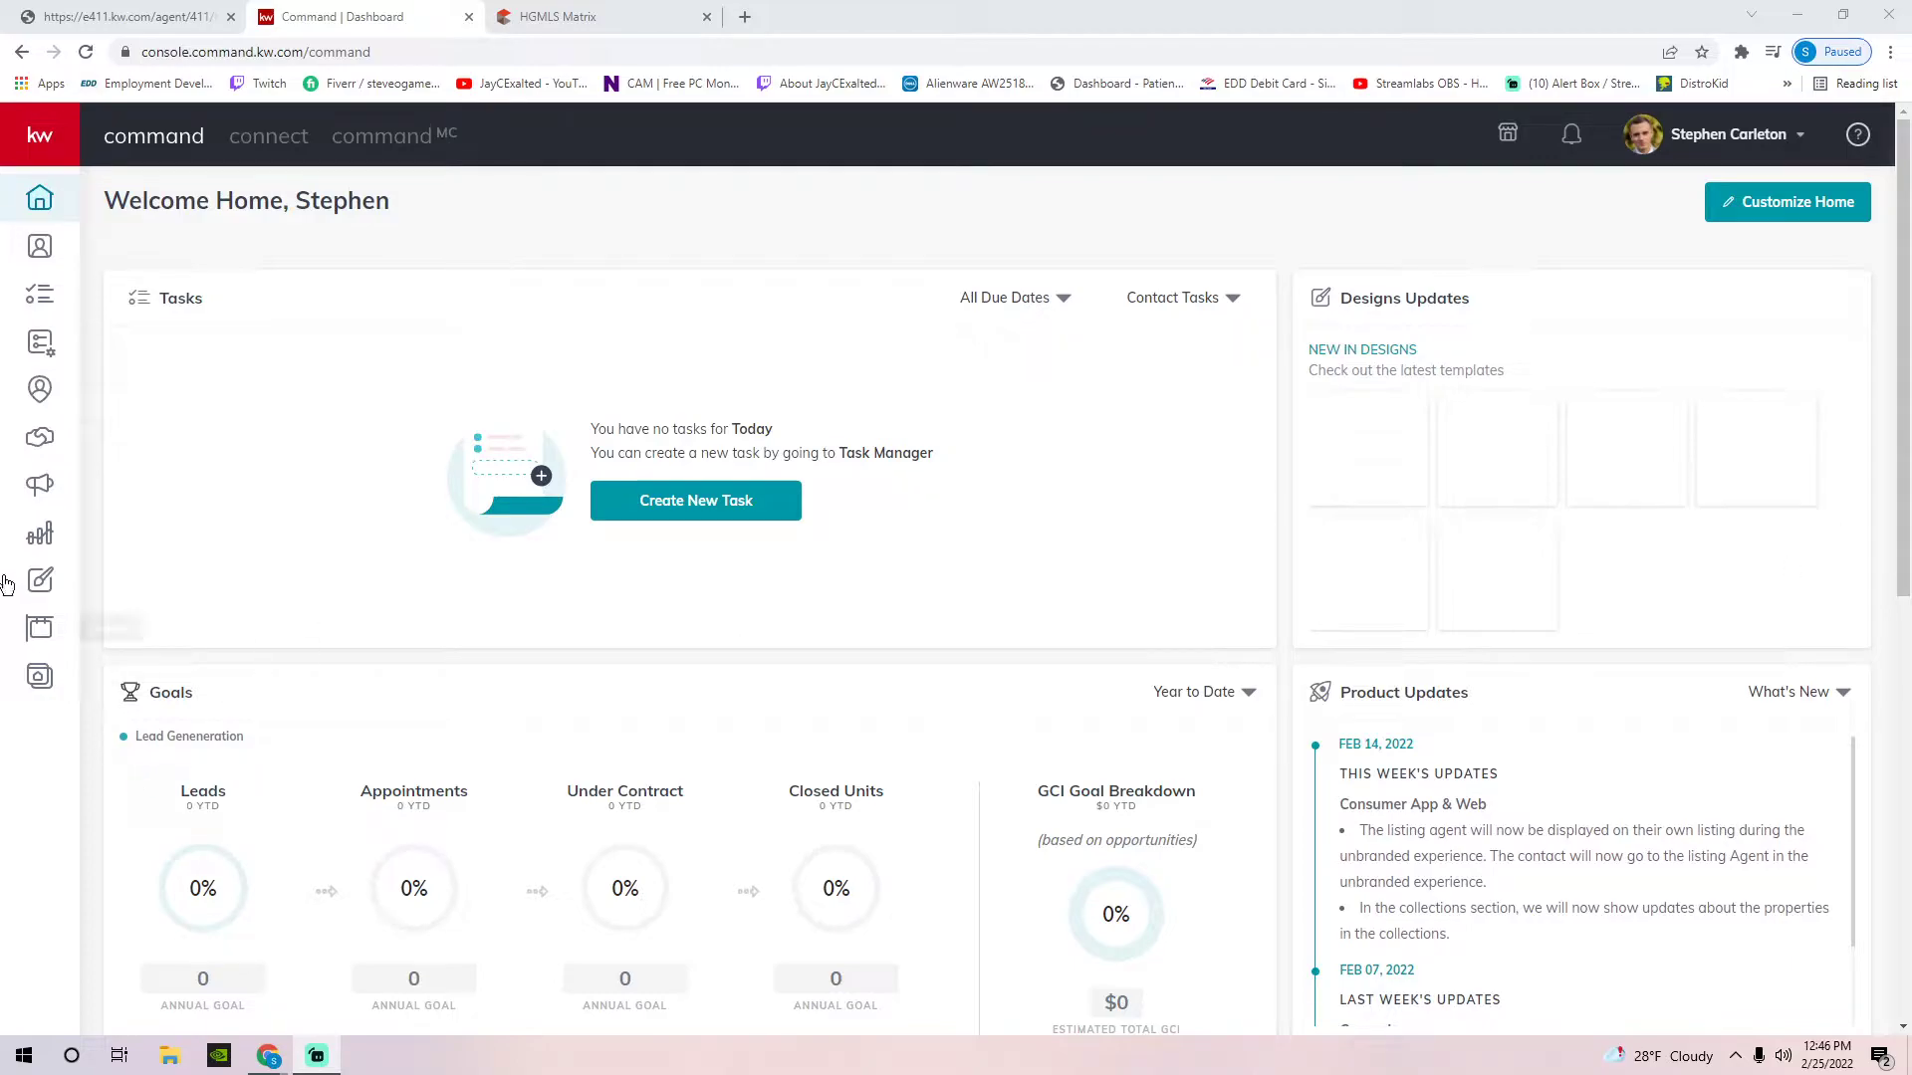
Expand the KW Command navigation sidebar from the home dashboard
click(34, 149)
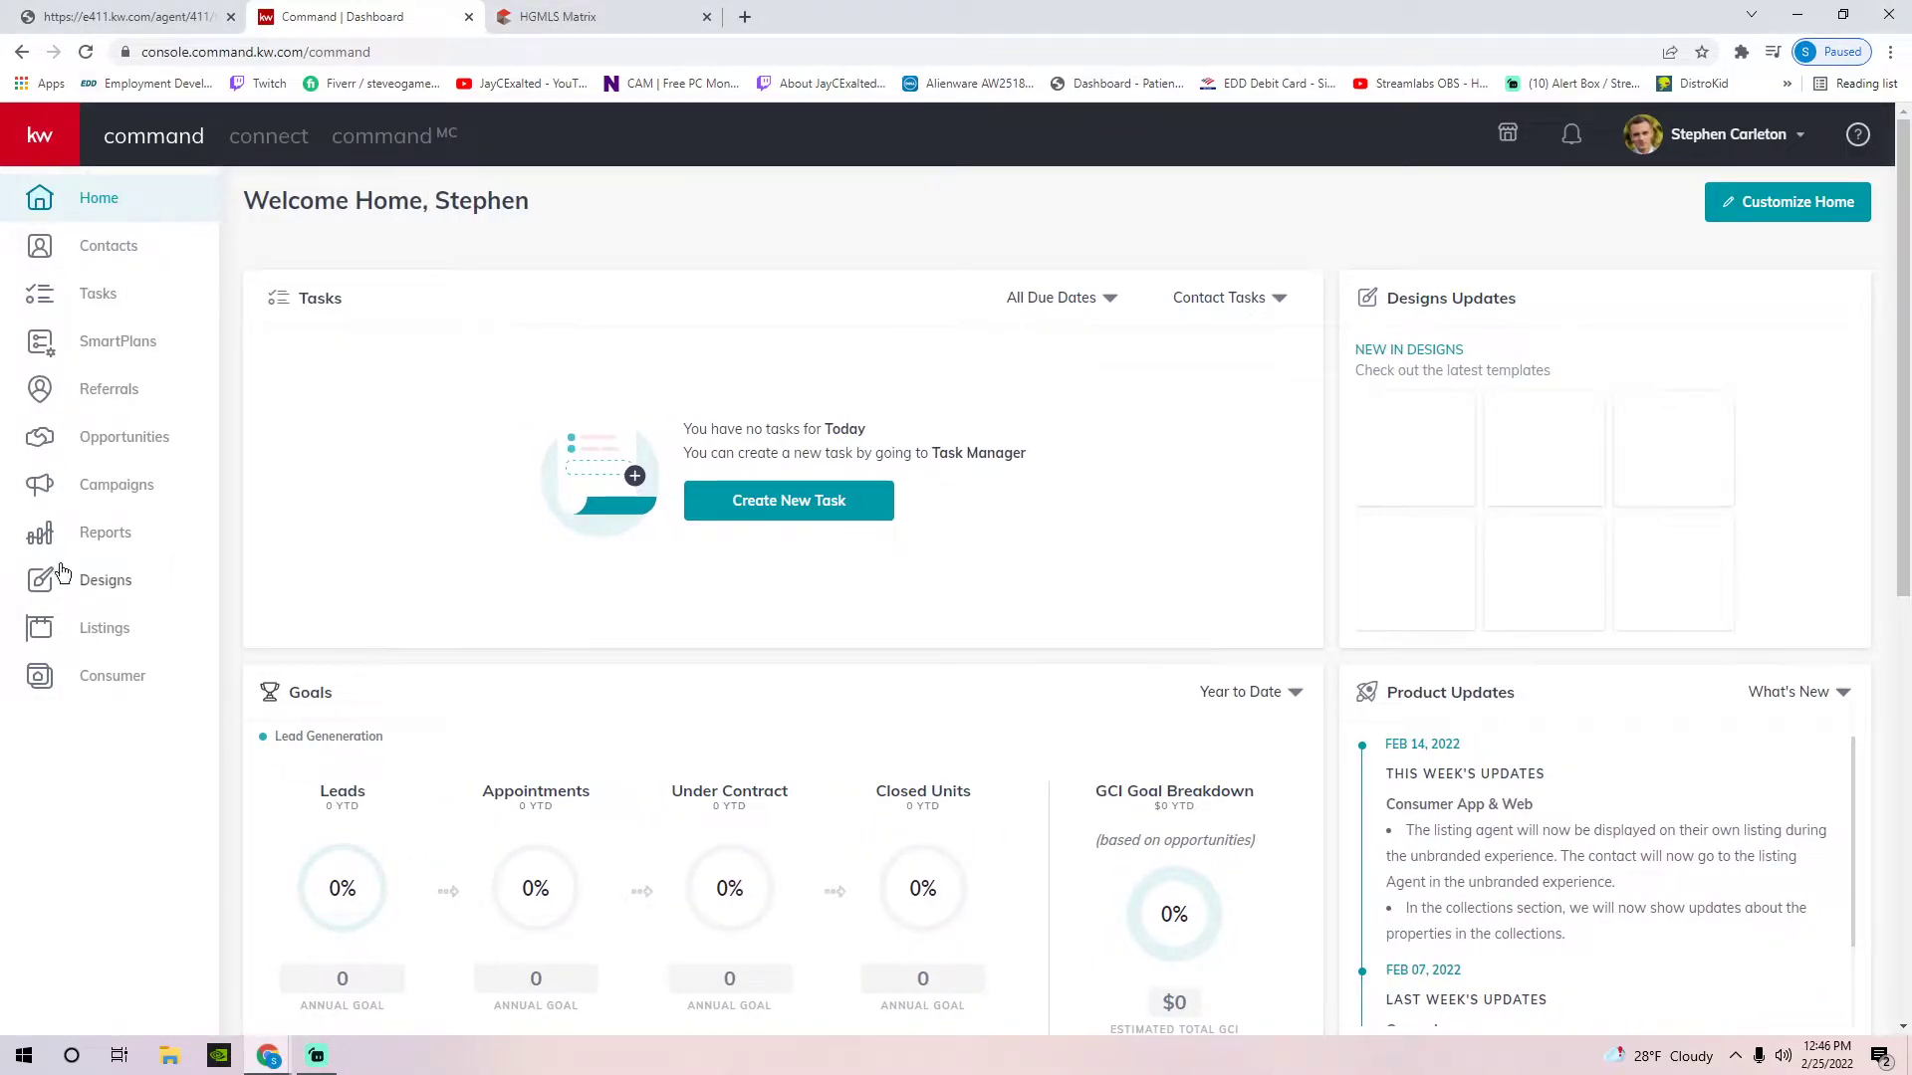
Go to Designs and start a new Social design with Create Design
click(113, 580)
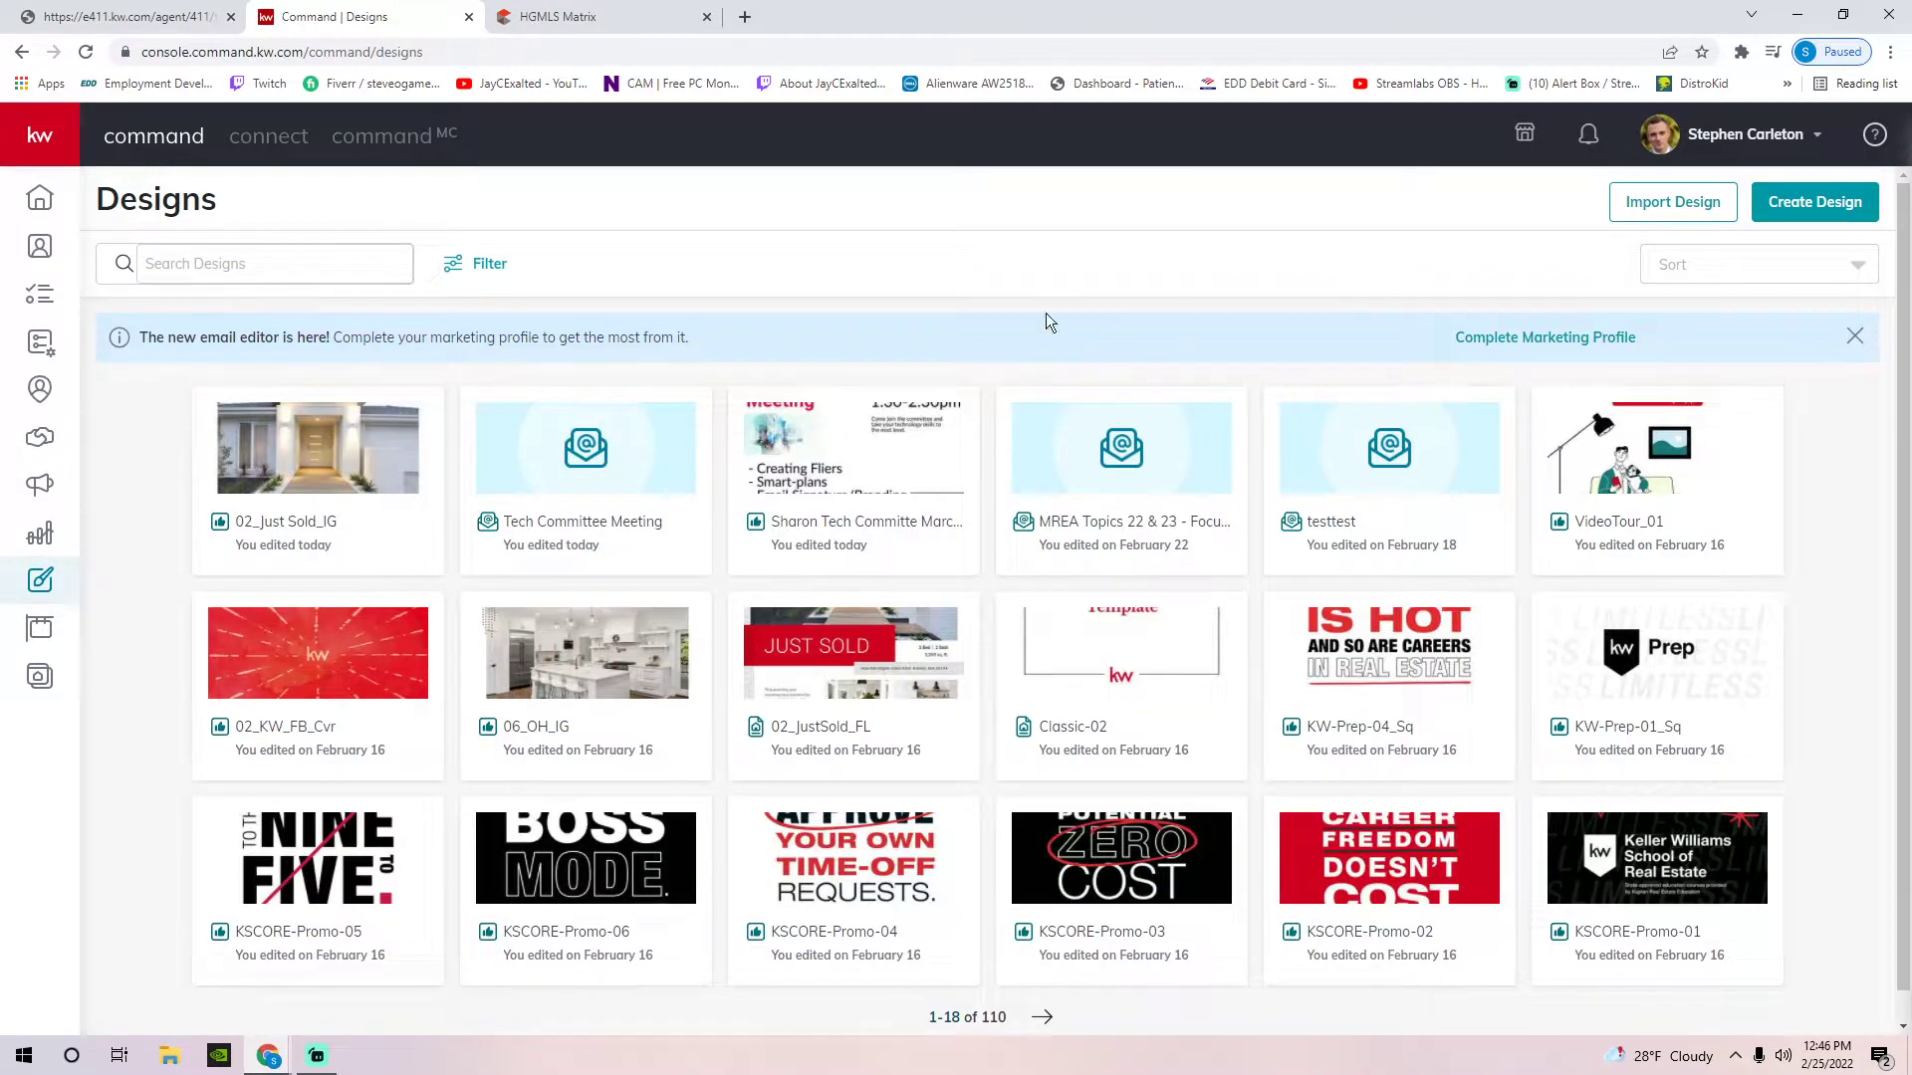
mouse_move(407, 442)
click(1767, 204)
click(889, 543)
Open the template gallery and browse to the Listings › Just Listed templates
click(1170, 702)
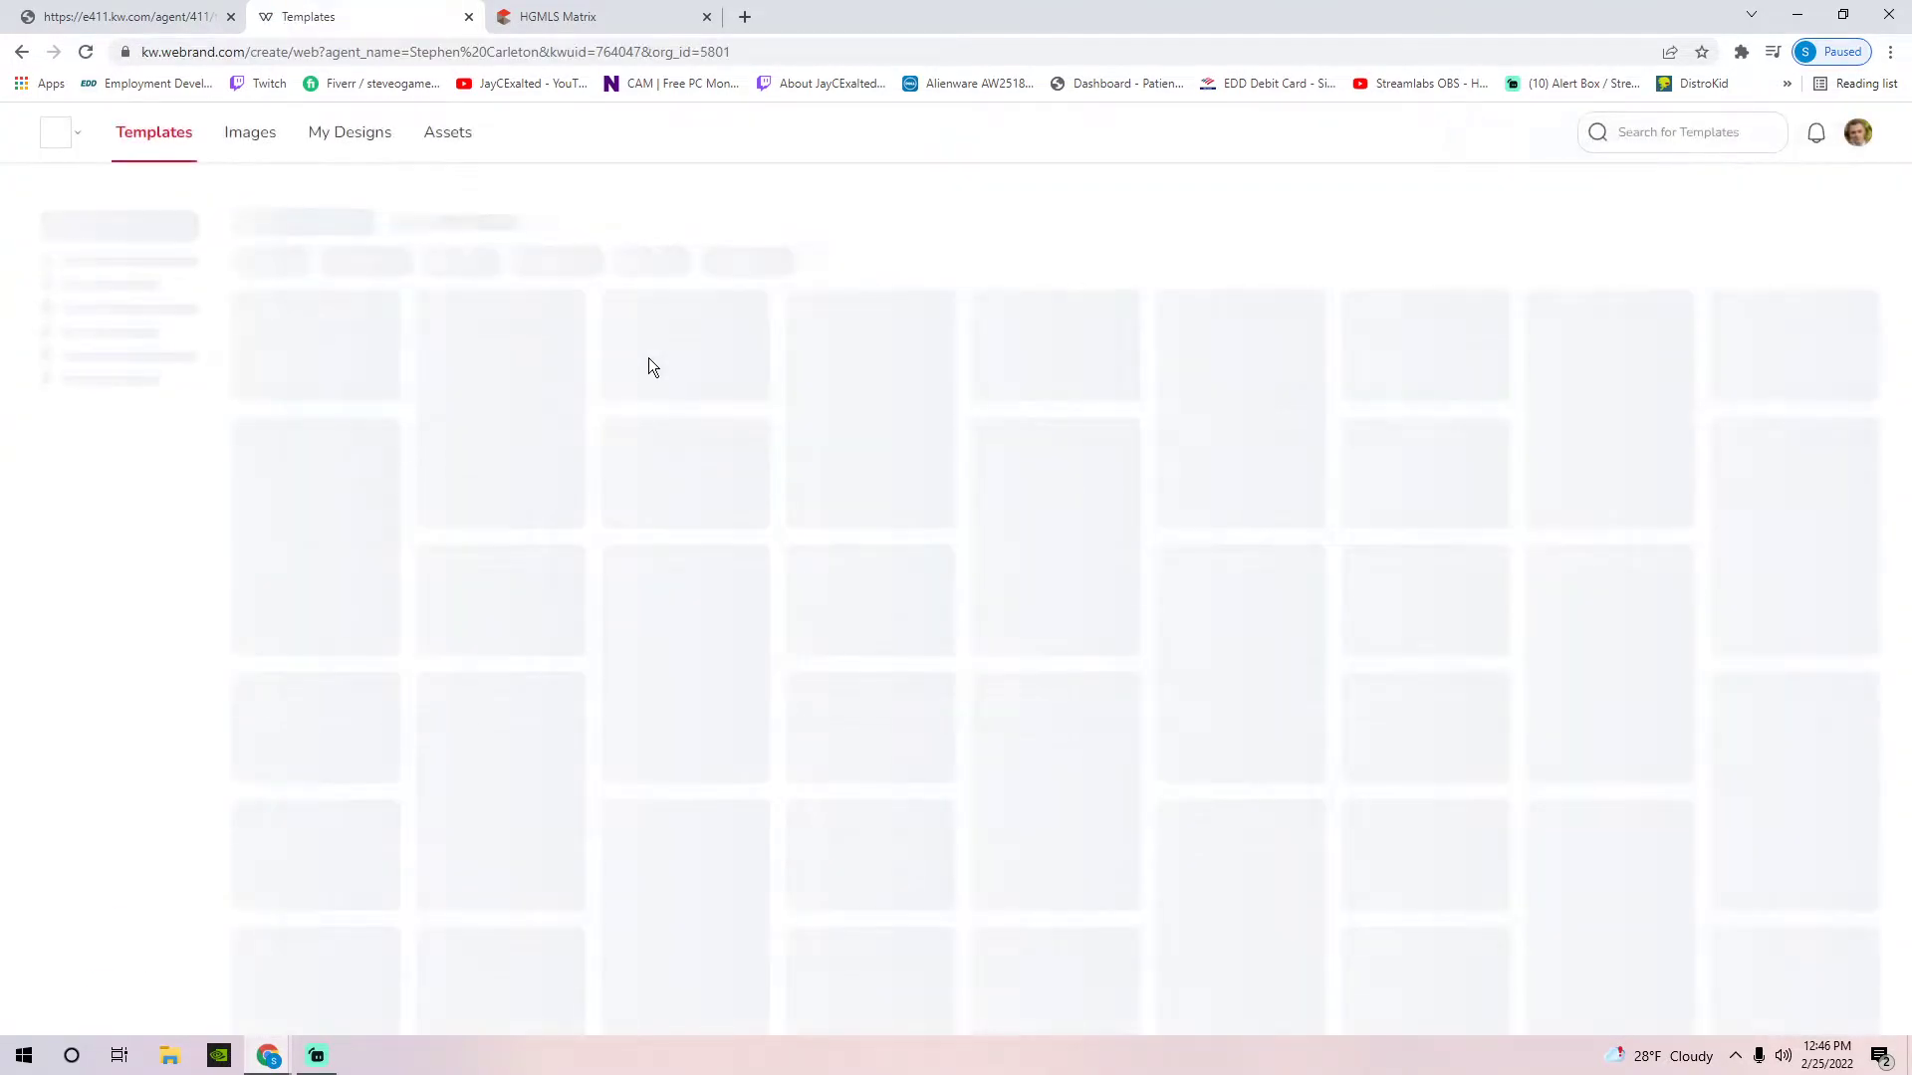
click(115, 301)
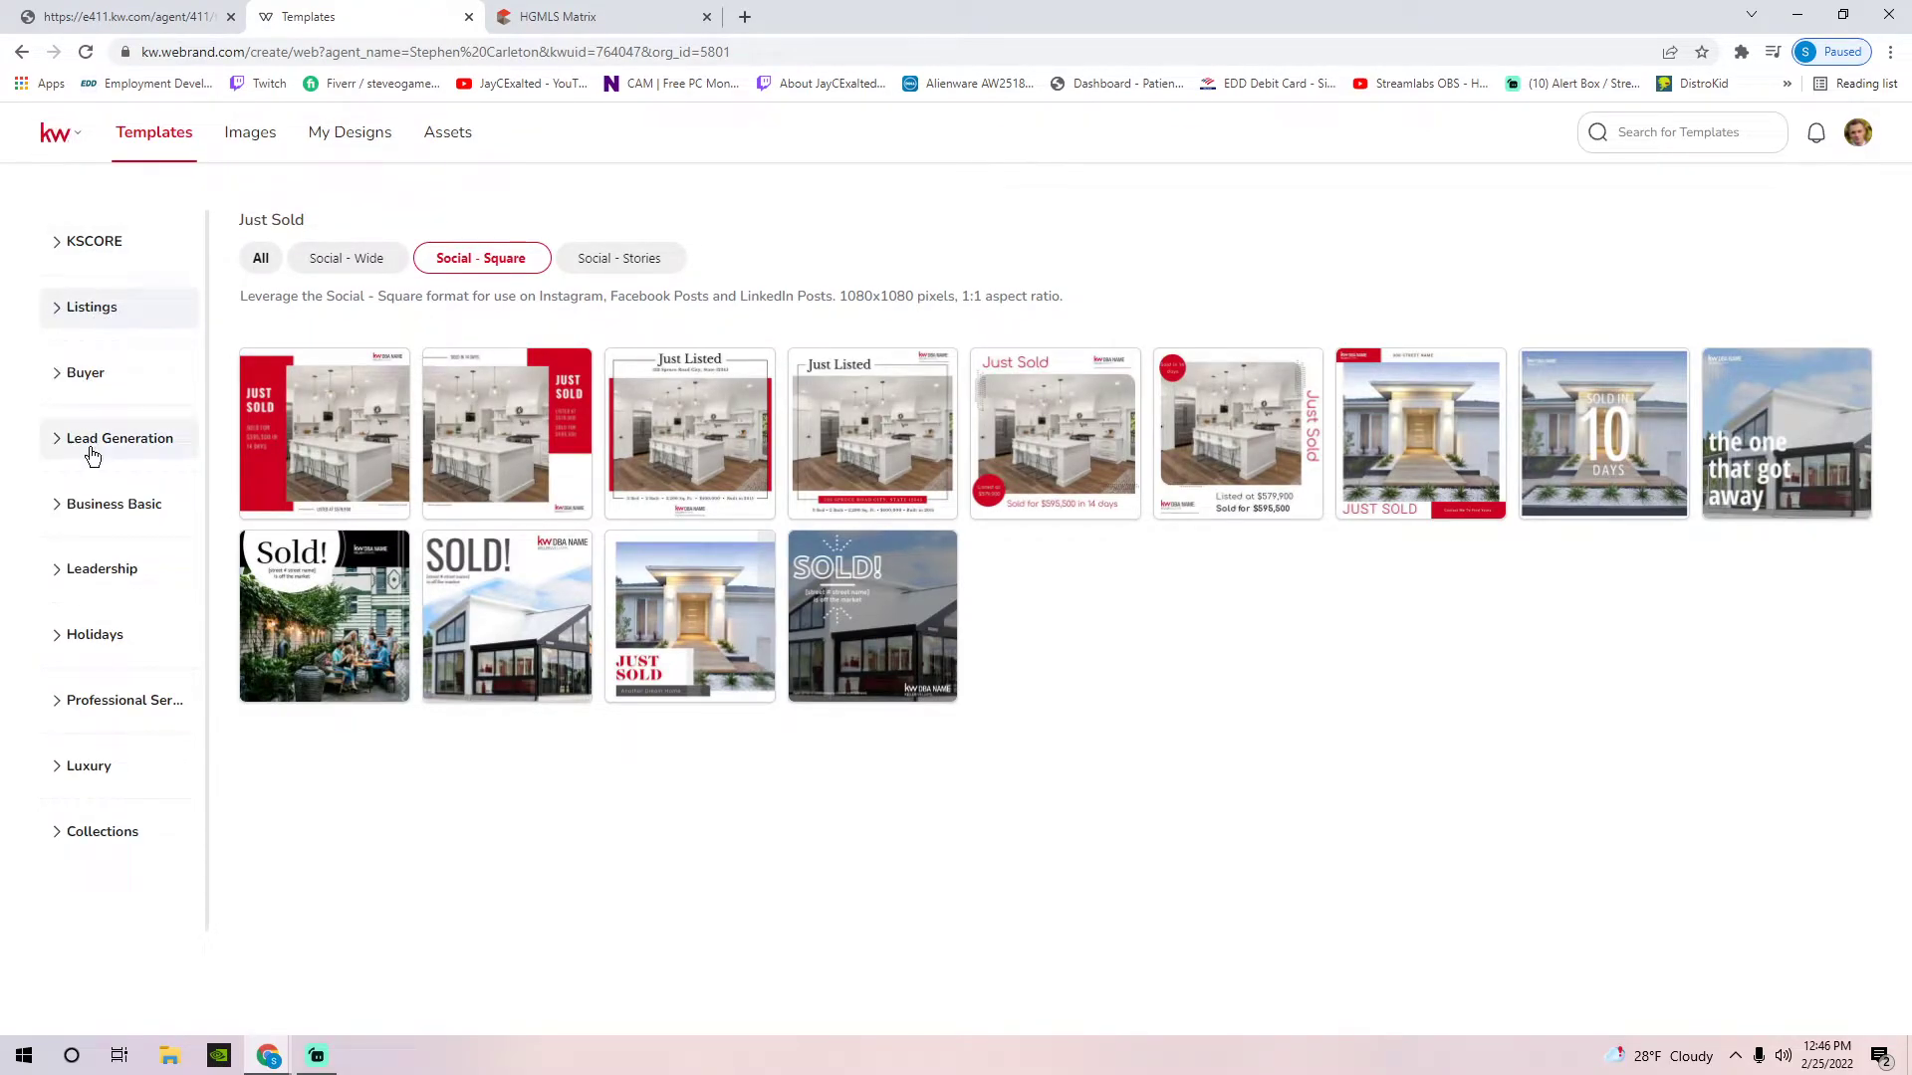
click(123, 448)
click(125, 451)
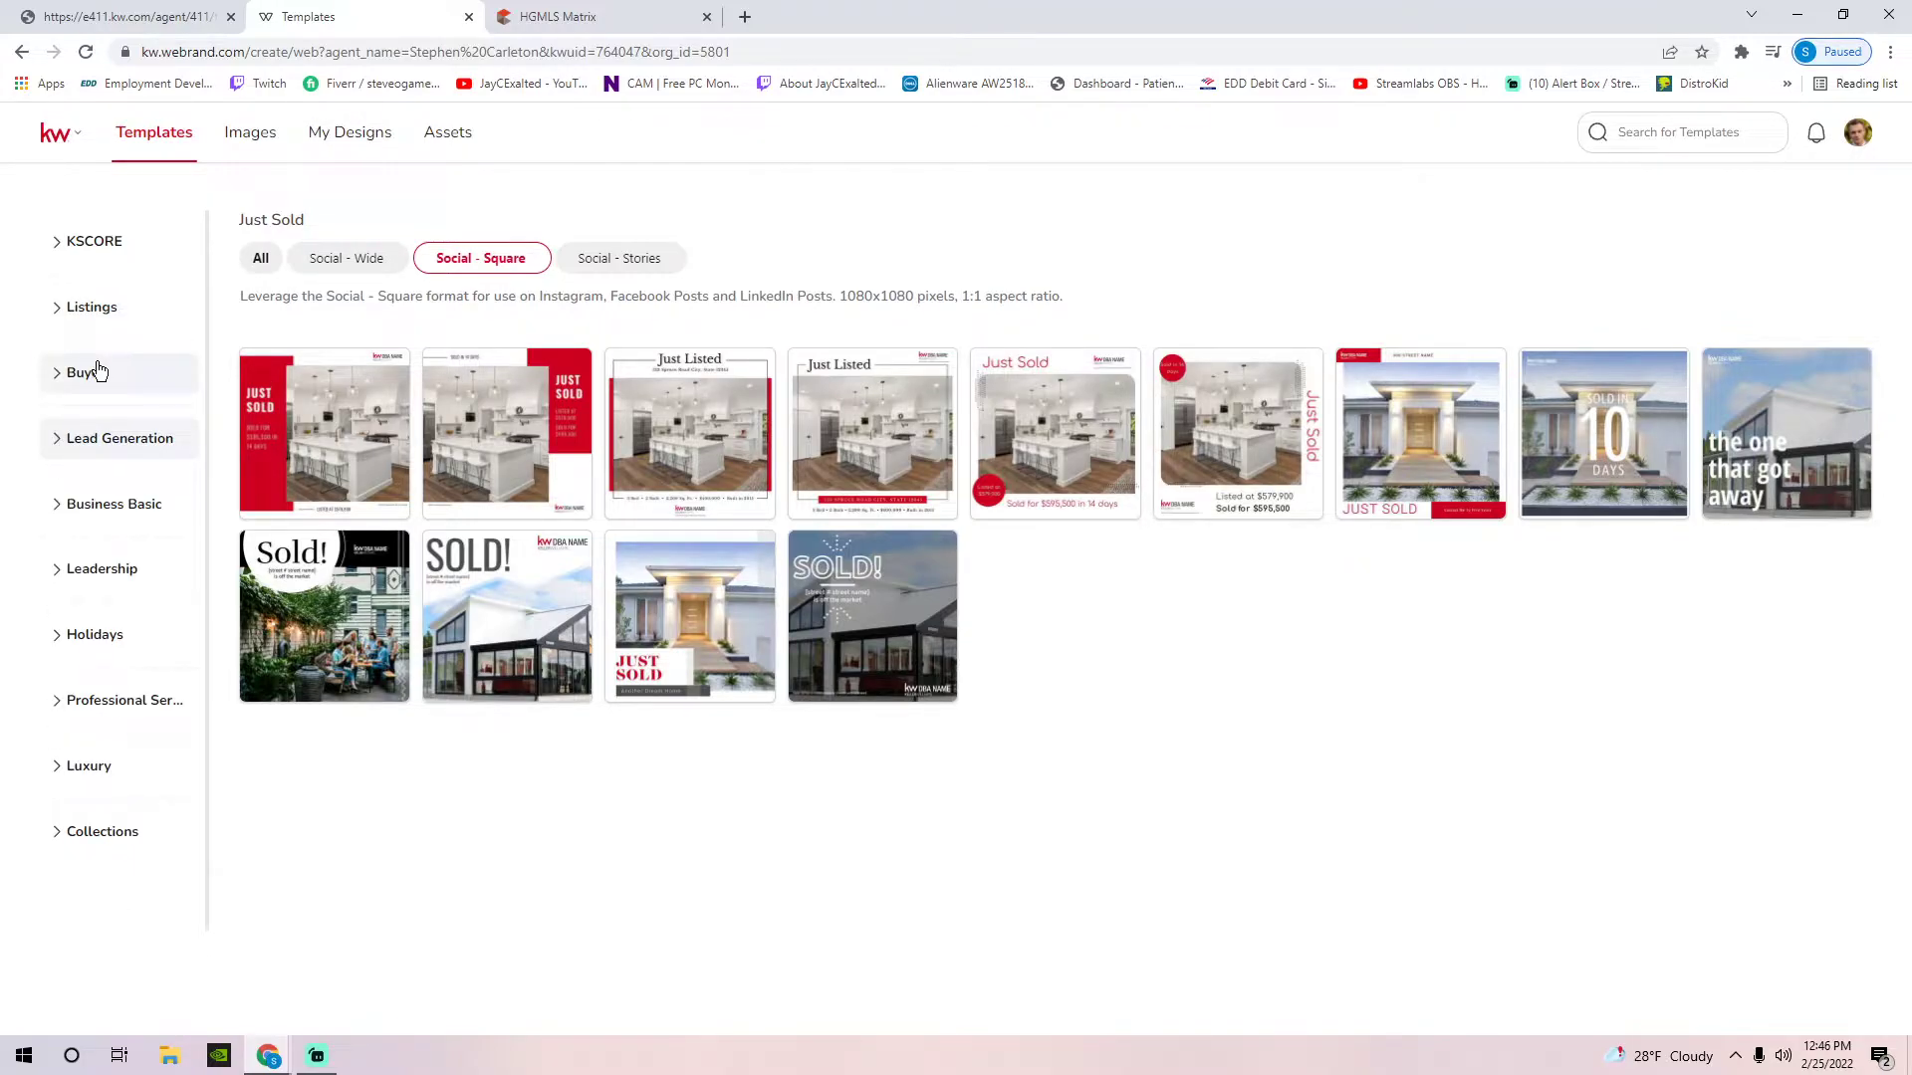
click(96, 308)
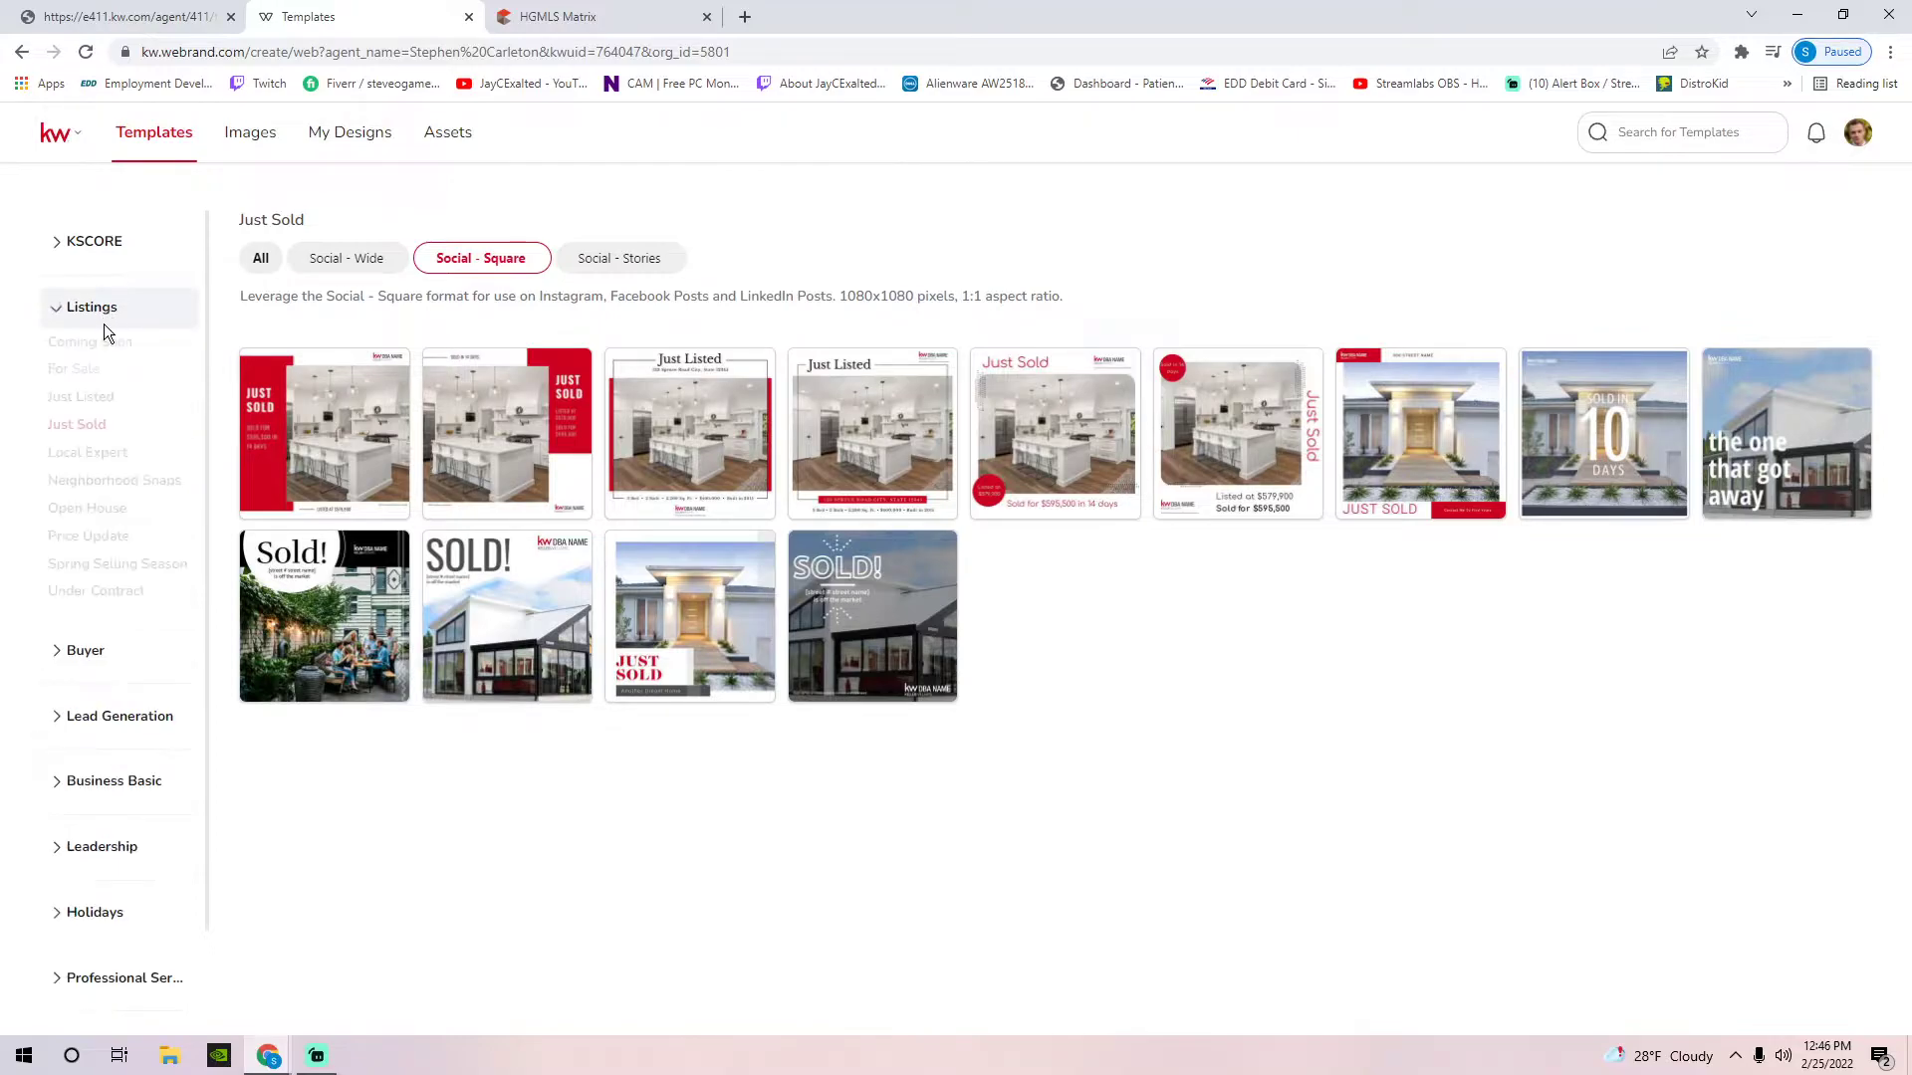
click(89, 310)
click(85, 375)
click(93, 312)
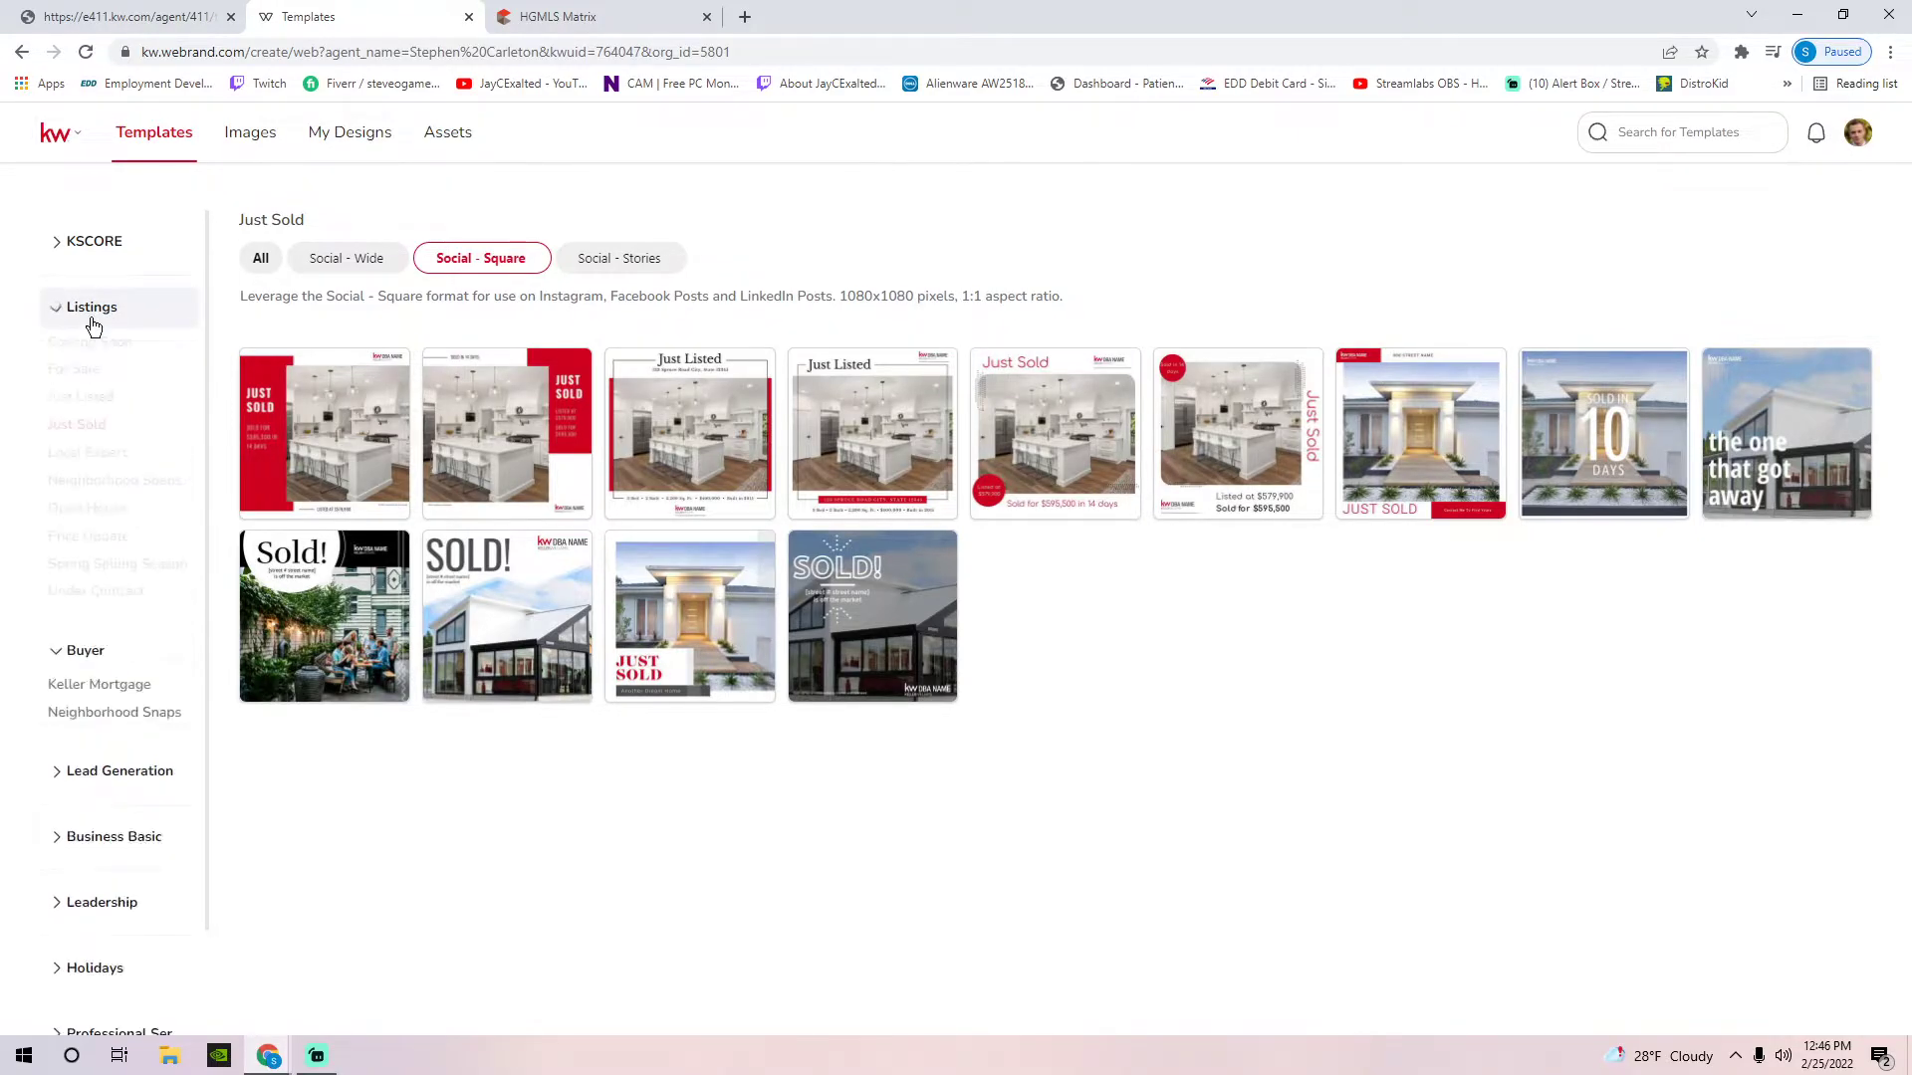
click(87, 397)
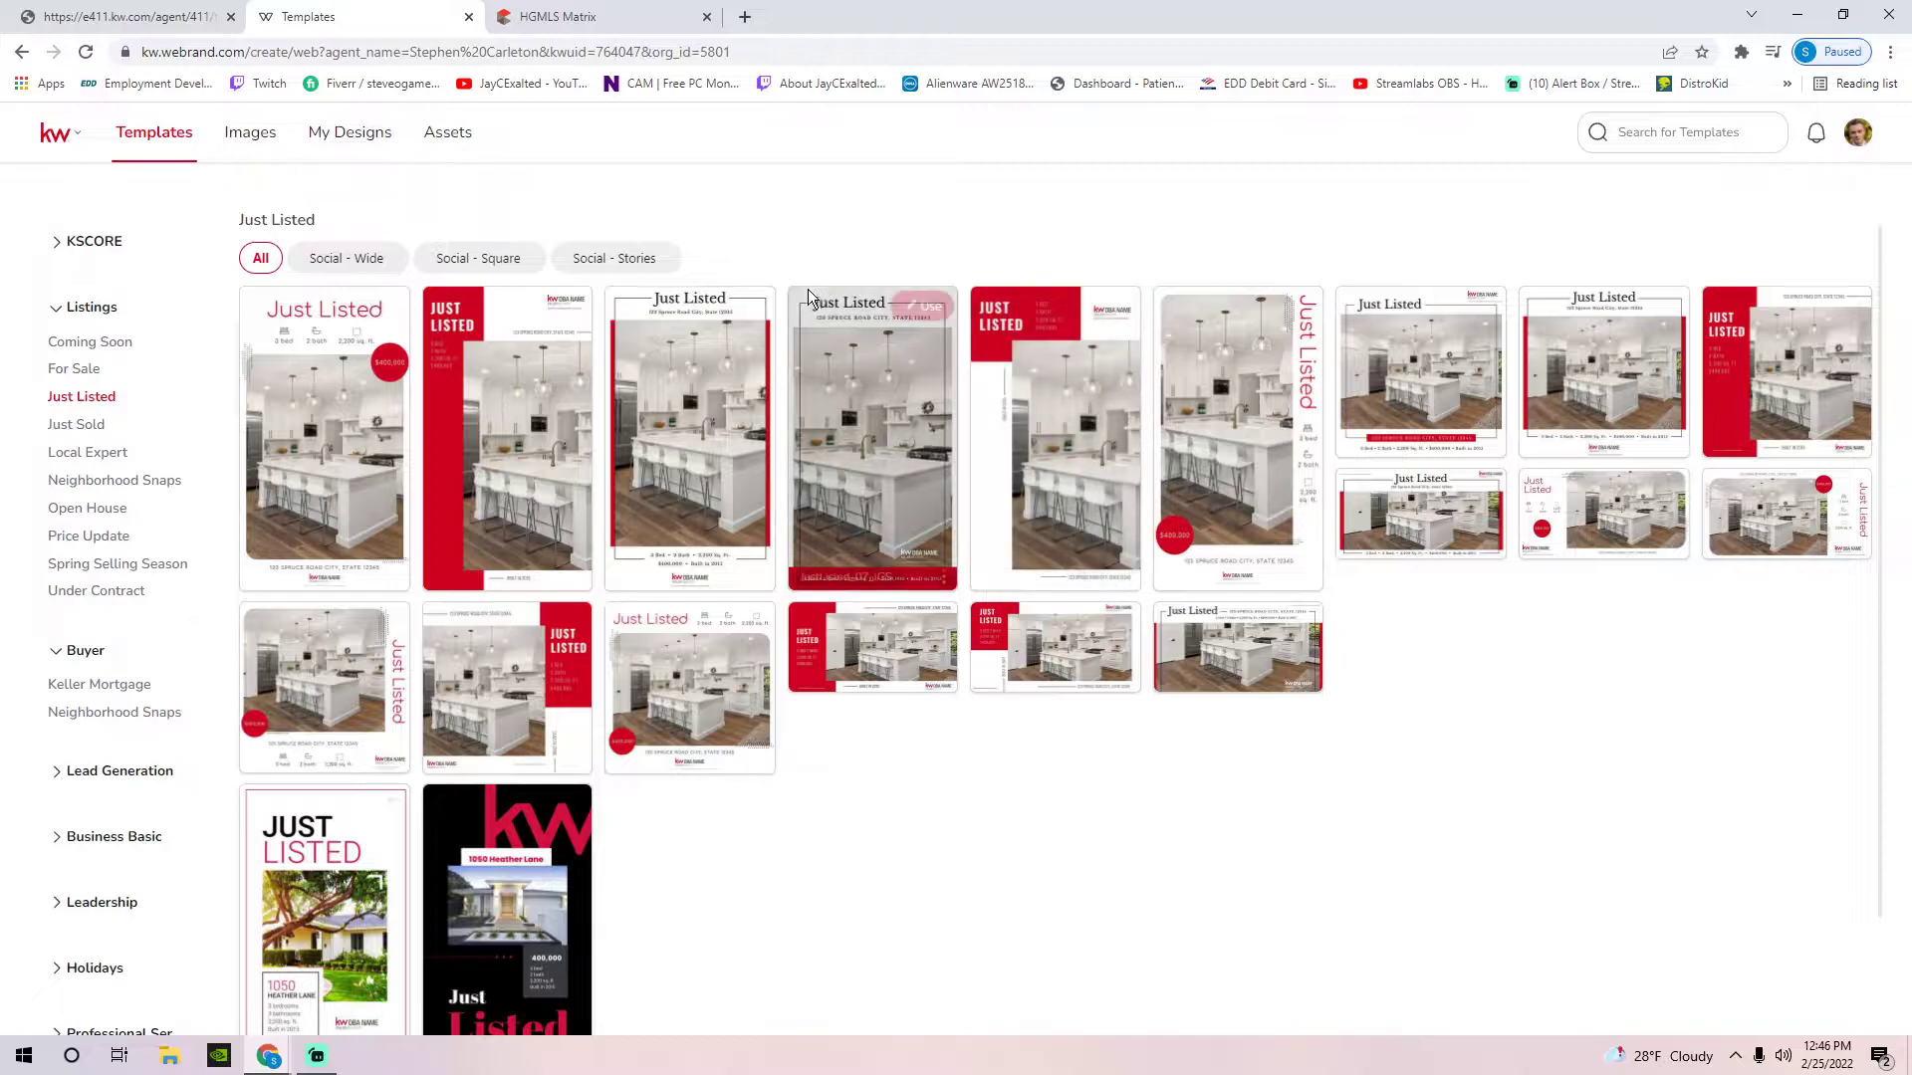
Filter to Social - Square and start a design from the JustListed_02_IG template
click(473, 256)
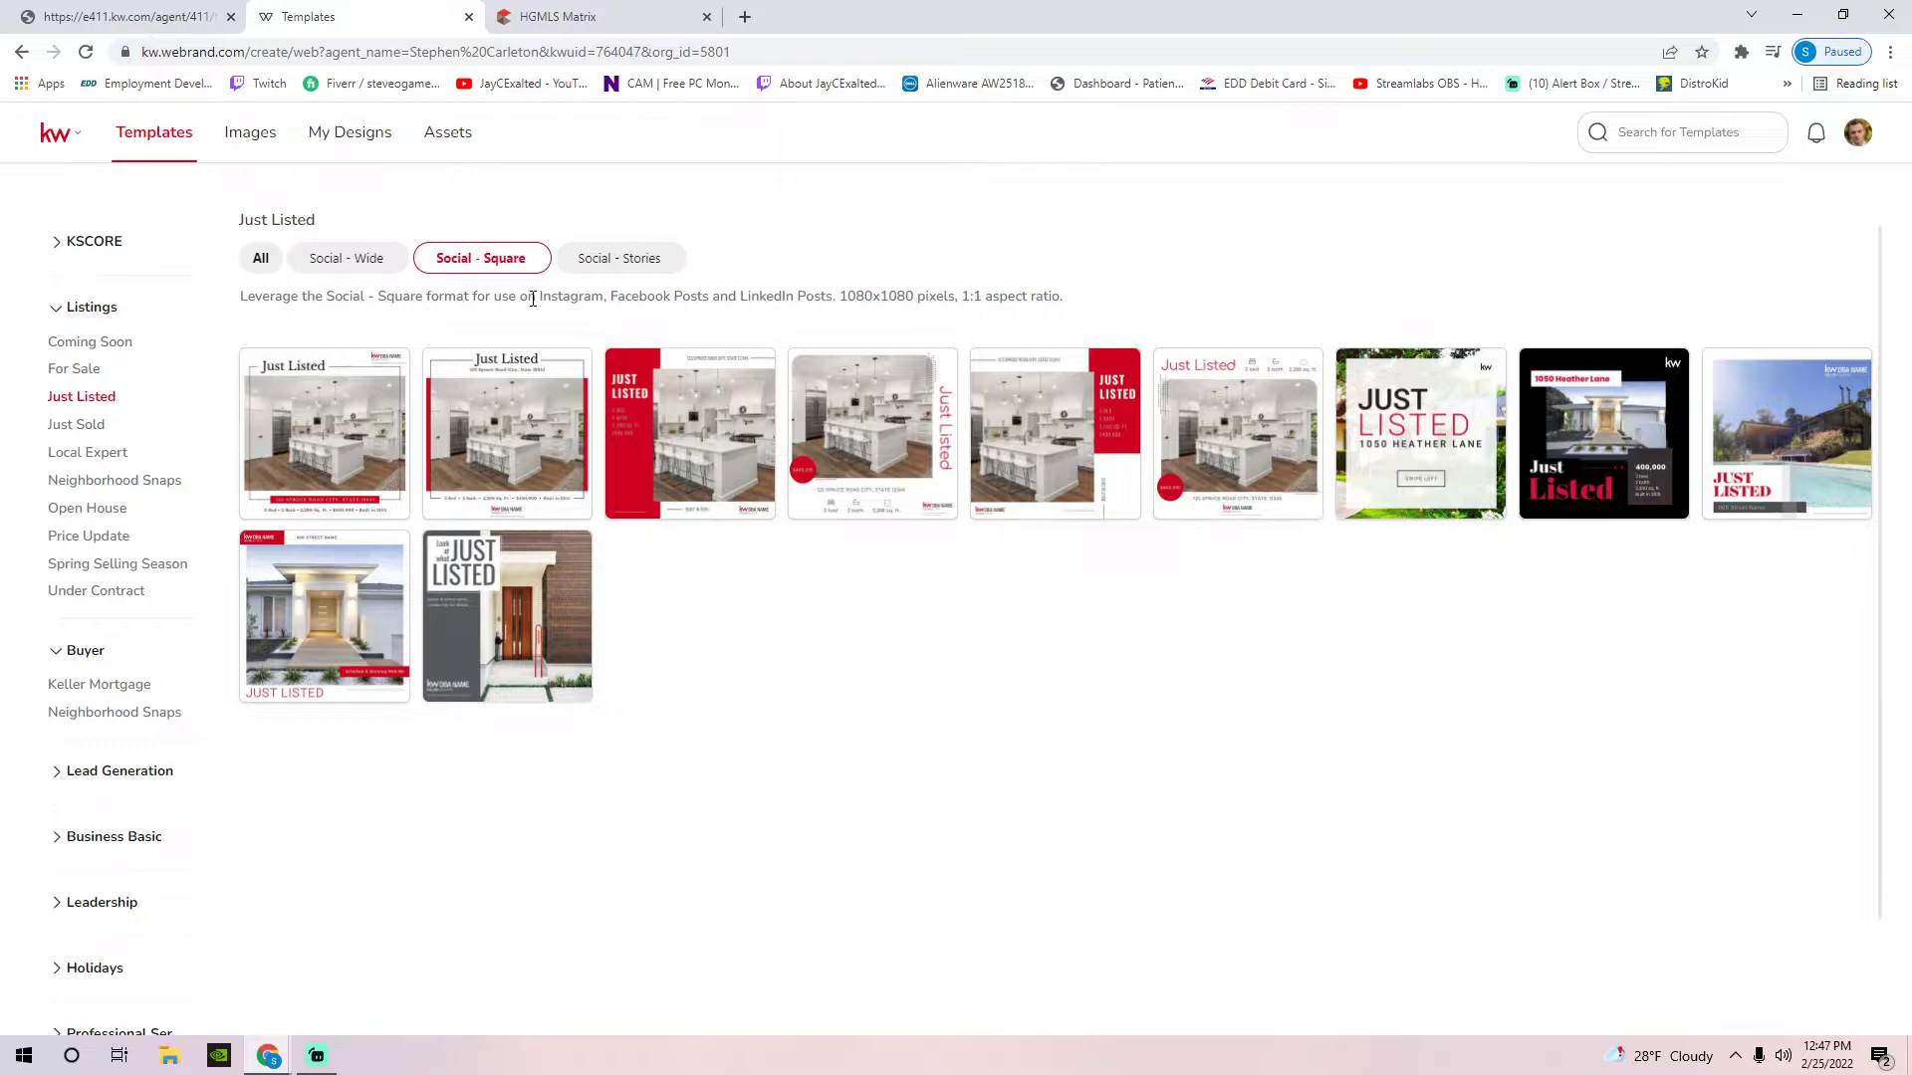
mouse_move(672, 444)
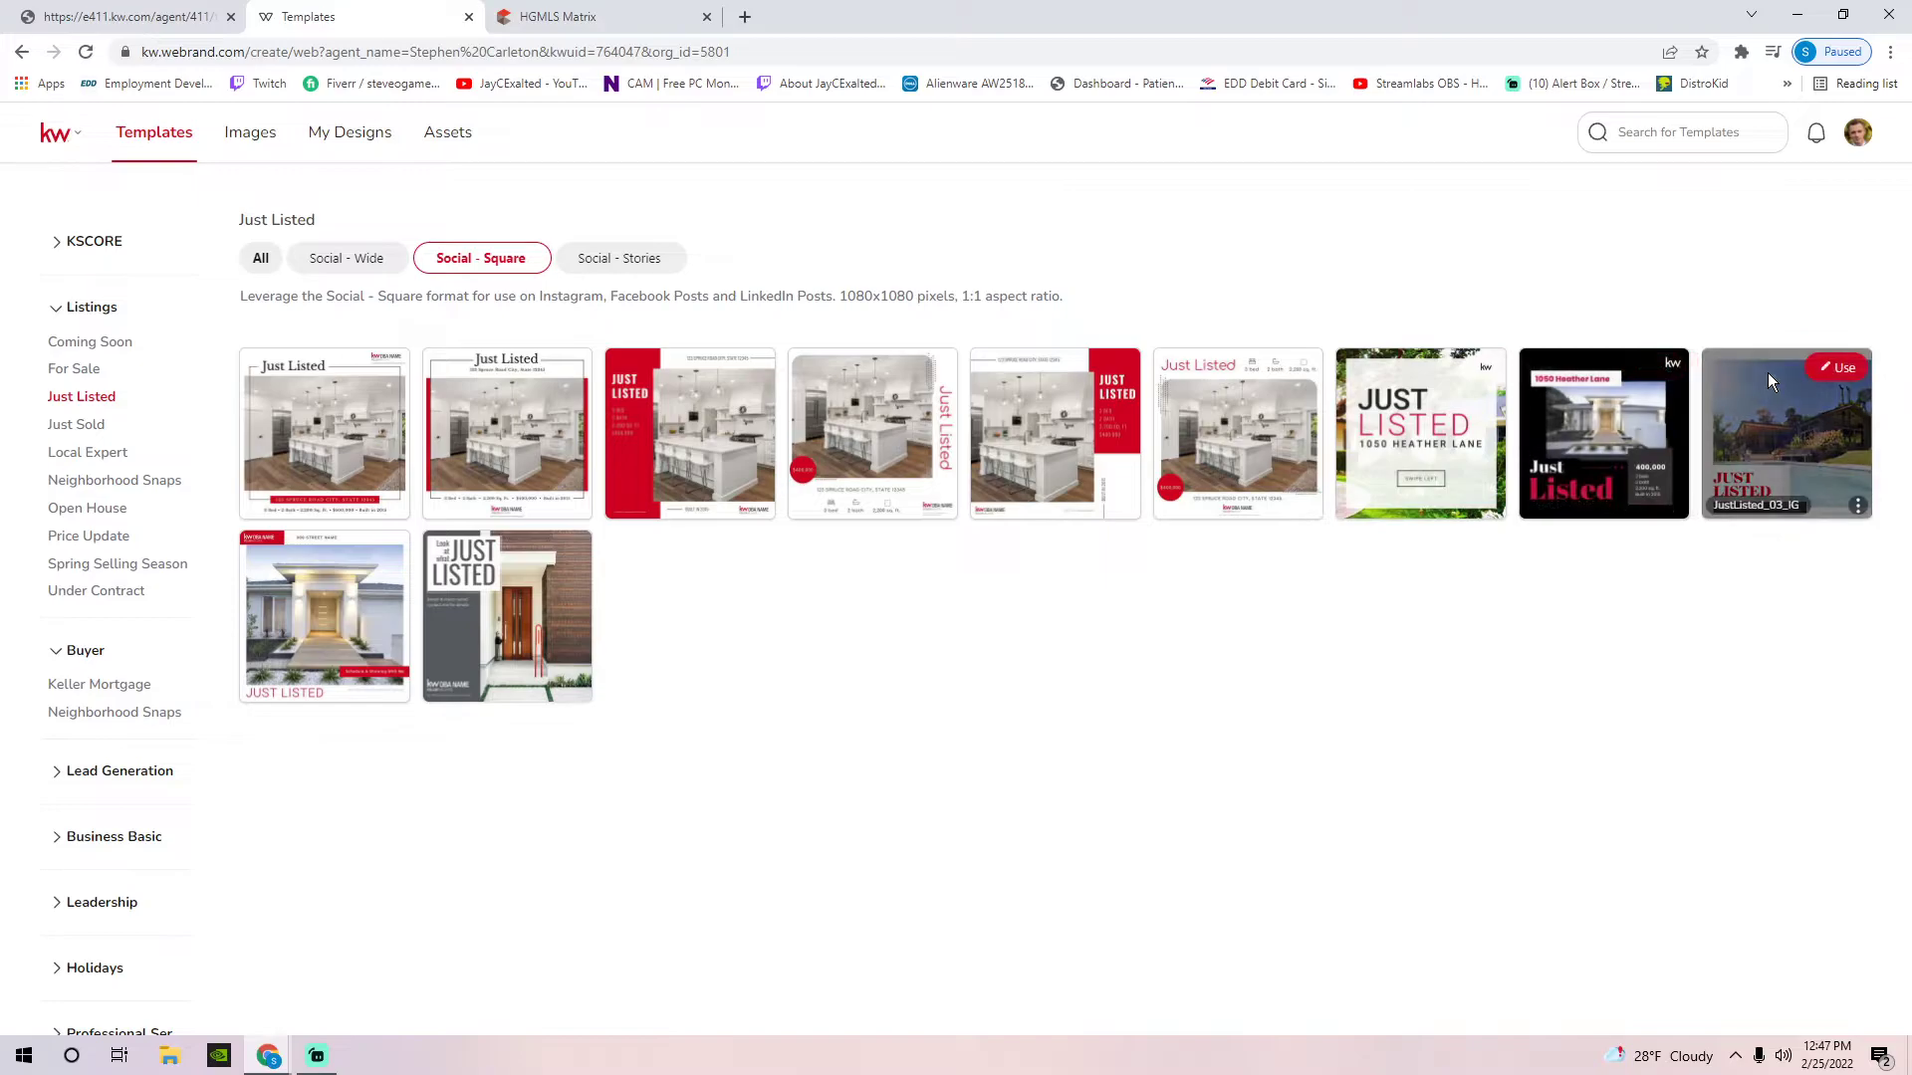
mouse_move(1390, 360)
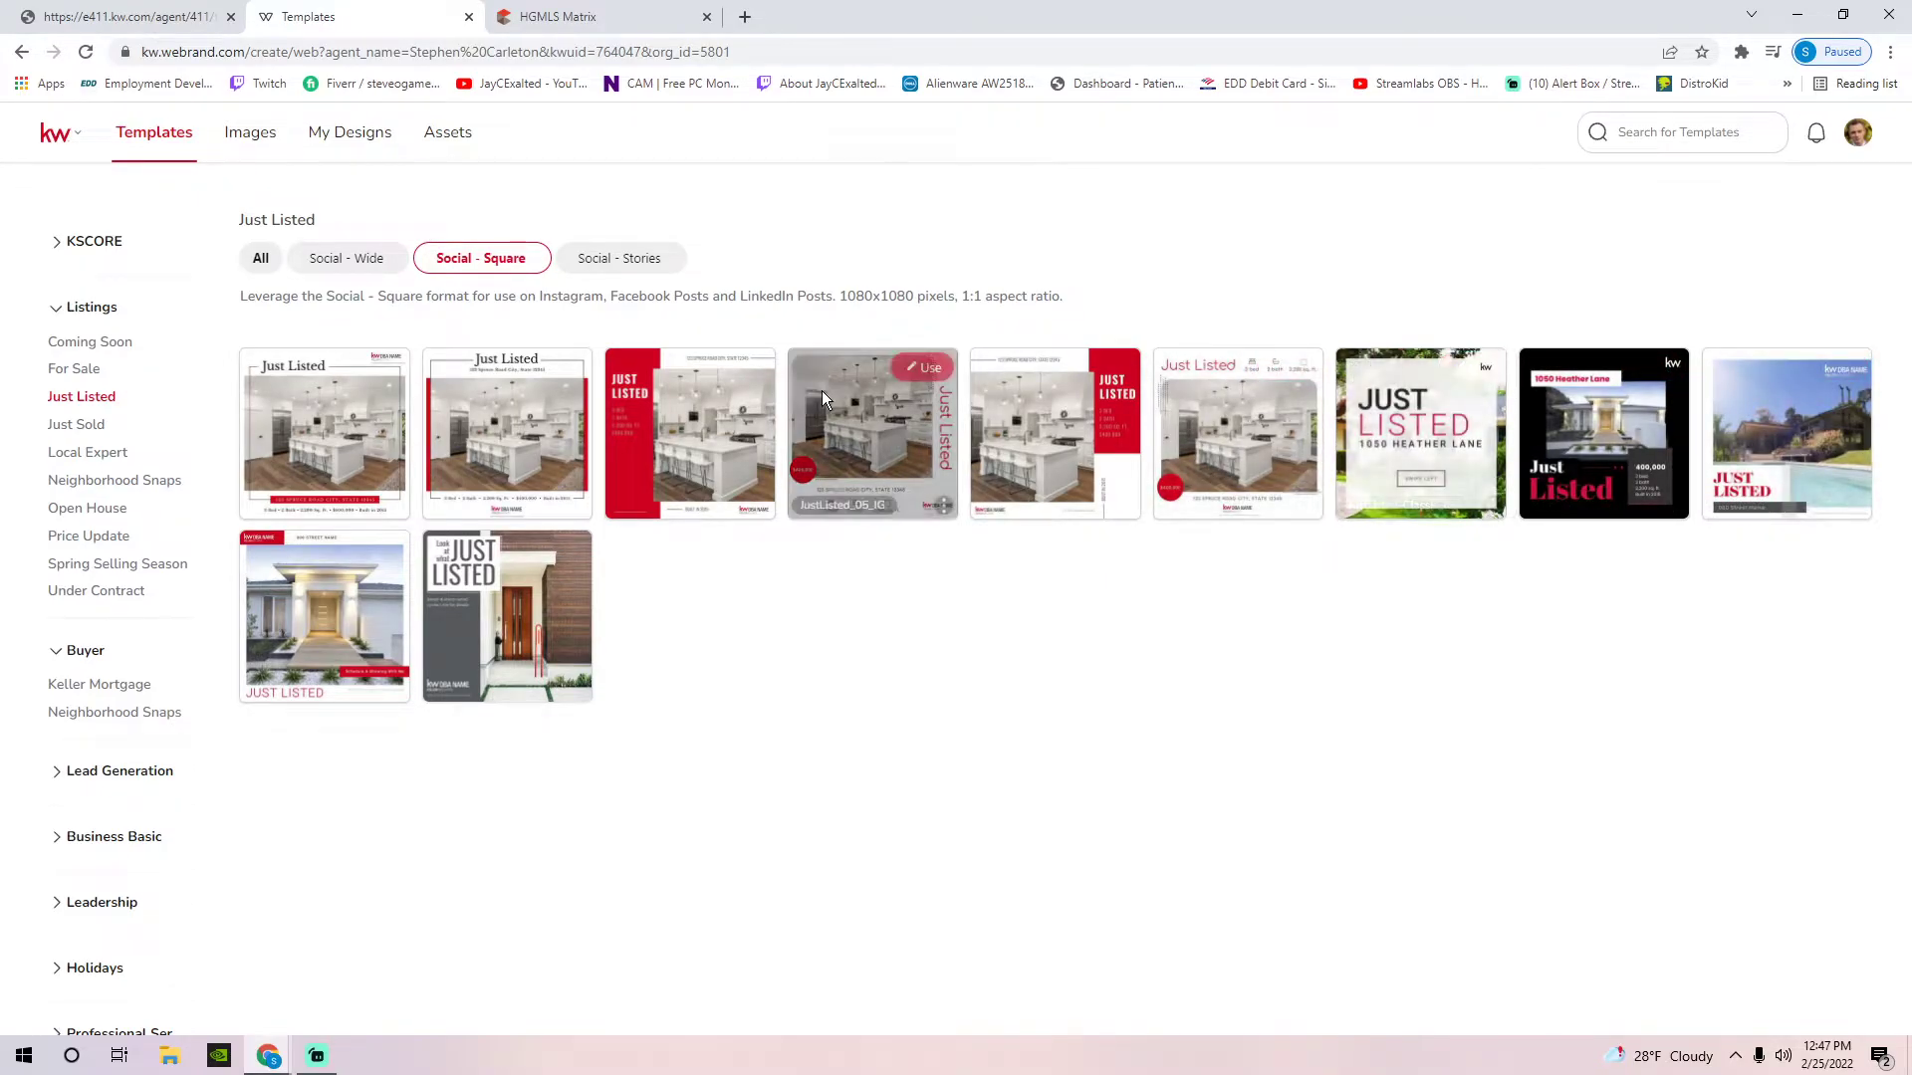
mouse_move(752, 370)
click(748, 369)
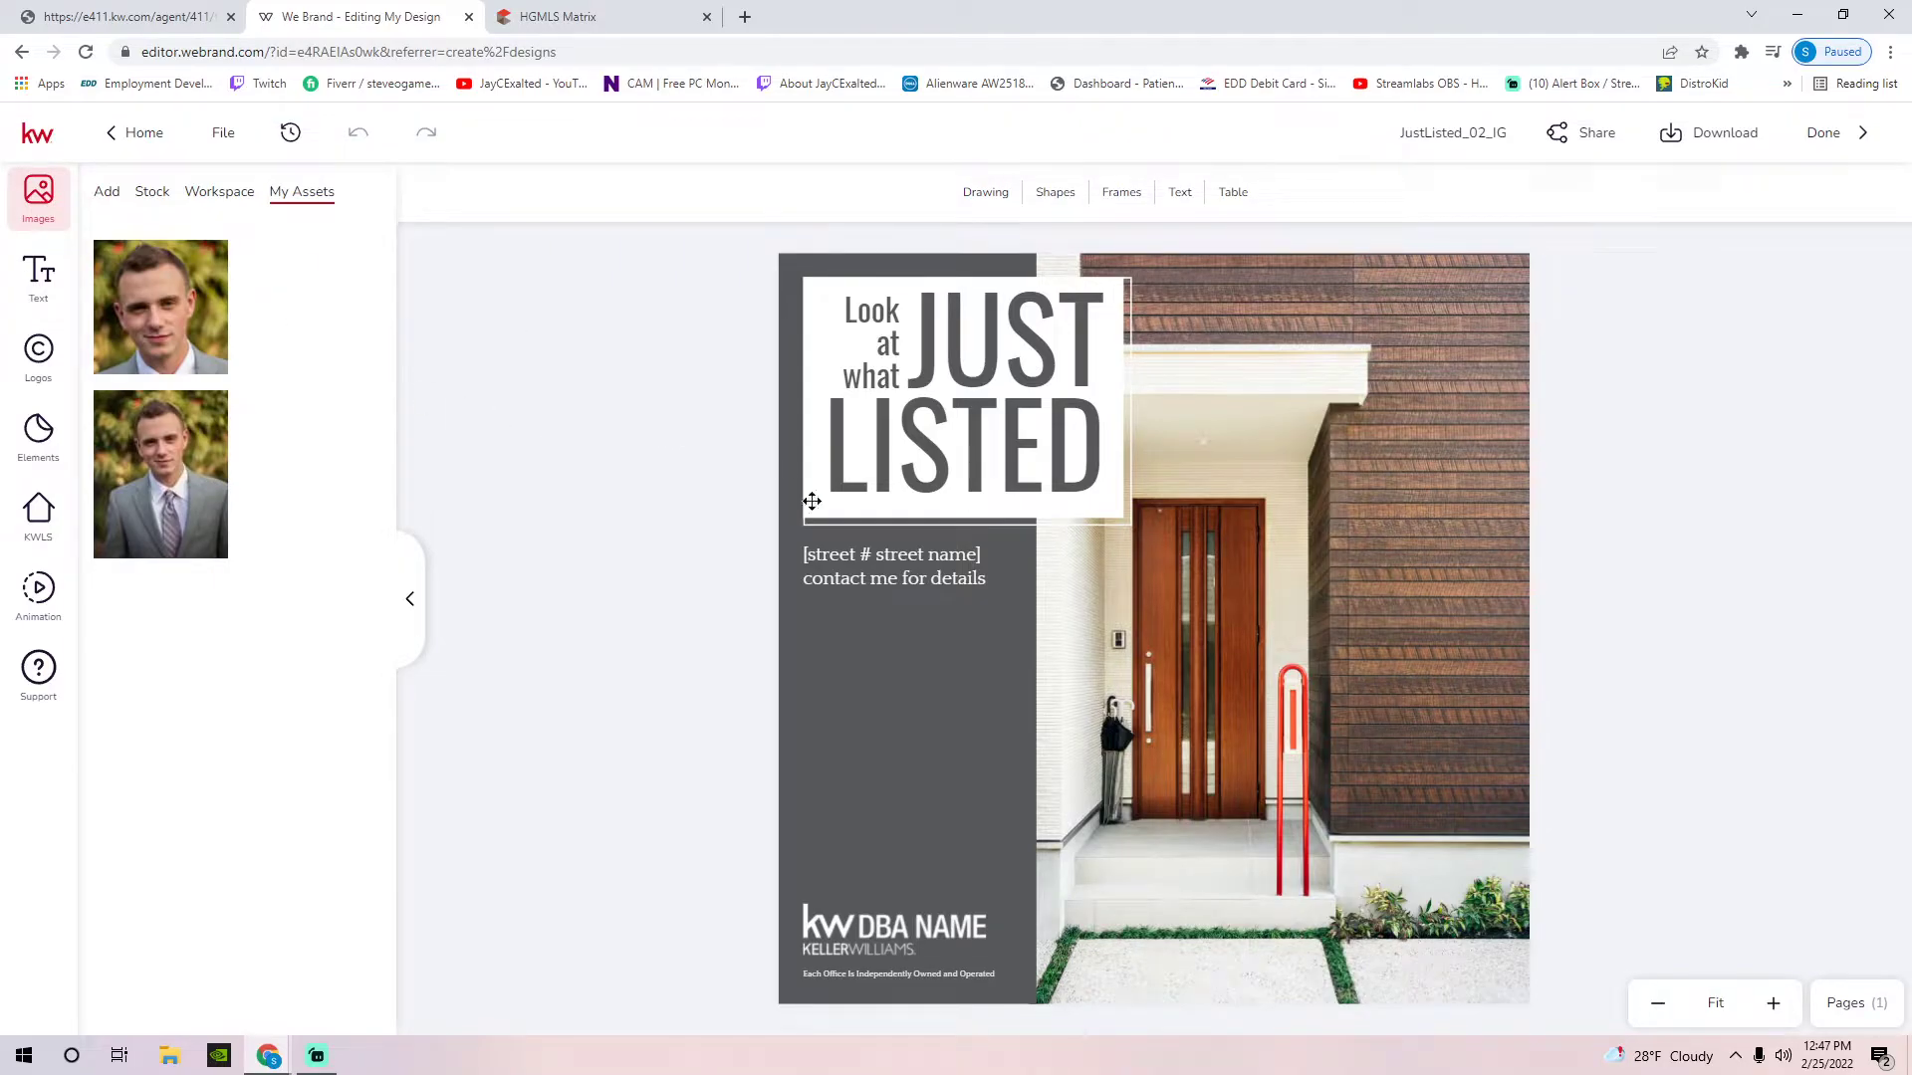
Test-select the LISTED headline, nudging it slightly, and the front-door house photo
click(945, 418)
drag(946, 416, 946, 422)
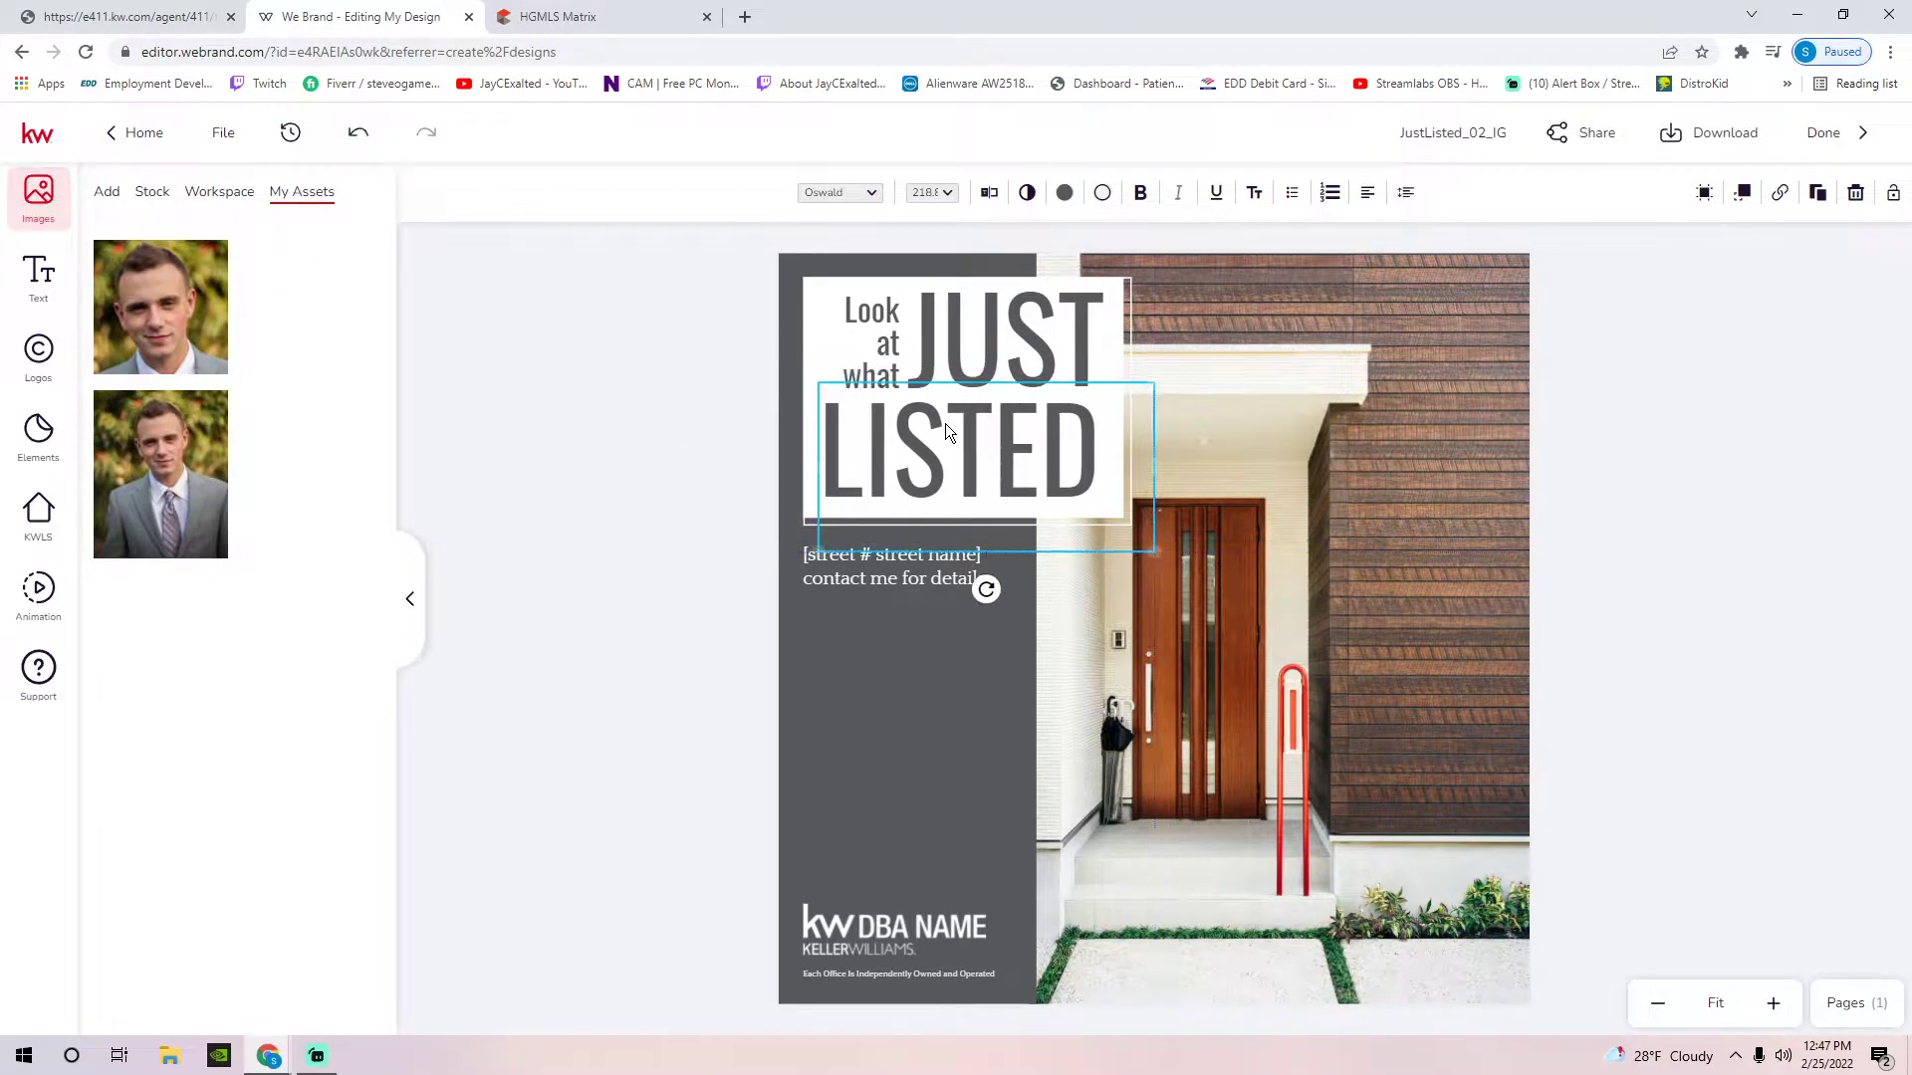
click(1634, 505)
click(1344, 525)
click(1629, 508)
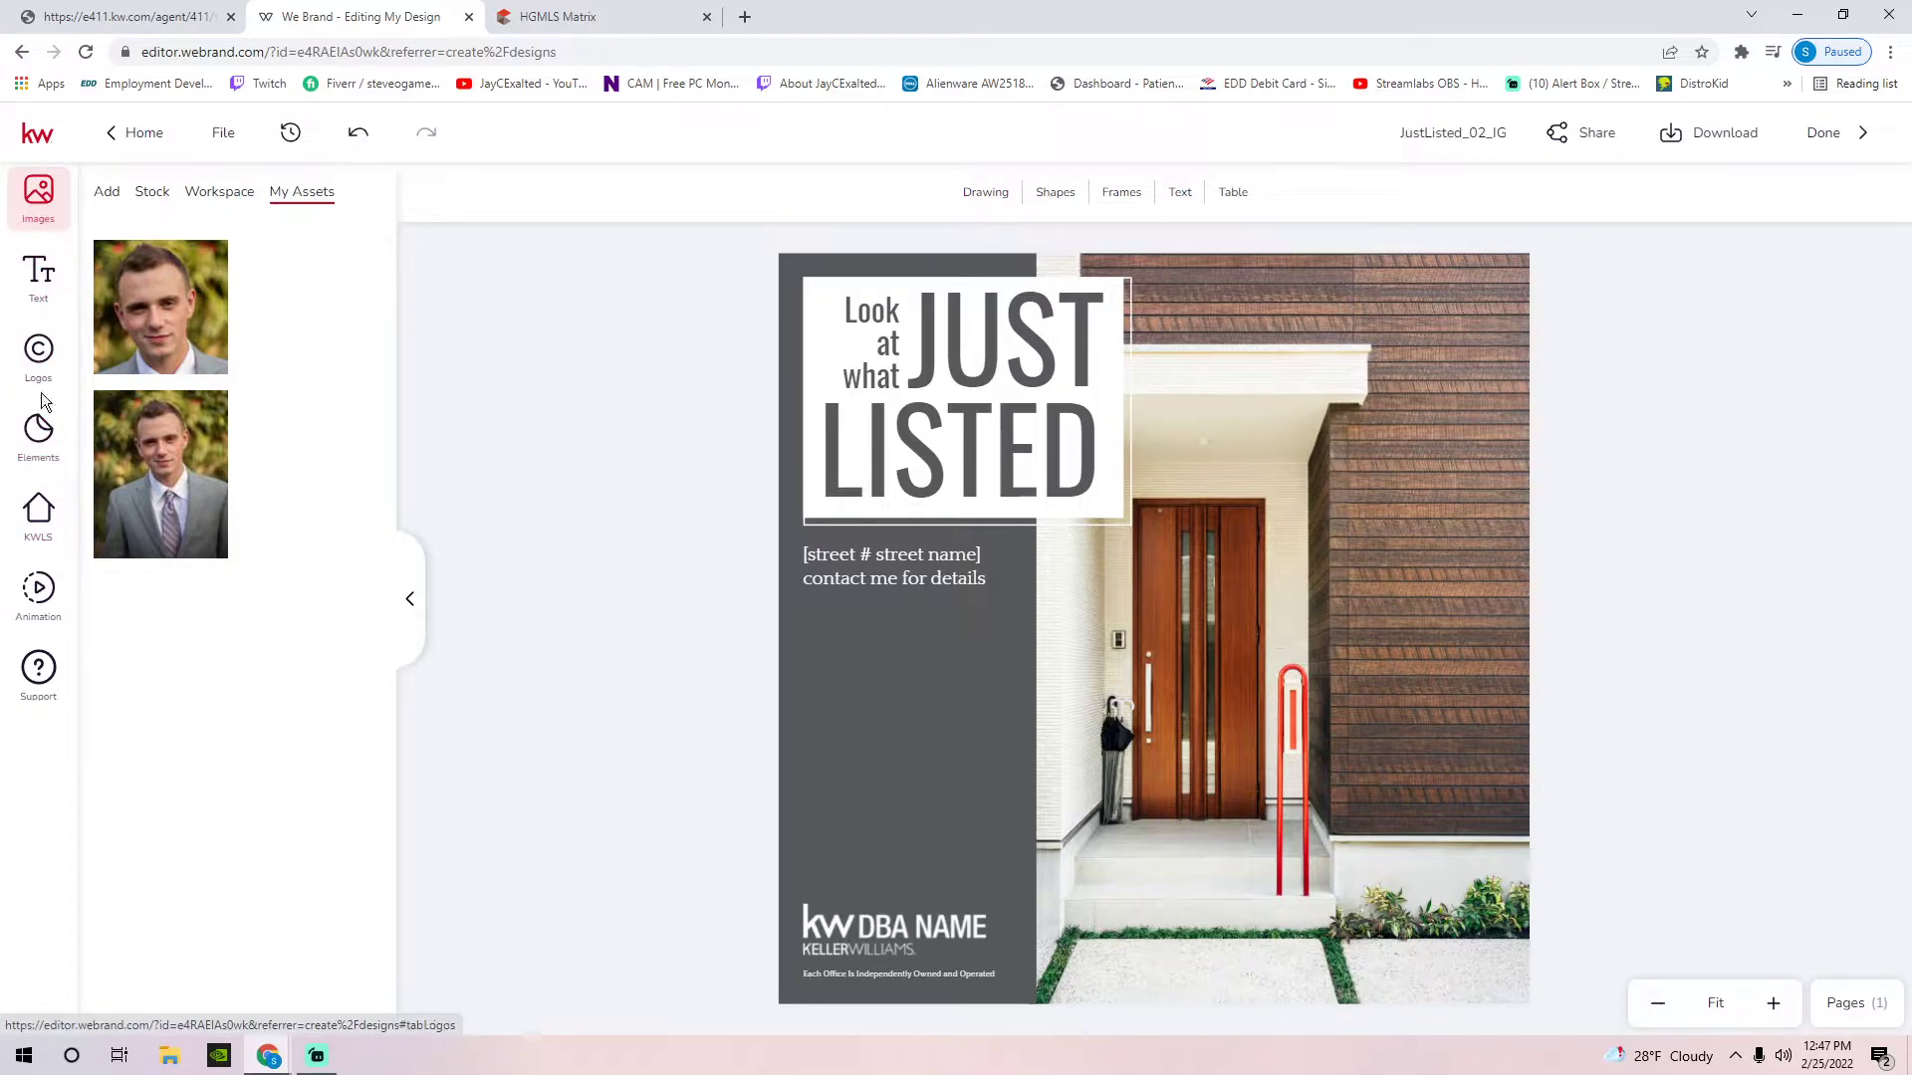
Search KWLS listings by the listing's MLS number and load the found property
click(42, 543)
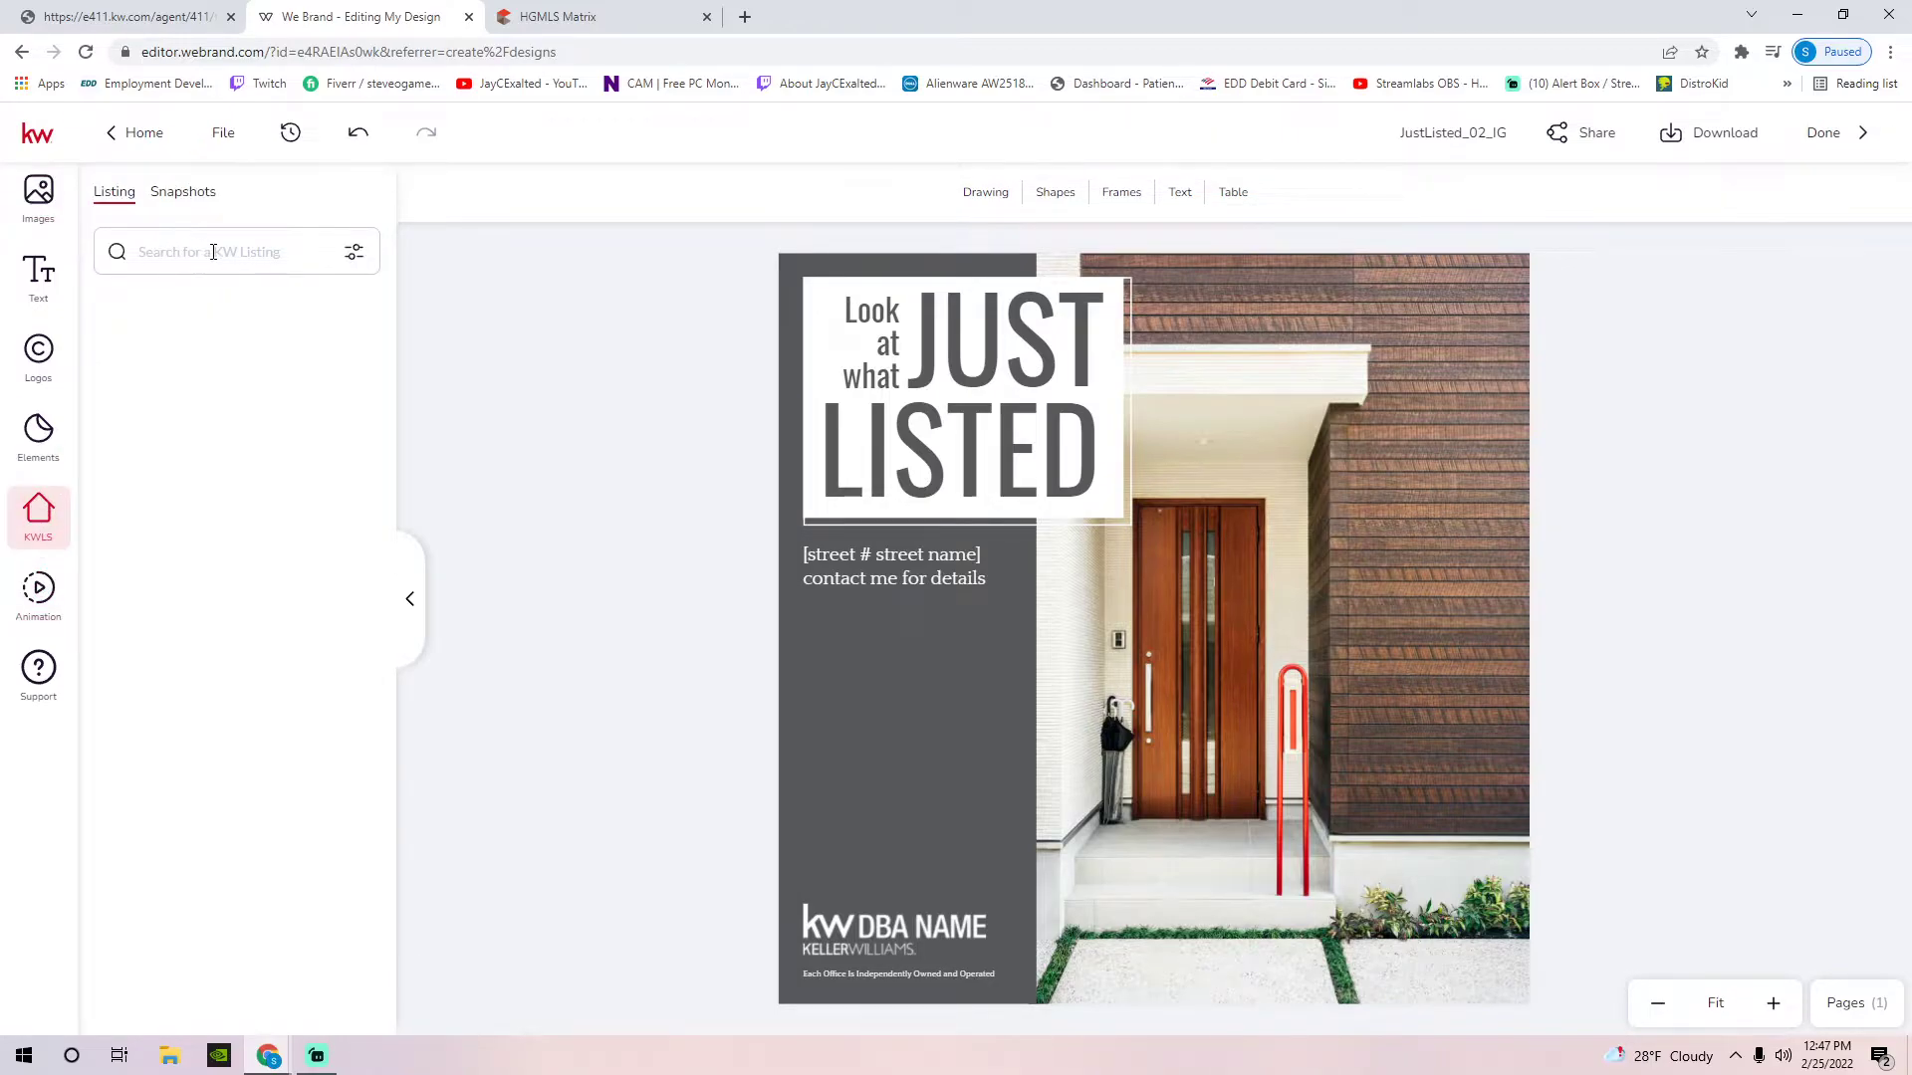
click(213, 252)
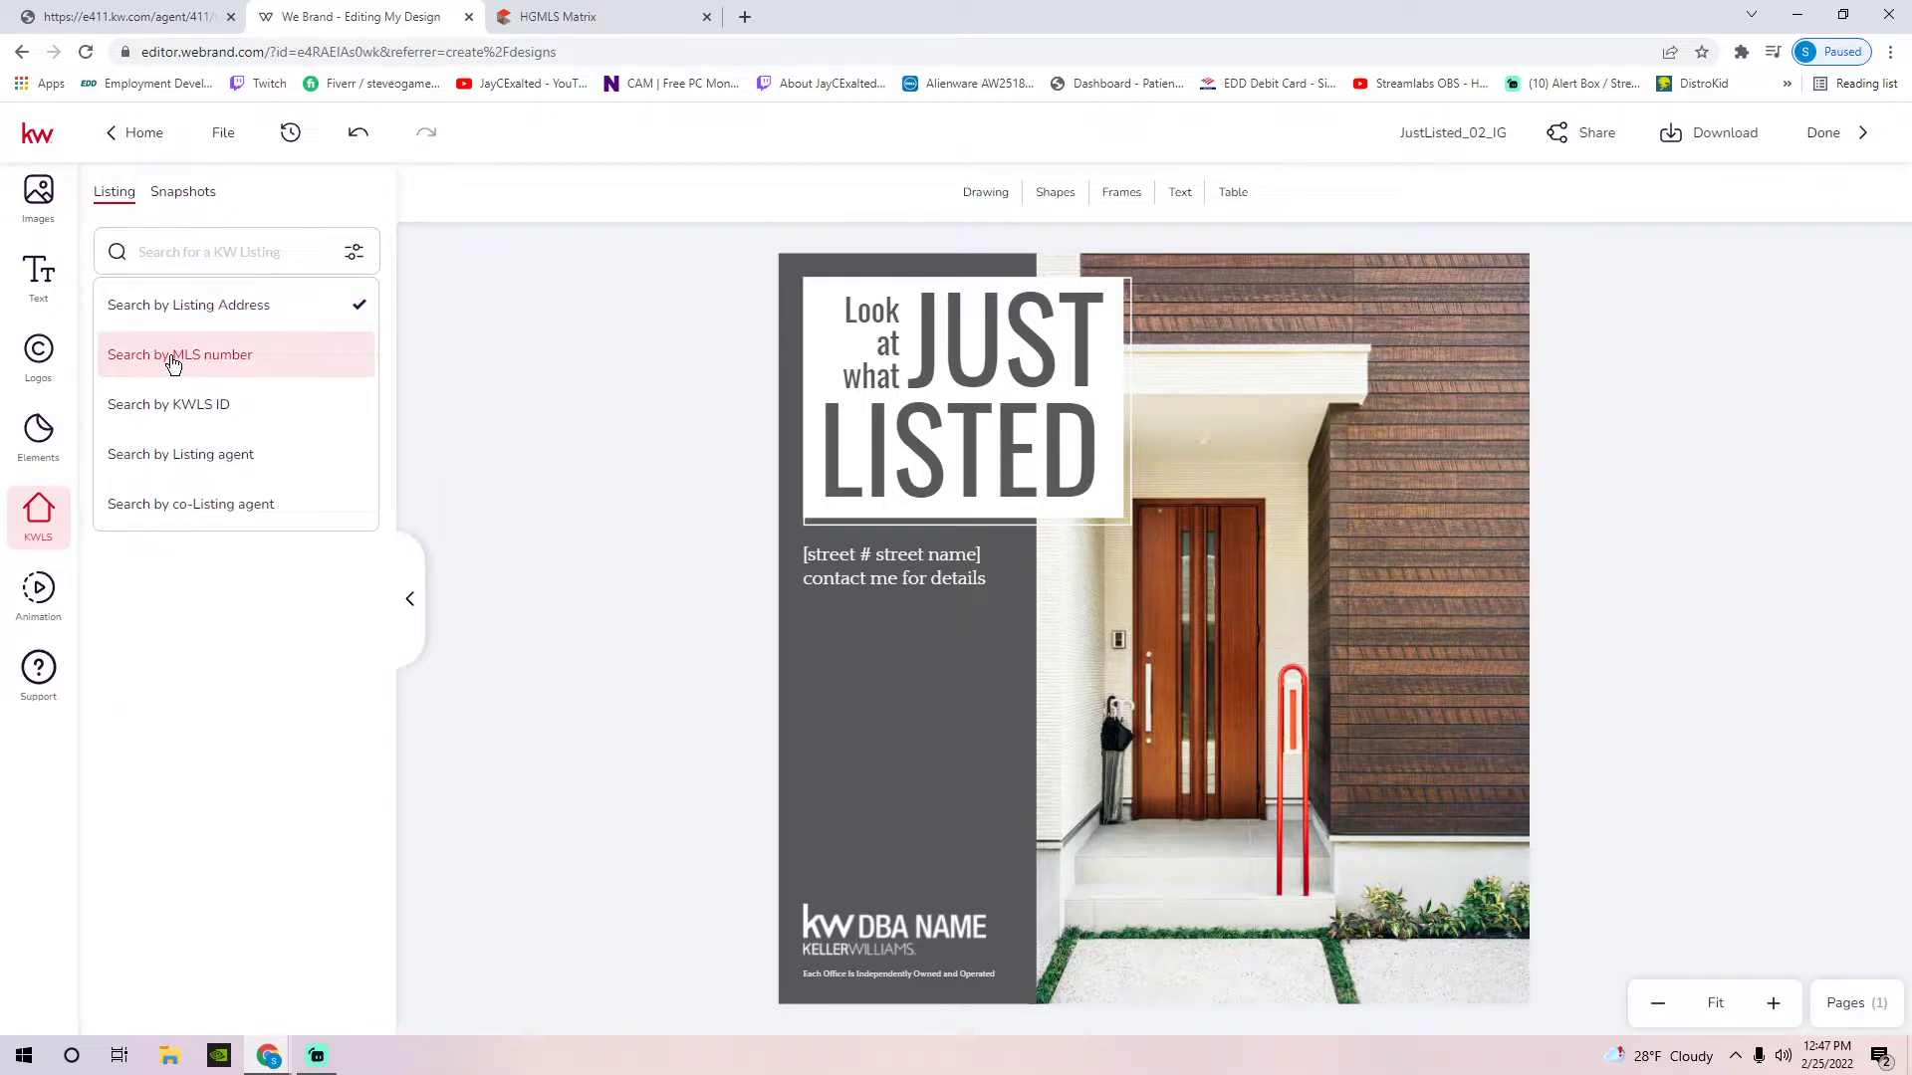
click(198, 356)
click(189, 244)
text(H)
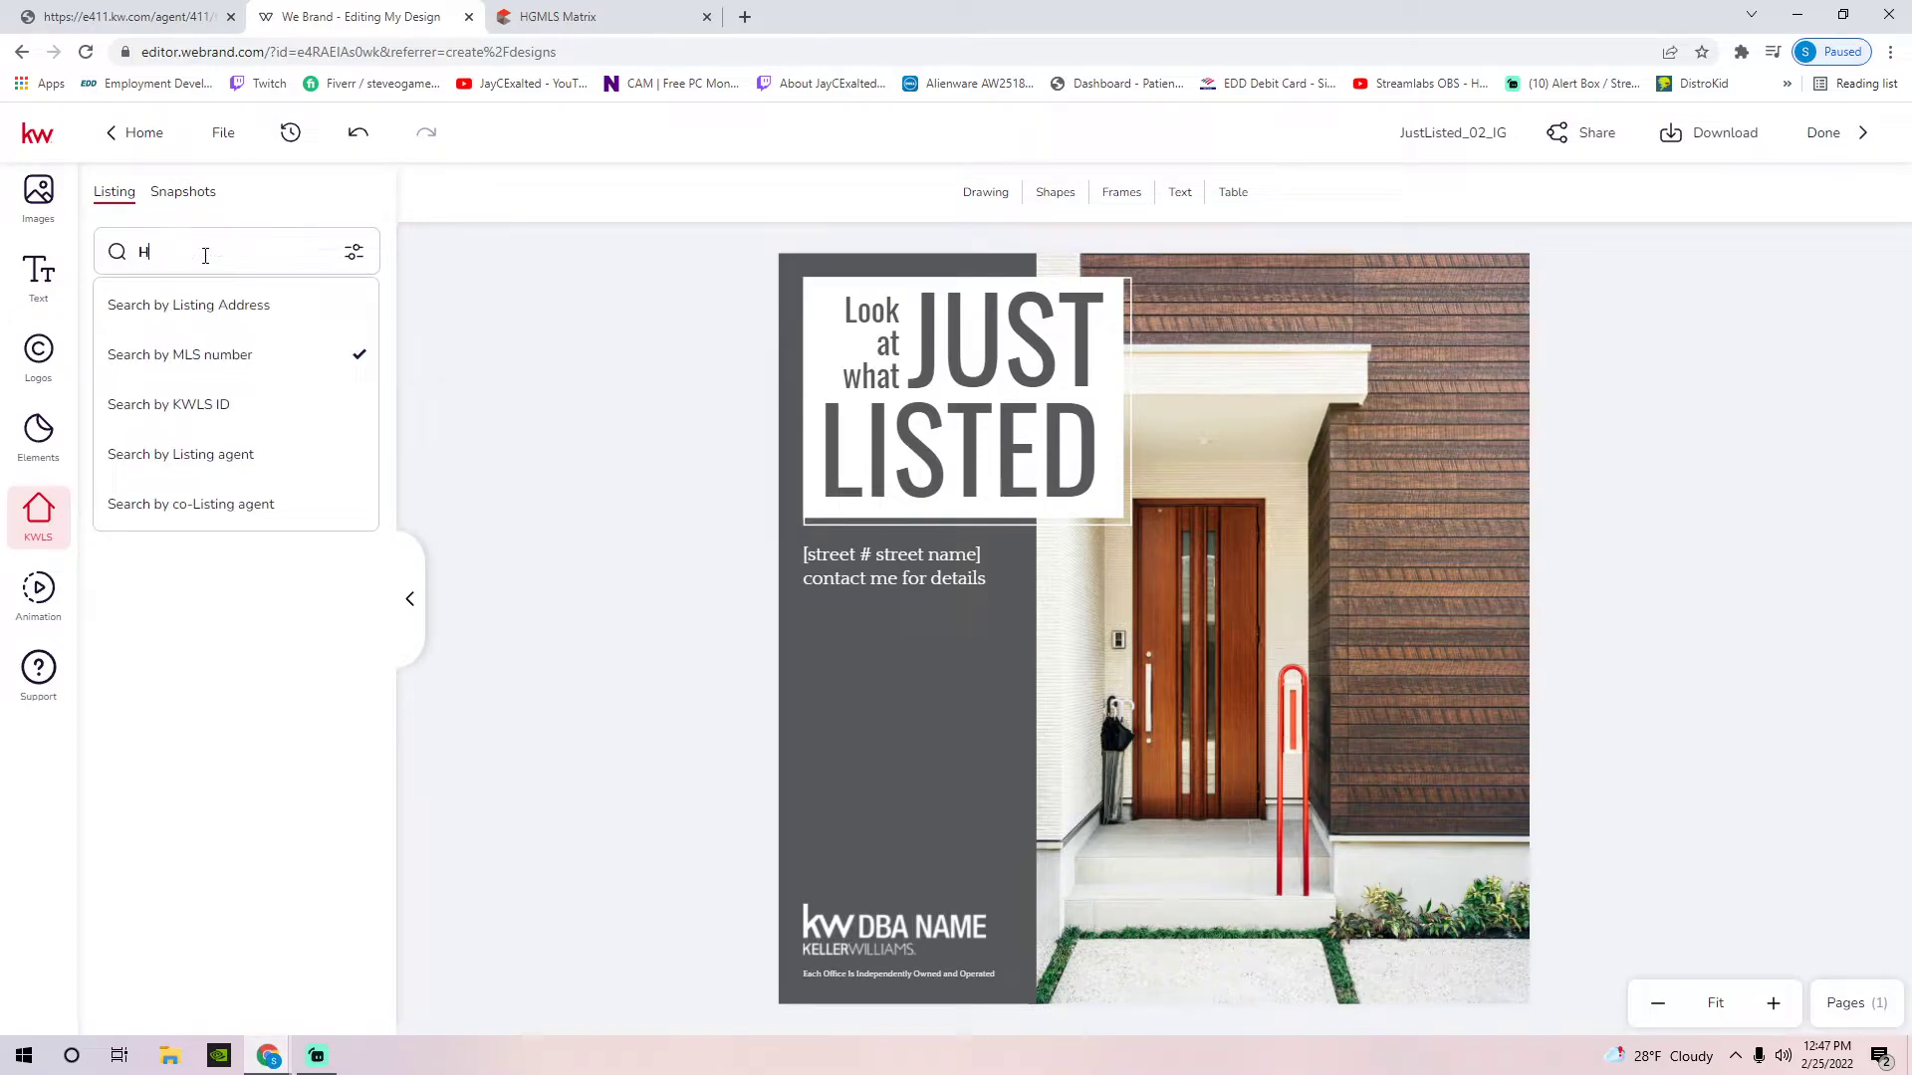
text(6166785)
key(Return)
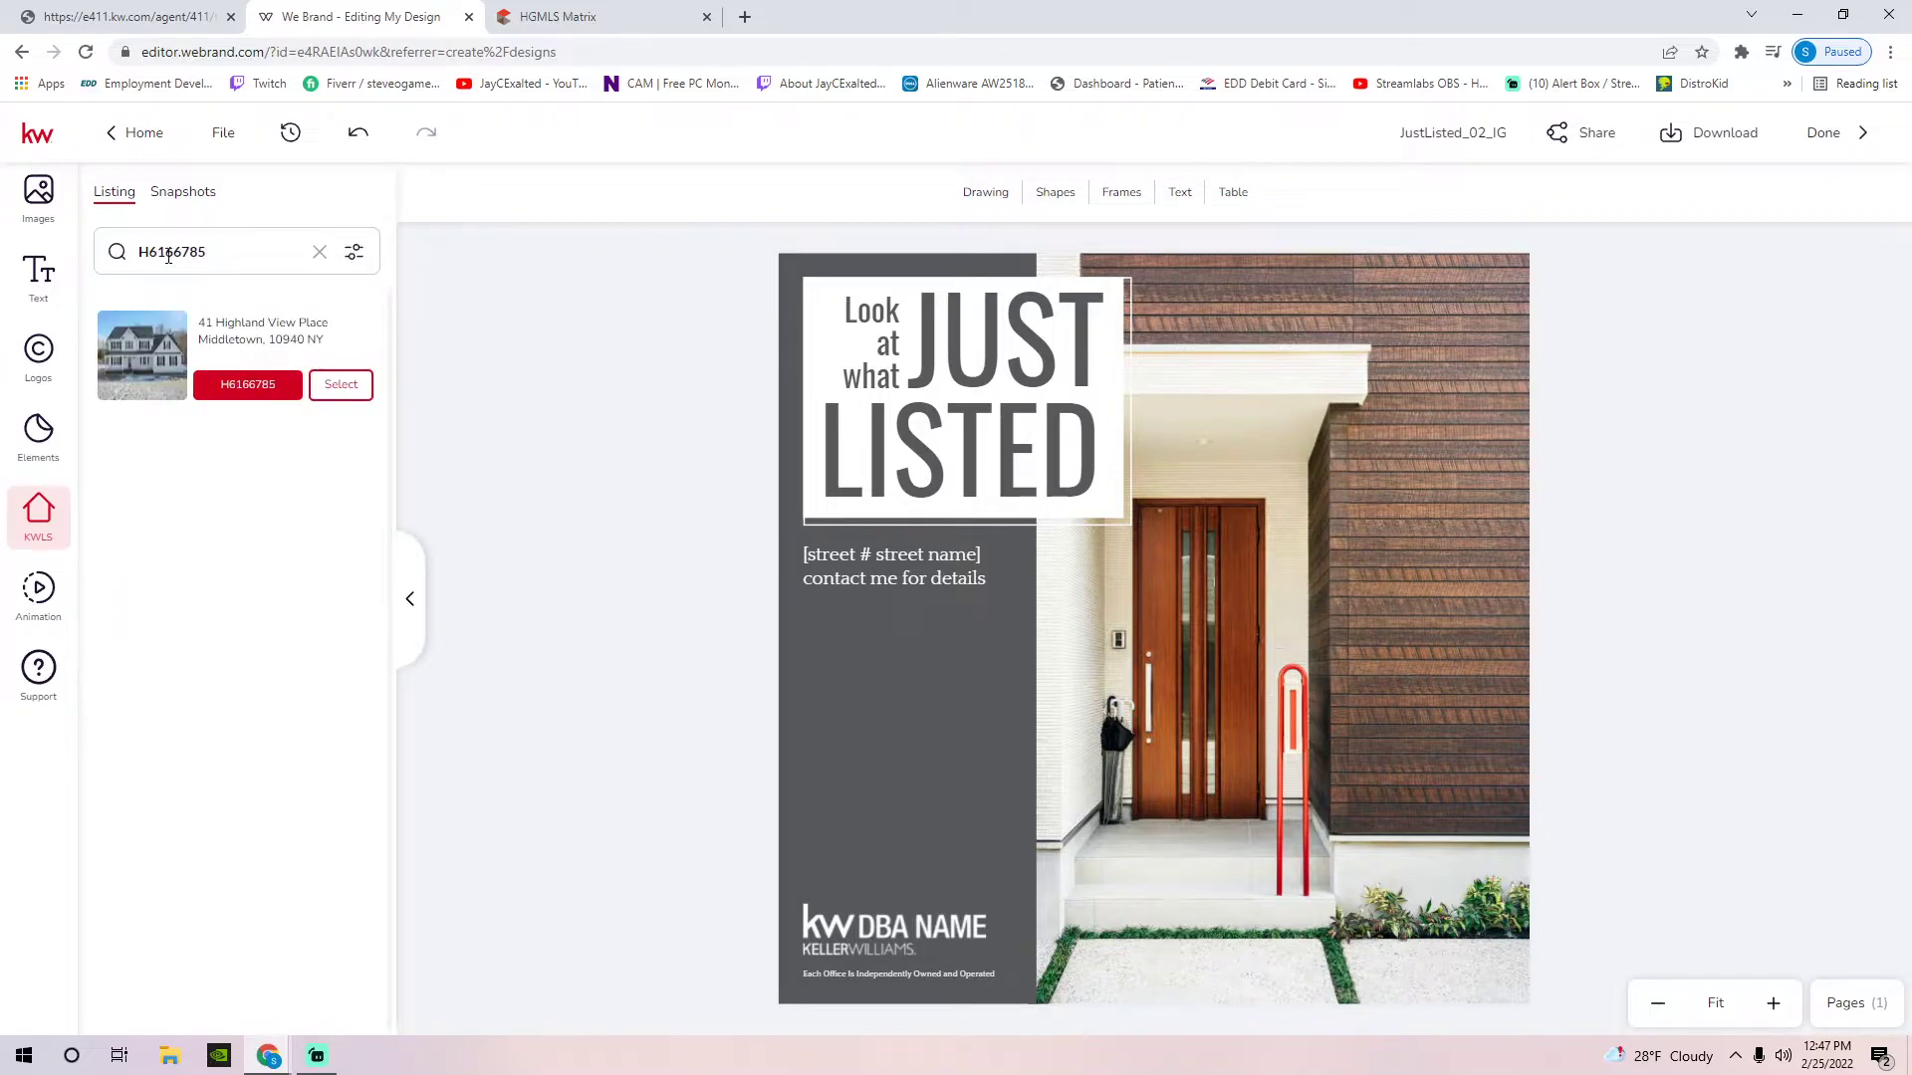
click(148, 251)
click(345, 384)
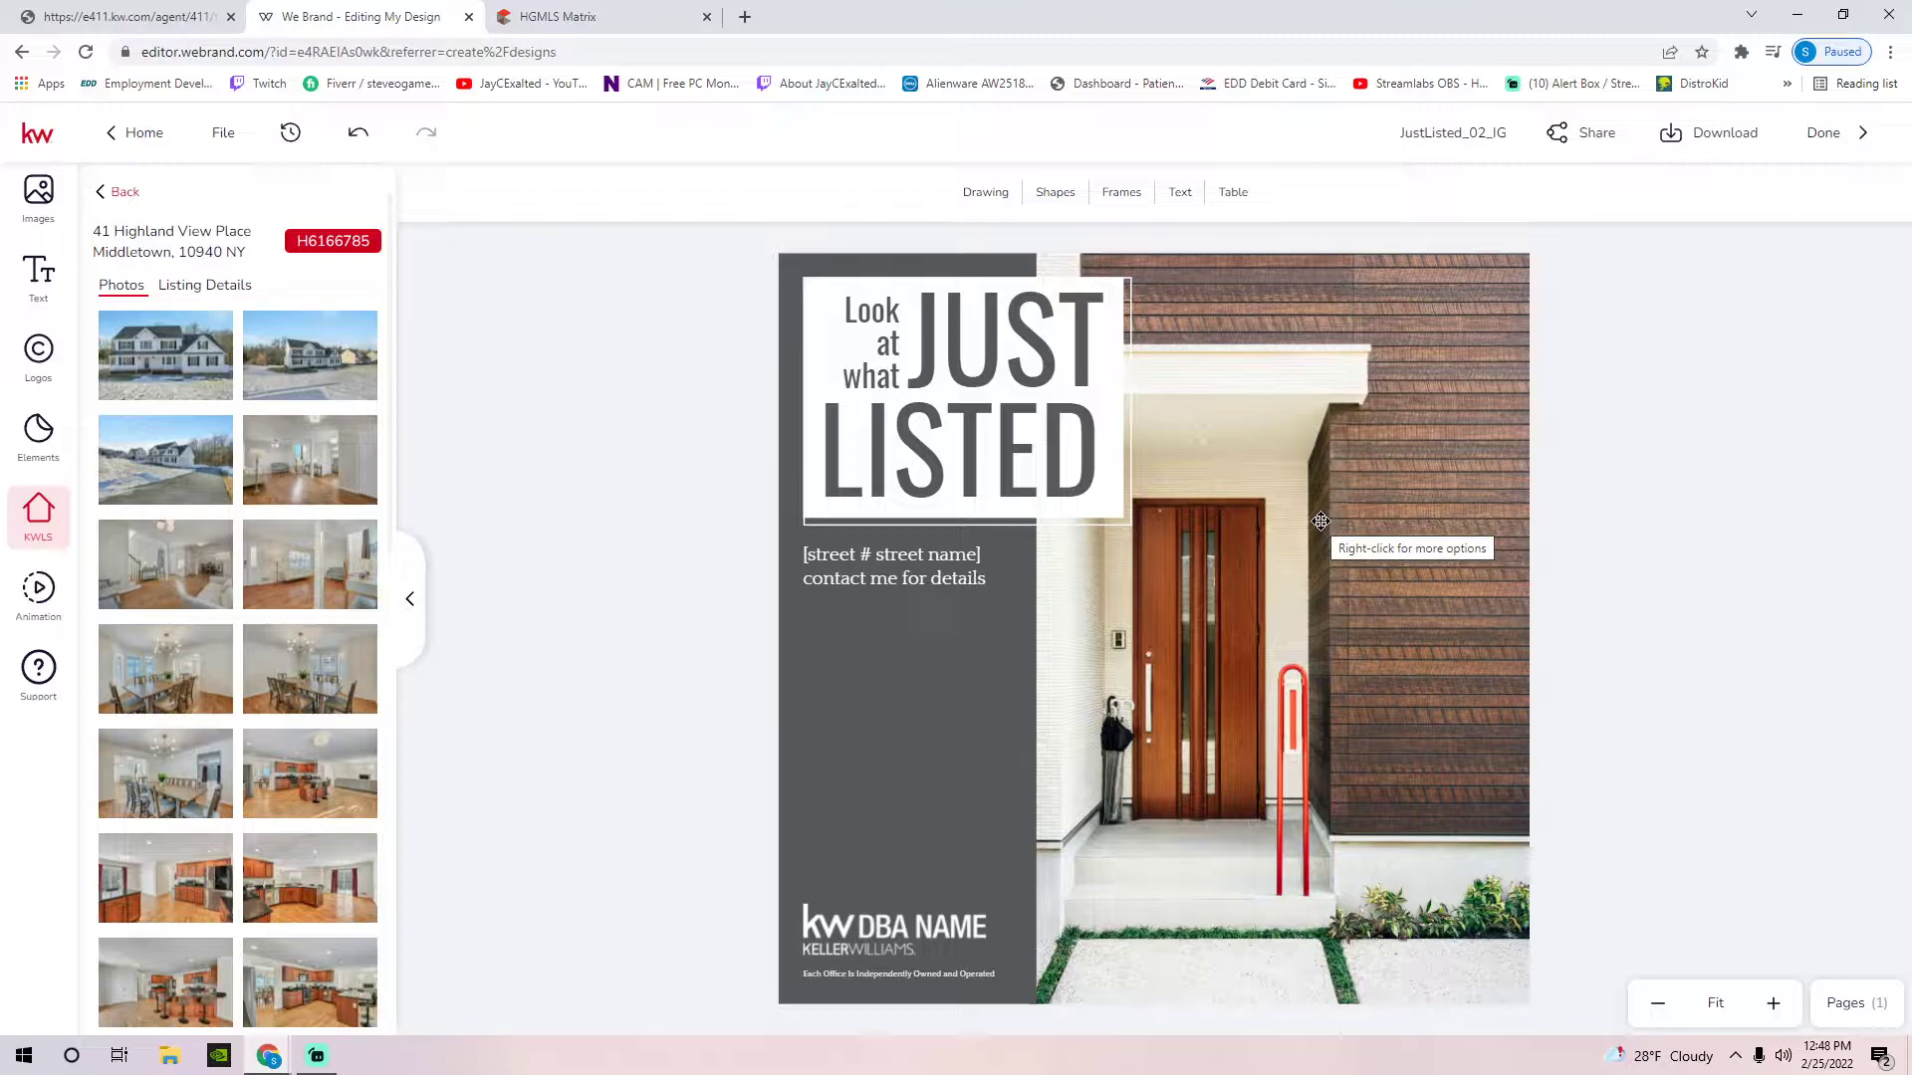
Replace the template's front-door photo with the listing's exterior house photo
click(1320, 521)
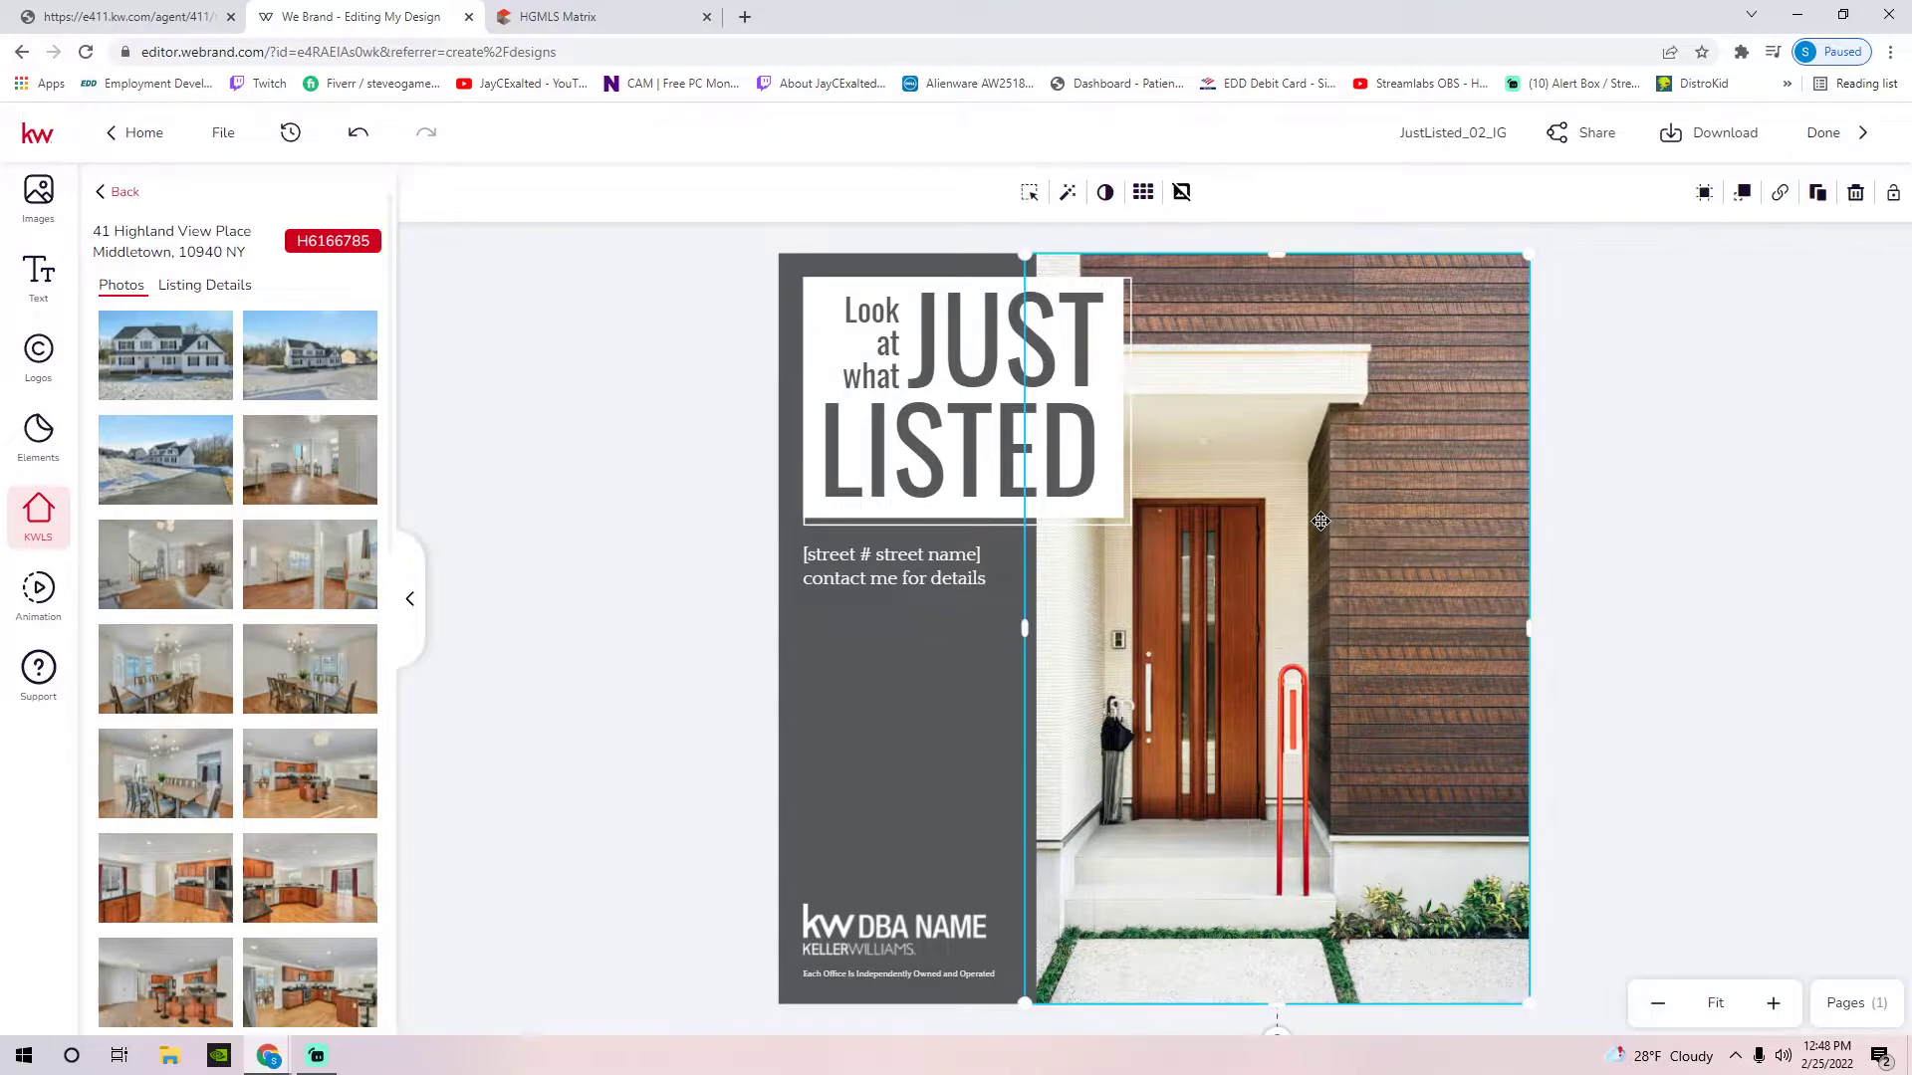
right_click(1291, 607)
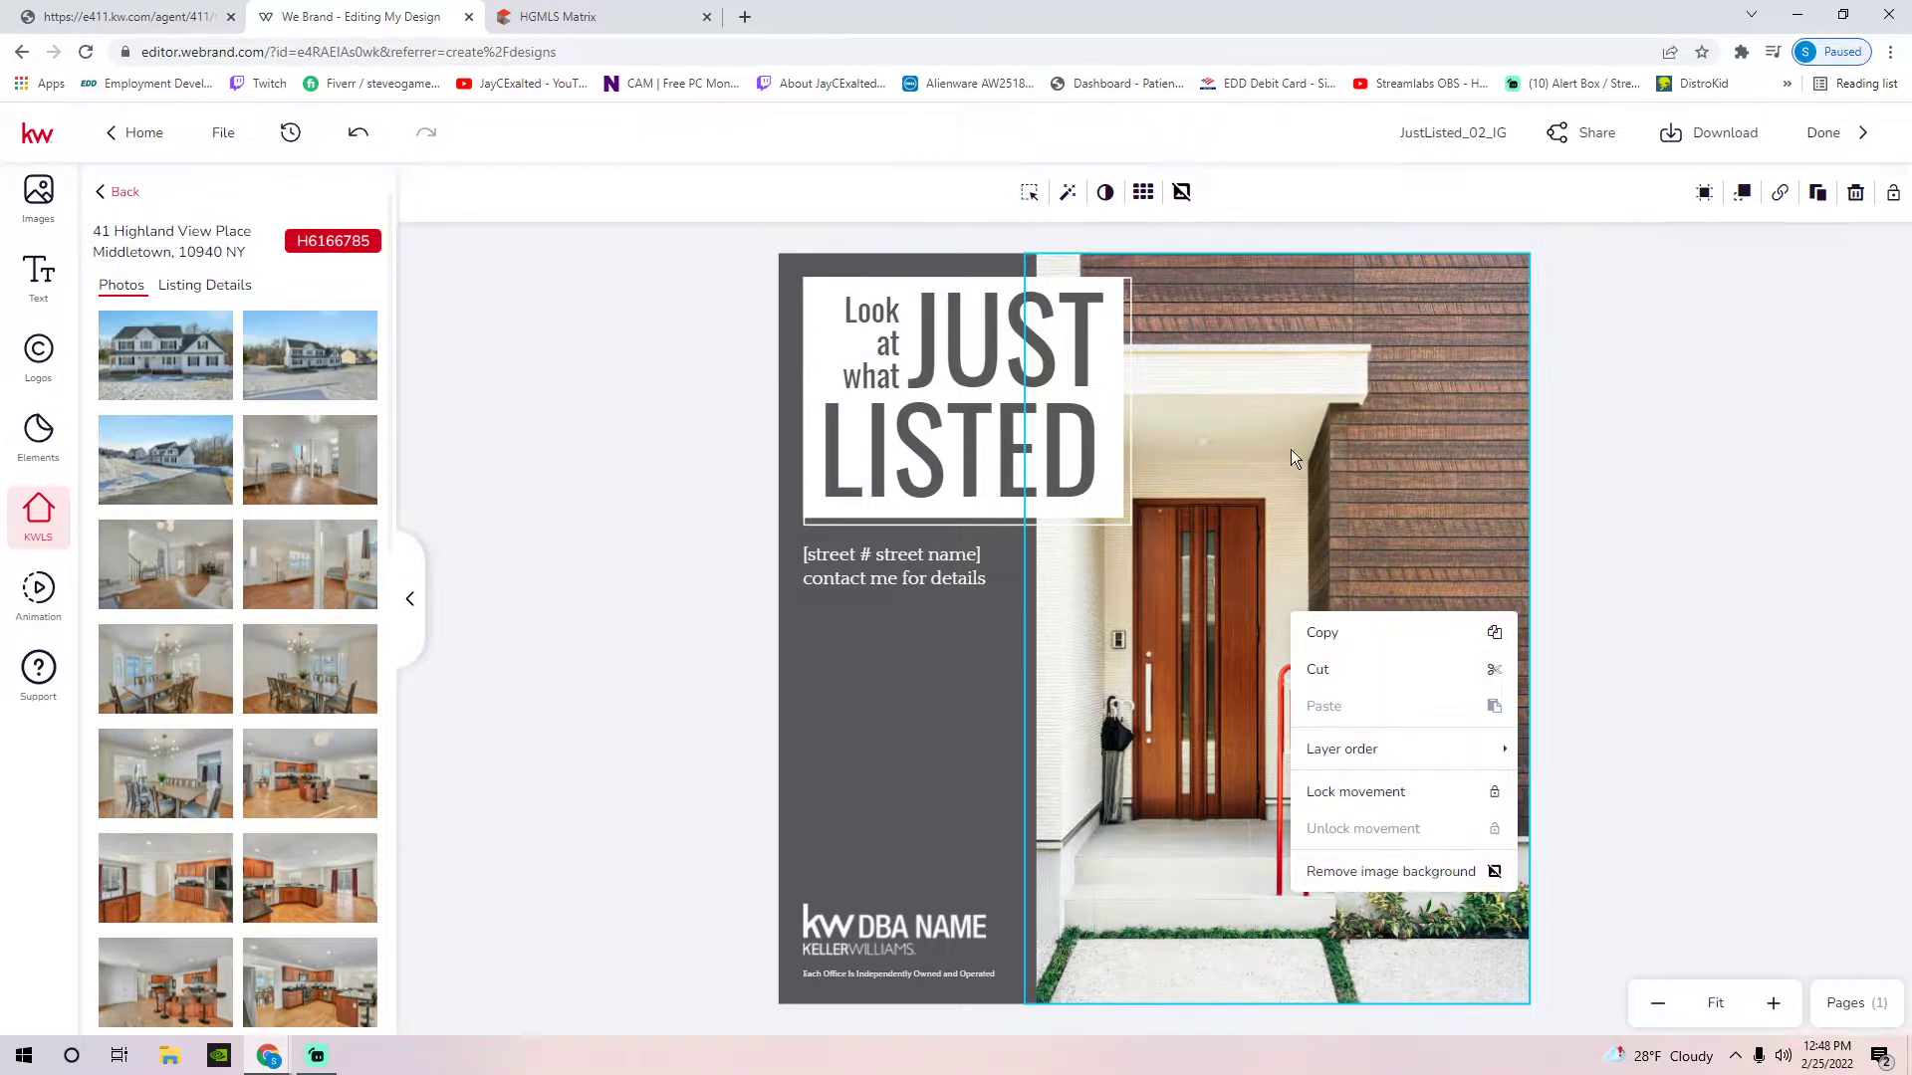
click(1252, 435)
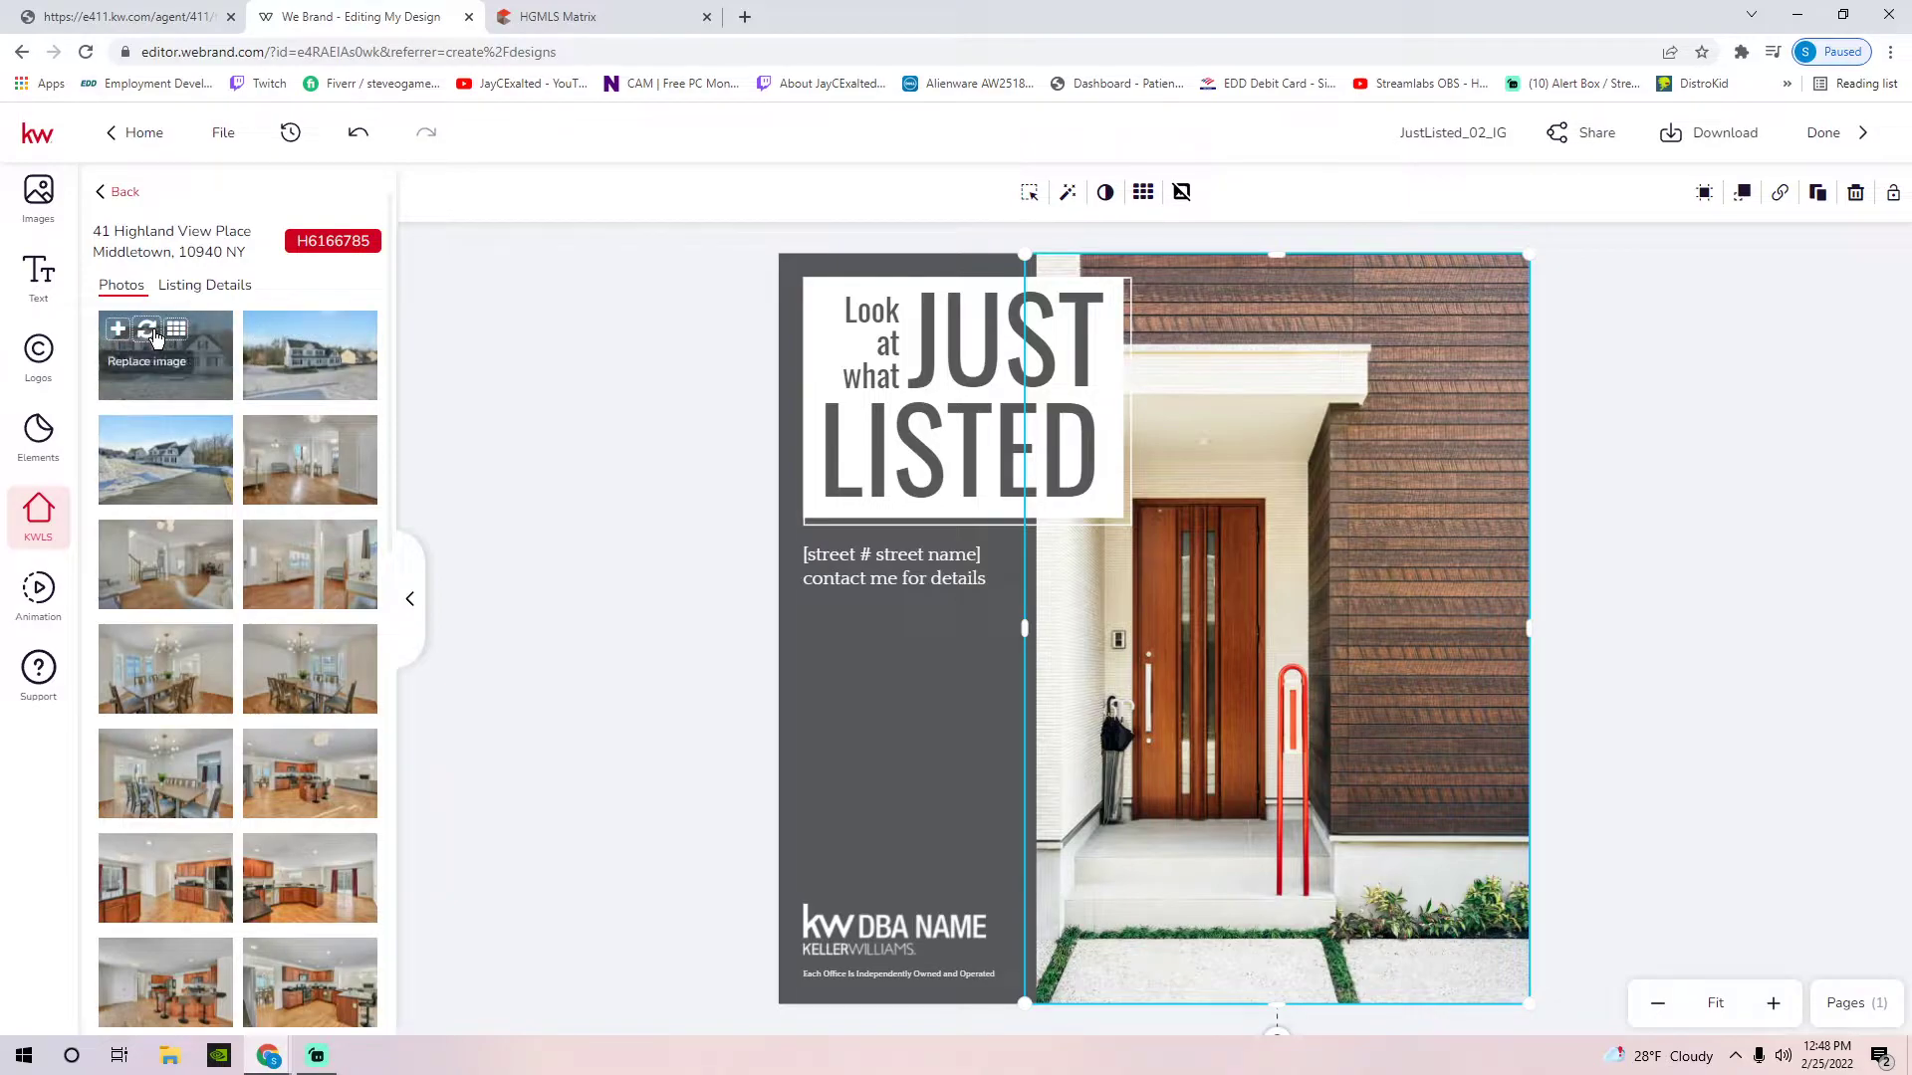
click(155, 338)
click(289, 329)
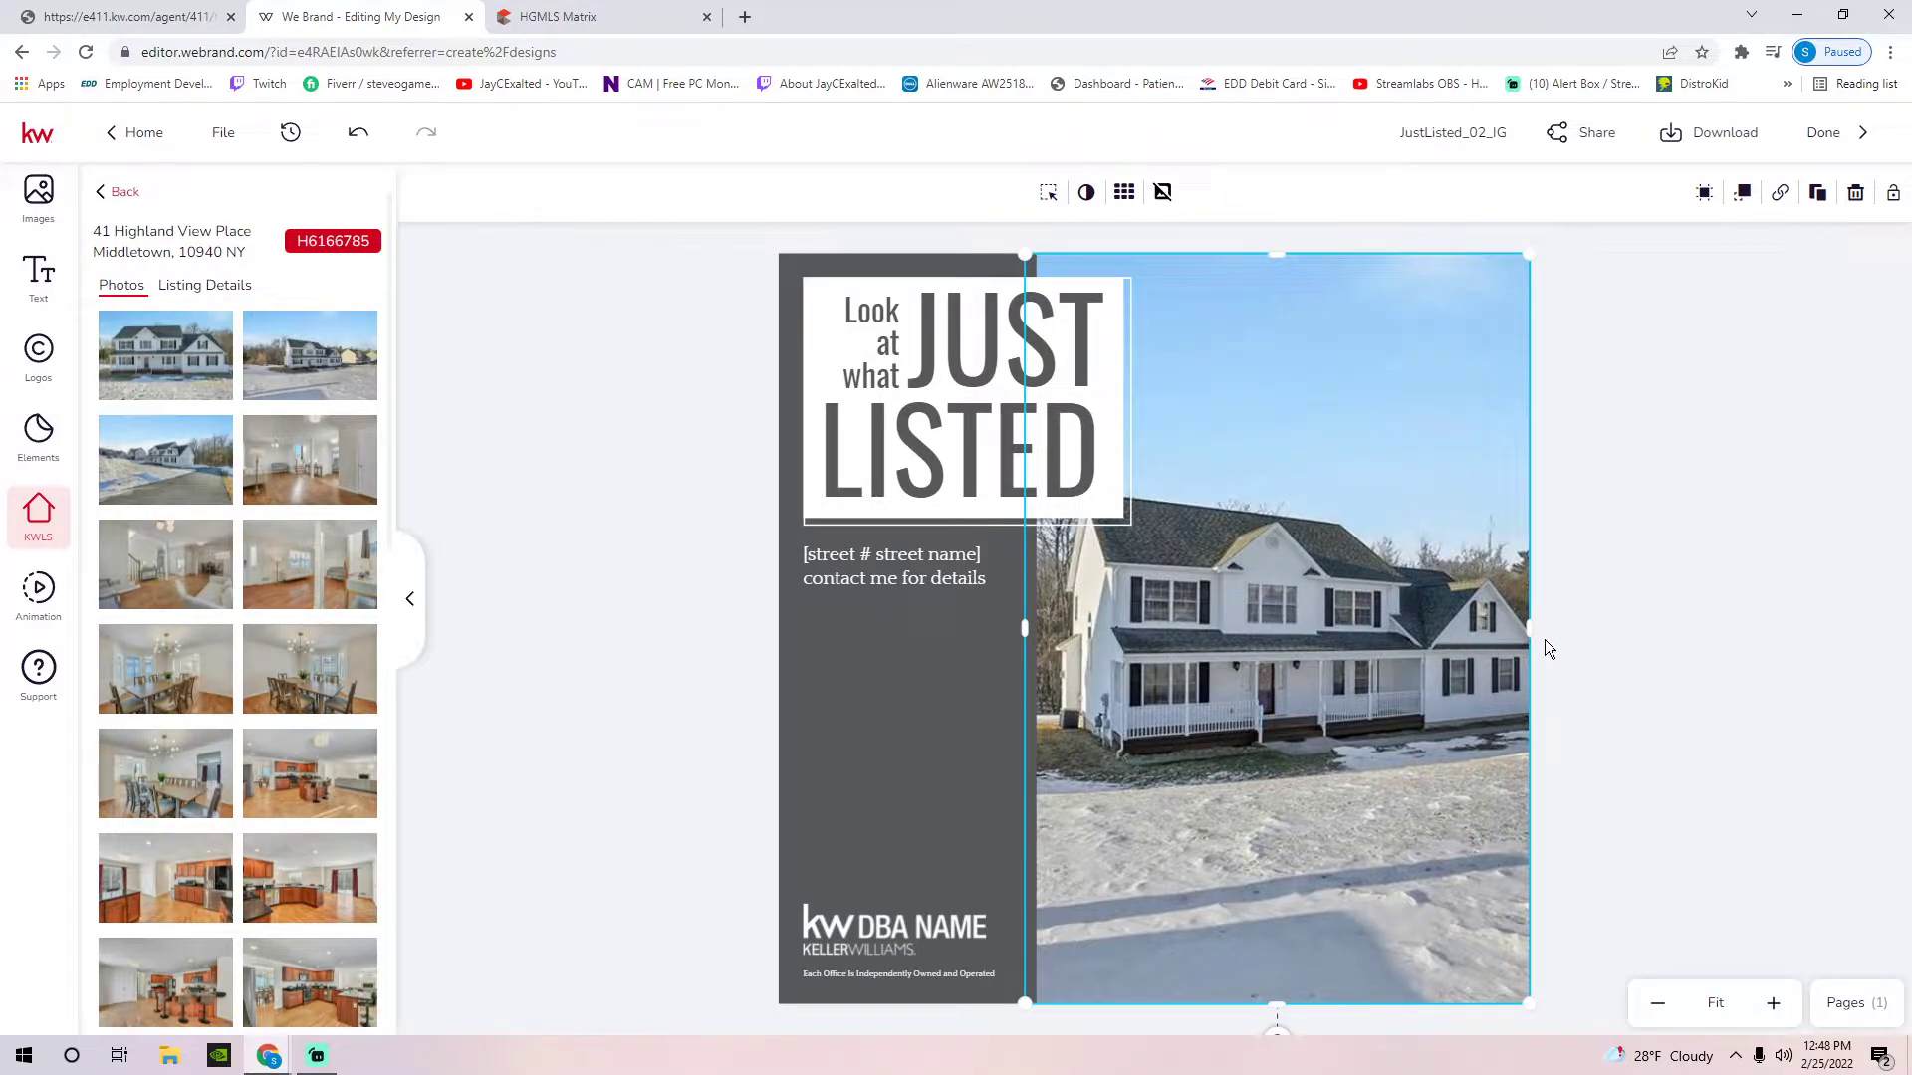
click(1667, 448)
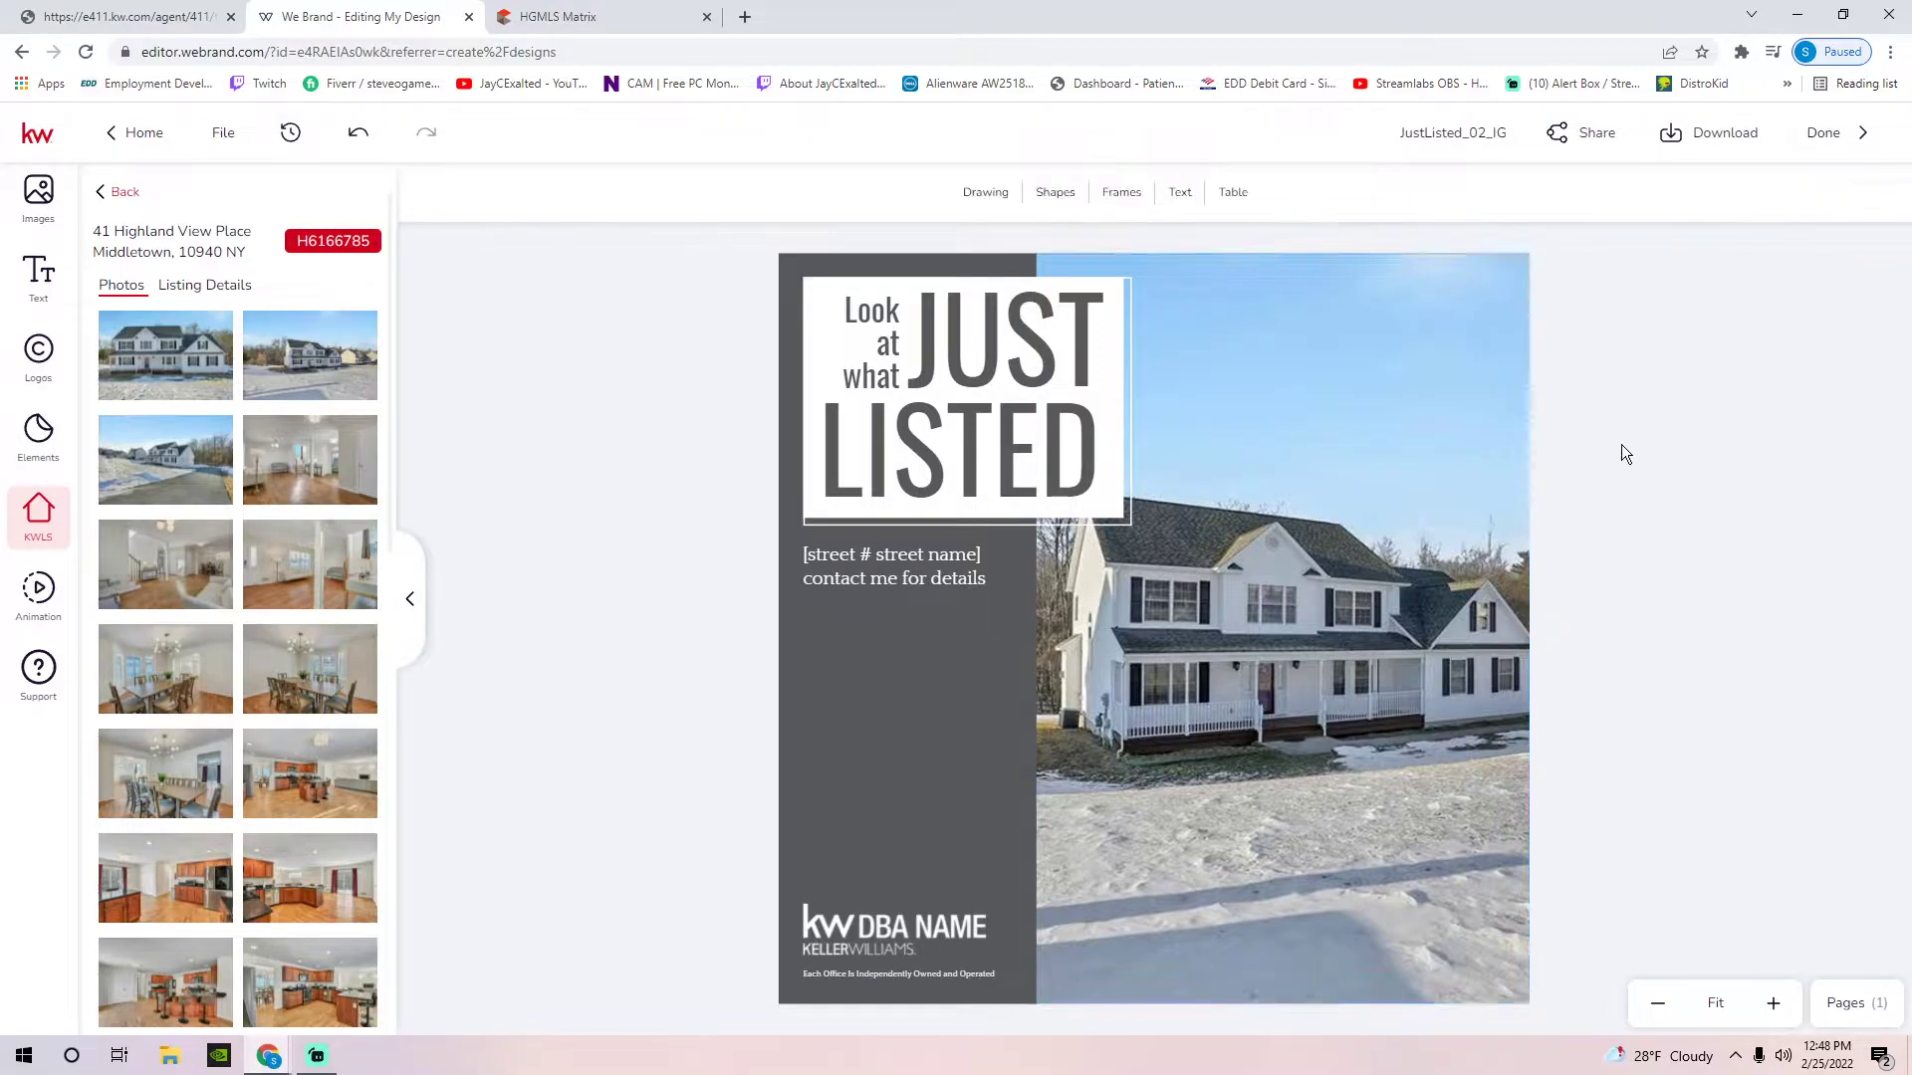
Try adding an interior listing photo, then delete it, keeping the exterior photo
click(289, 467)
drag(1178, 511, 1167, 356)
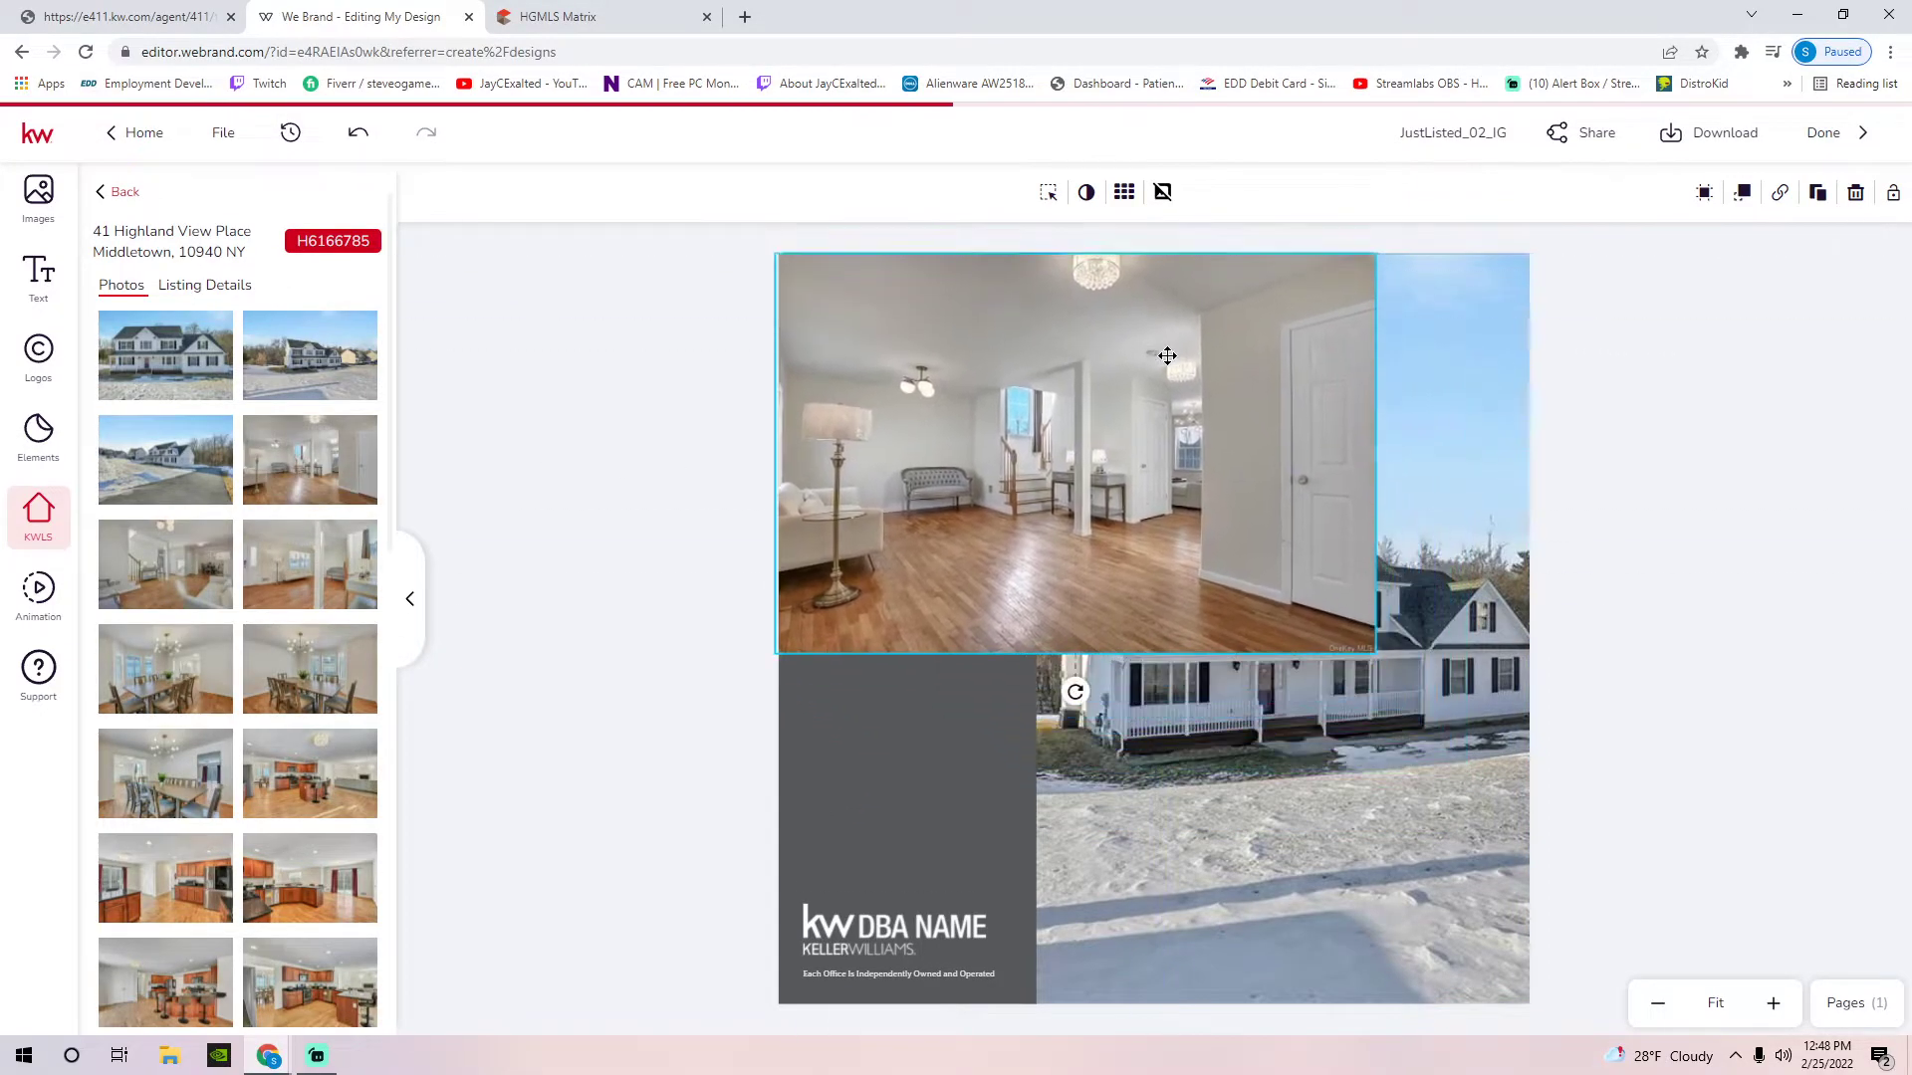
mouse_move(1376, 653)
mouse_down()
mouse_move(1497, 825)
mouse_move(1356, 642)
mouse_up()
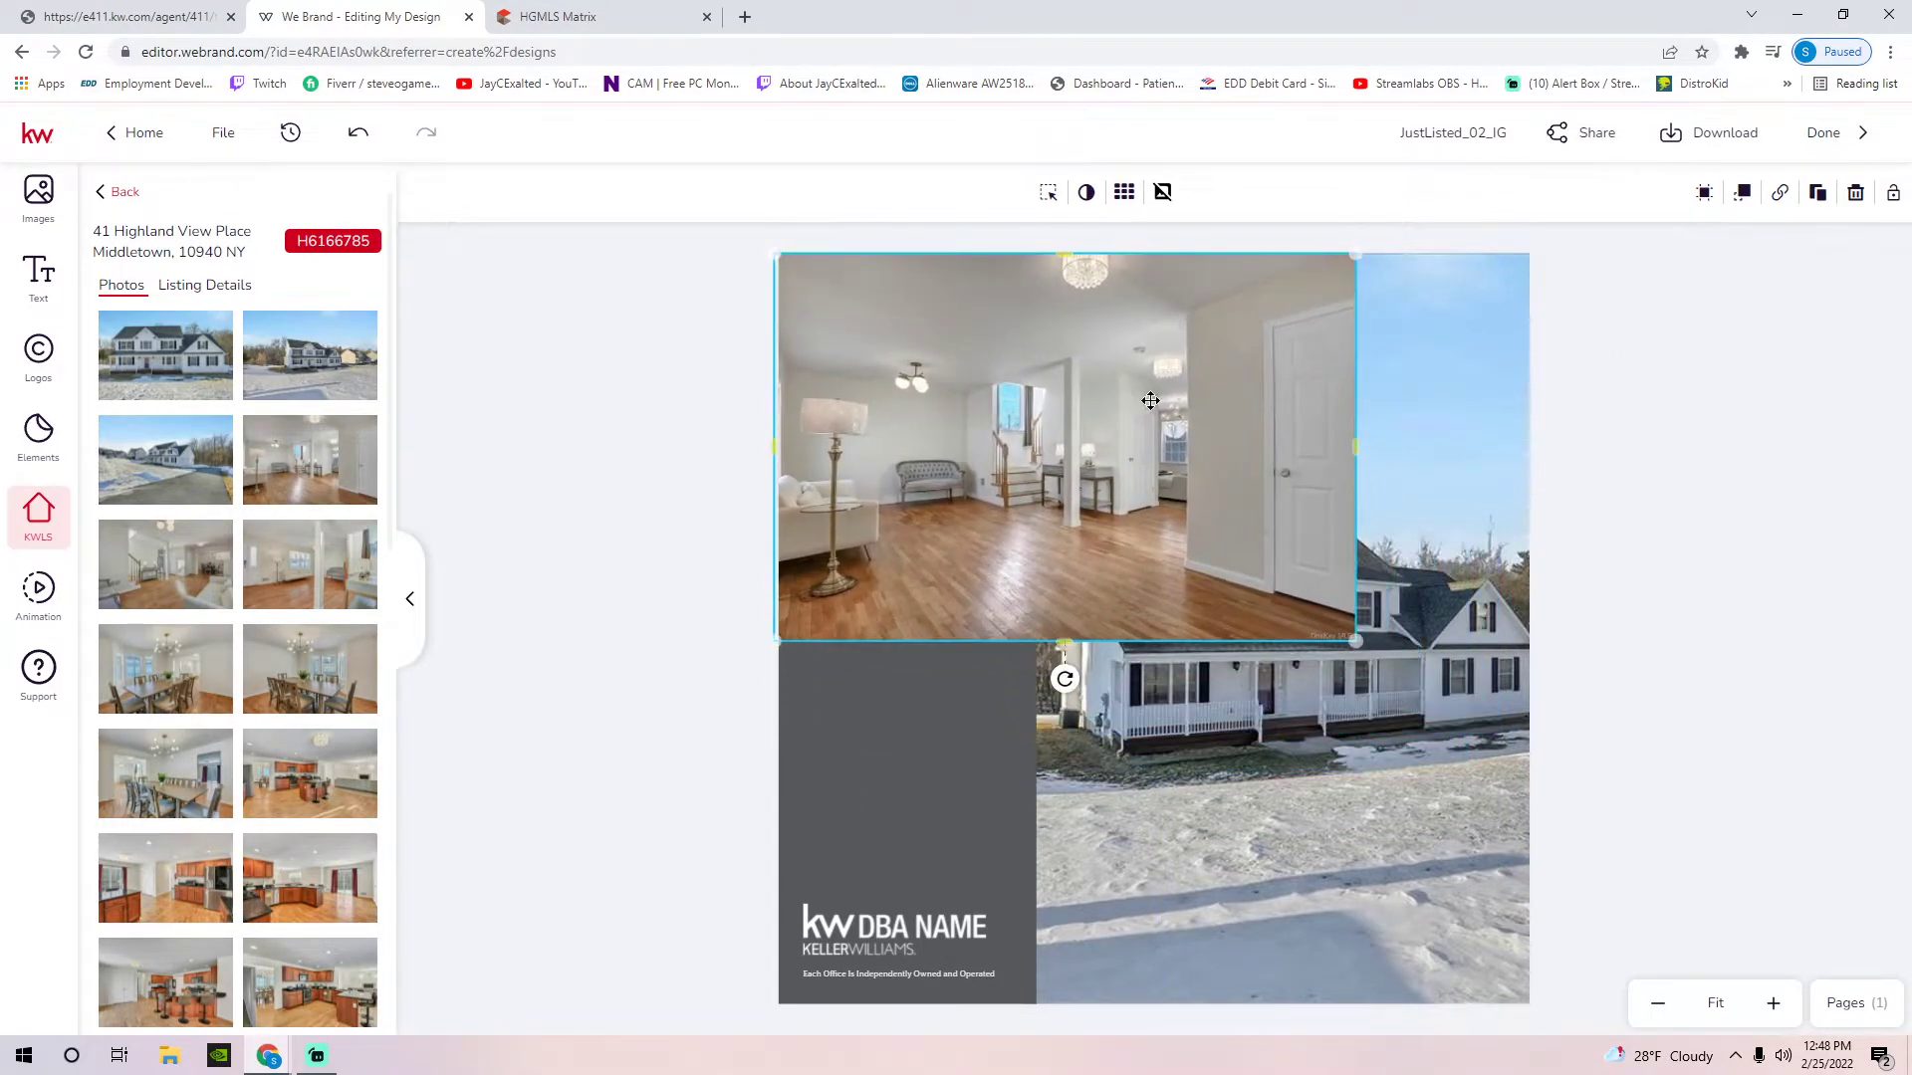
key(Delete)
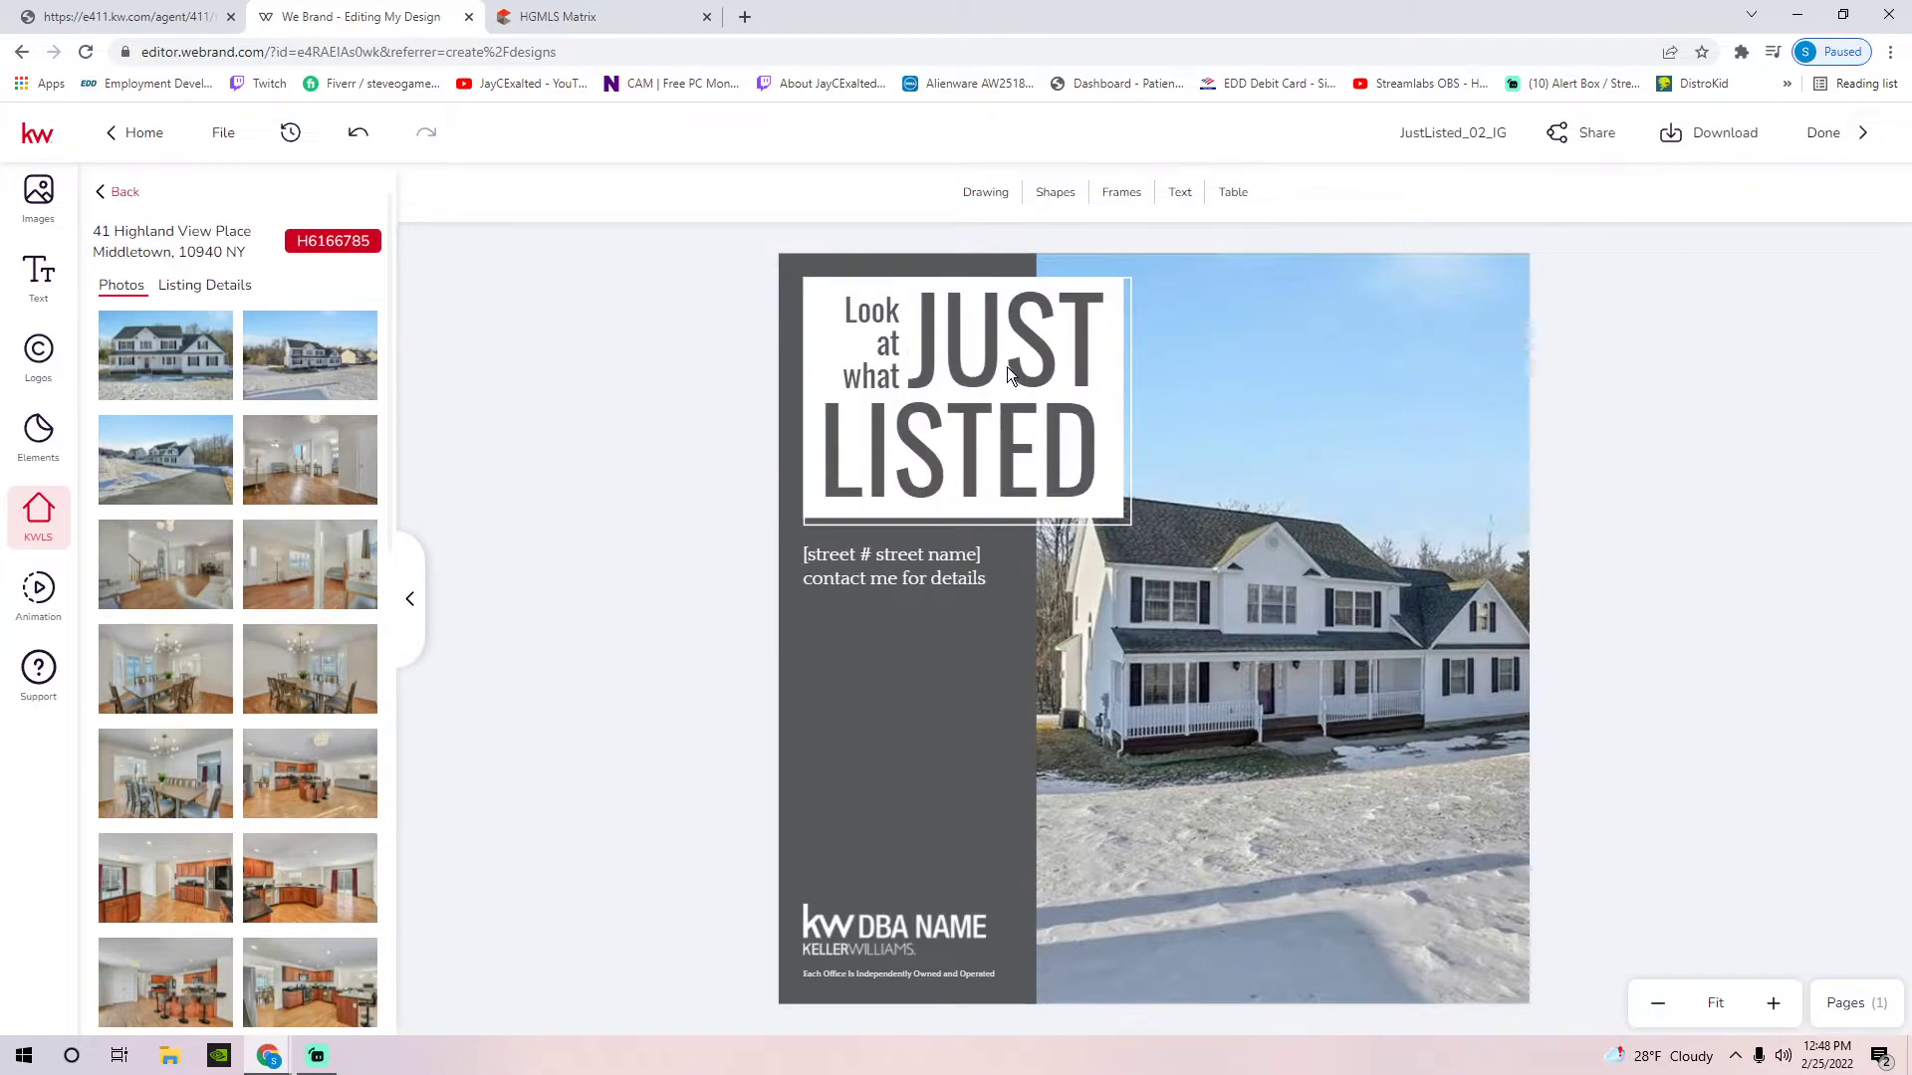
click(1444, 522)
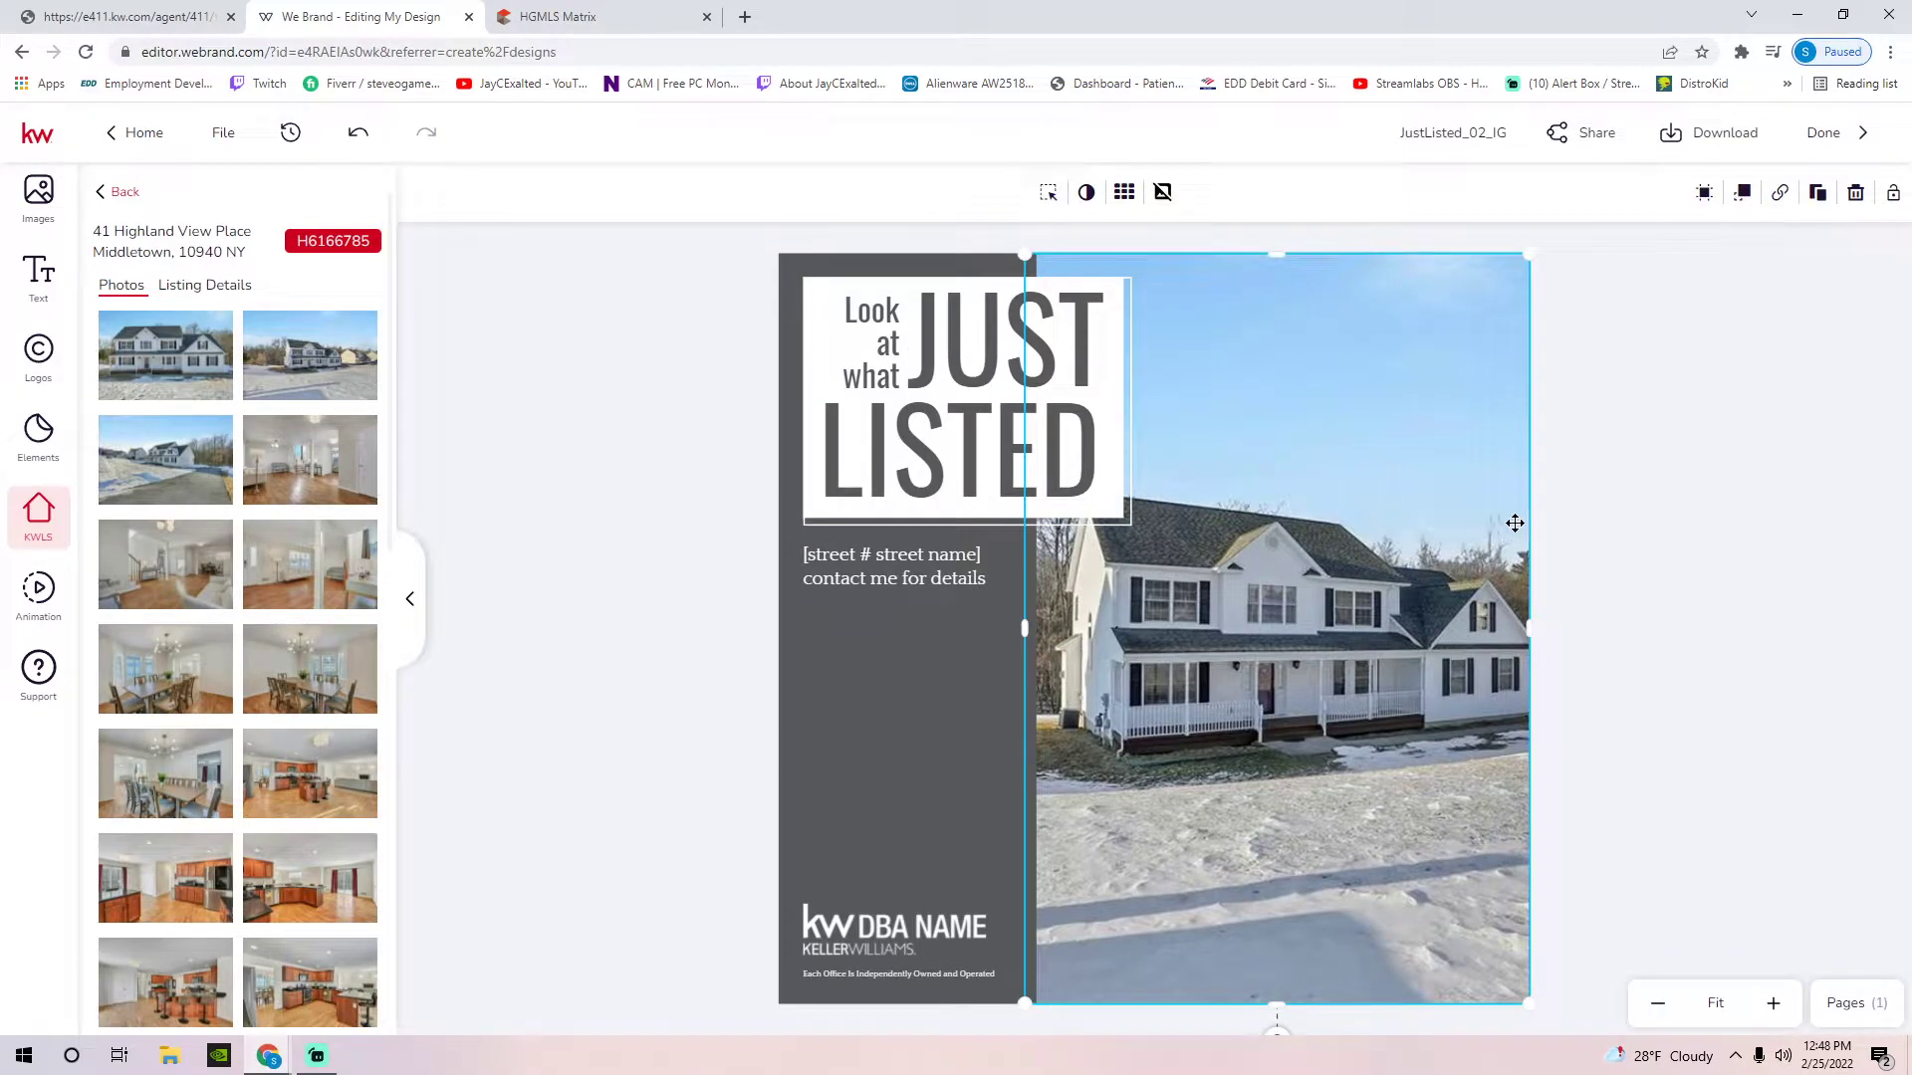
click(1562, 506)
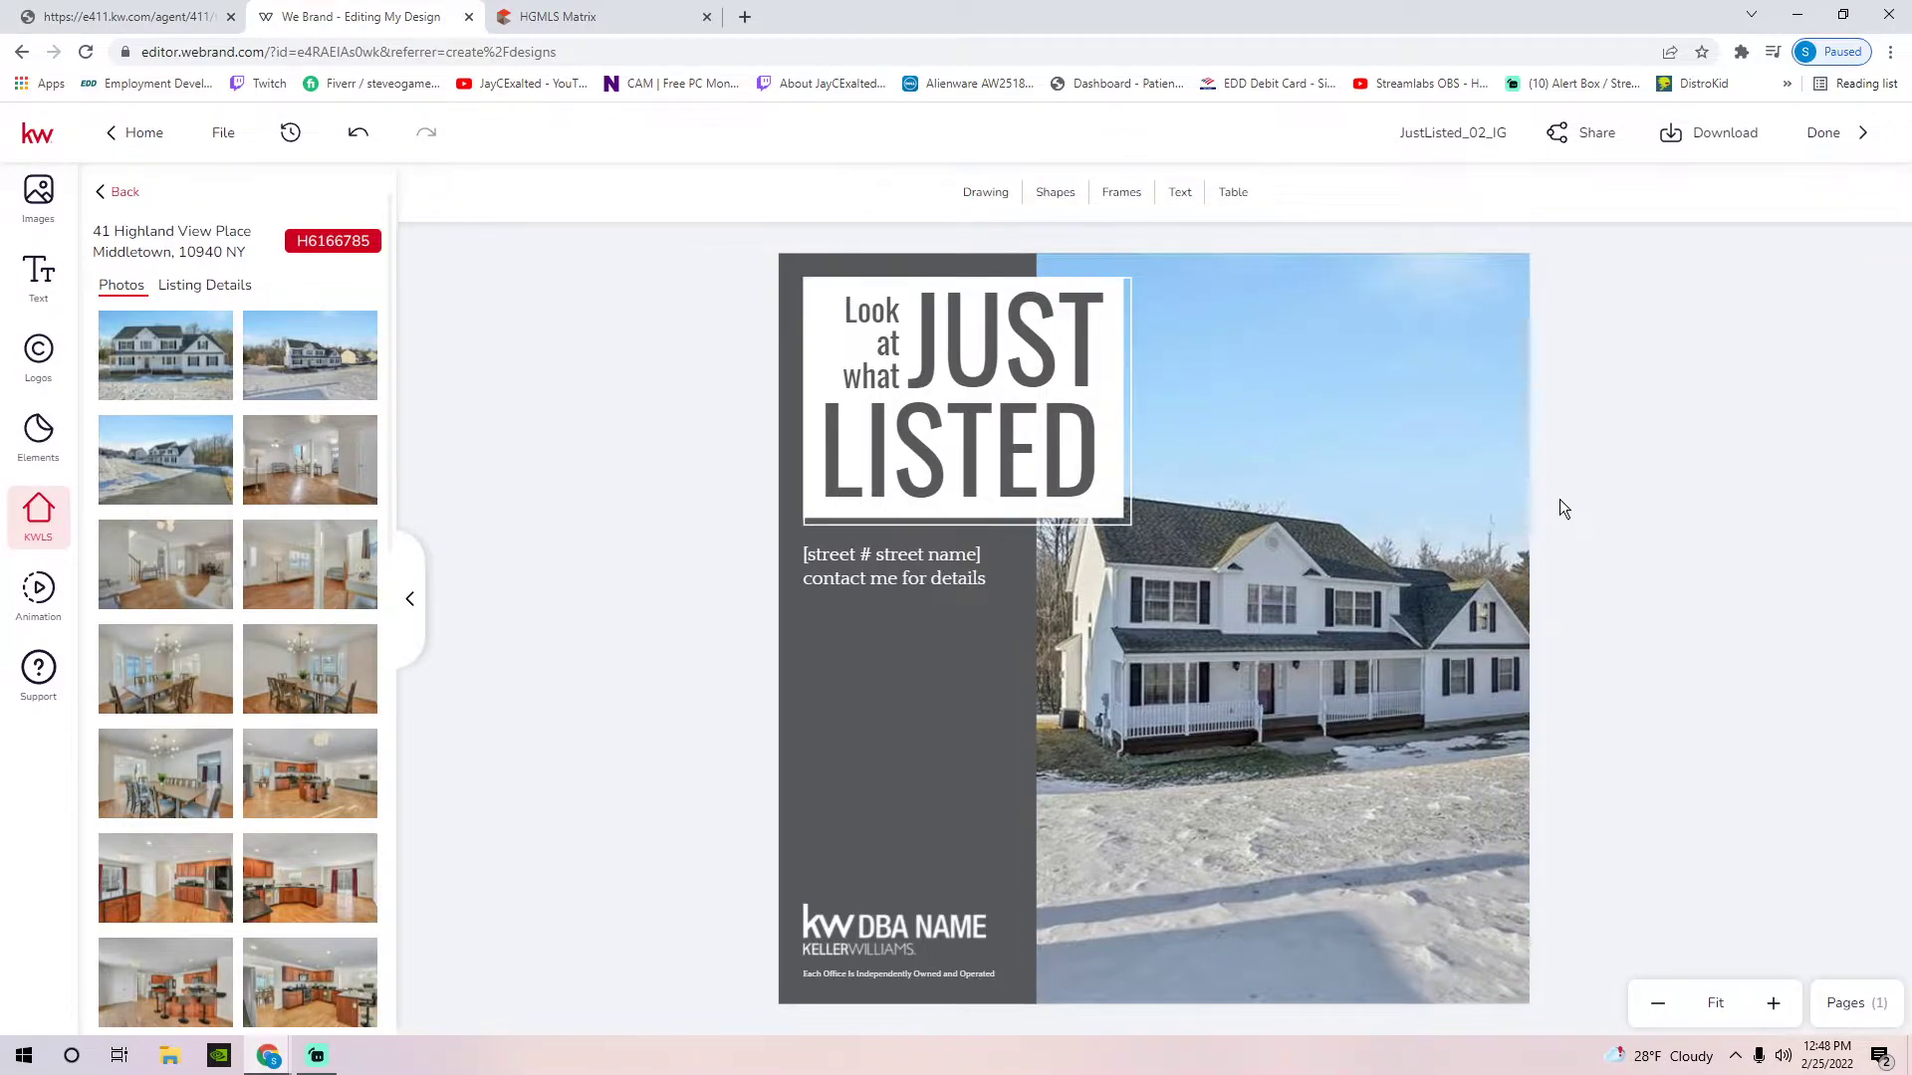
Replace the [street # street name] placeholder with the listing's street address
click(902, 564)
click(1426, 488)
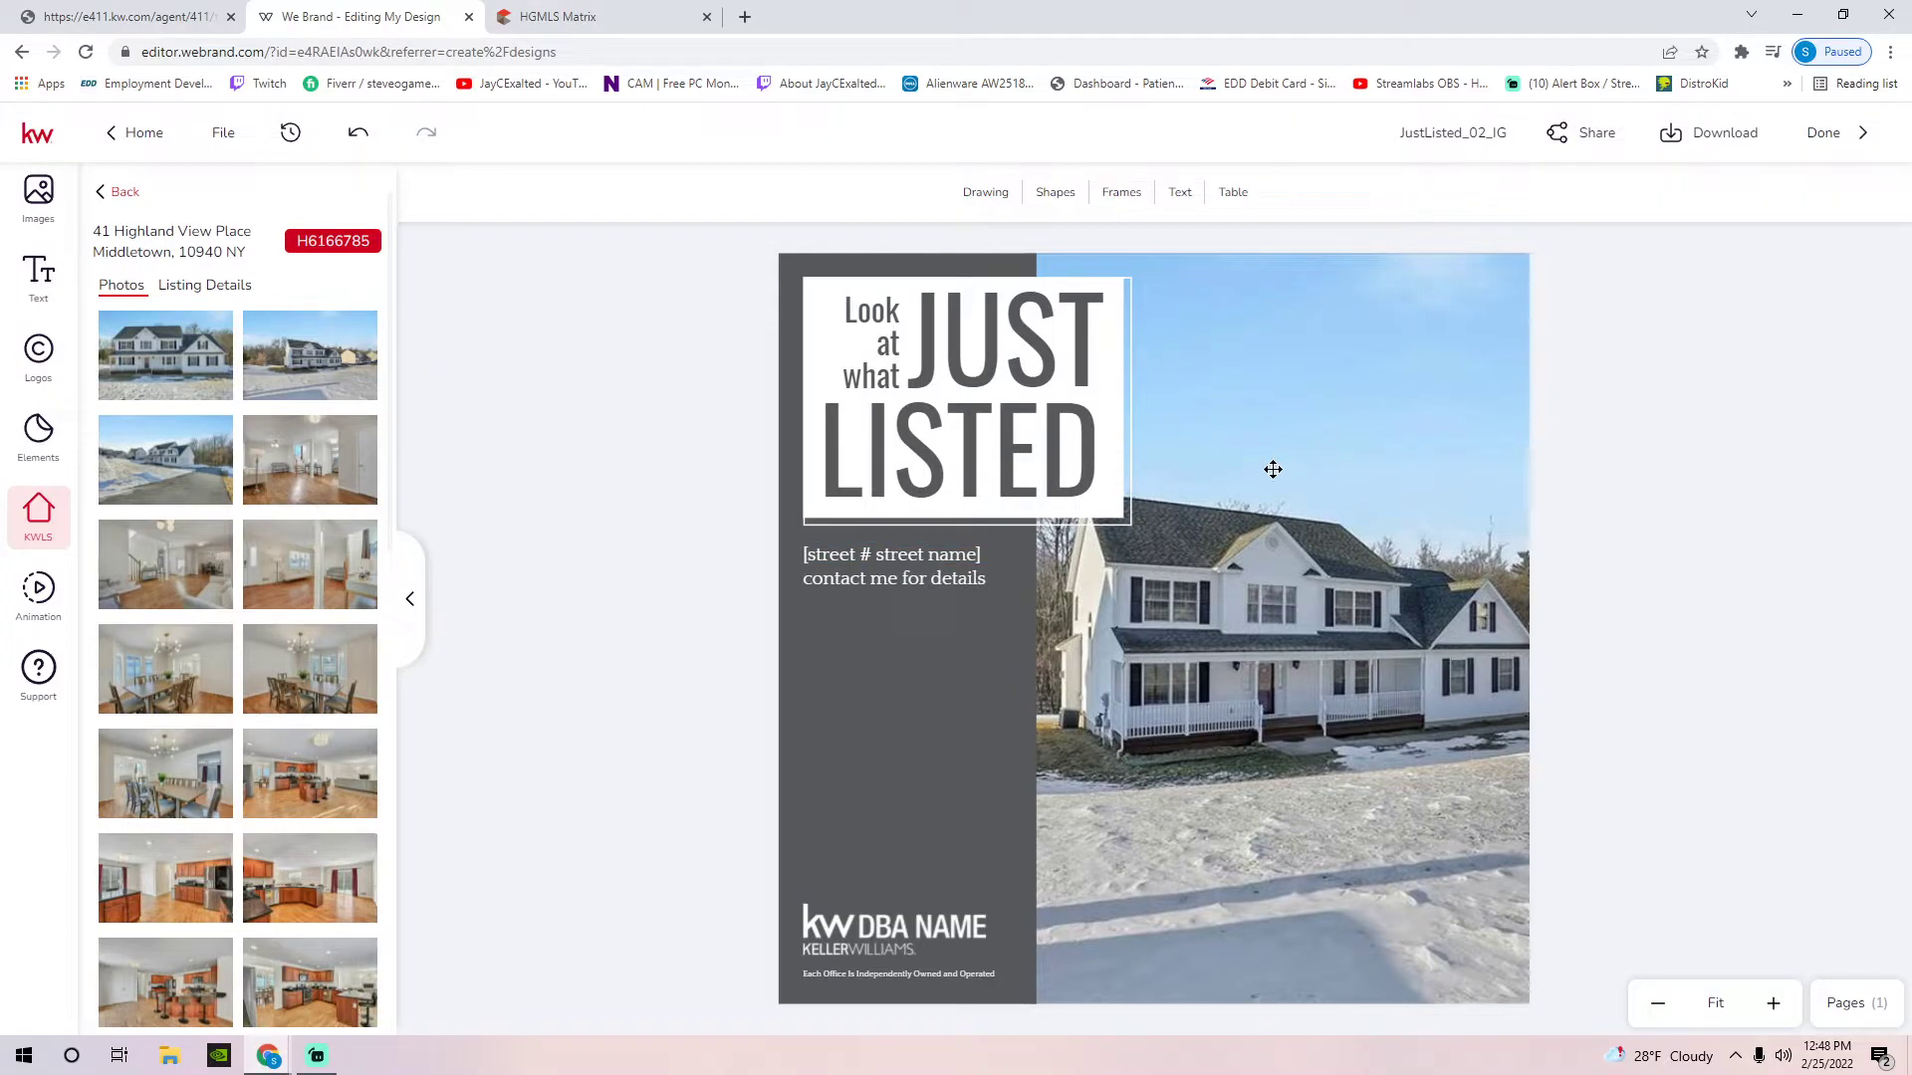
double_click(881, 559)
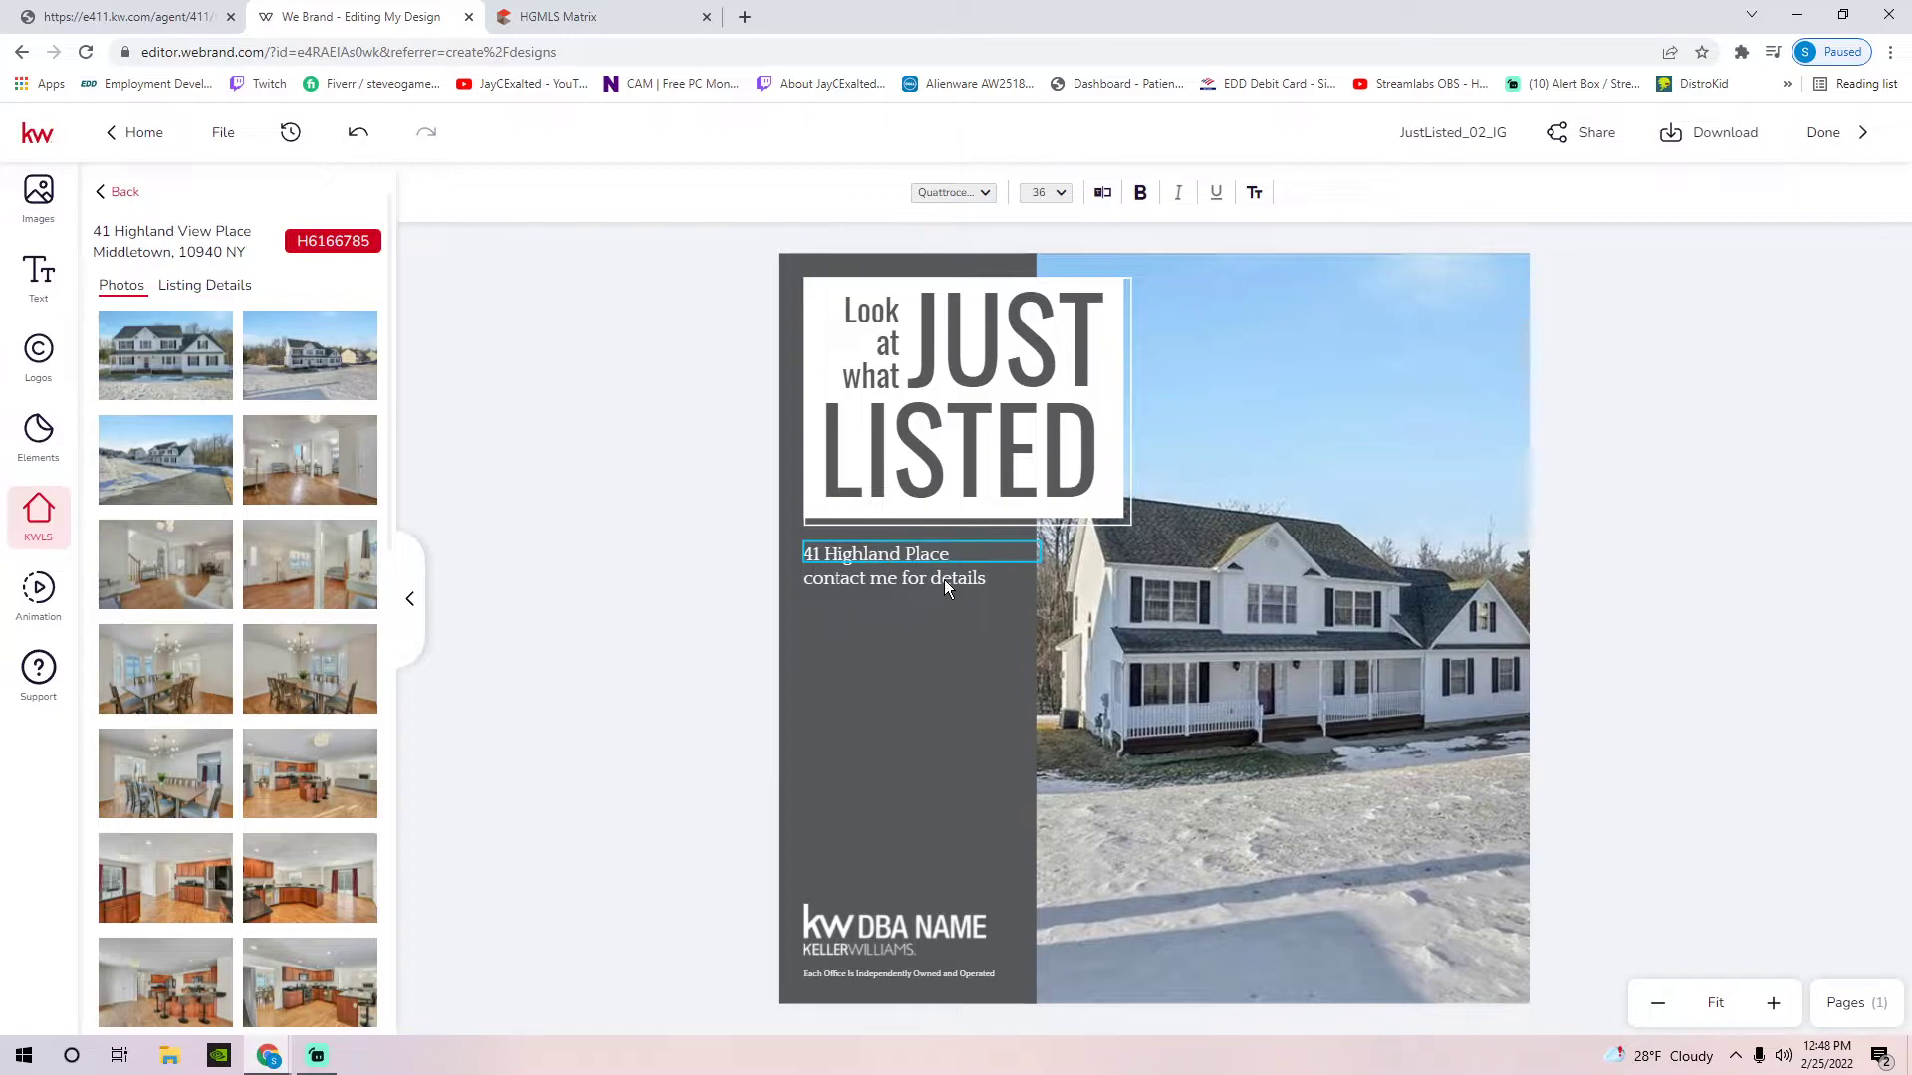
Fill the contact block with 'Contact Me for Details', the cell number and office address
double_click(944, 579)
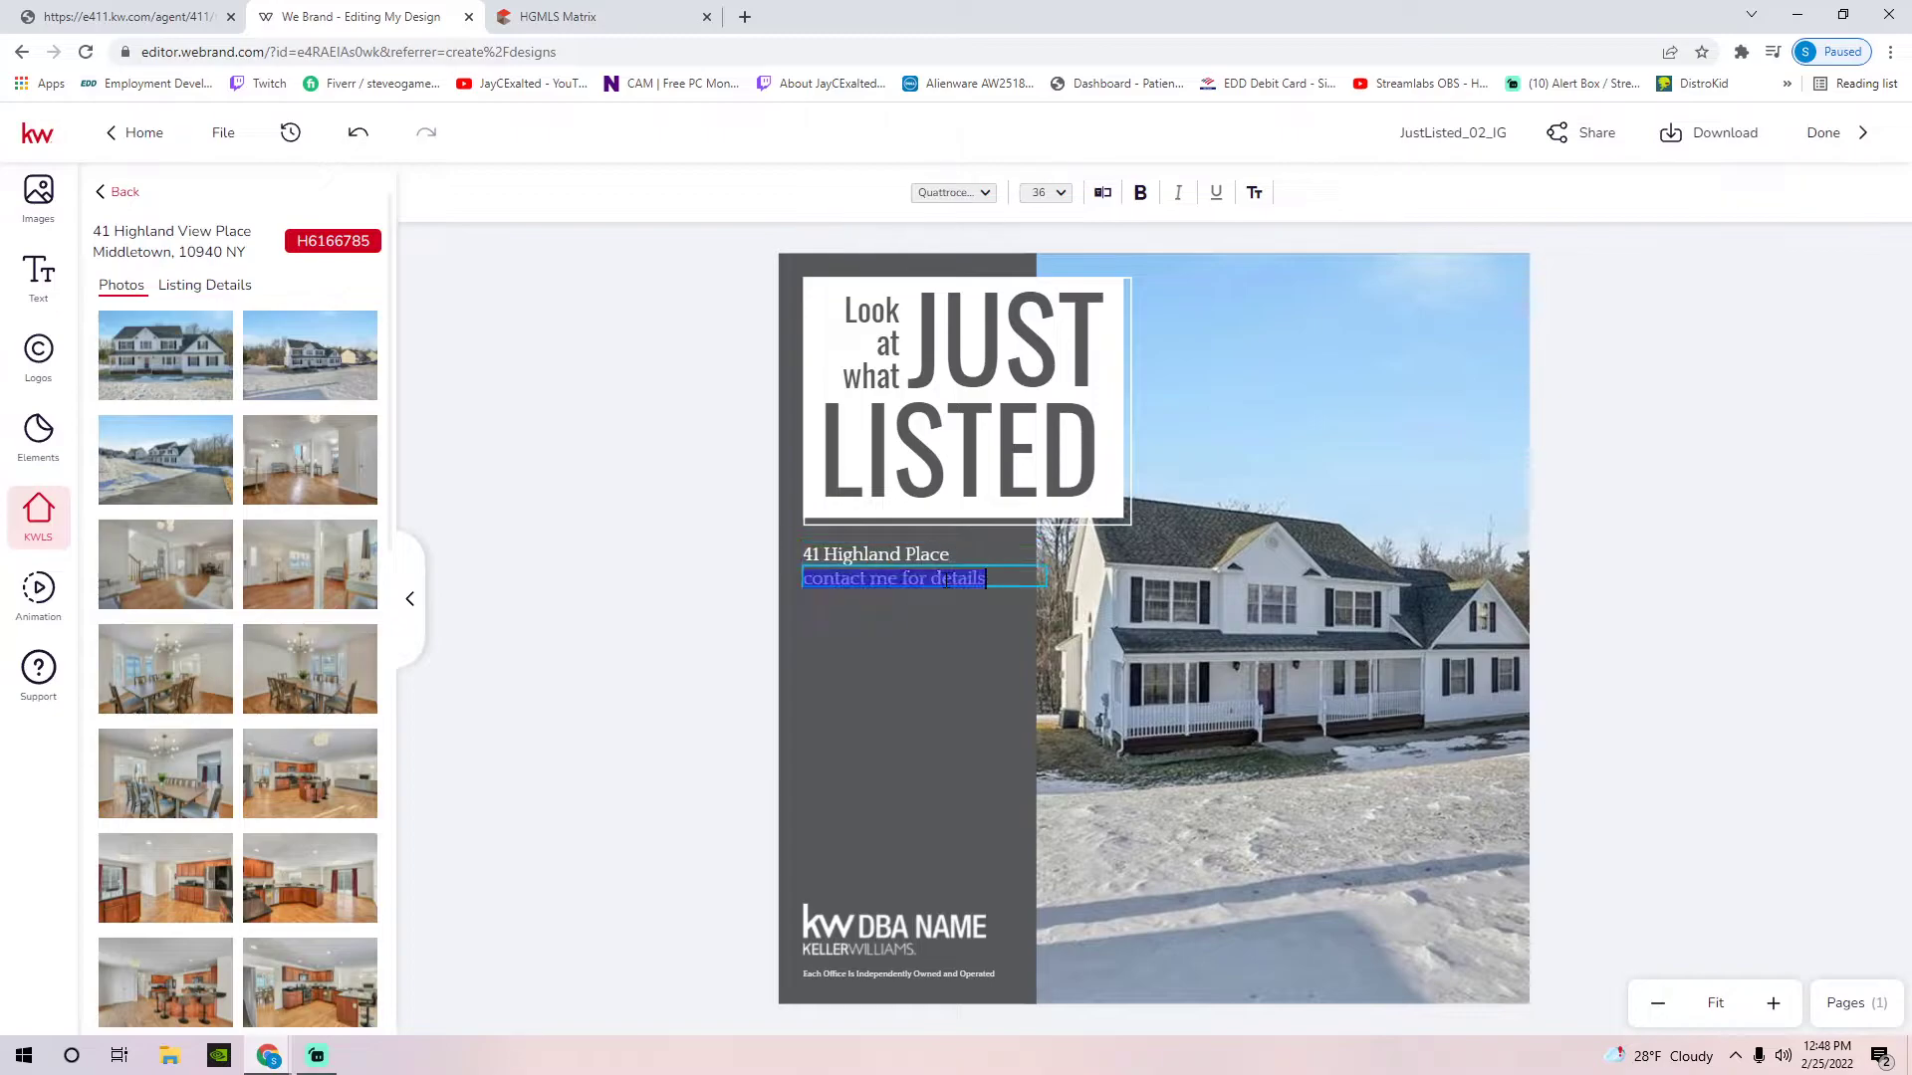
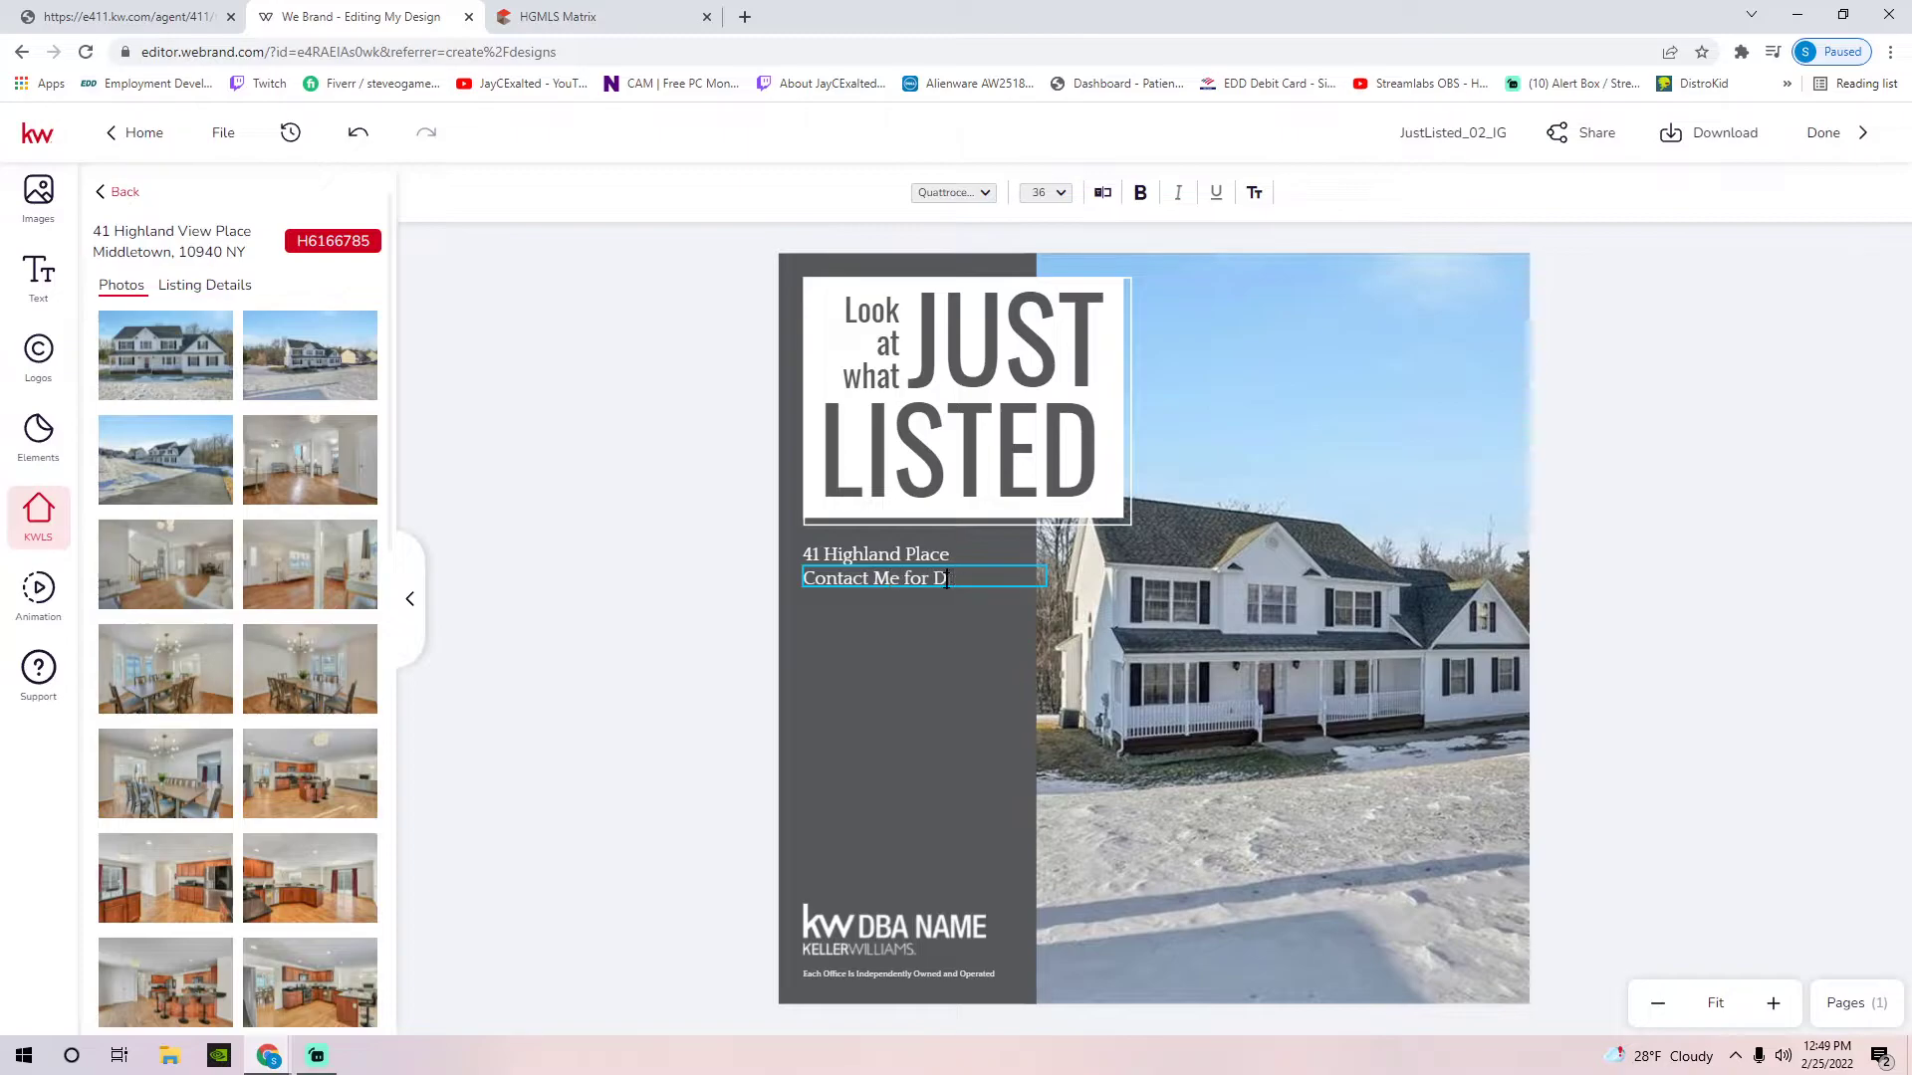
key(Return)
key(Return)
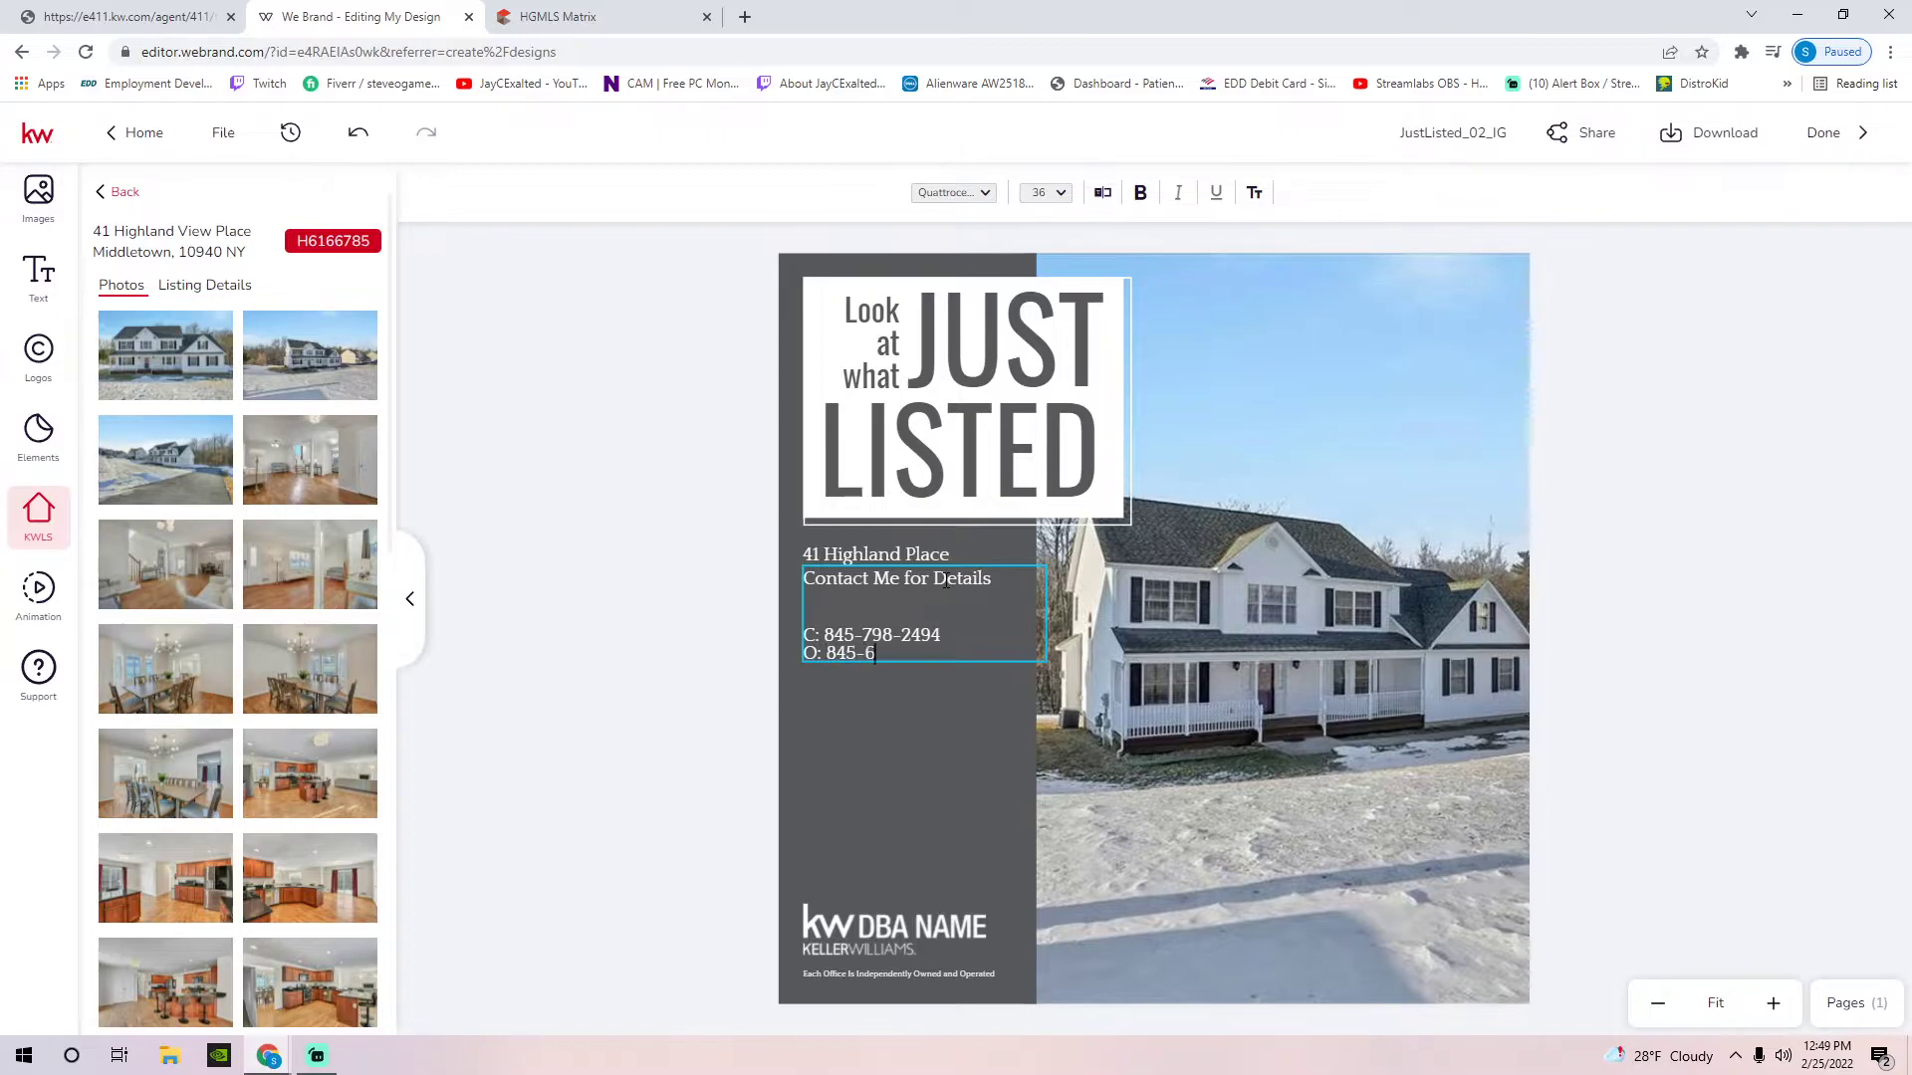
key(Return)
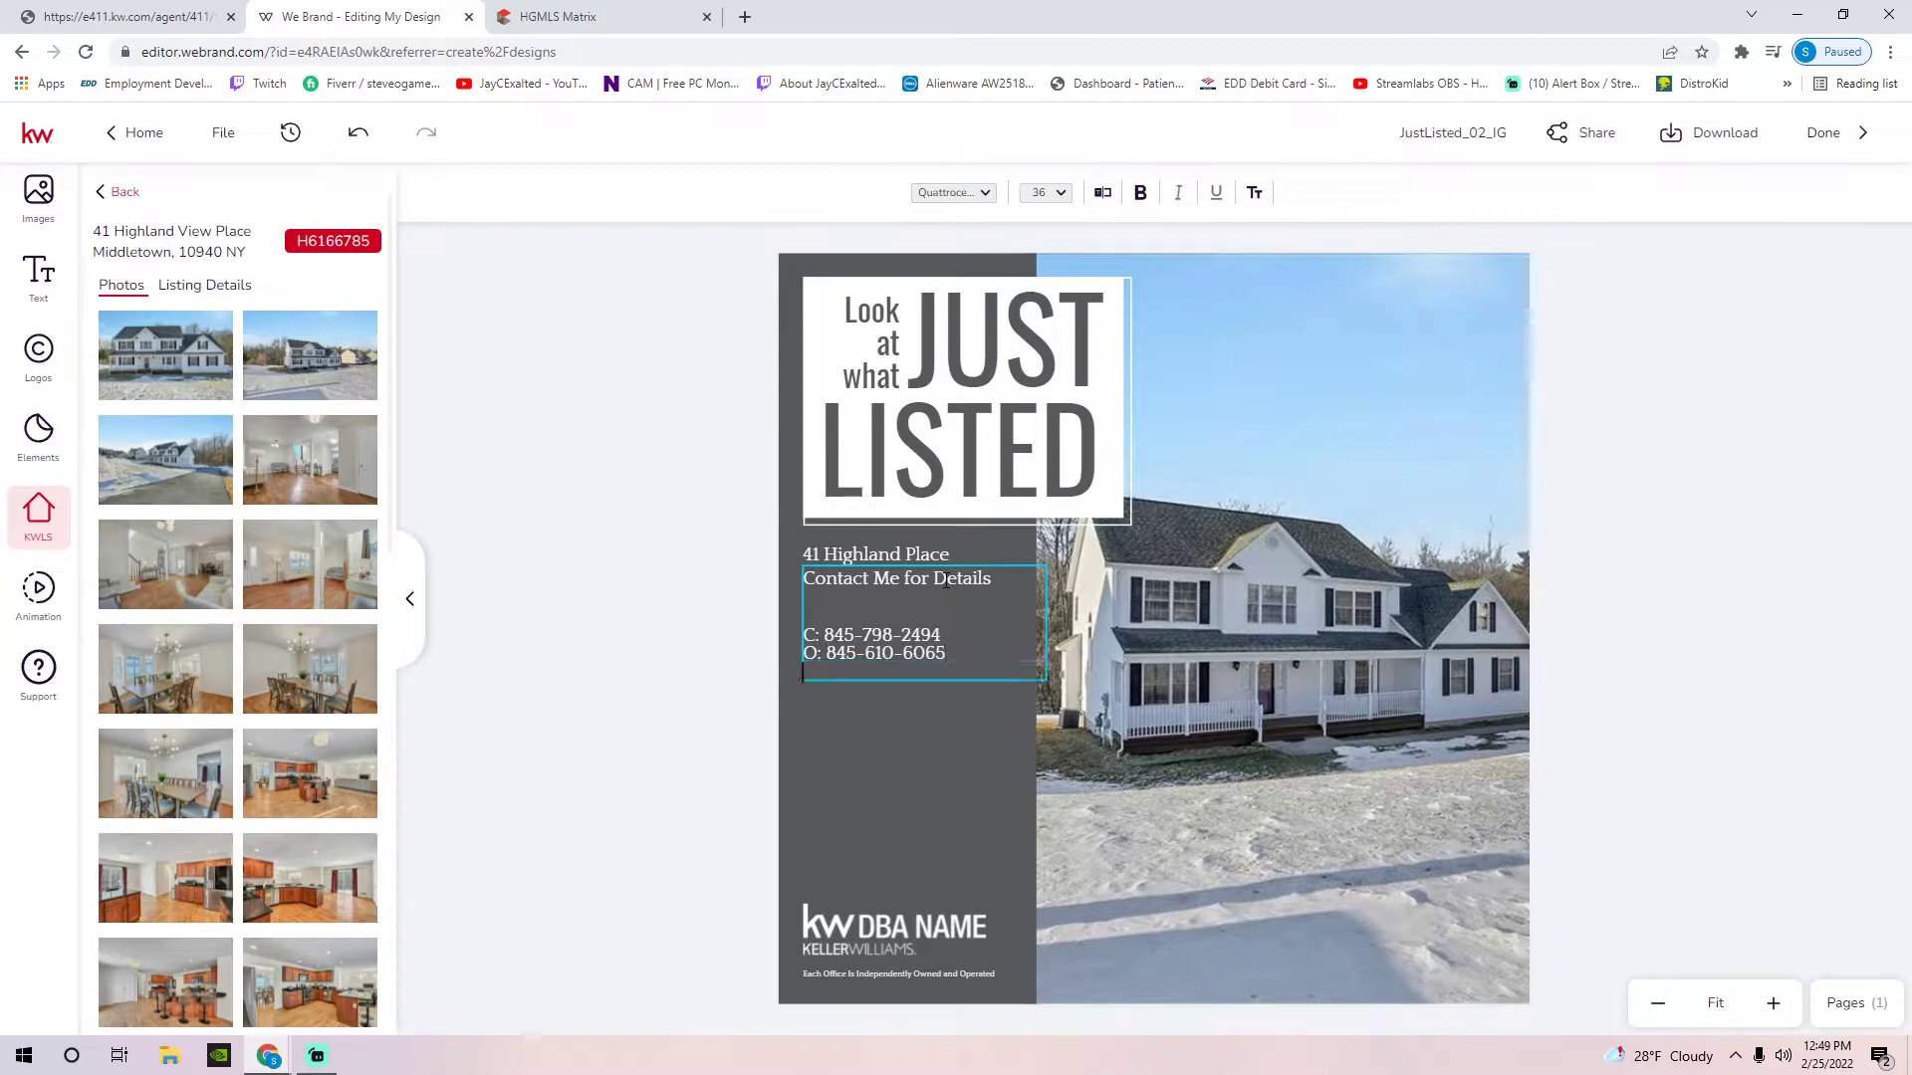
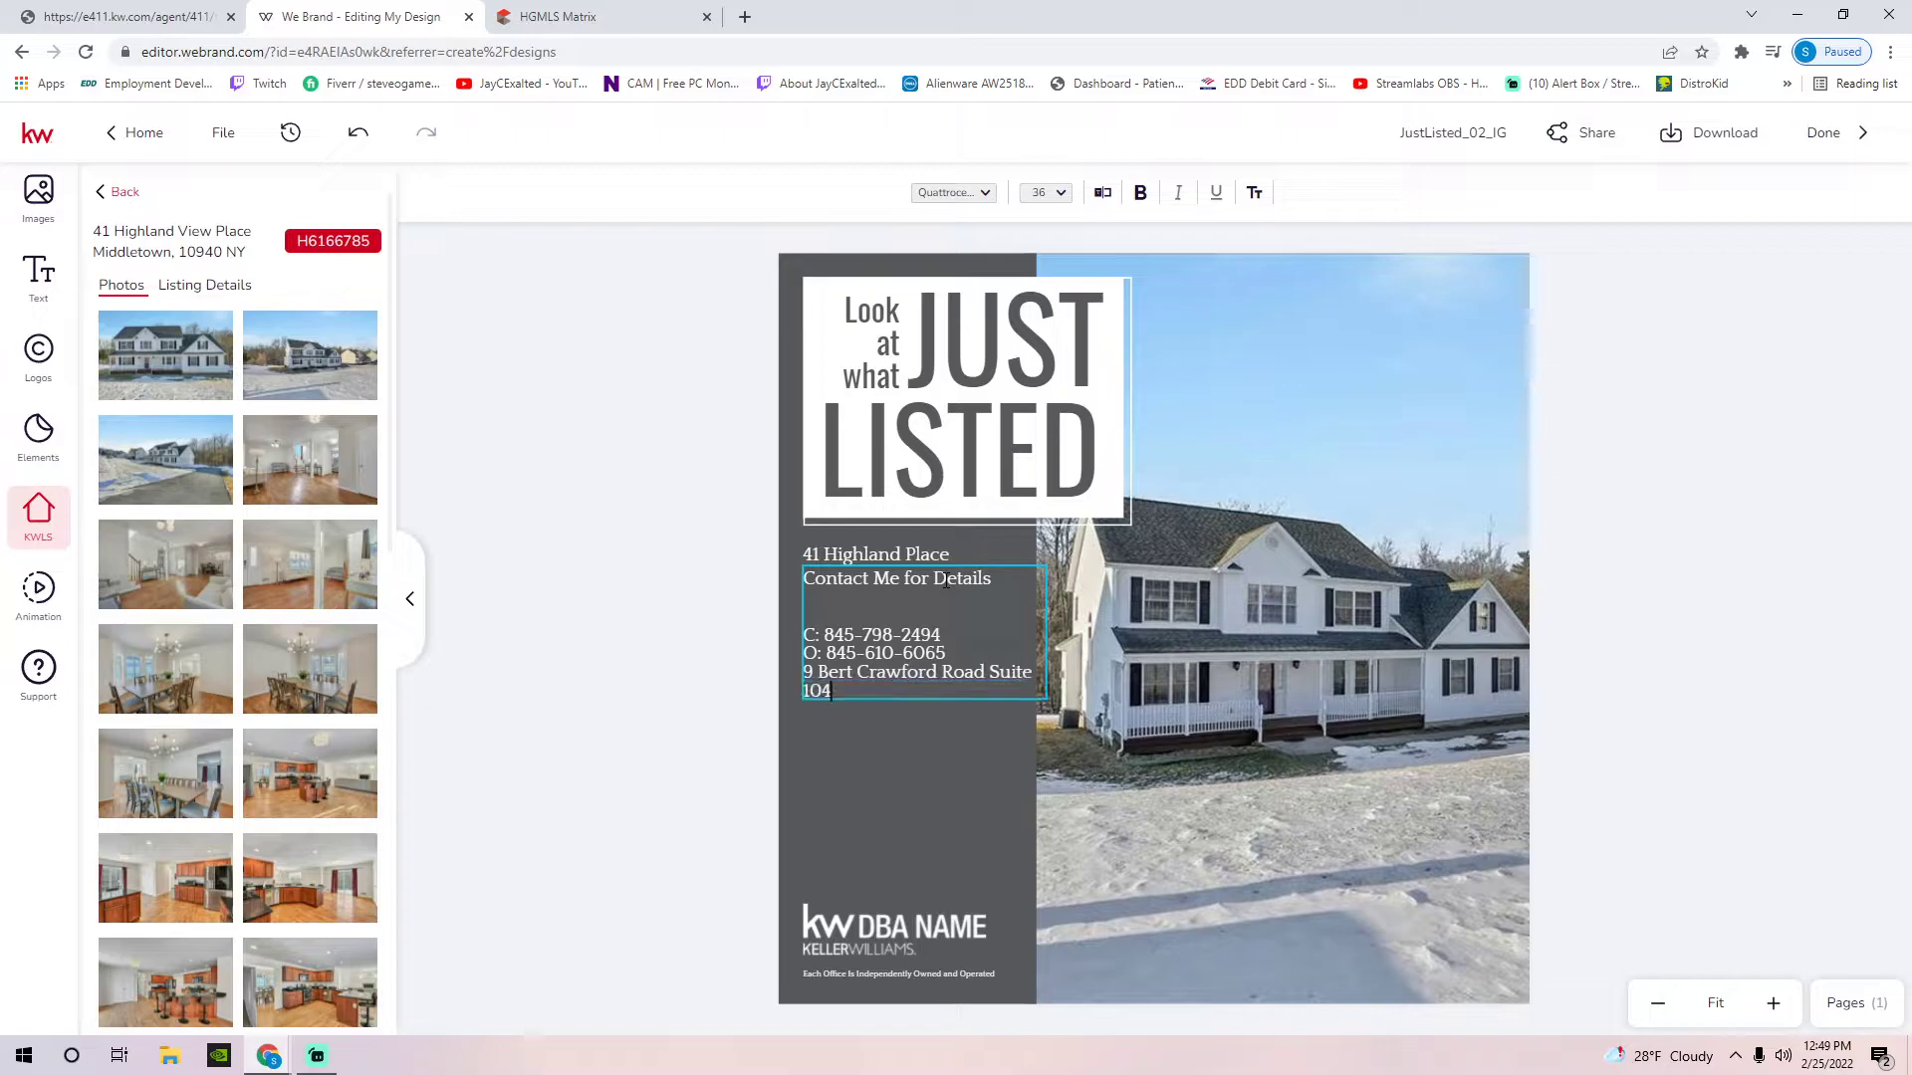
Swap in the Hudson Valley United logo and move it to the photo's top-right corner
drag(910, 647, 908, 822)
click(599, 617)
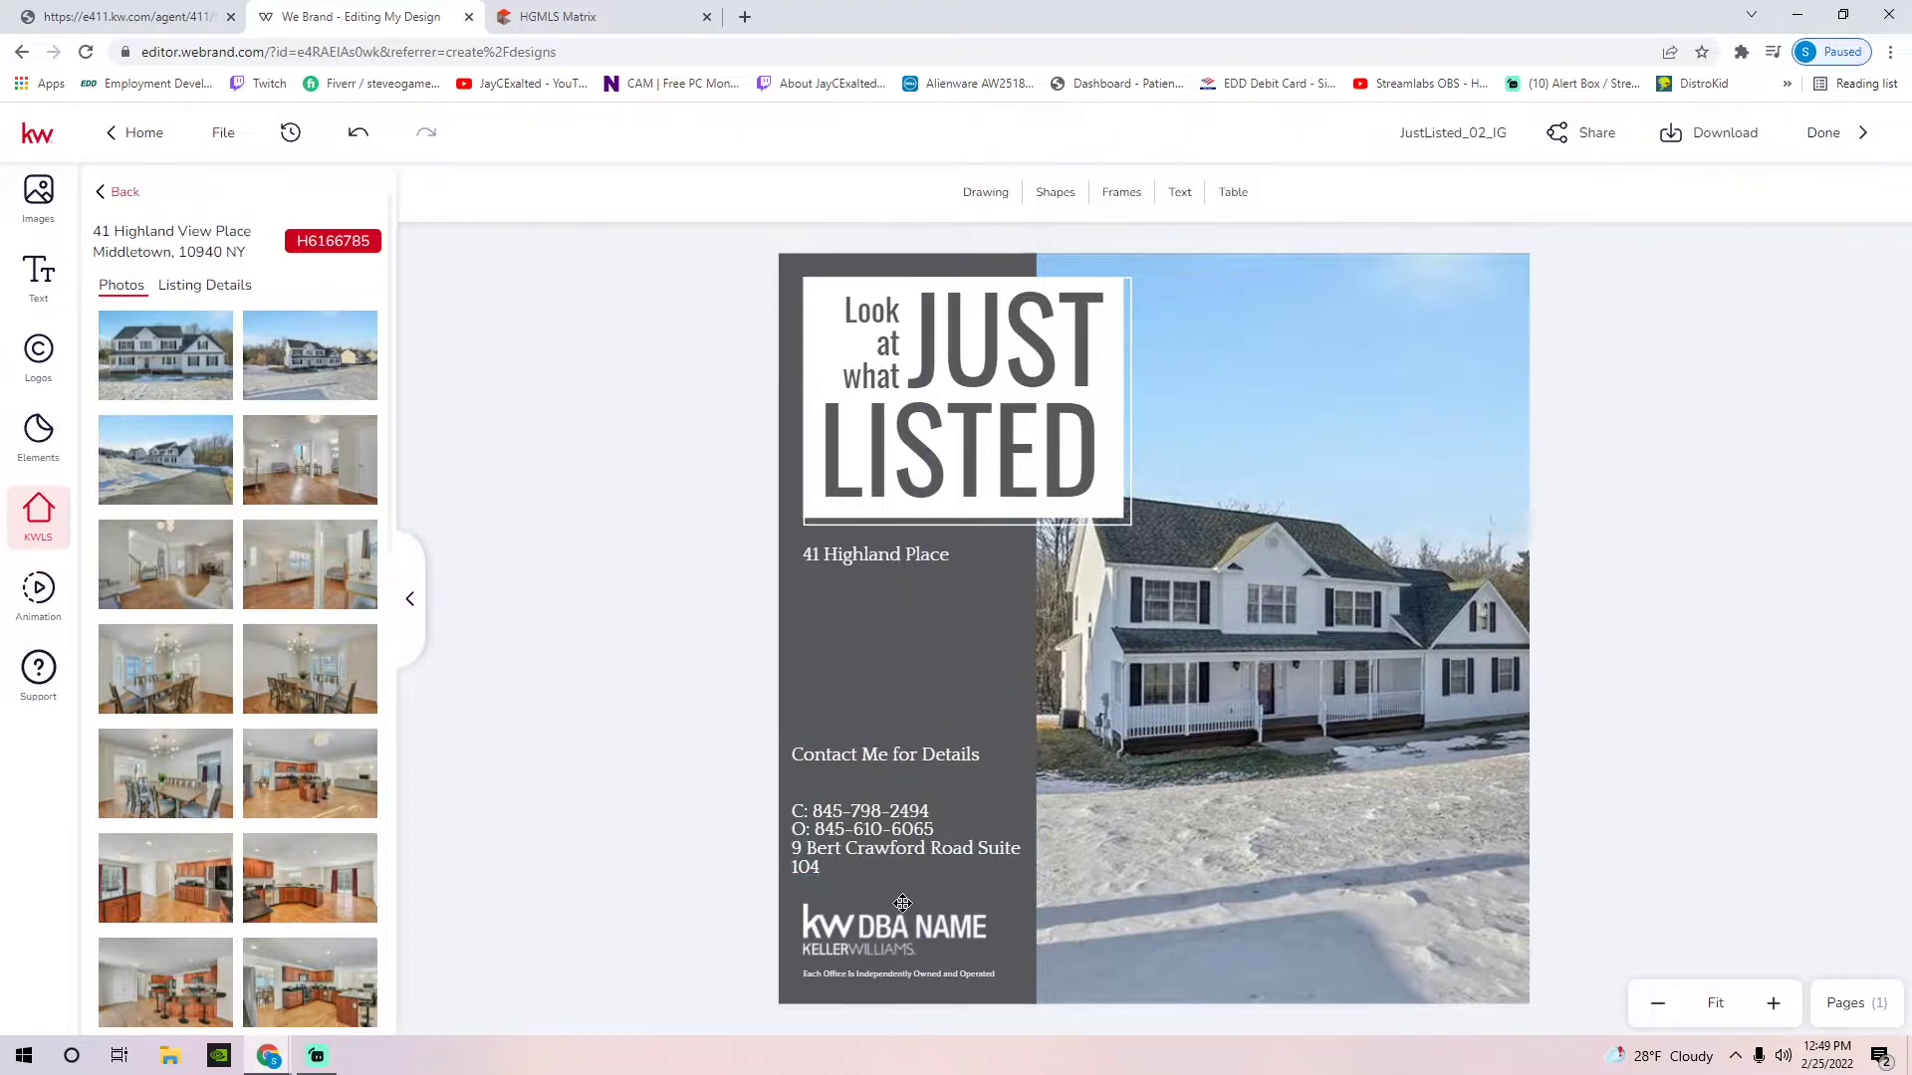
click(871, 931)
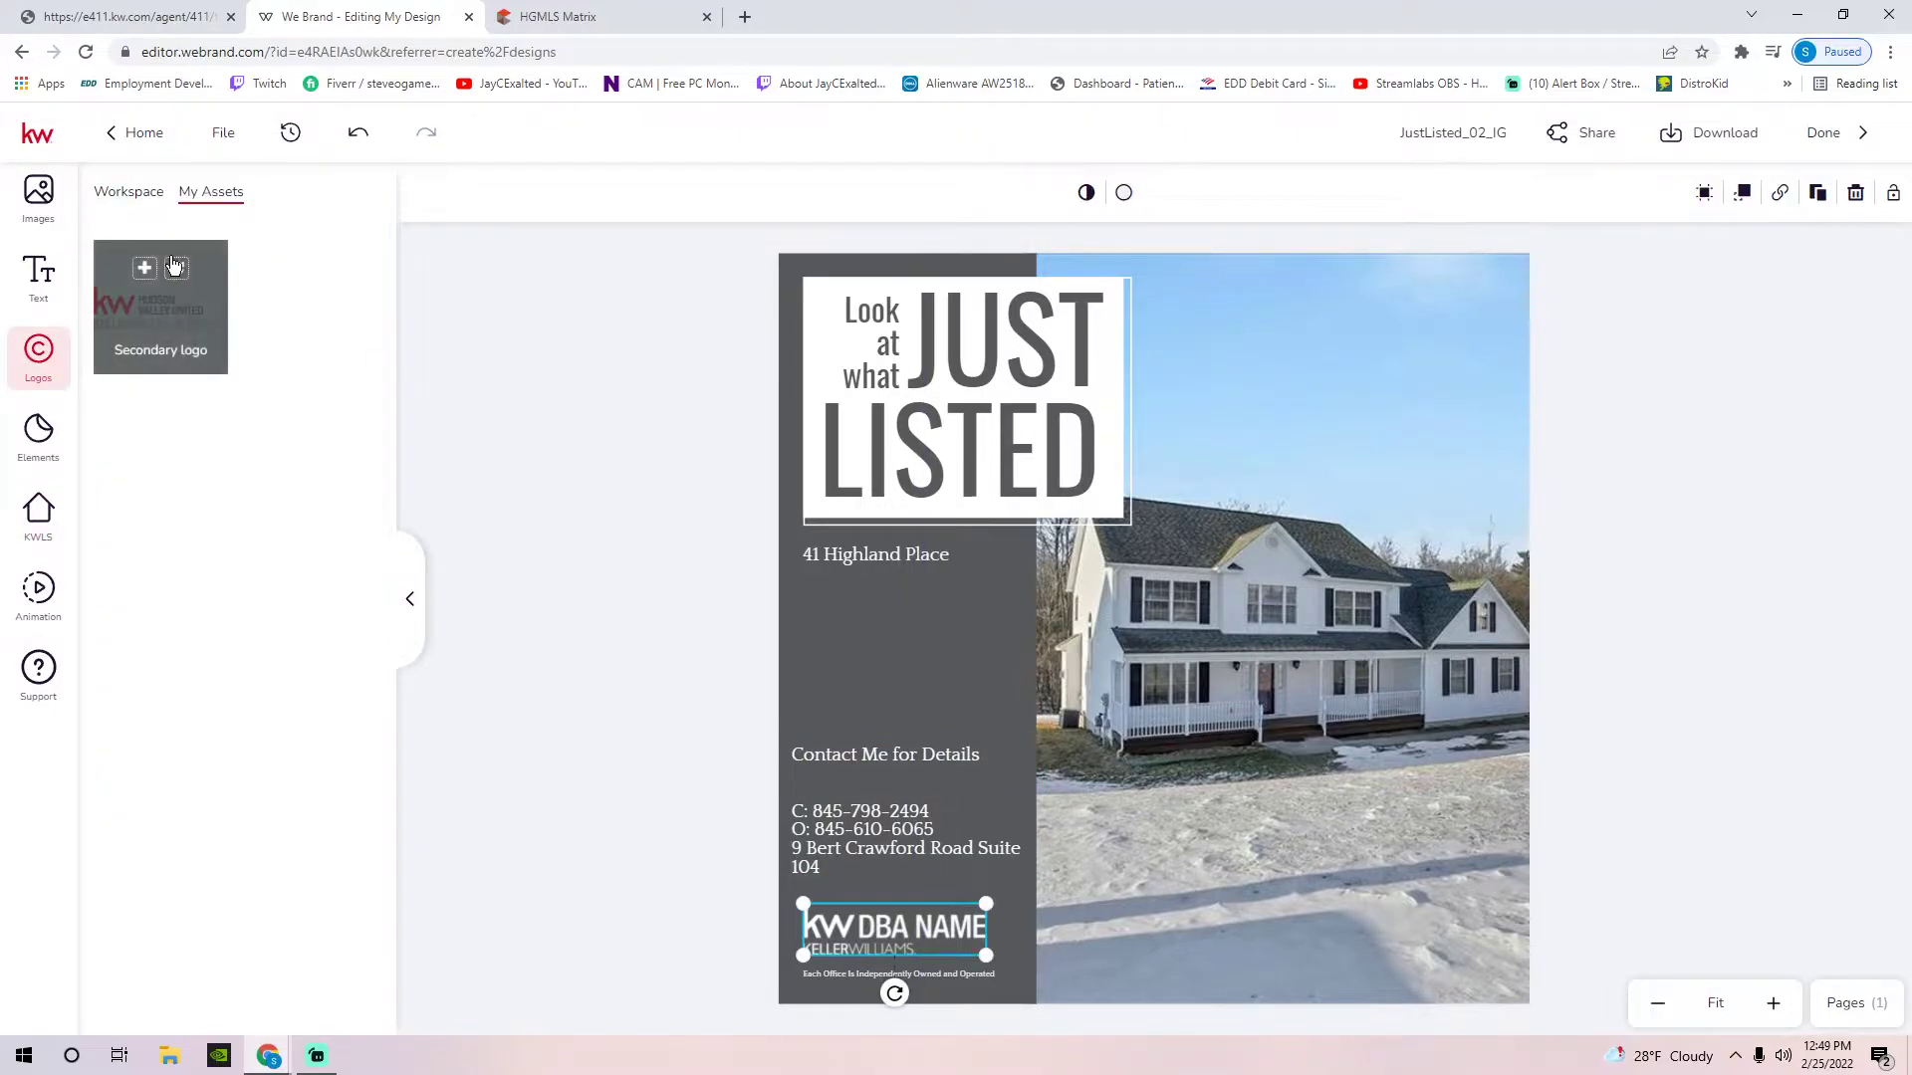
click(179, 270)
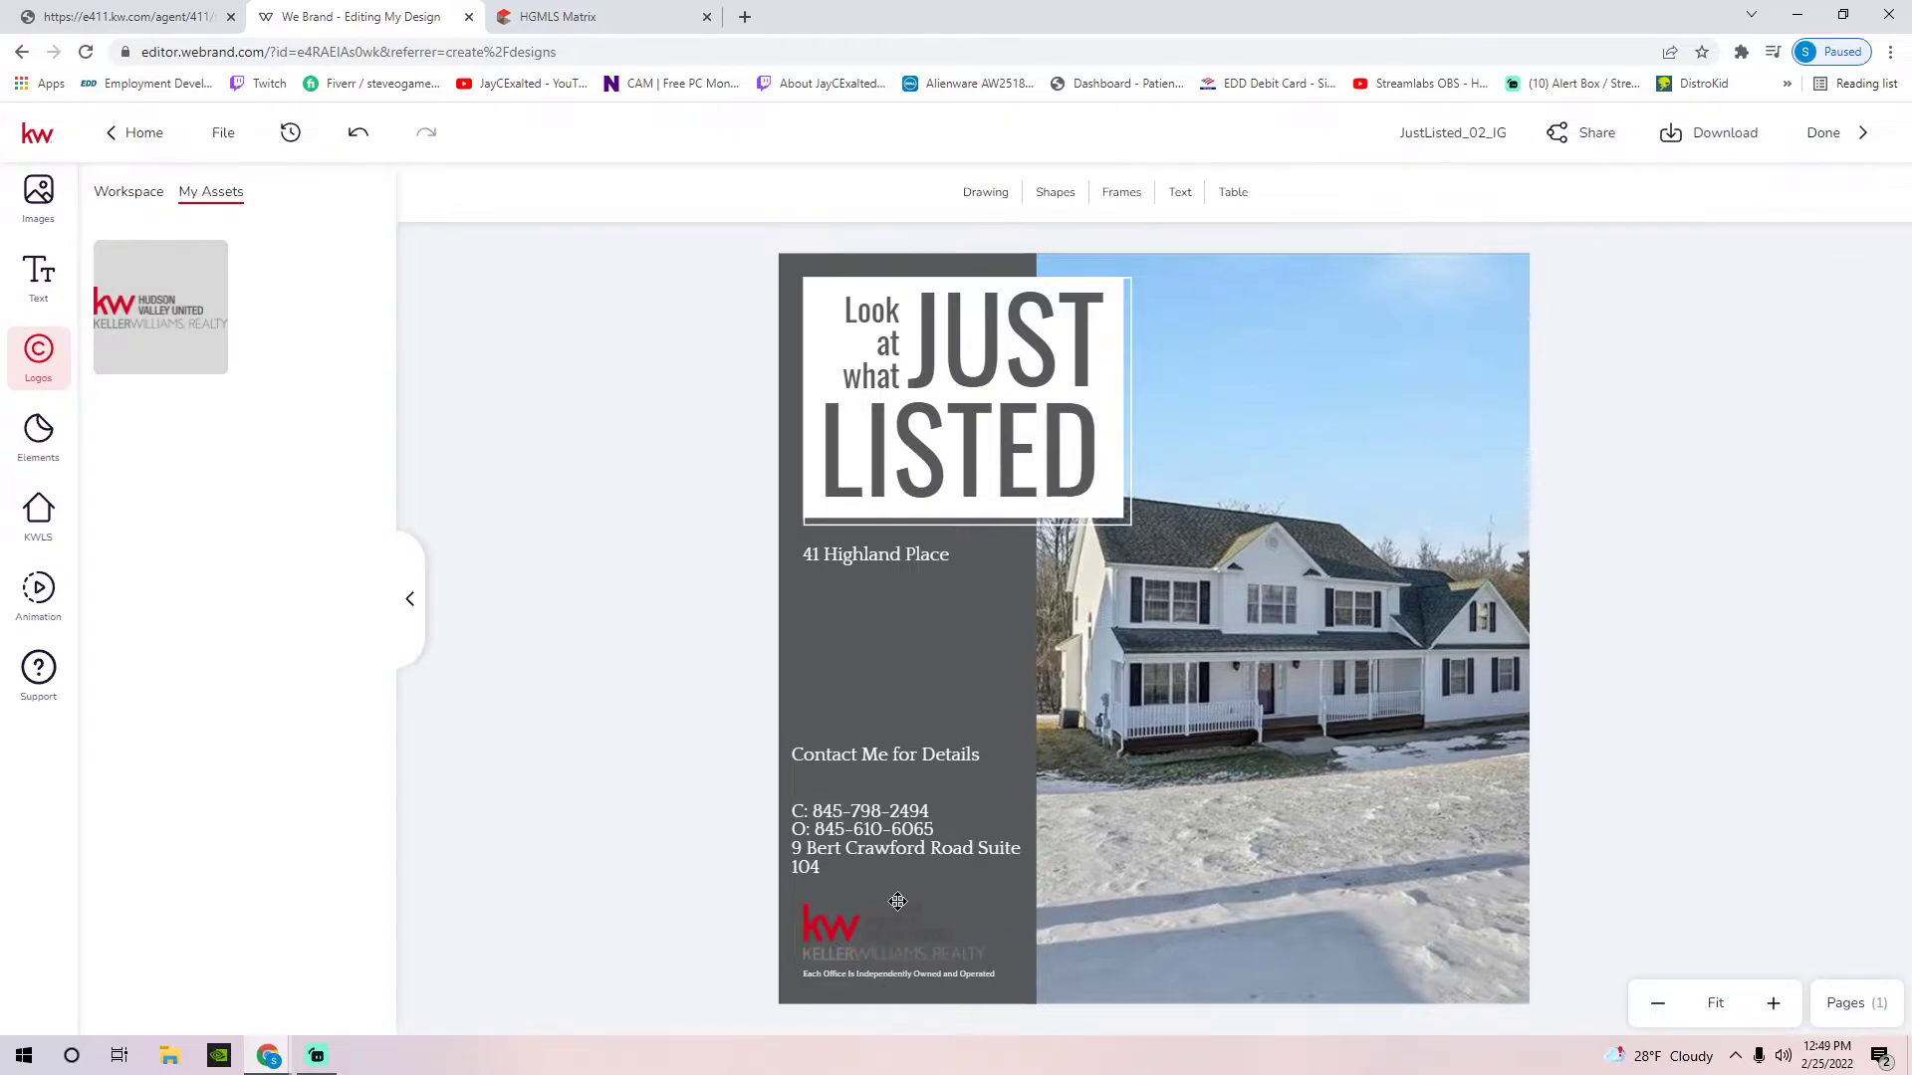
click(766, 763)
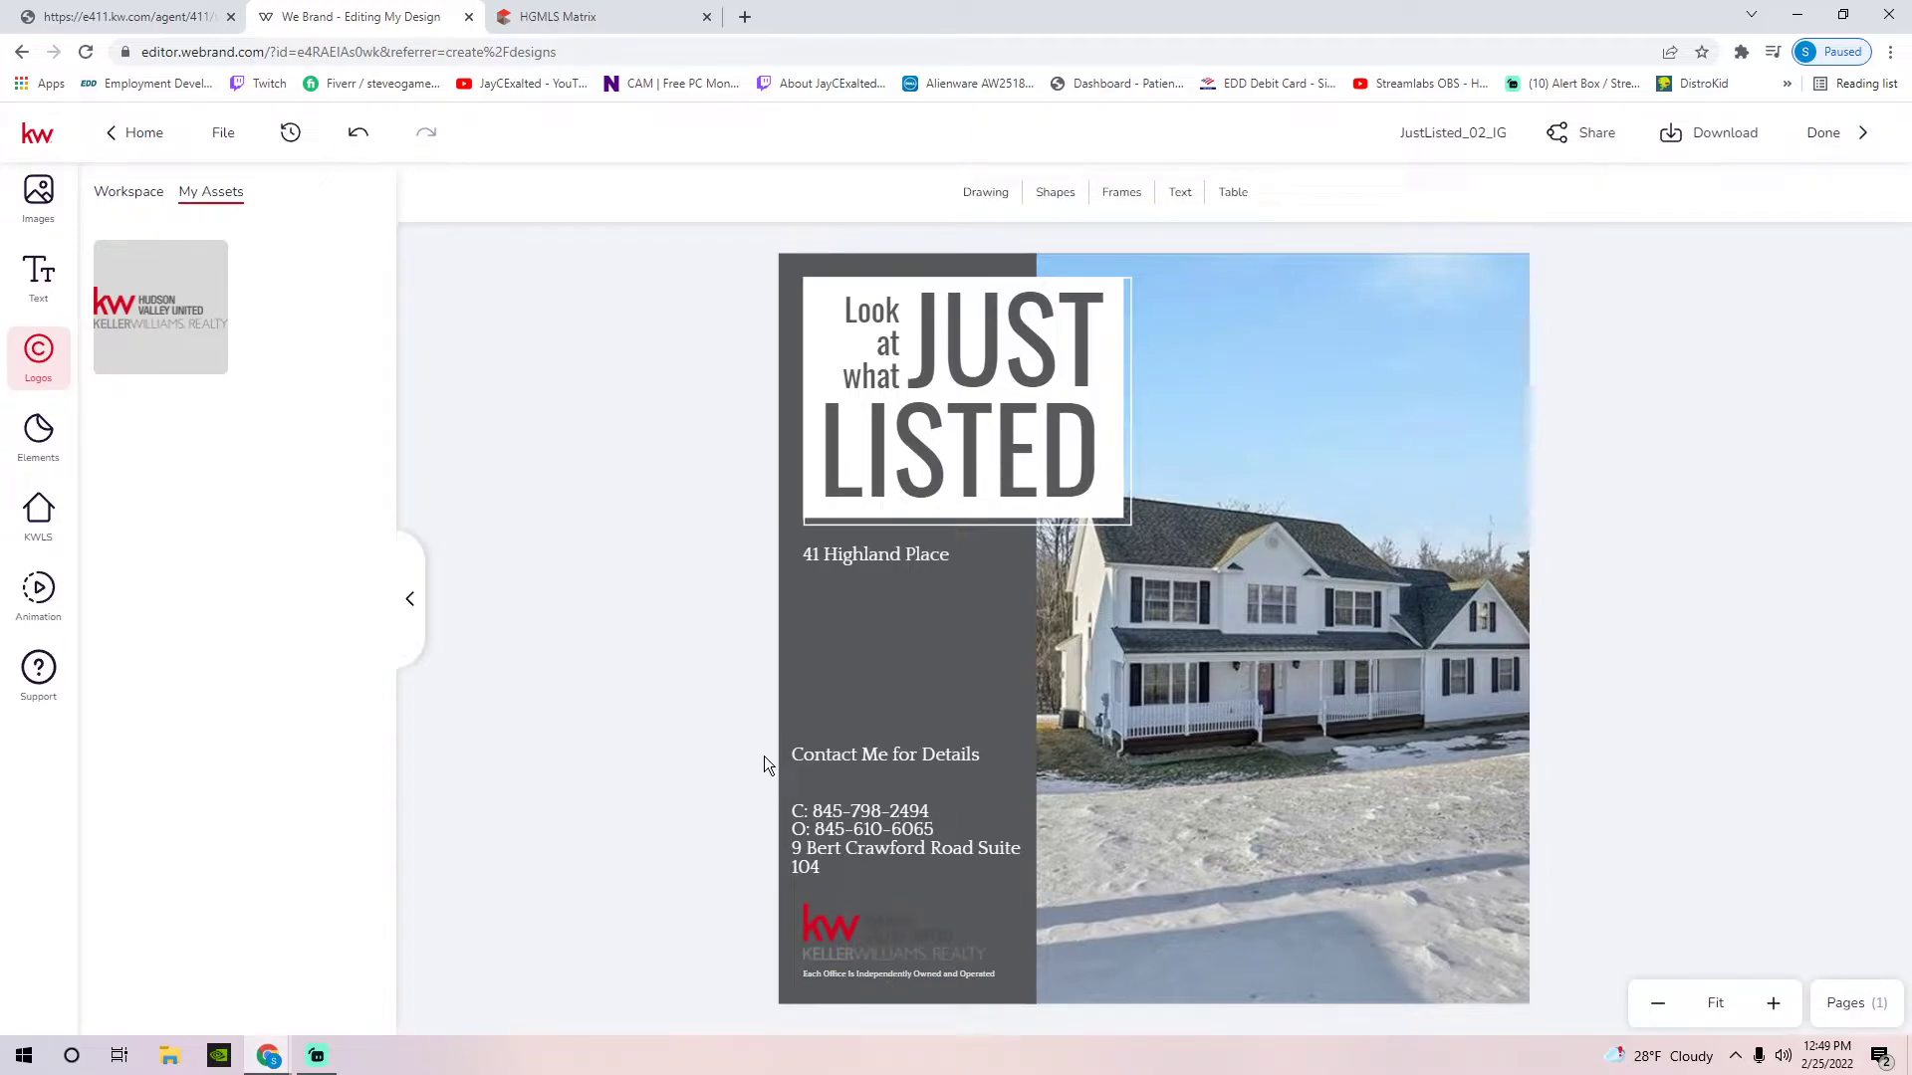
click(918, 937)
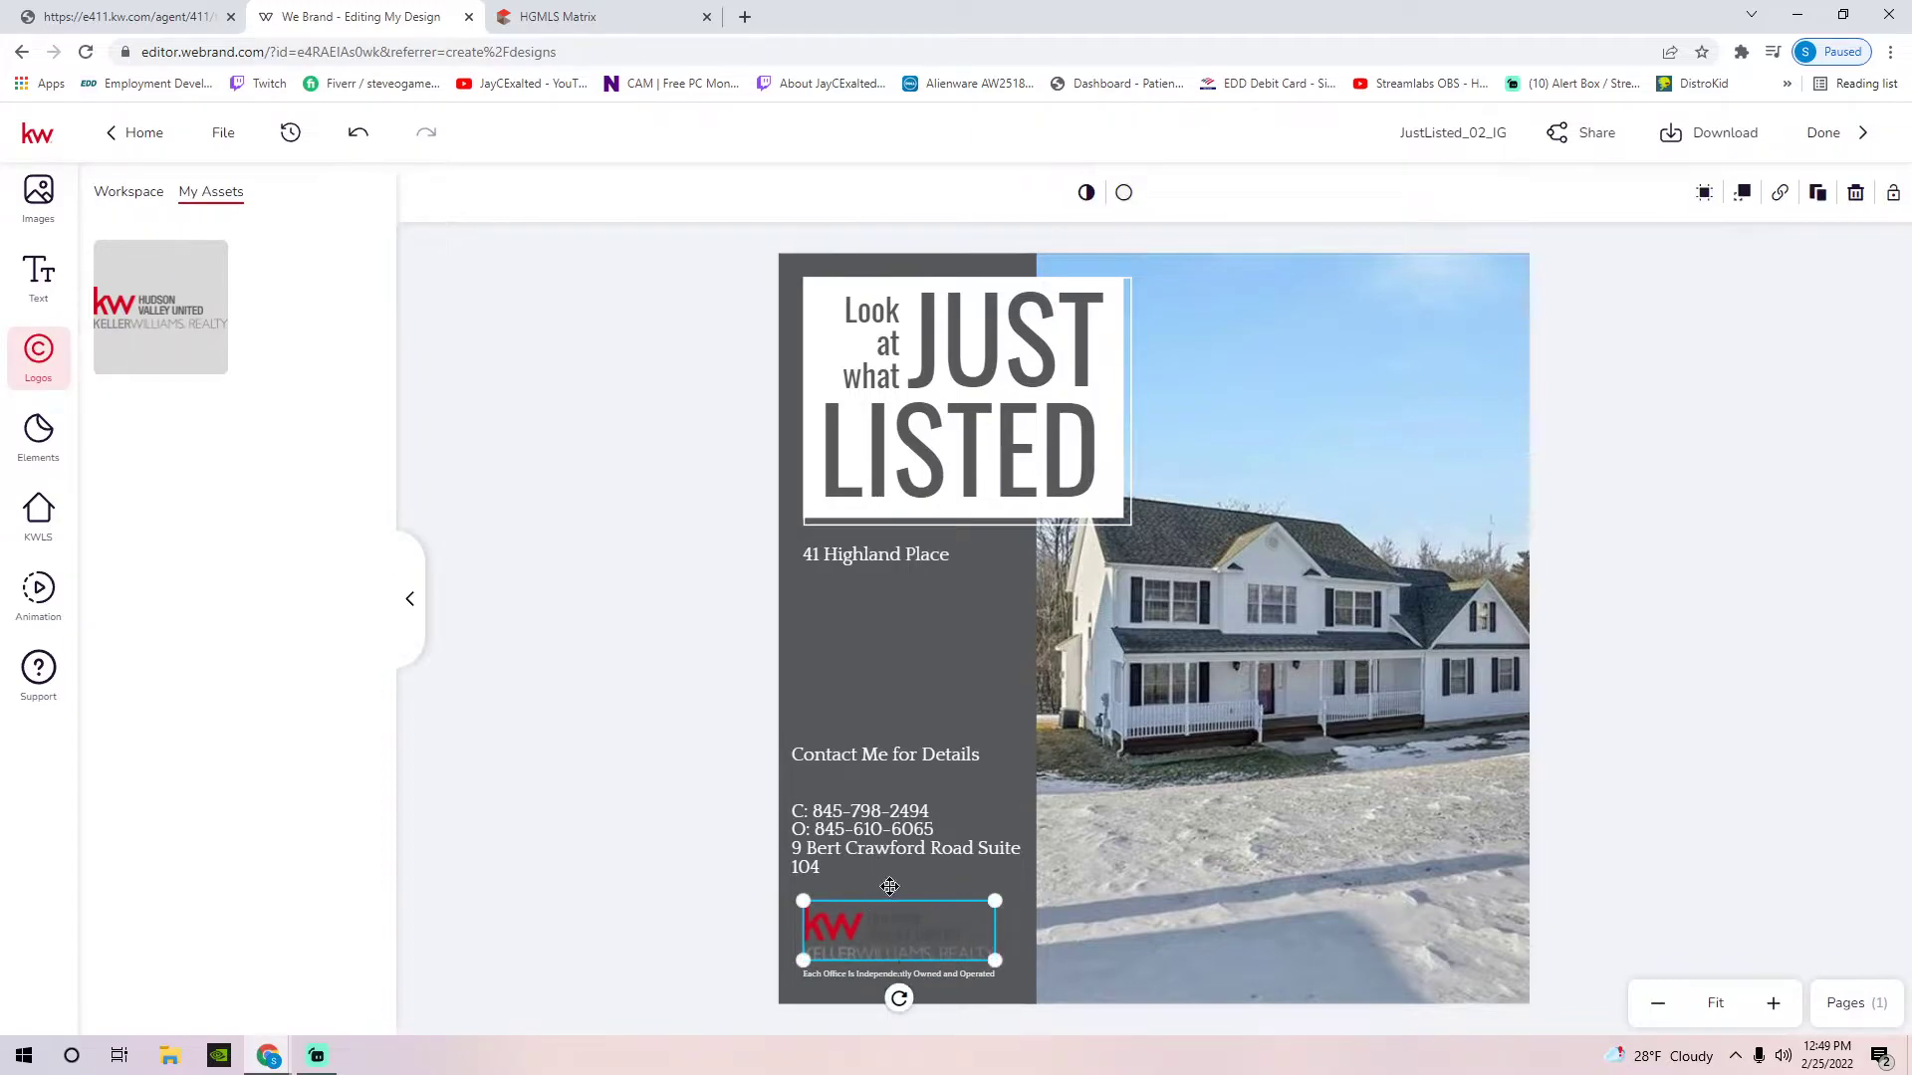
click(625, 740)
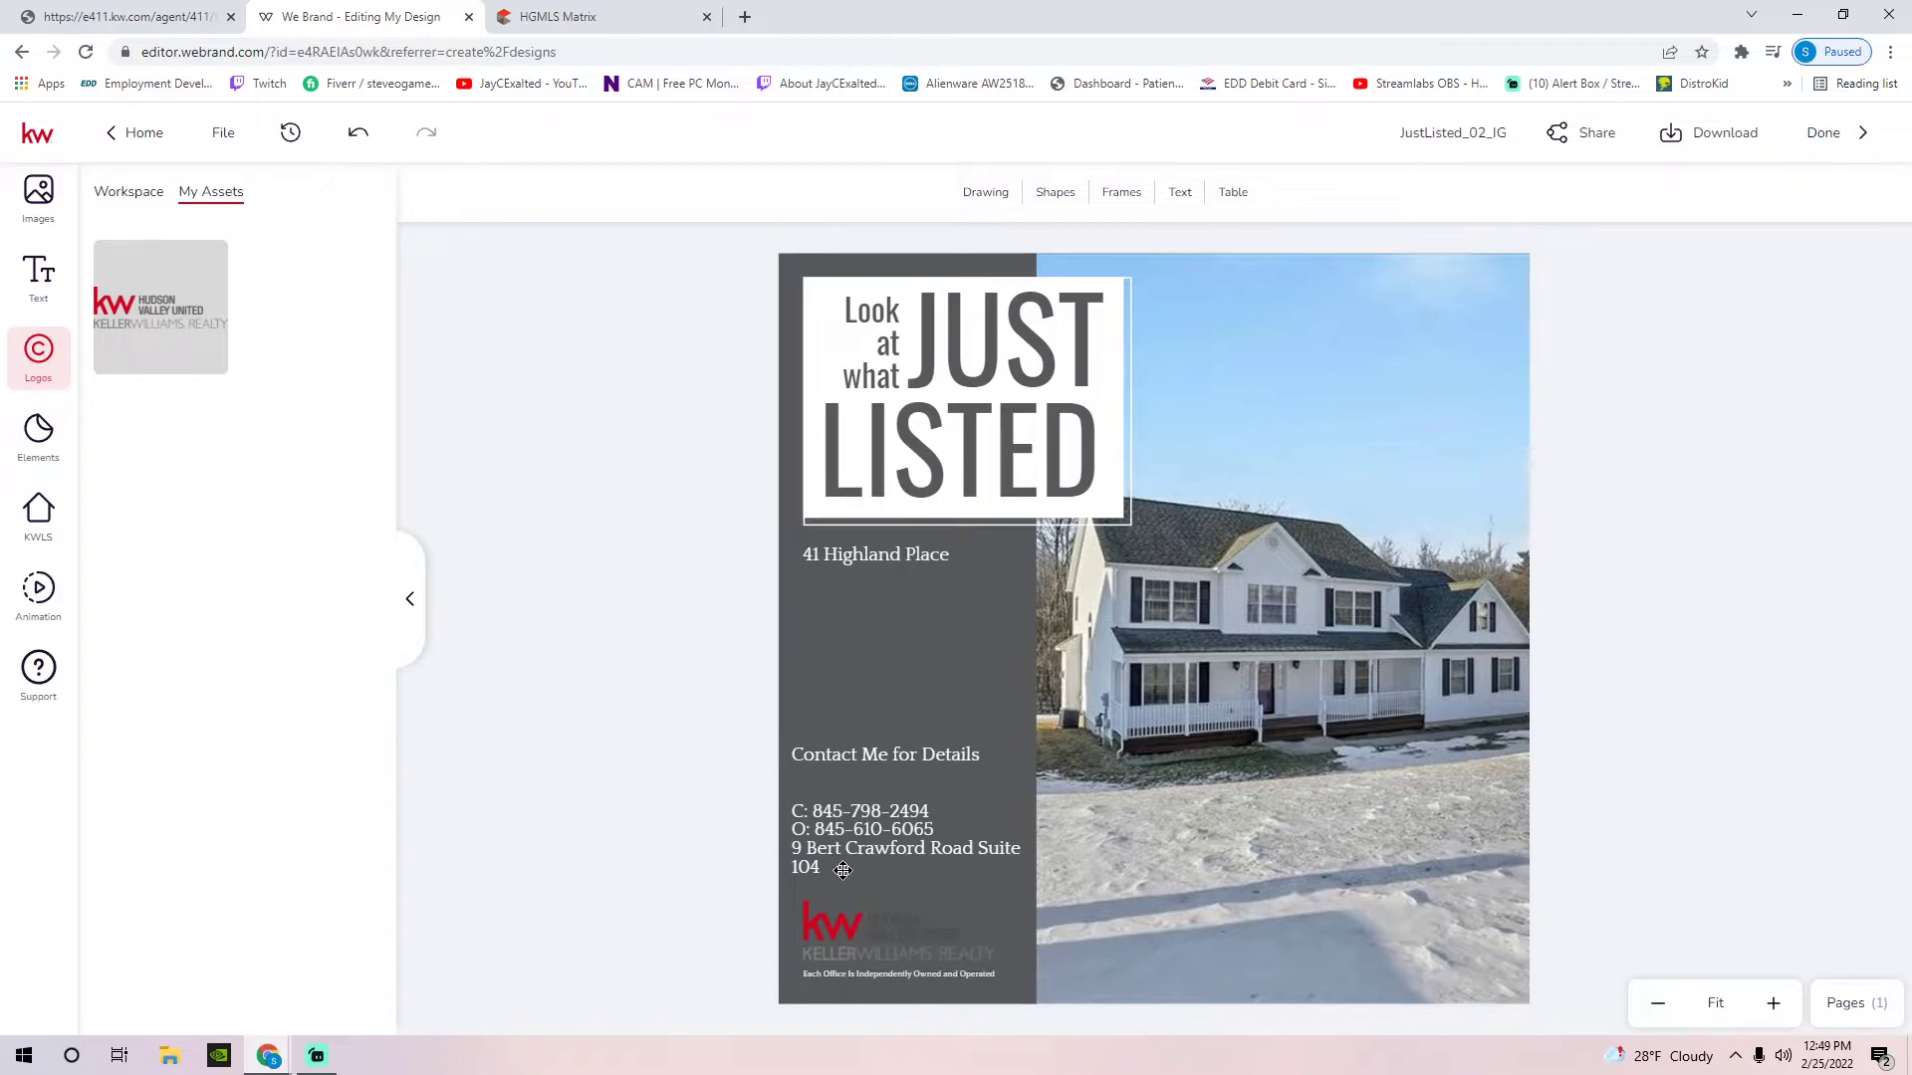
mouse_move(895, 923)
mouse_down()
mouse_move(1364, 398)
mouse_move(1394, 291)
mouse_move(1427, 277)
mouse_up()
click(1284, 530)
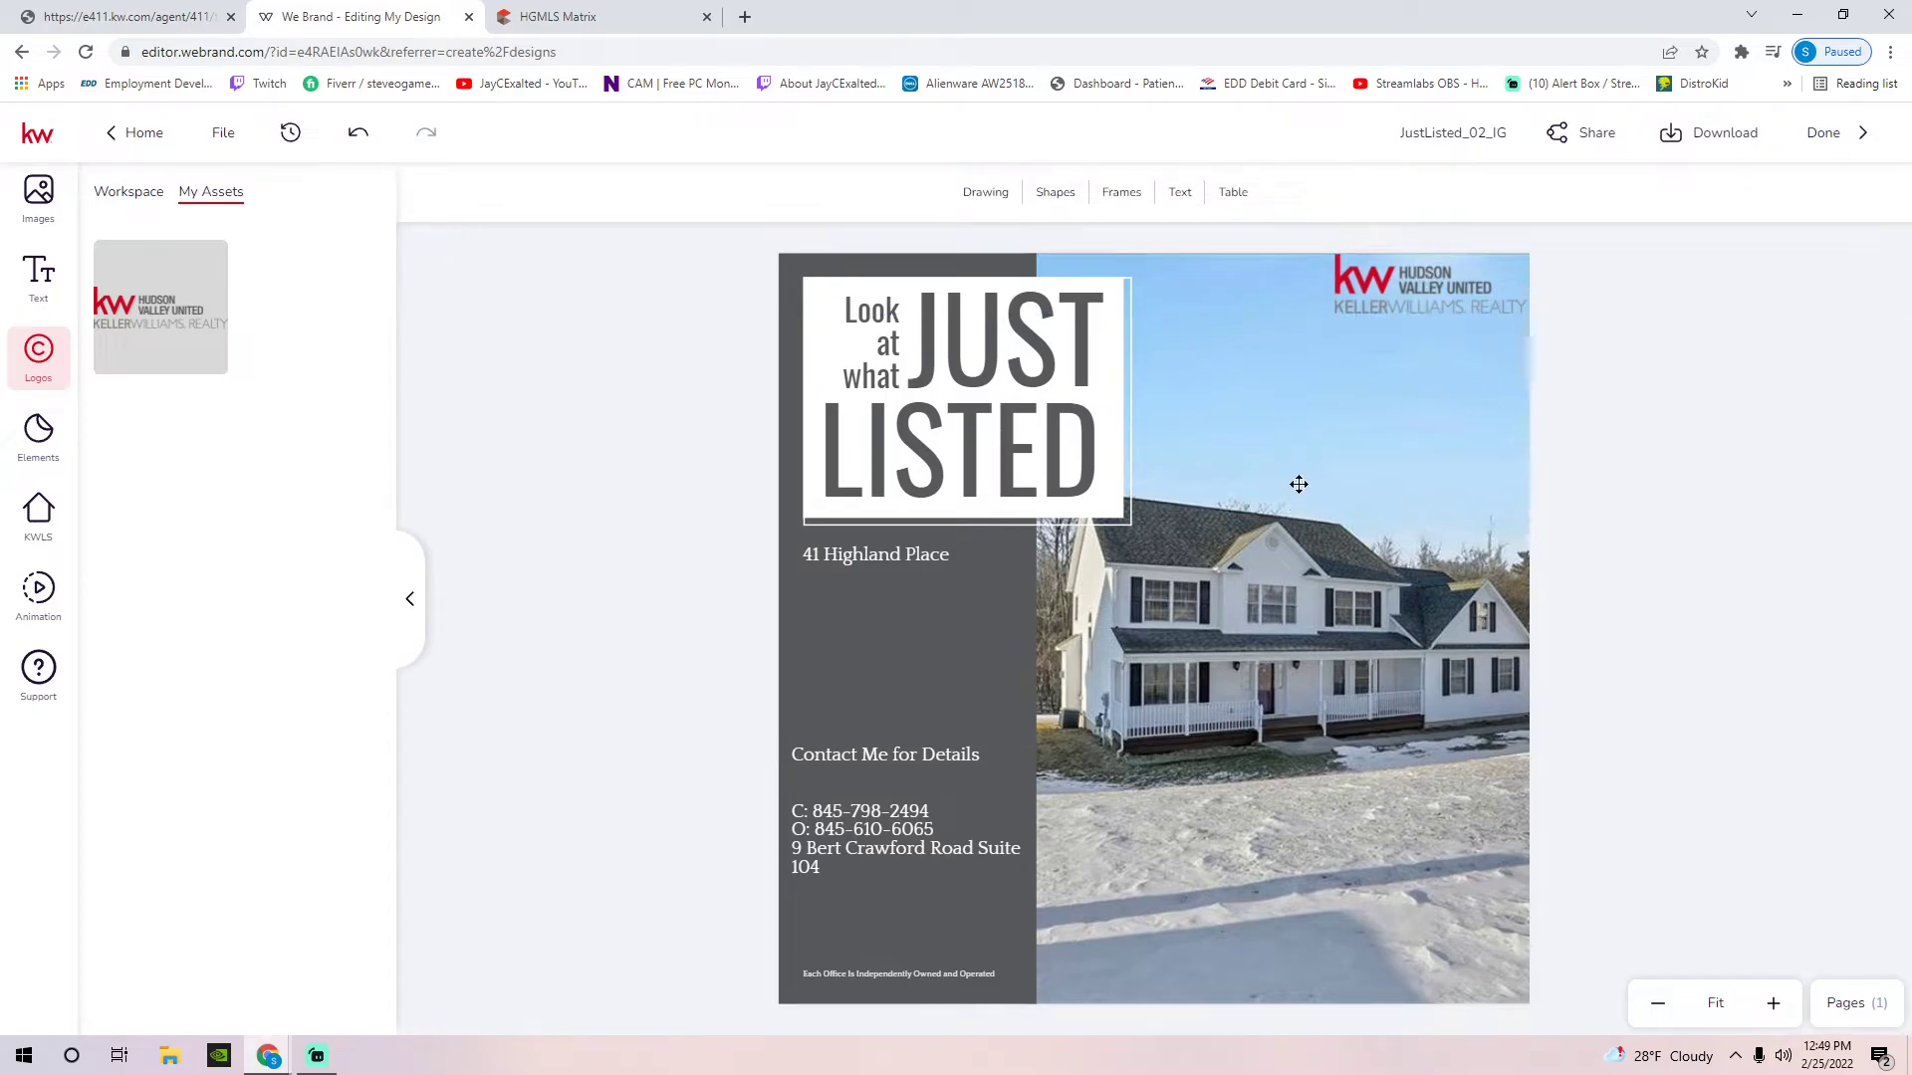
Move the contact text block up beneath the street address
click(884, 845)
click(538, 653)
mouse_move(876, 762)
mouse_down()
mouse_move(870, 624)
mouse_move(889, 634)
mouse_up()
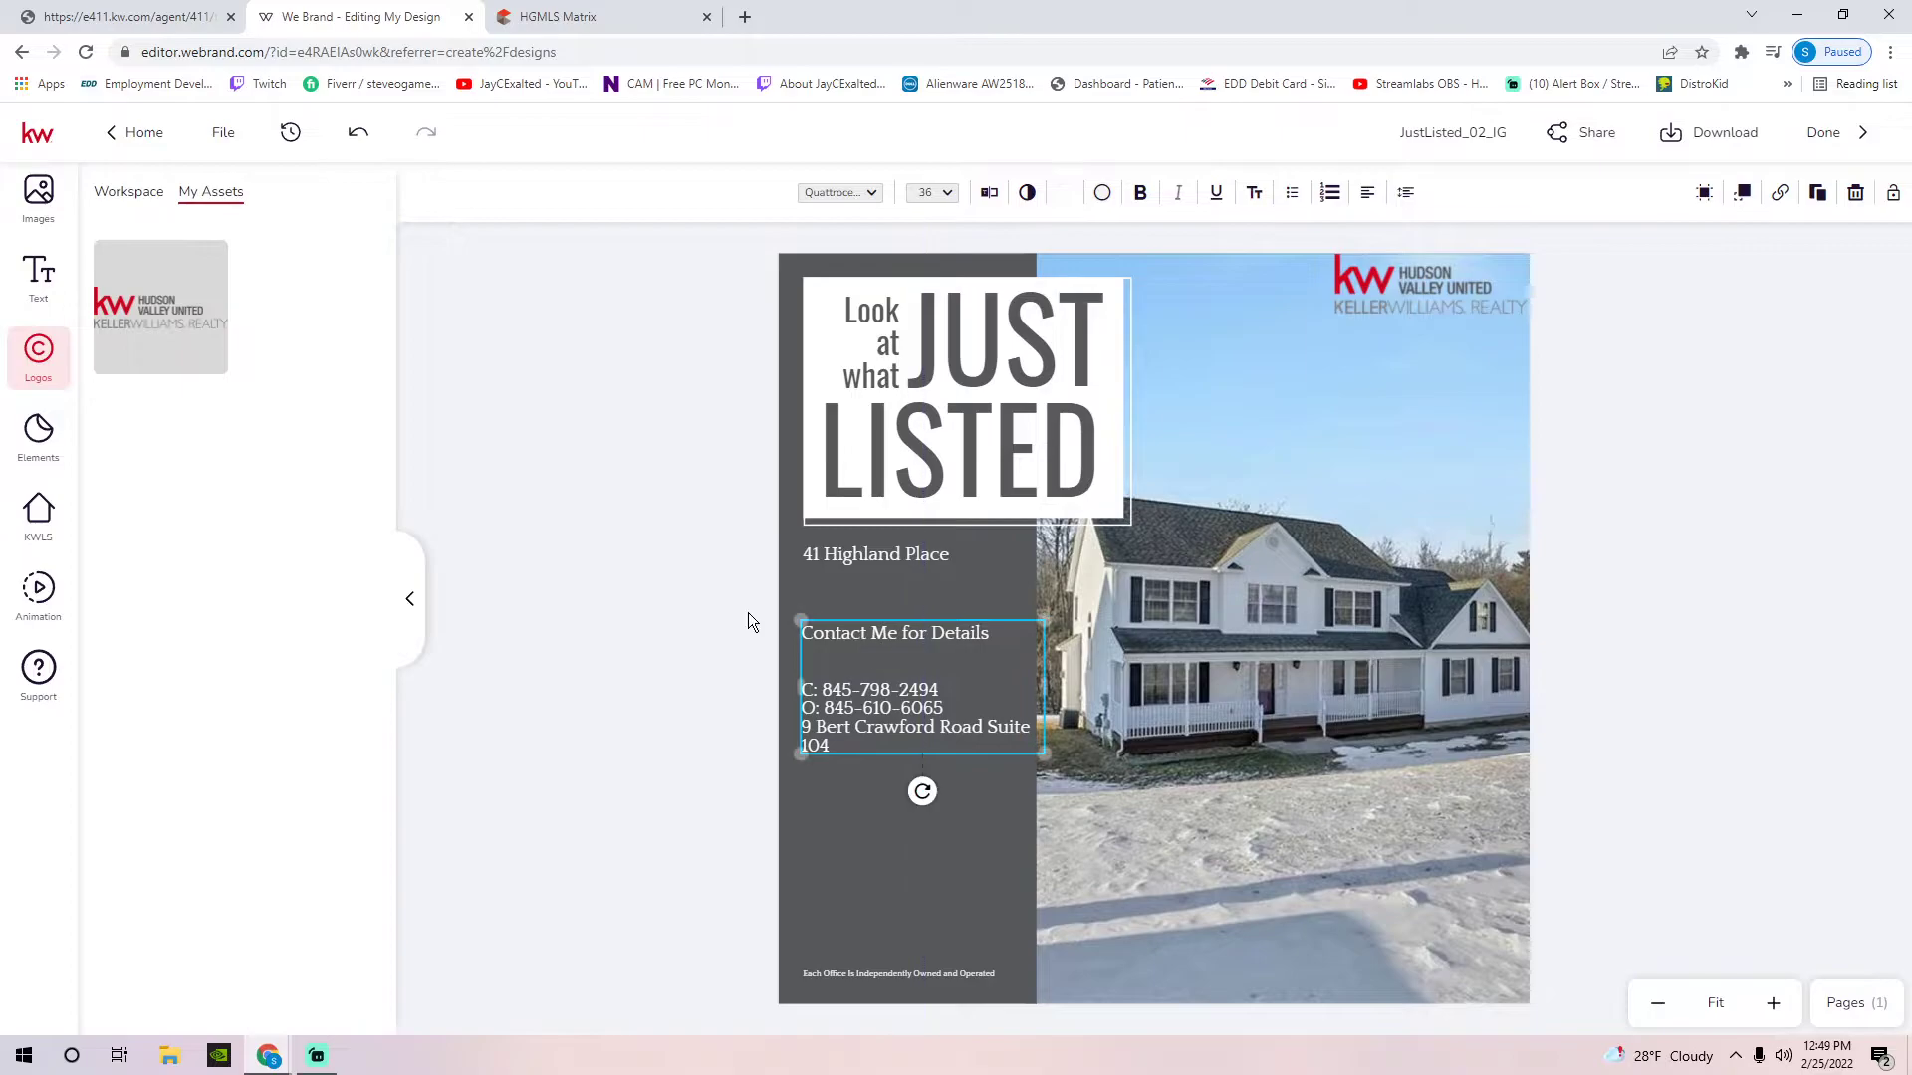
click(597, 557)
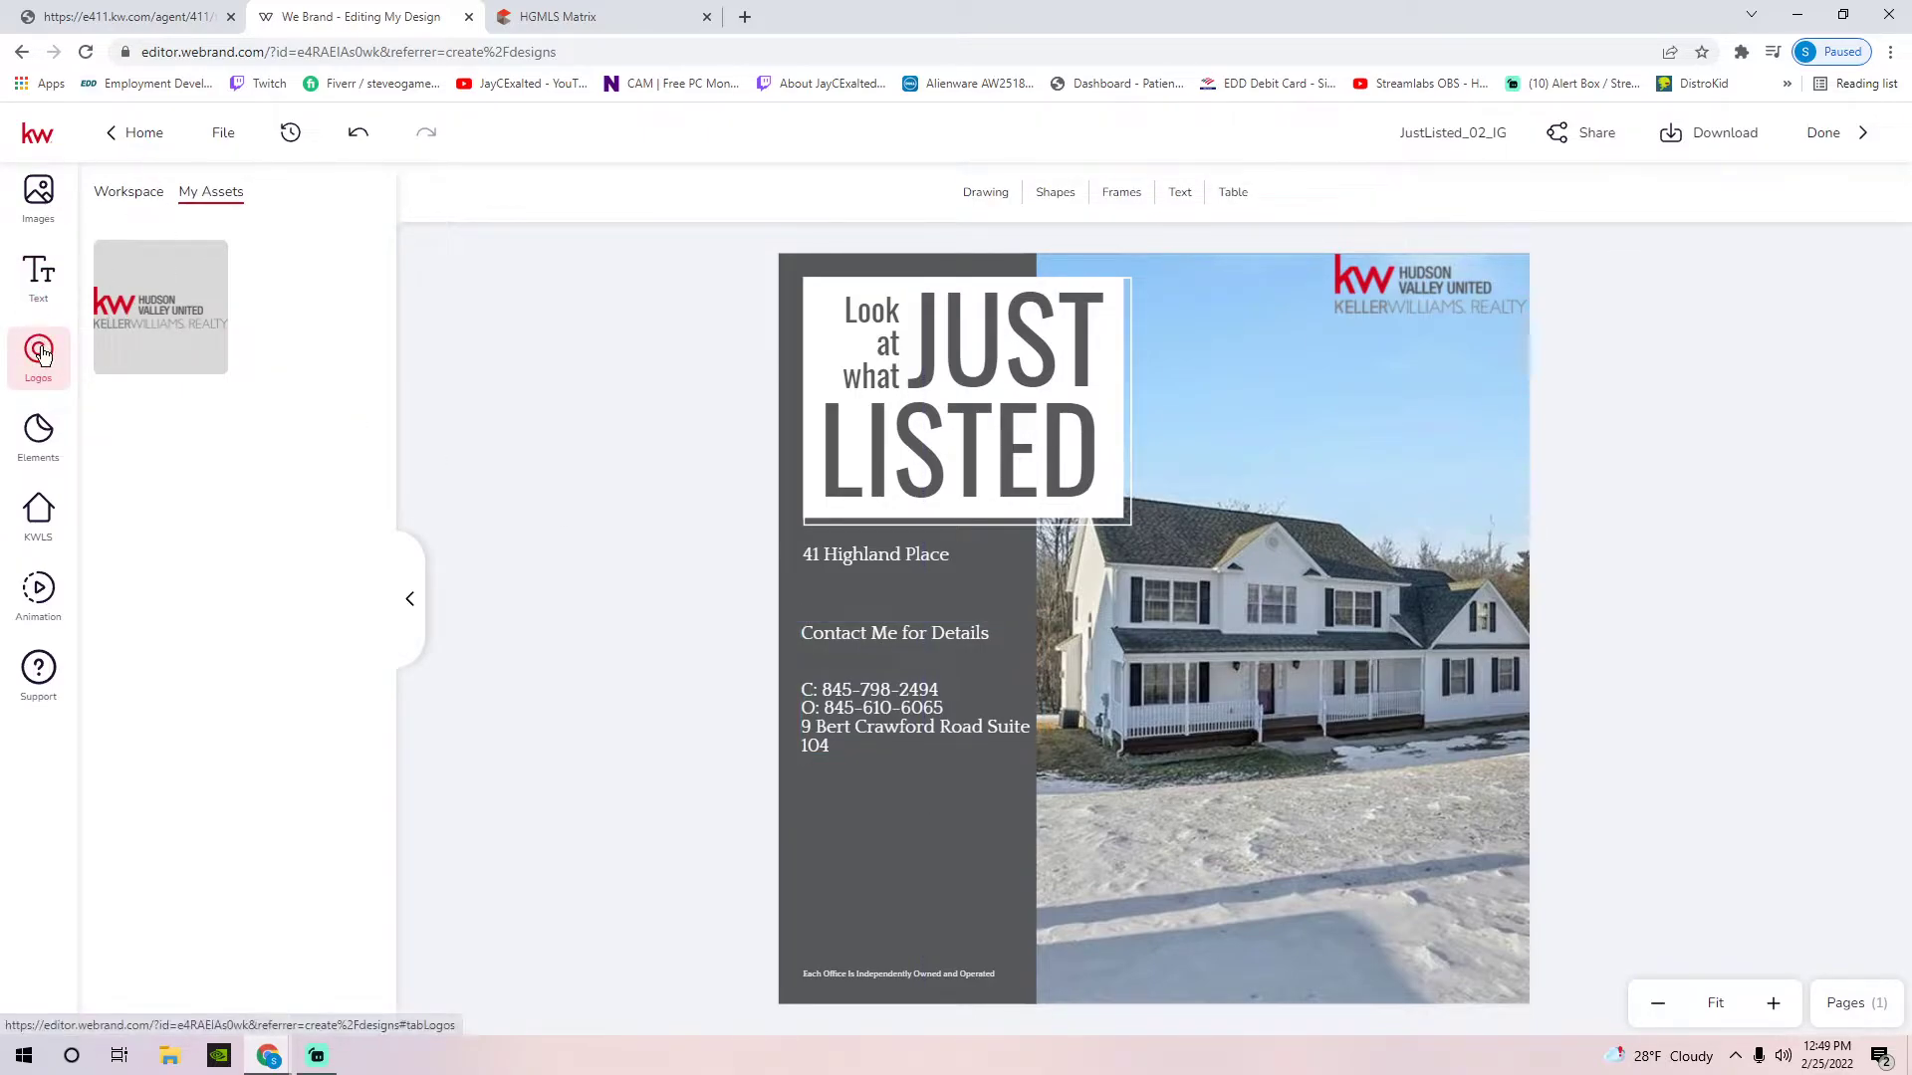
Add the agent headshot from My Assets and shrink it into the sidebar's lower part
click(39, 202)
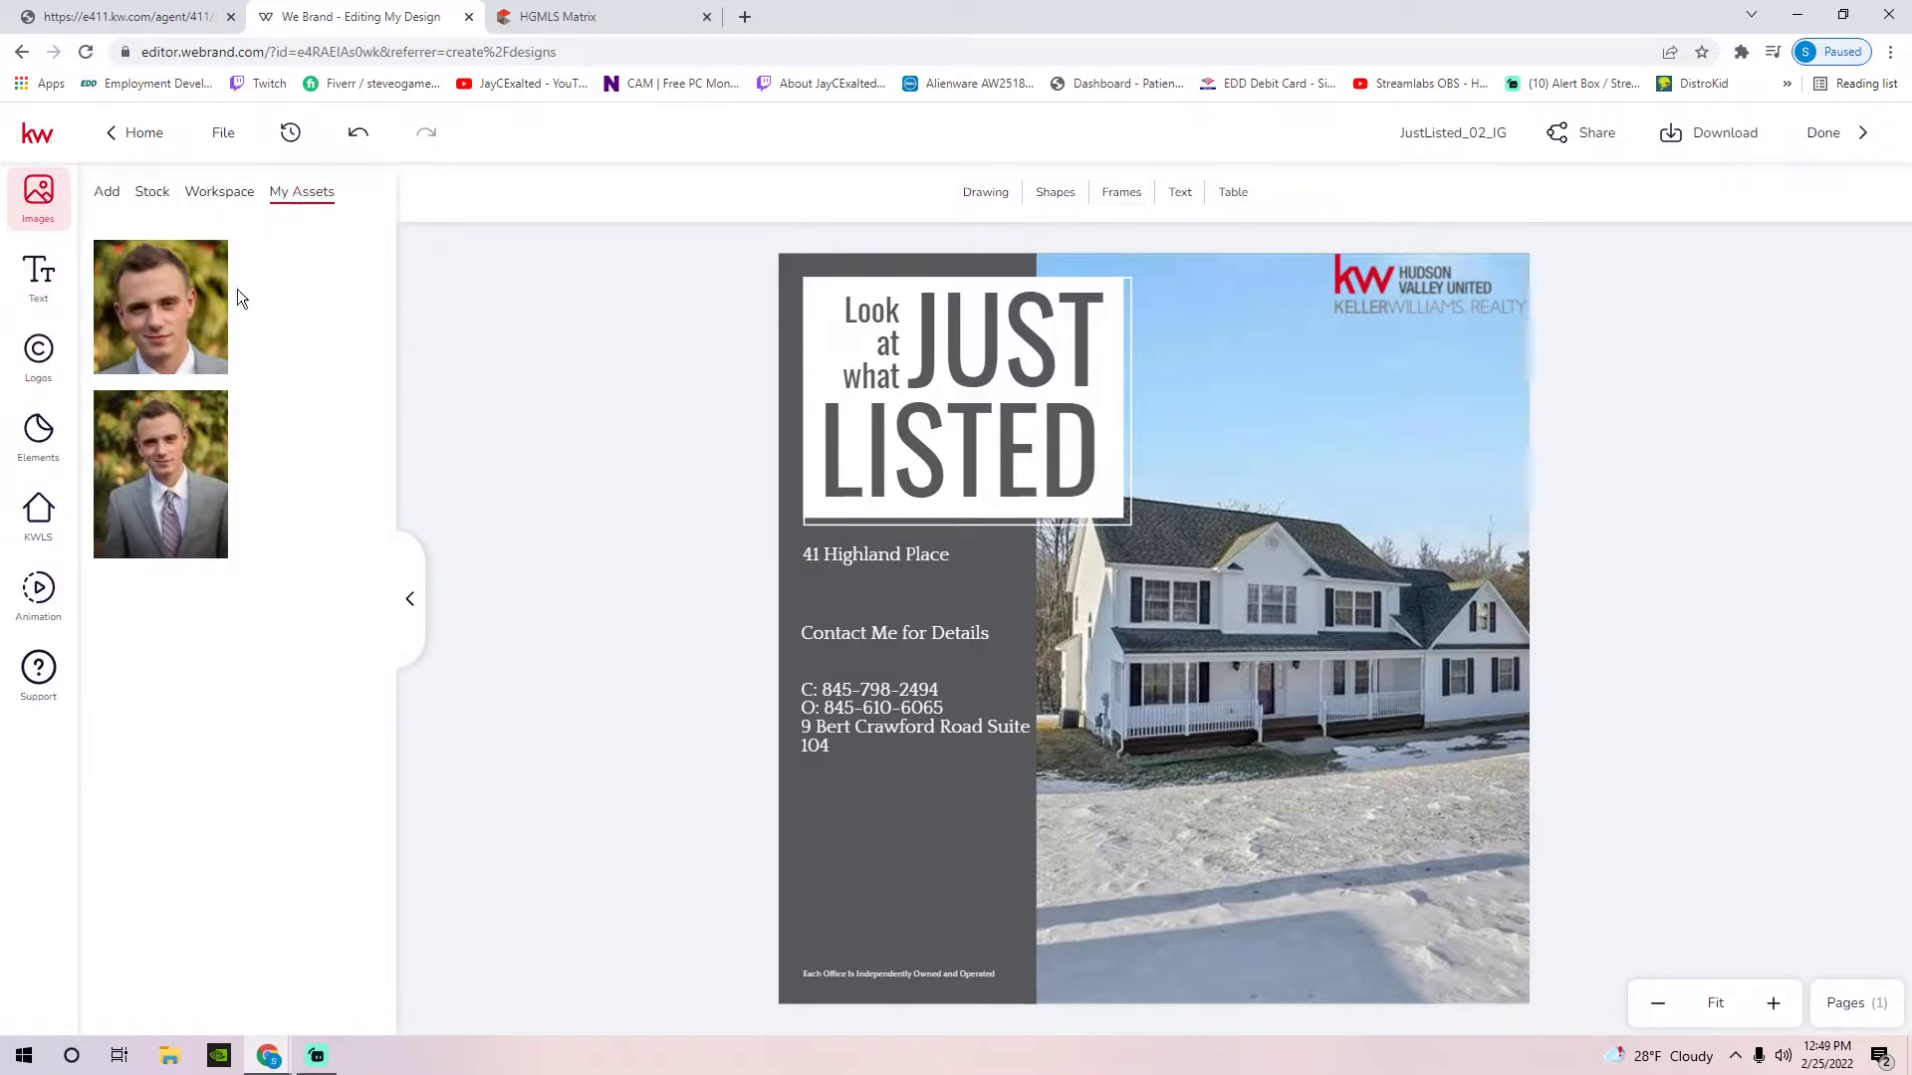
mouse_move(155, 343)
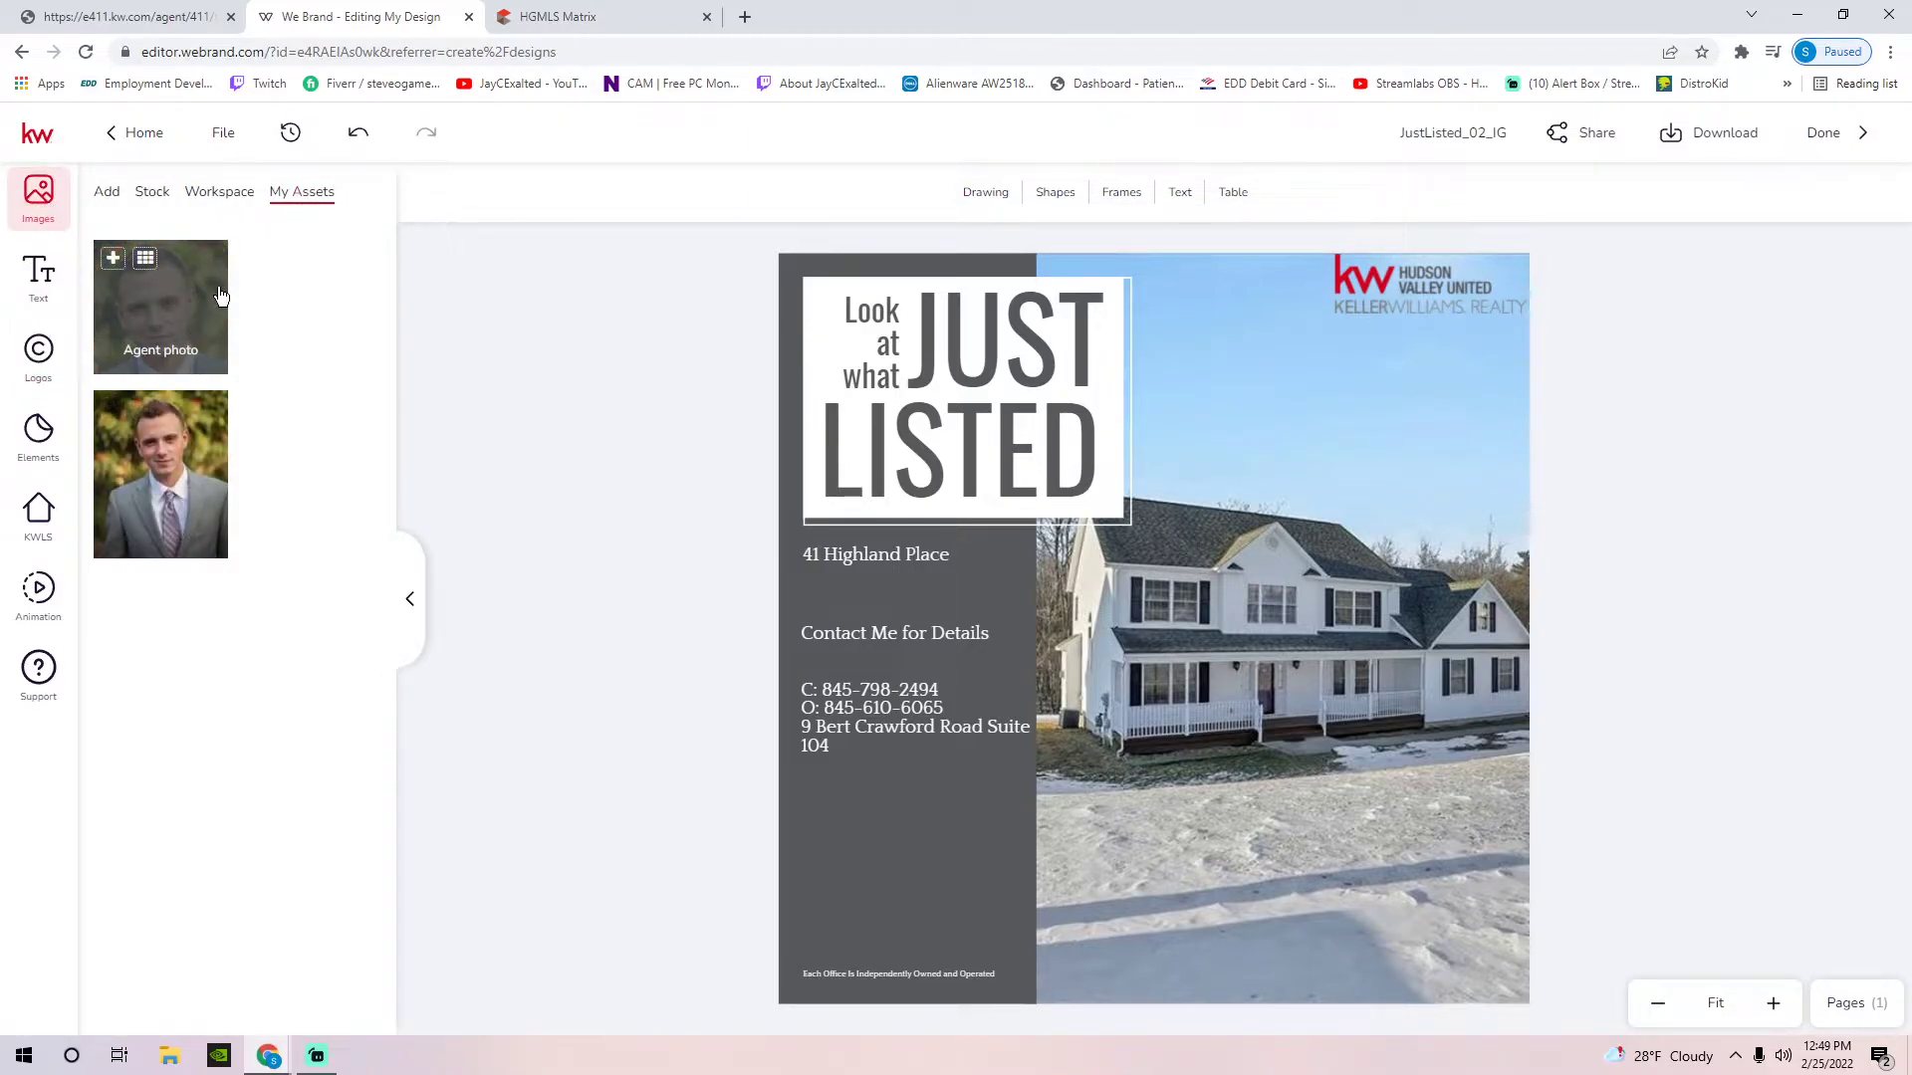
click(155, 197)
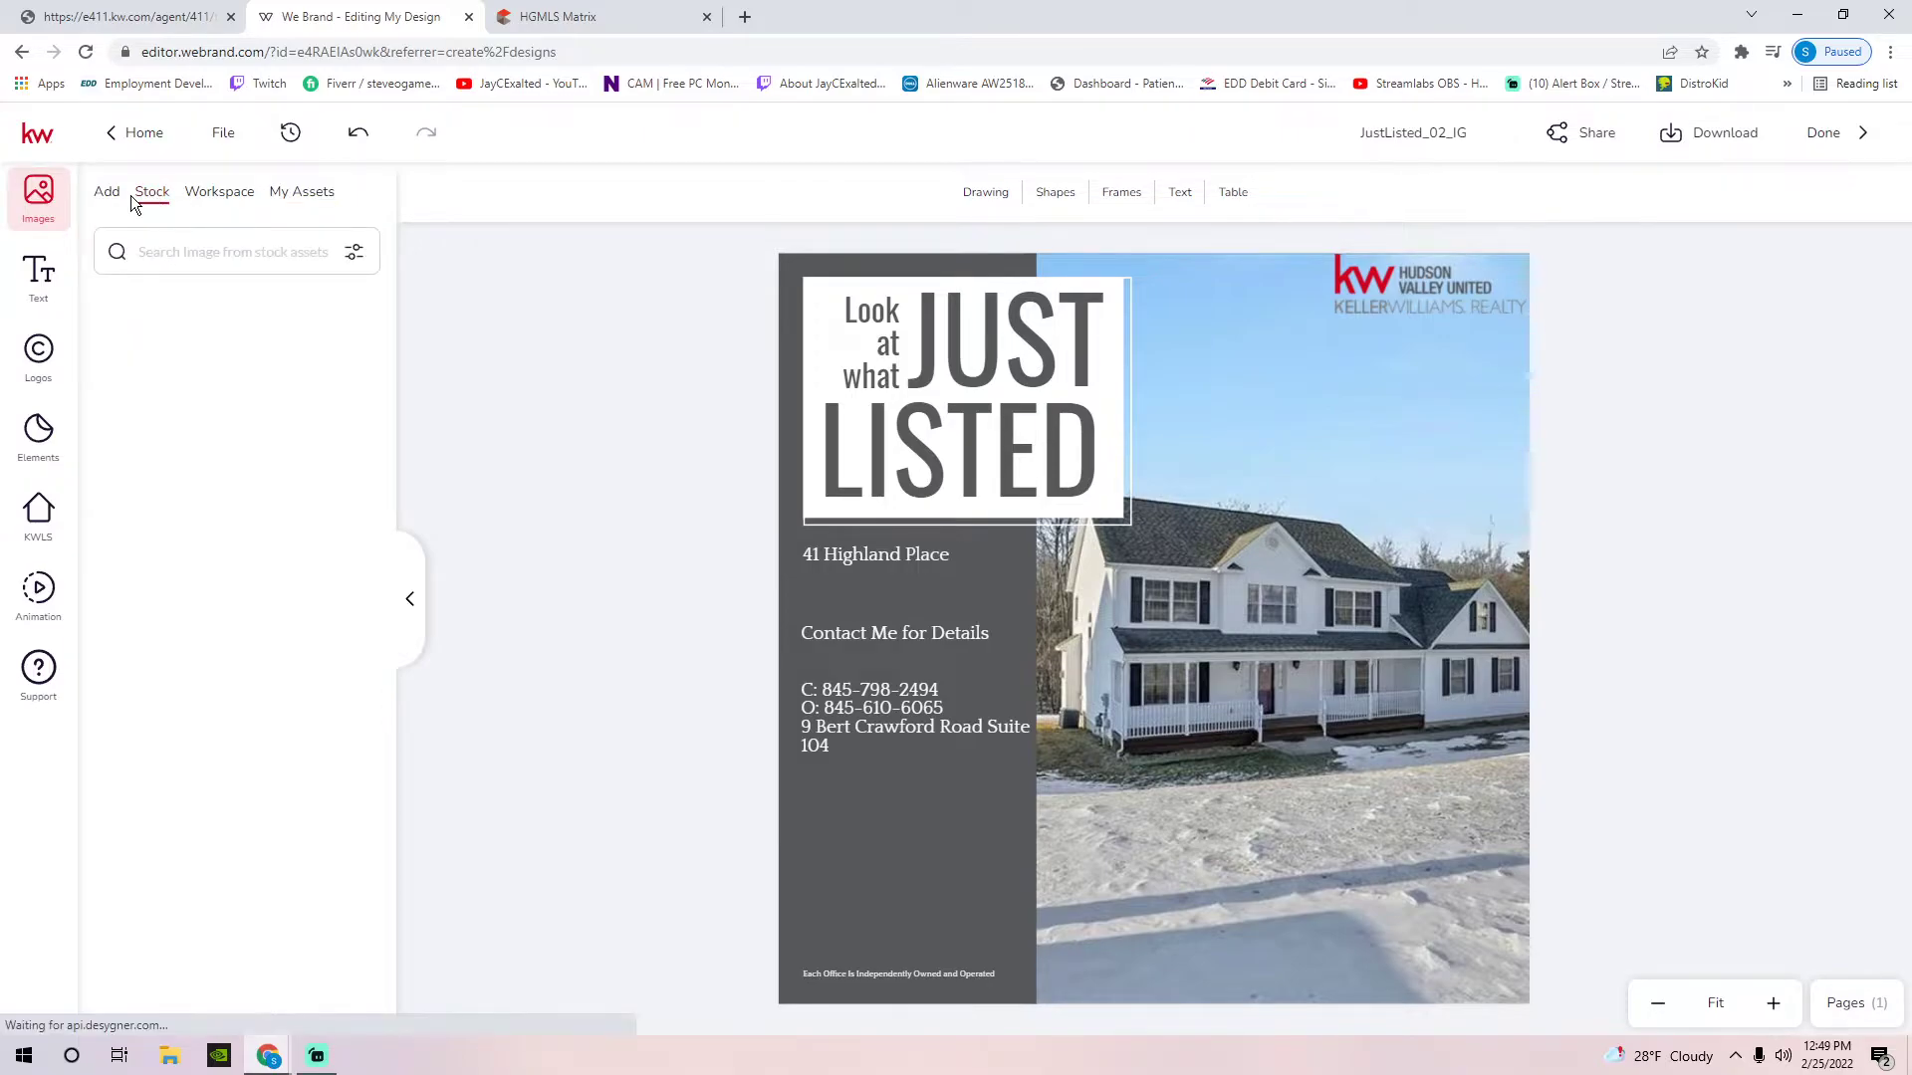
click(107, 195)
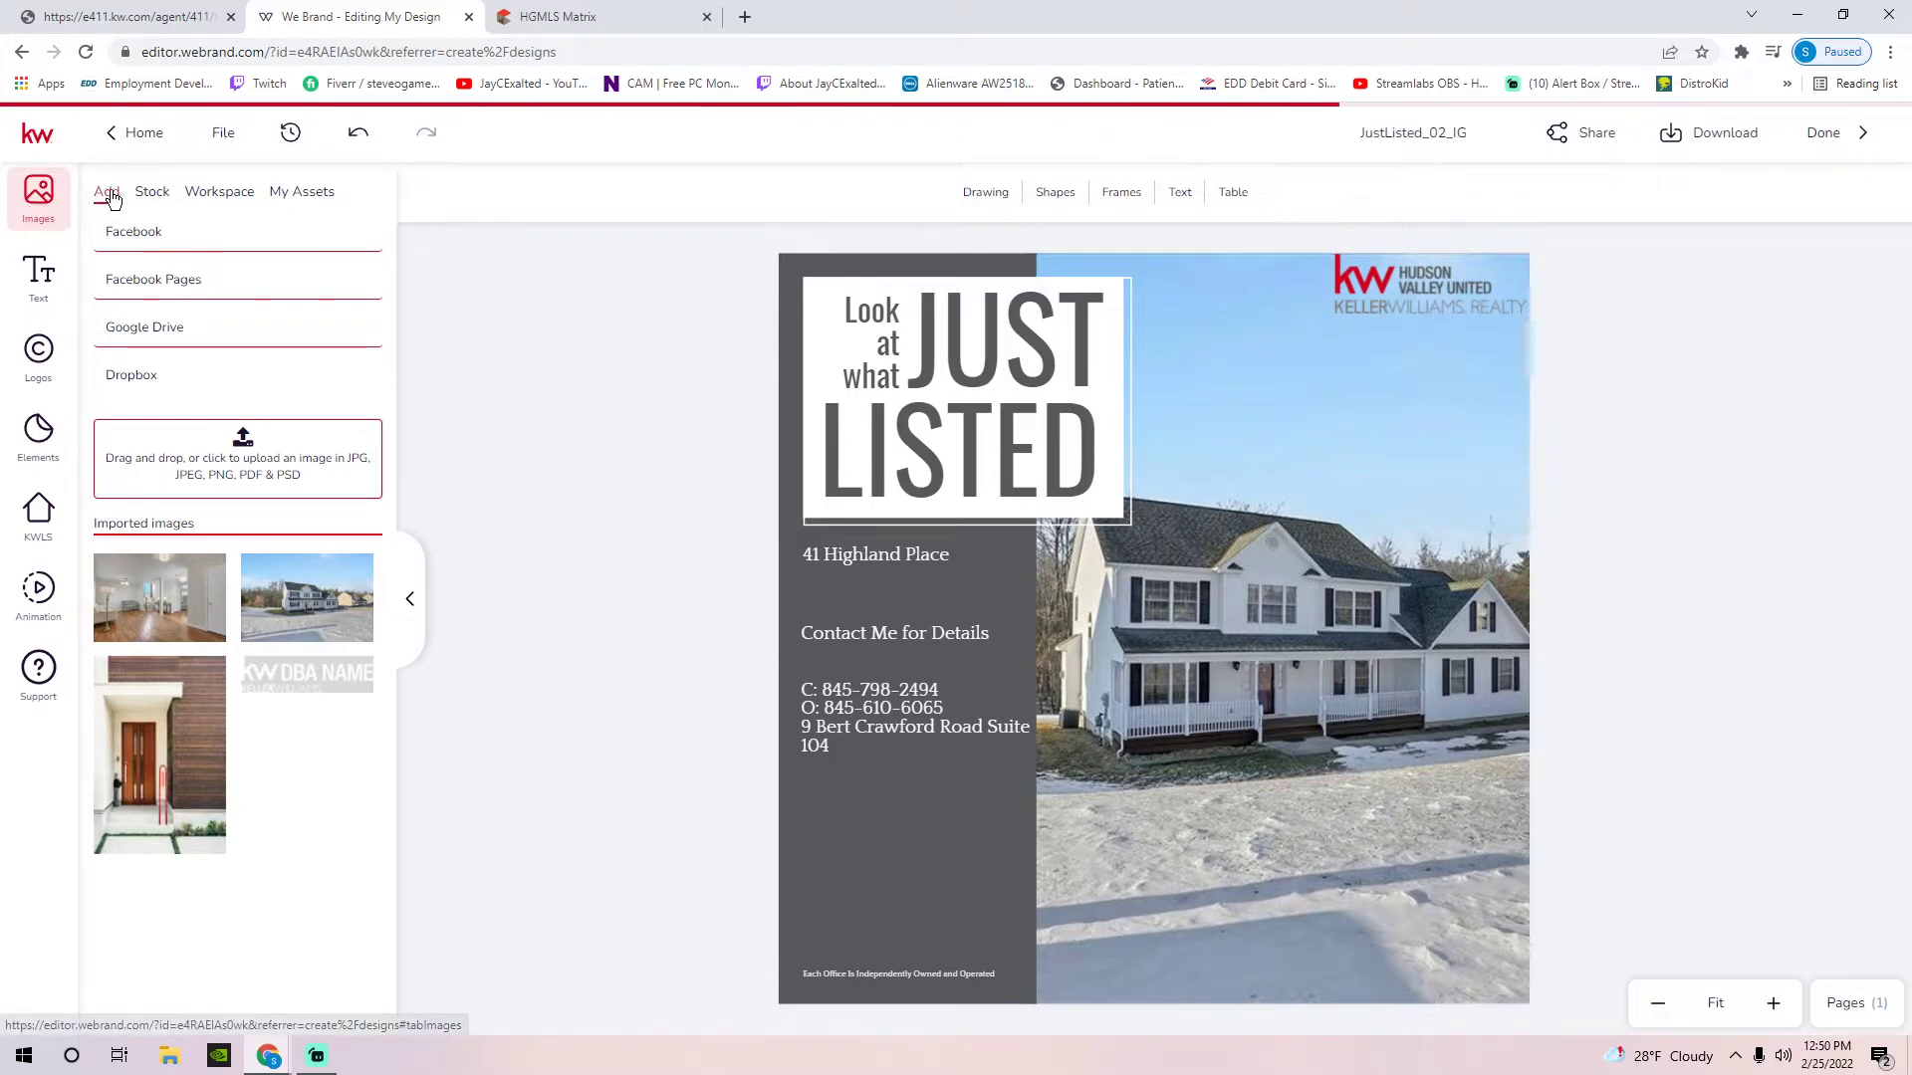
click(242, 439)
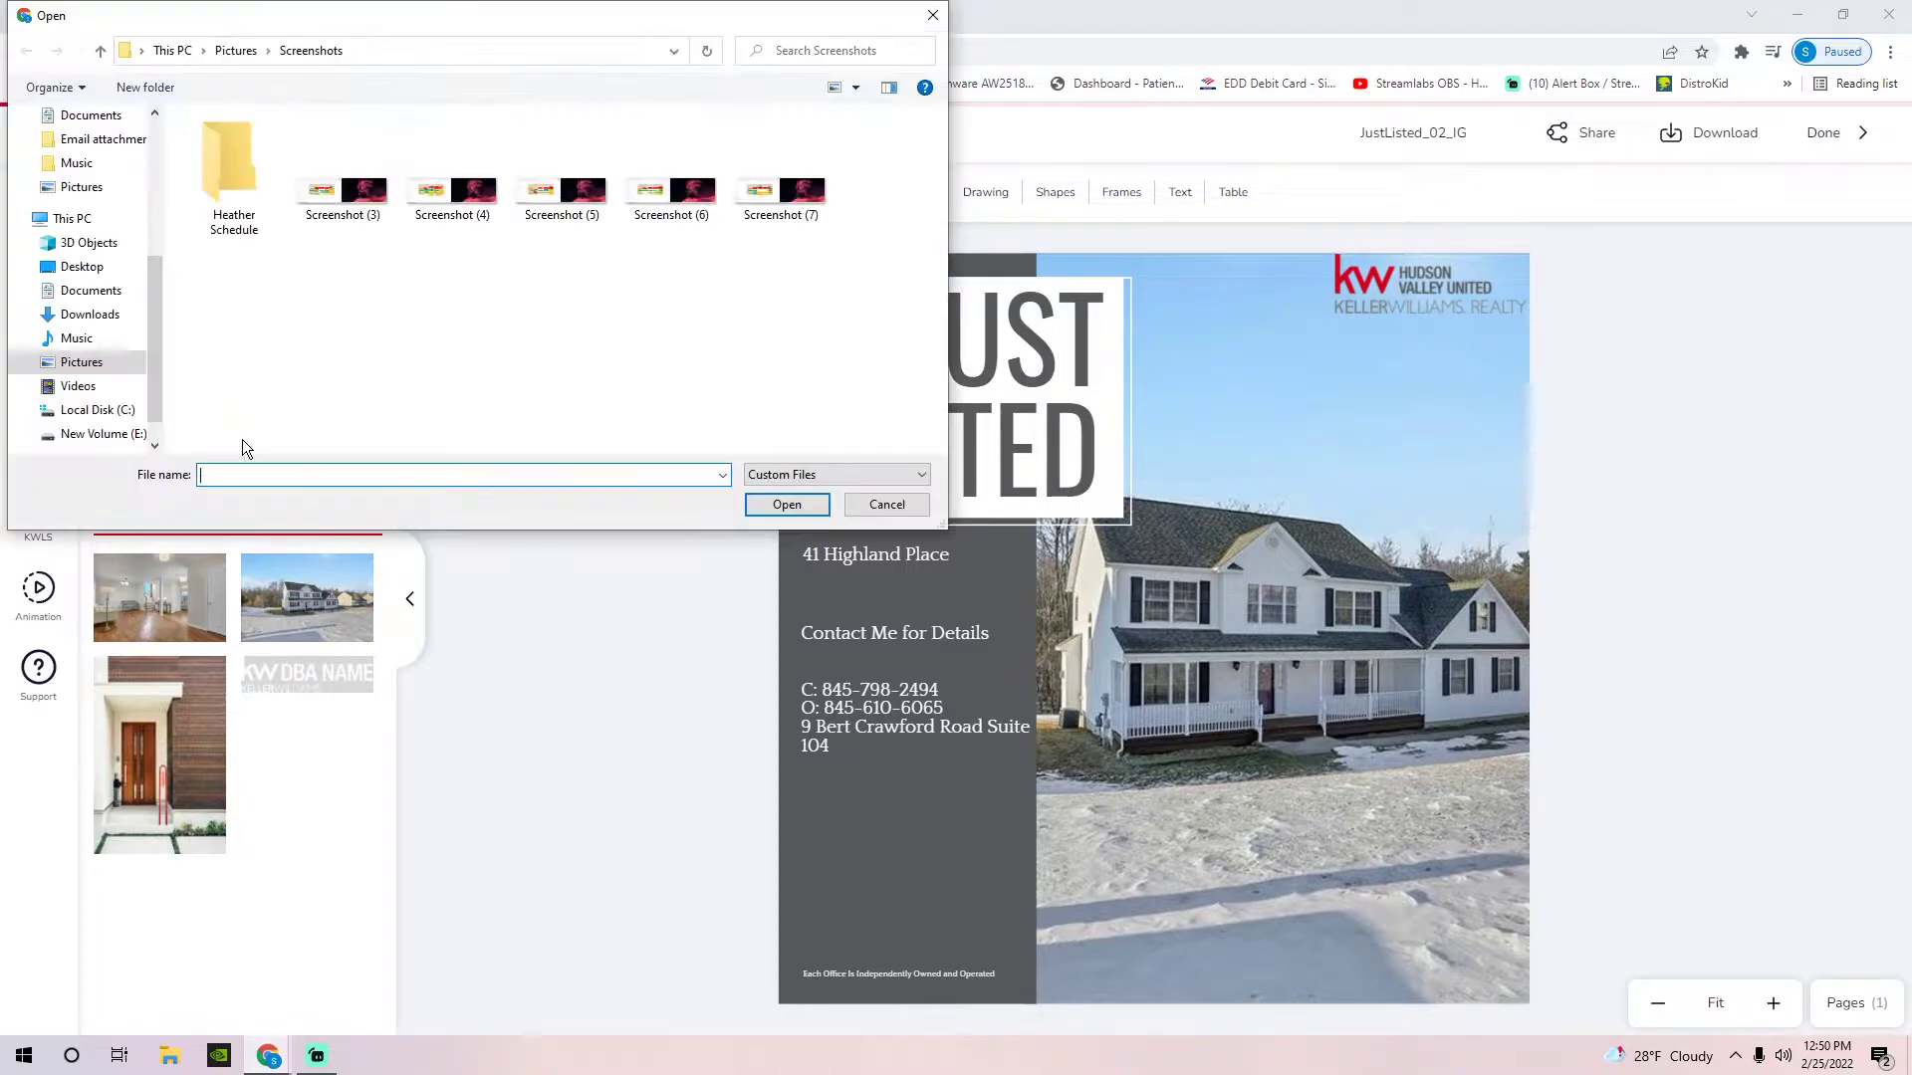
click(931, 14)
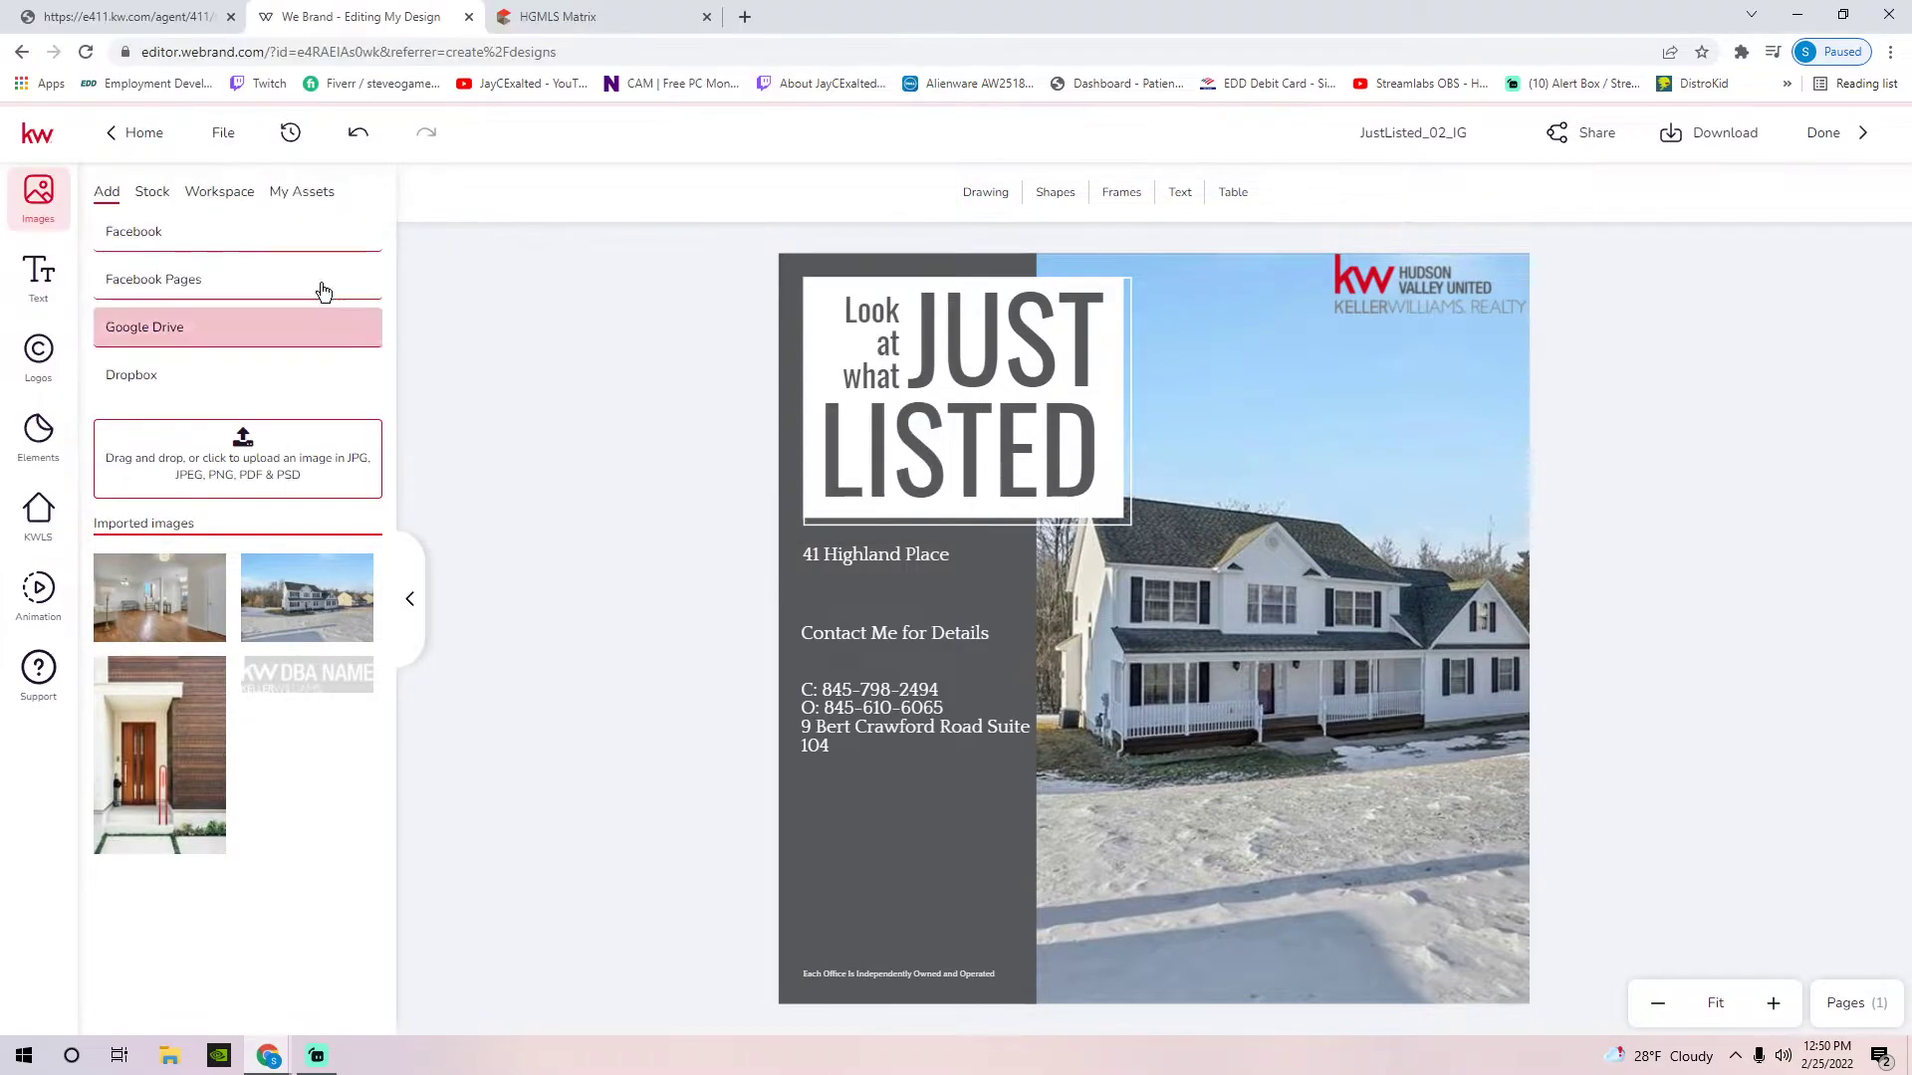
click(207, 194)
click(314, 199)
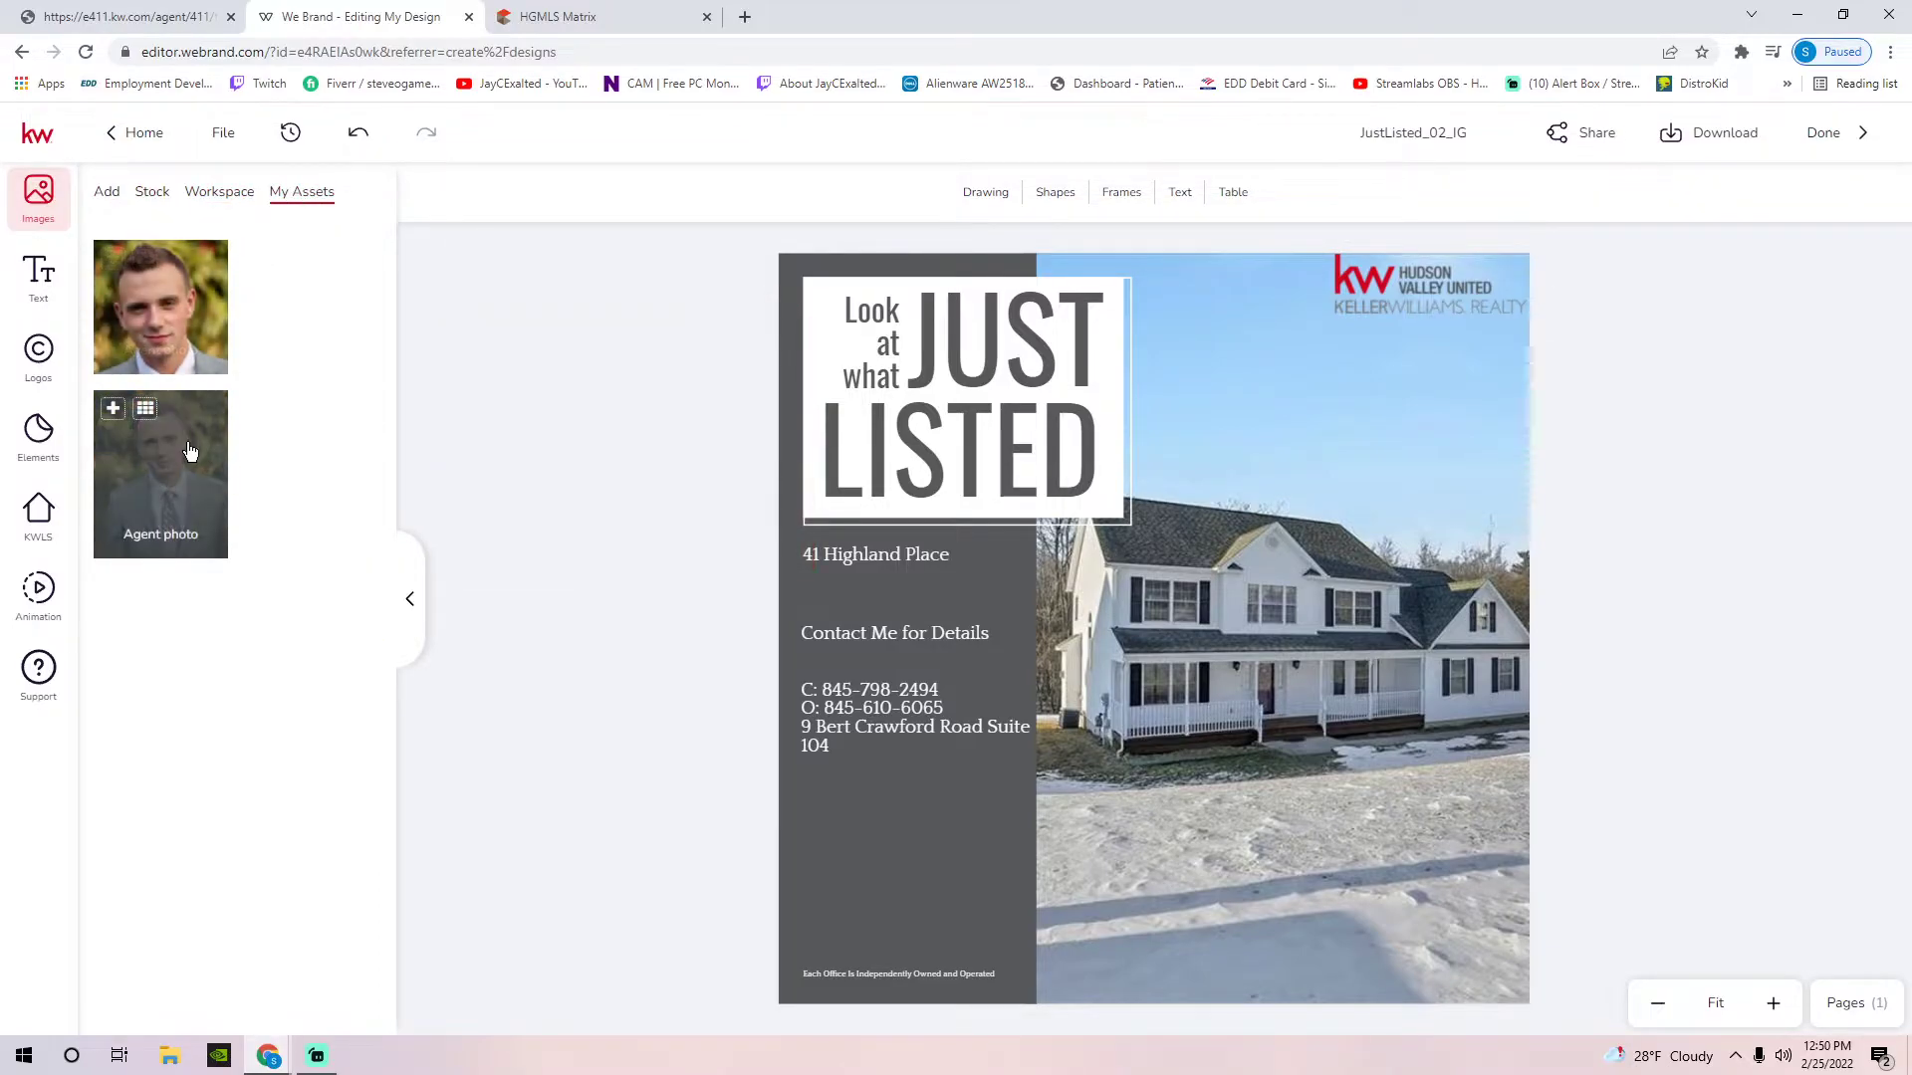
click(160, 474)
mouse_move(1302, 440)
mouse_down()
mouse_move(1113, 682)
mouse_move(898, 896)
mouse_up()
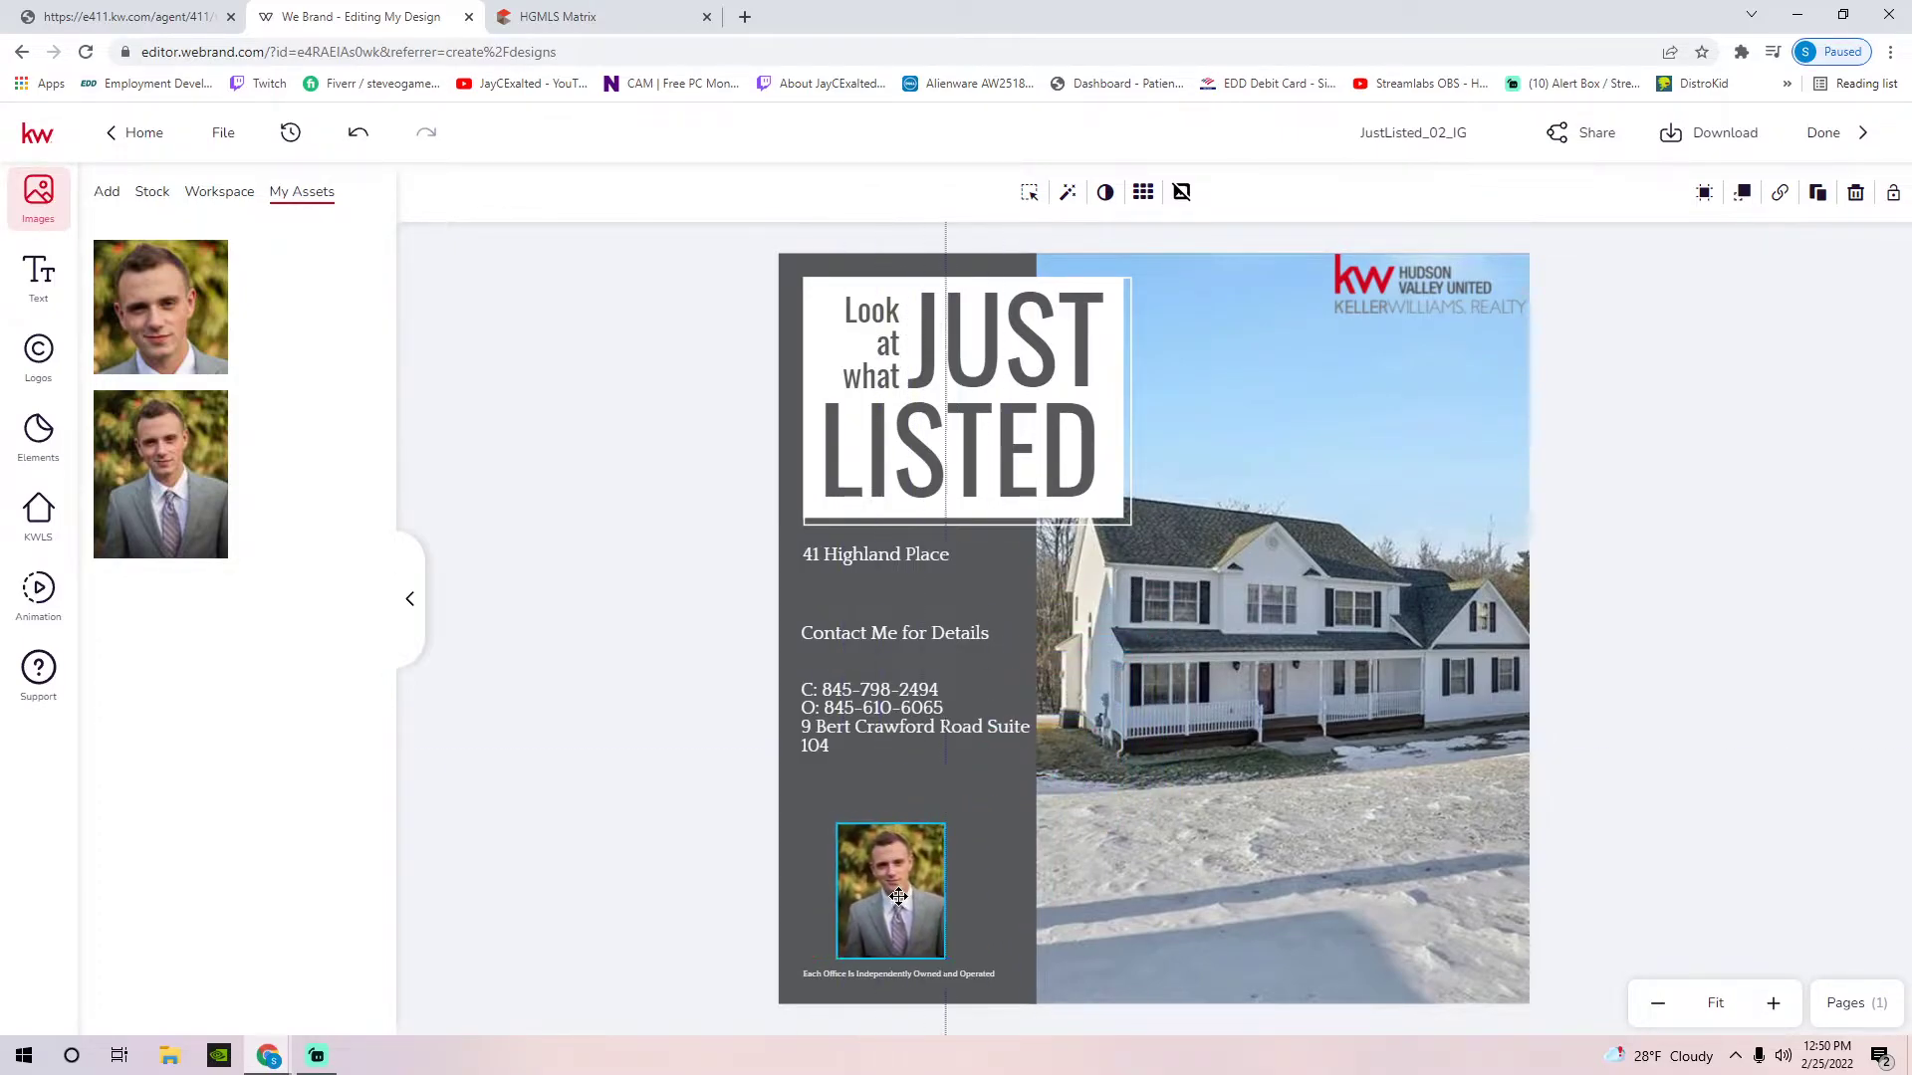
Shift the contact block slightly lower and set all its text to 30 pt
click(707, 754)
click(904, 728)
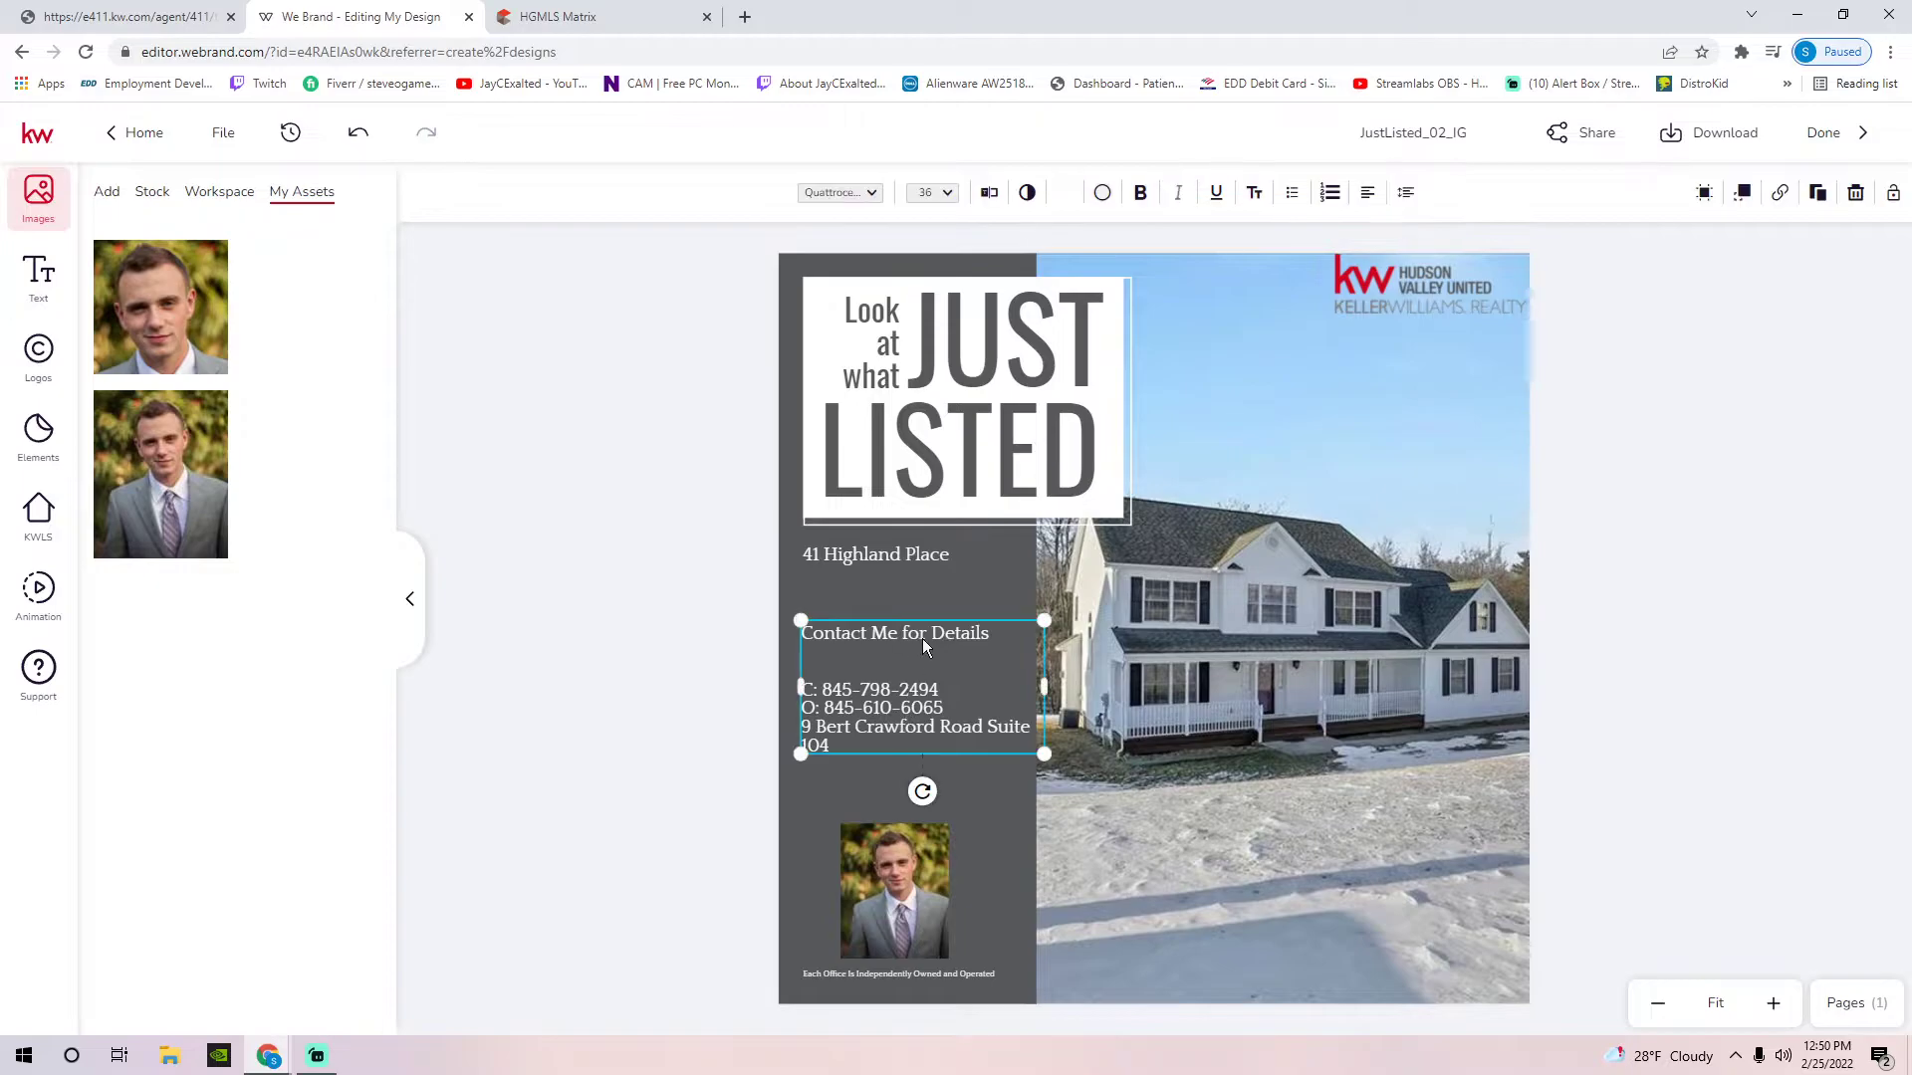
drag(906, 634, 902, 671)
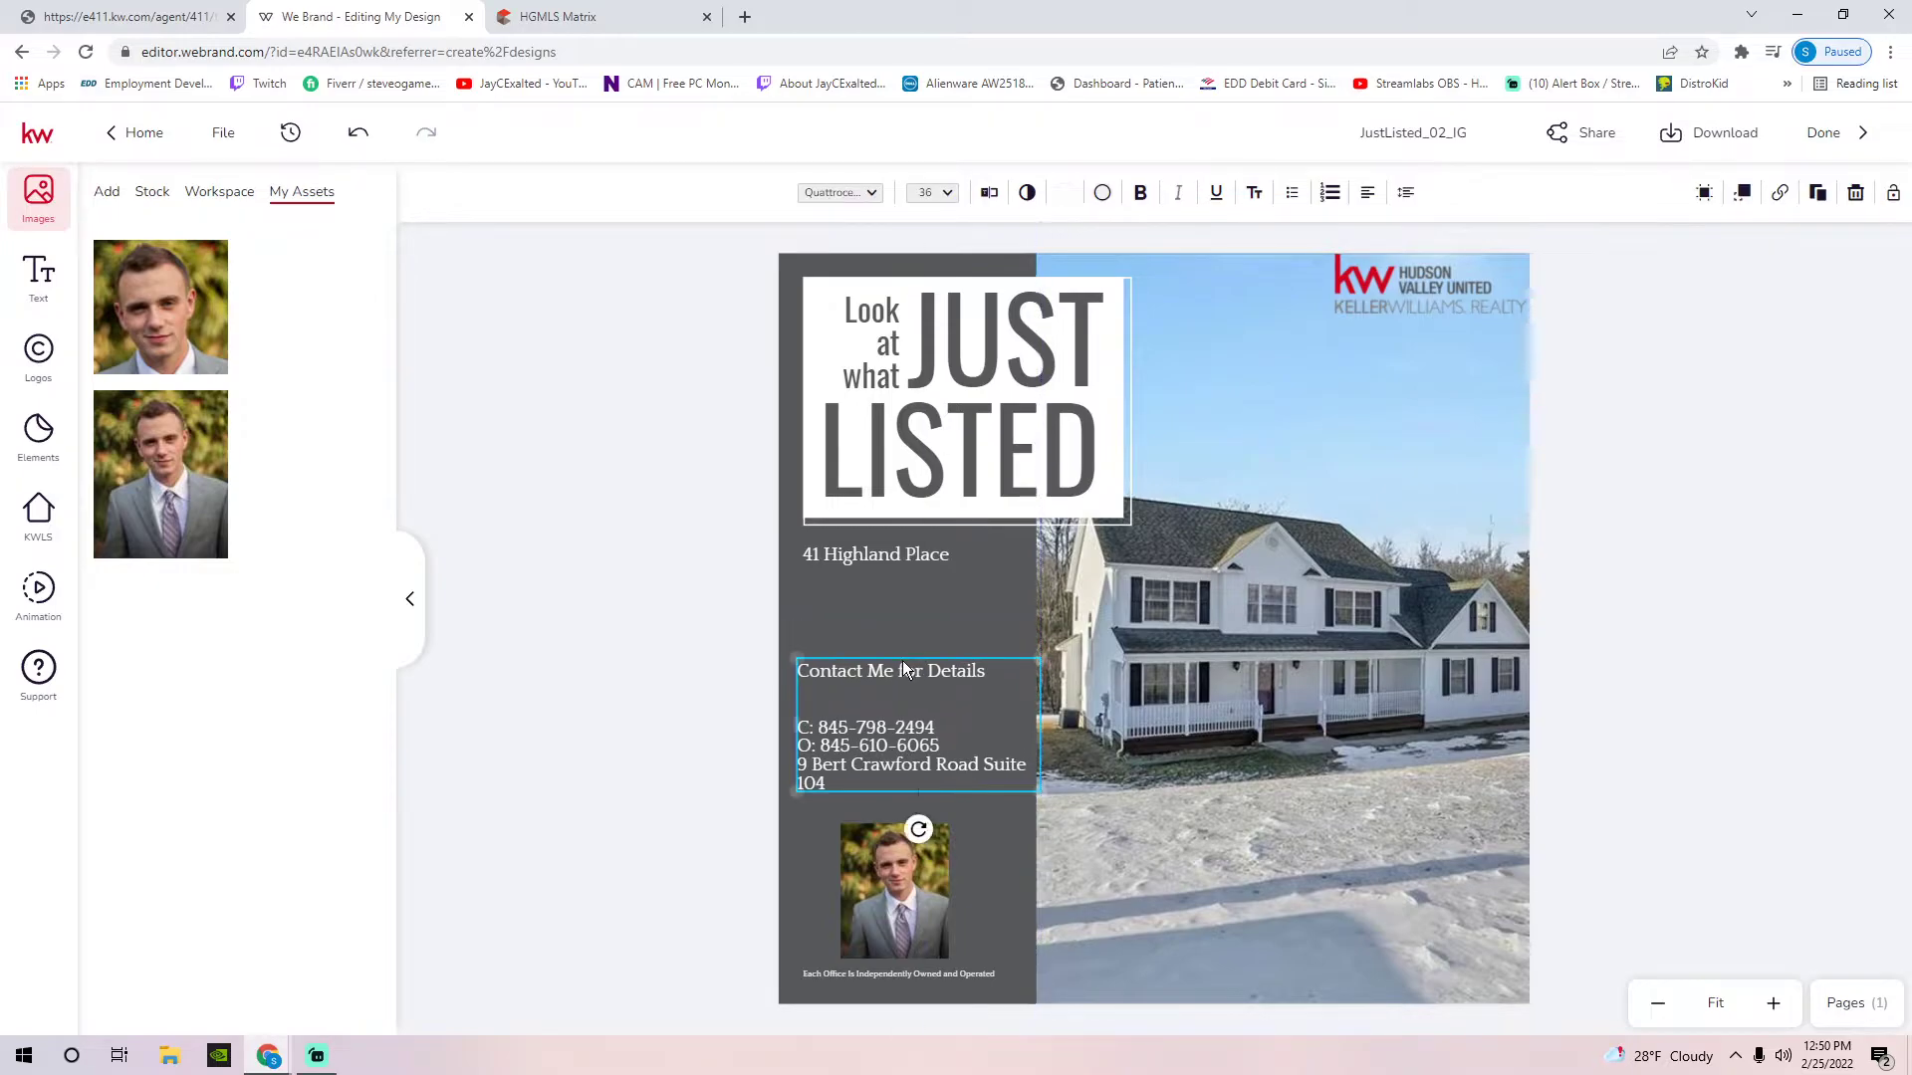
double_click(902, 671)
click(912, 746)
drag(907, 746, 819, 665)
click(819, 675)
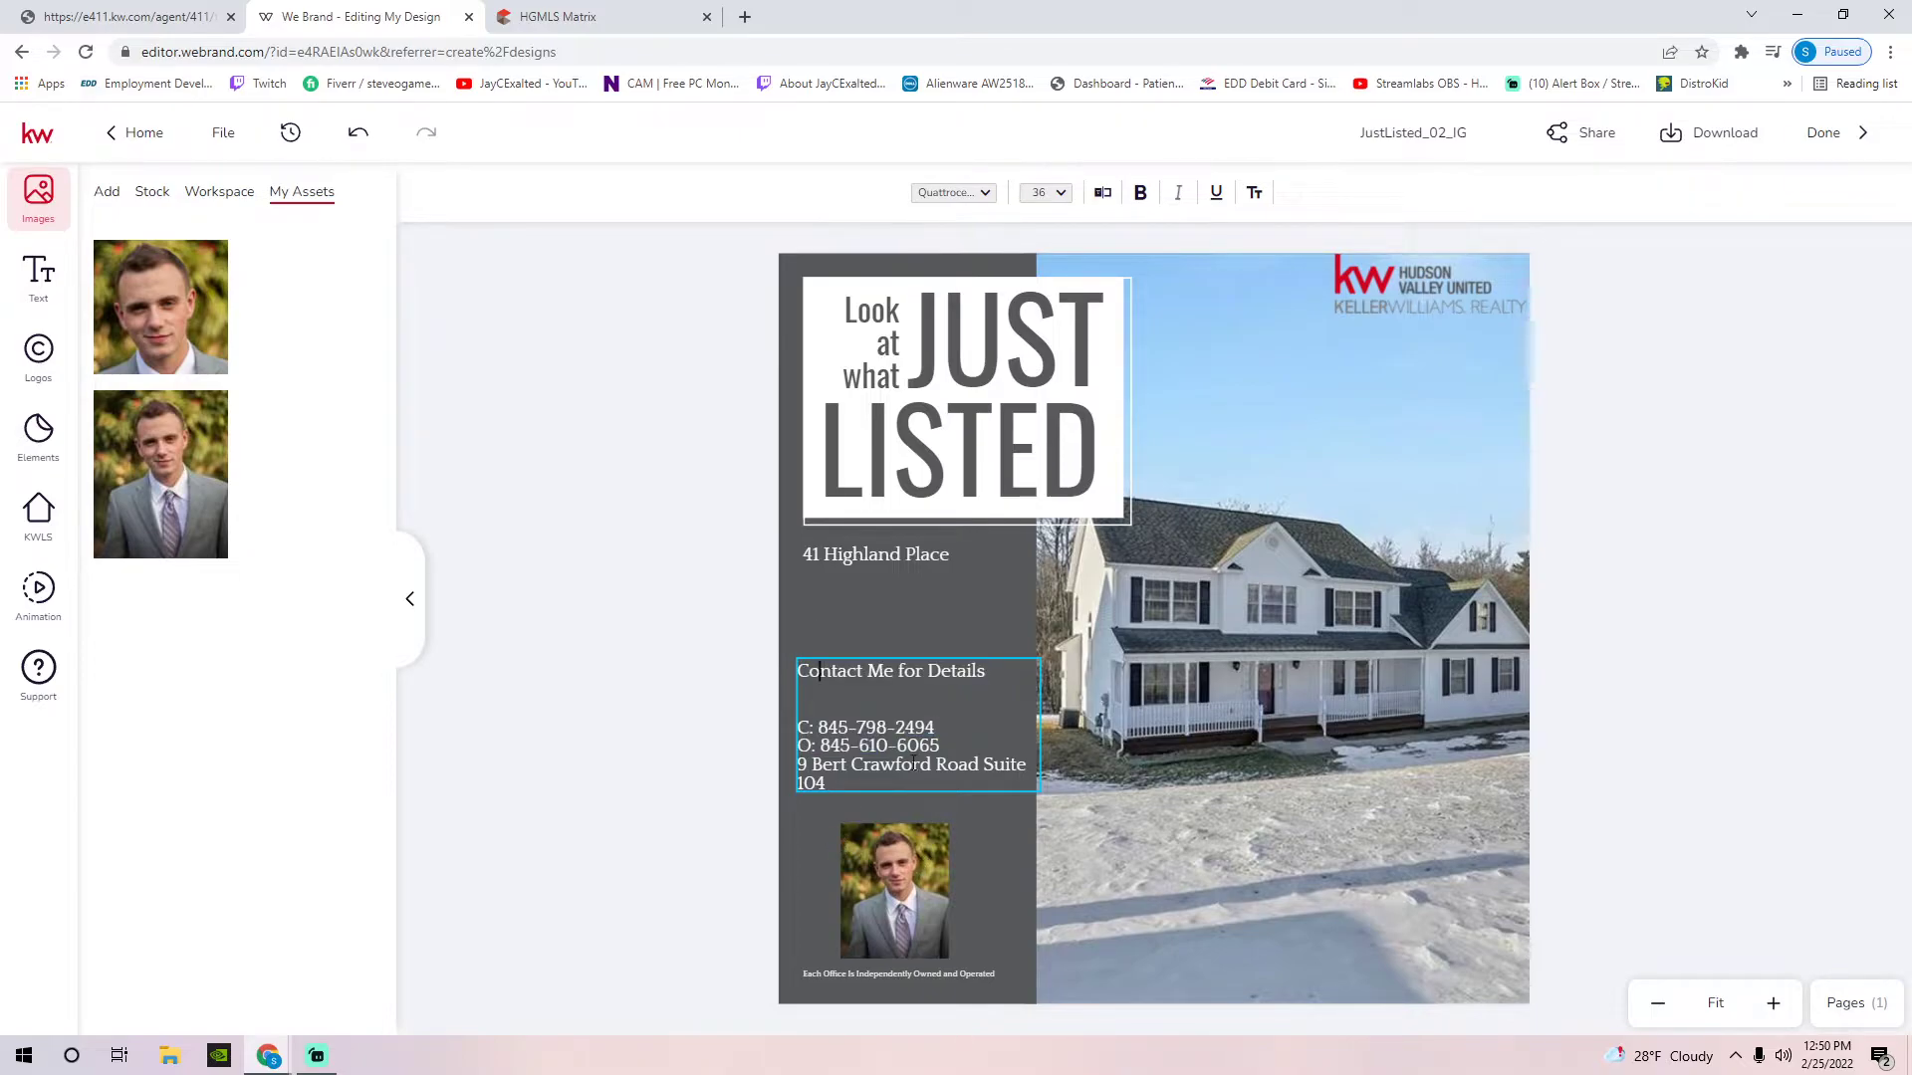
key(ctrl+a)
click(1064, 199)
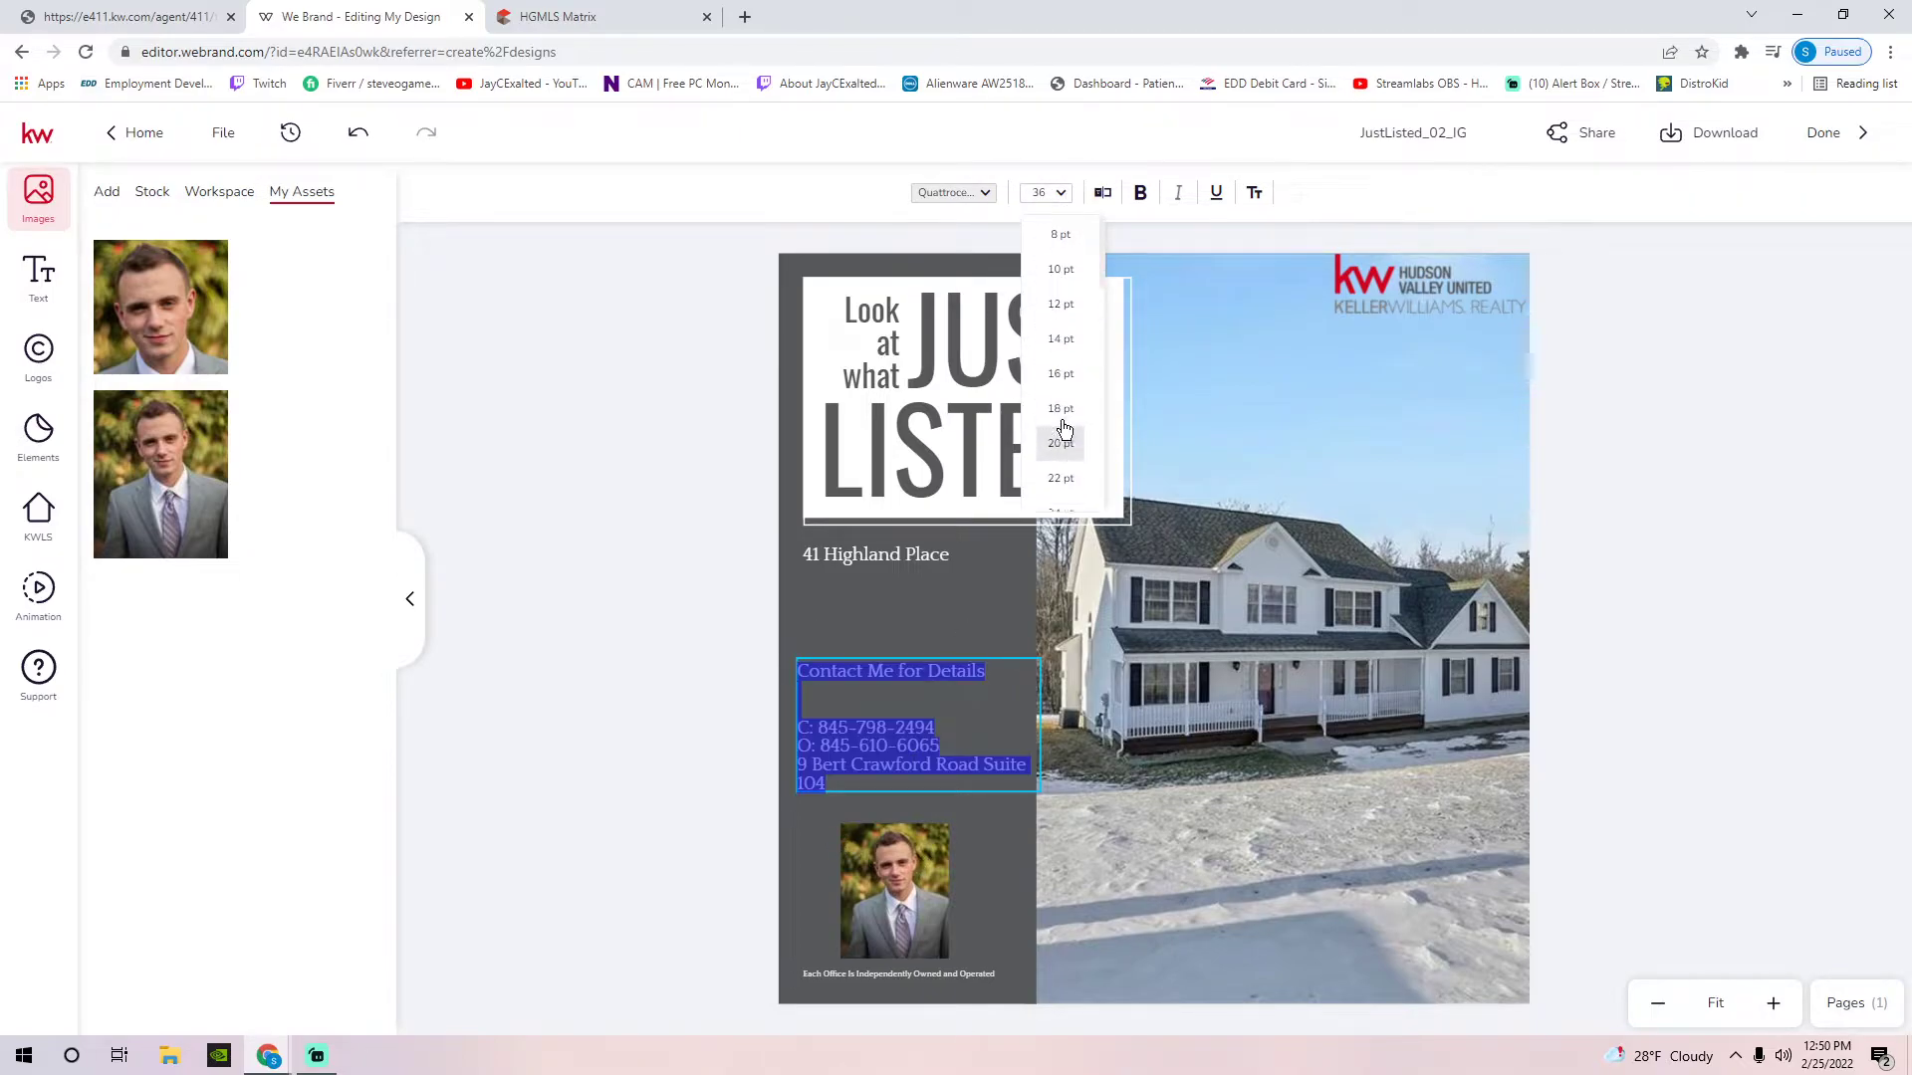
click(1061, 428)
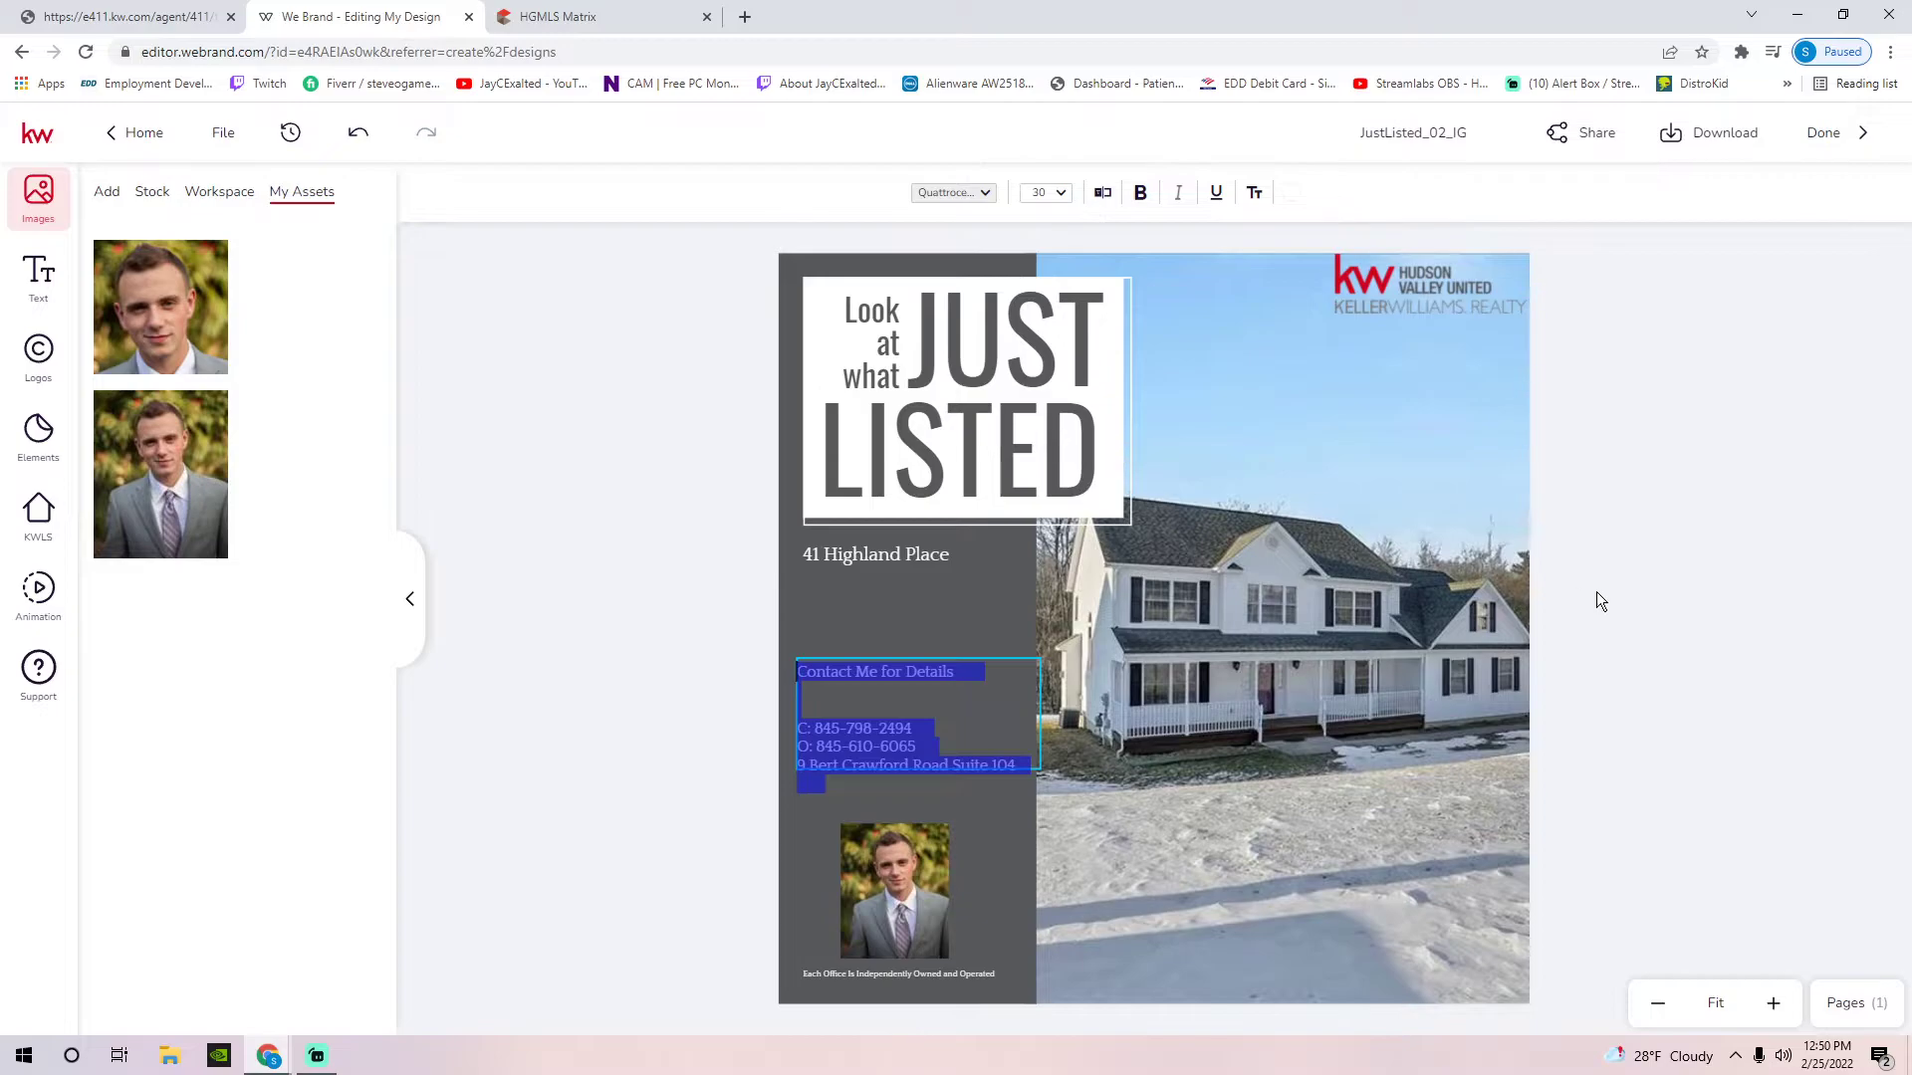
click(980, 702)
Change the dark grey sidebar panel's fill colour to red
click(934, 593)
mouse_move(946, 648)
mouse_down()
mouse_move(535, 649)
mouse_move(896, 657)
mouse_up()
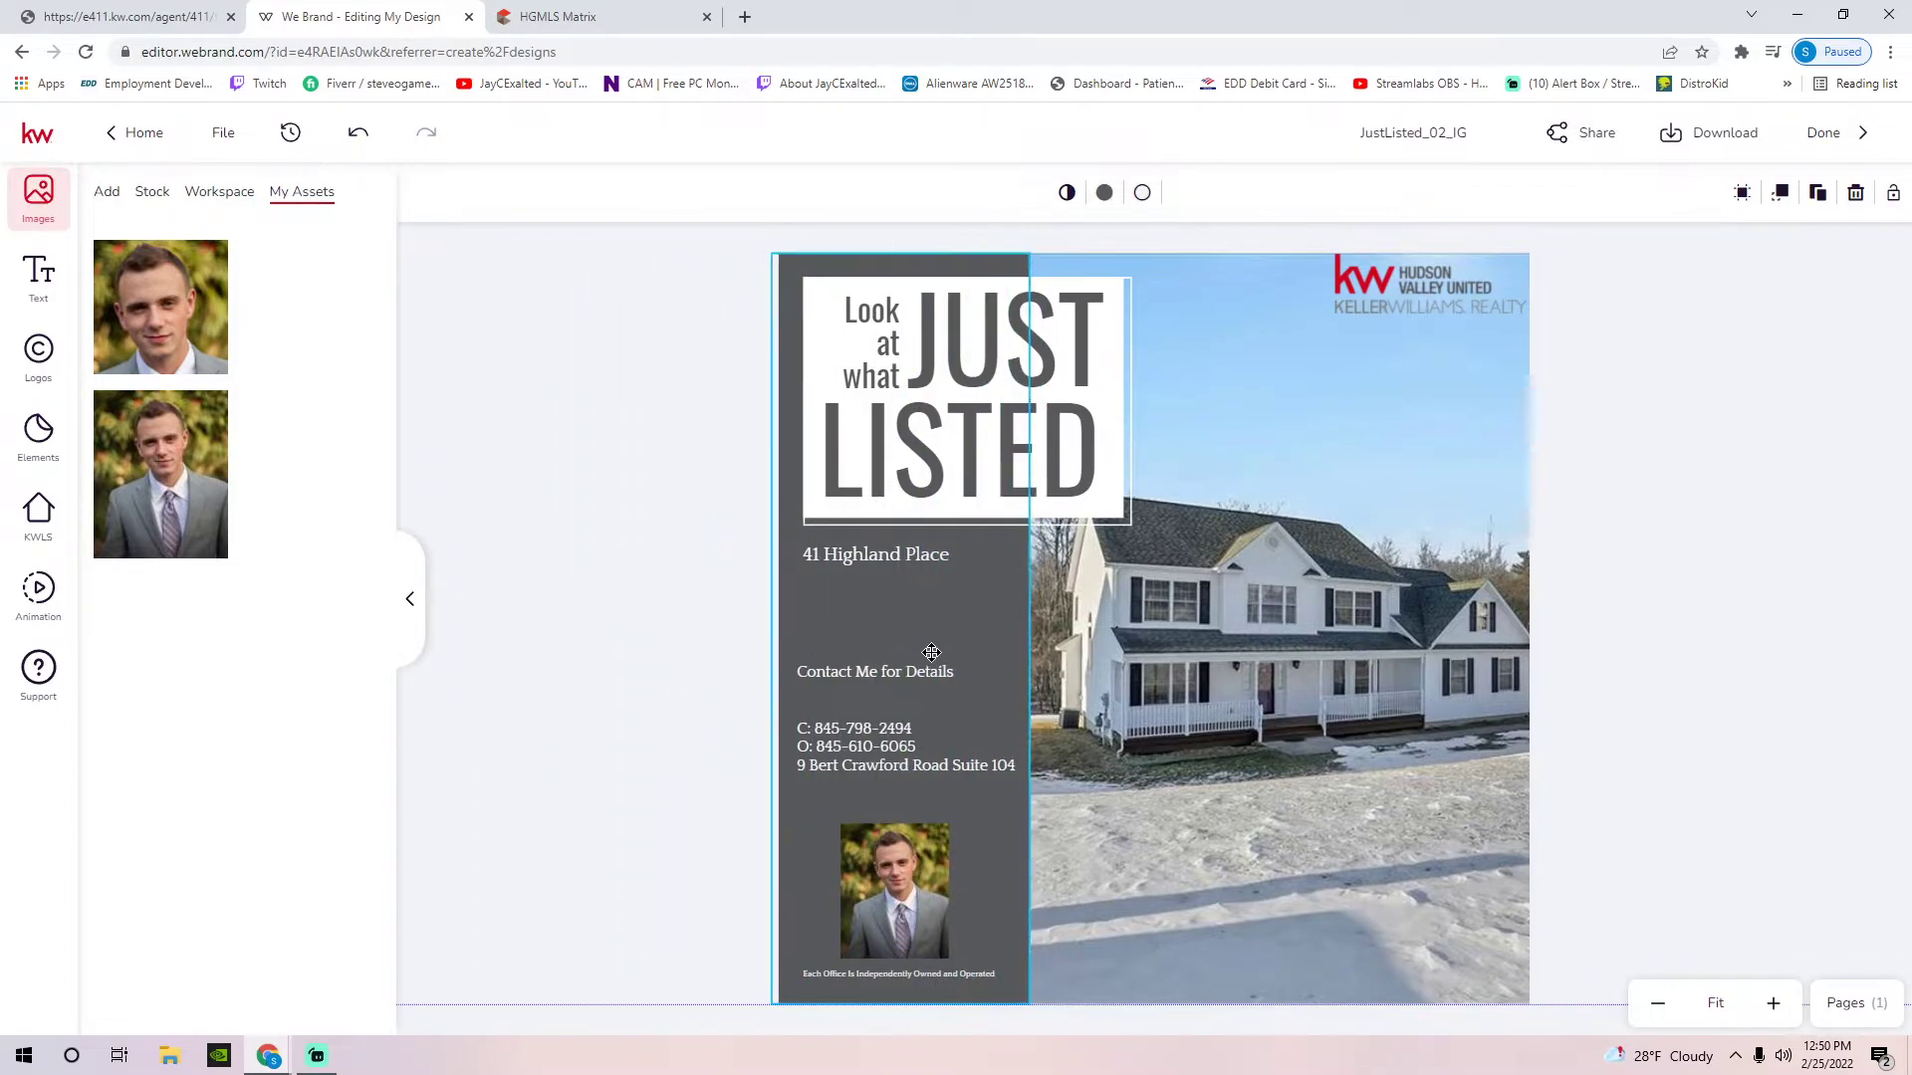
click(655, 641)
click(932, 621)
click(964, 615)
click(989, 604)
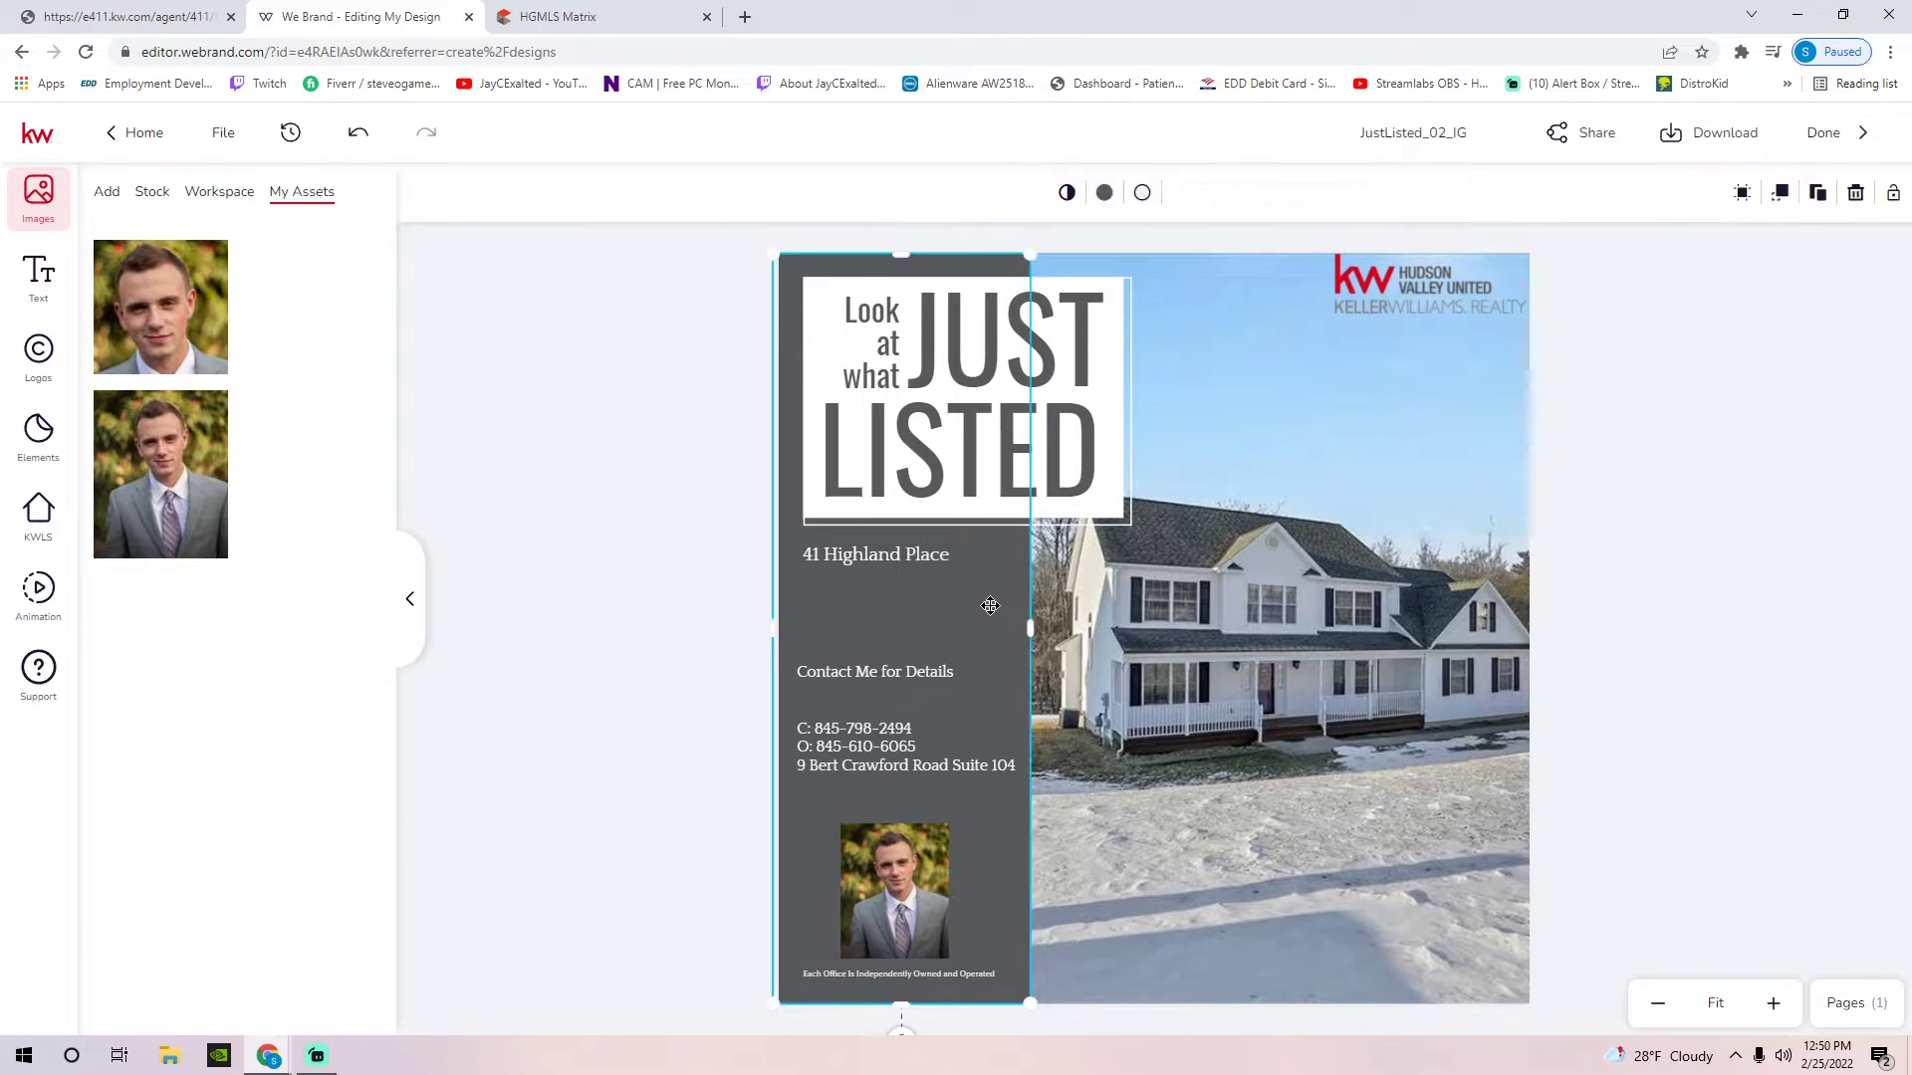
click(1113, 196)
click(1164, 342)
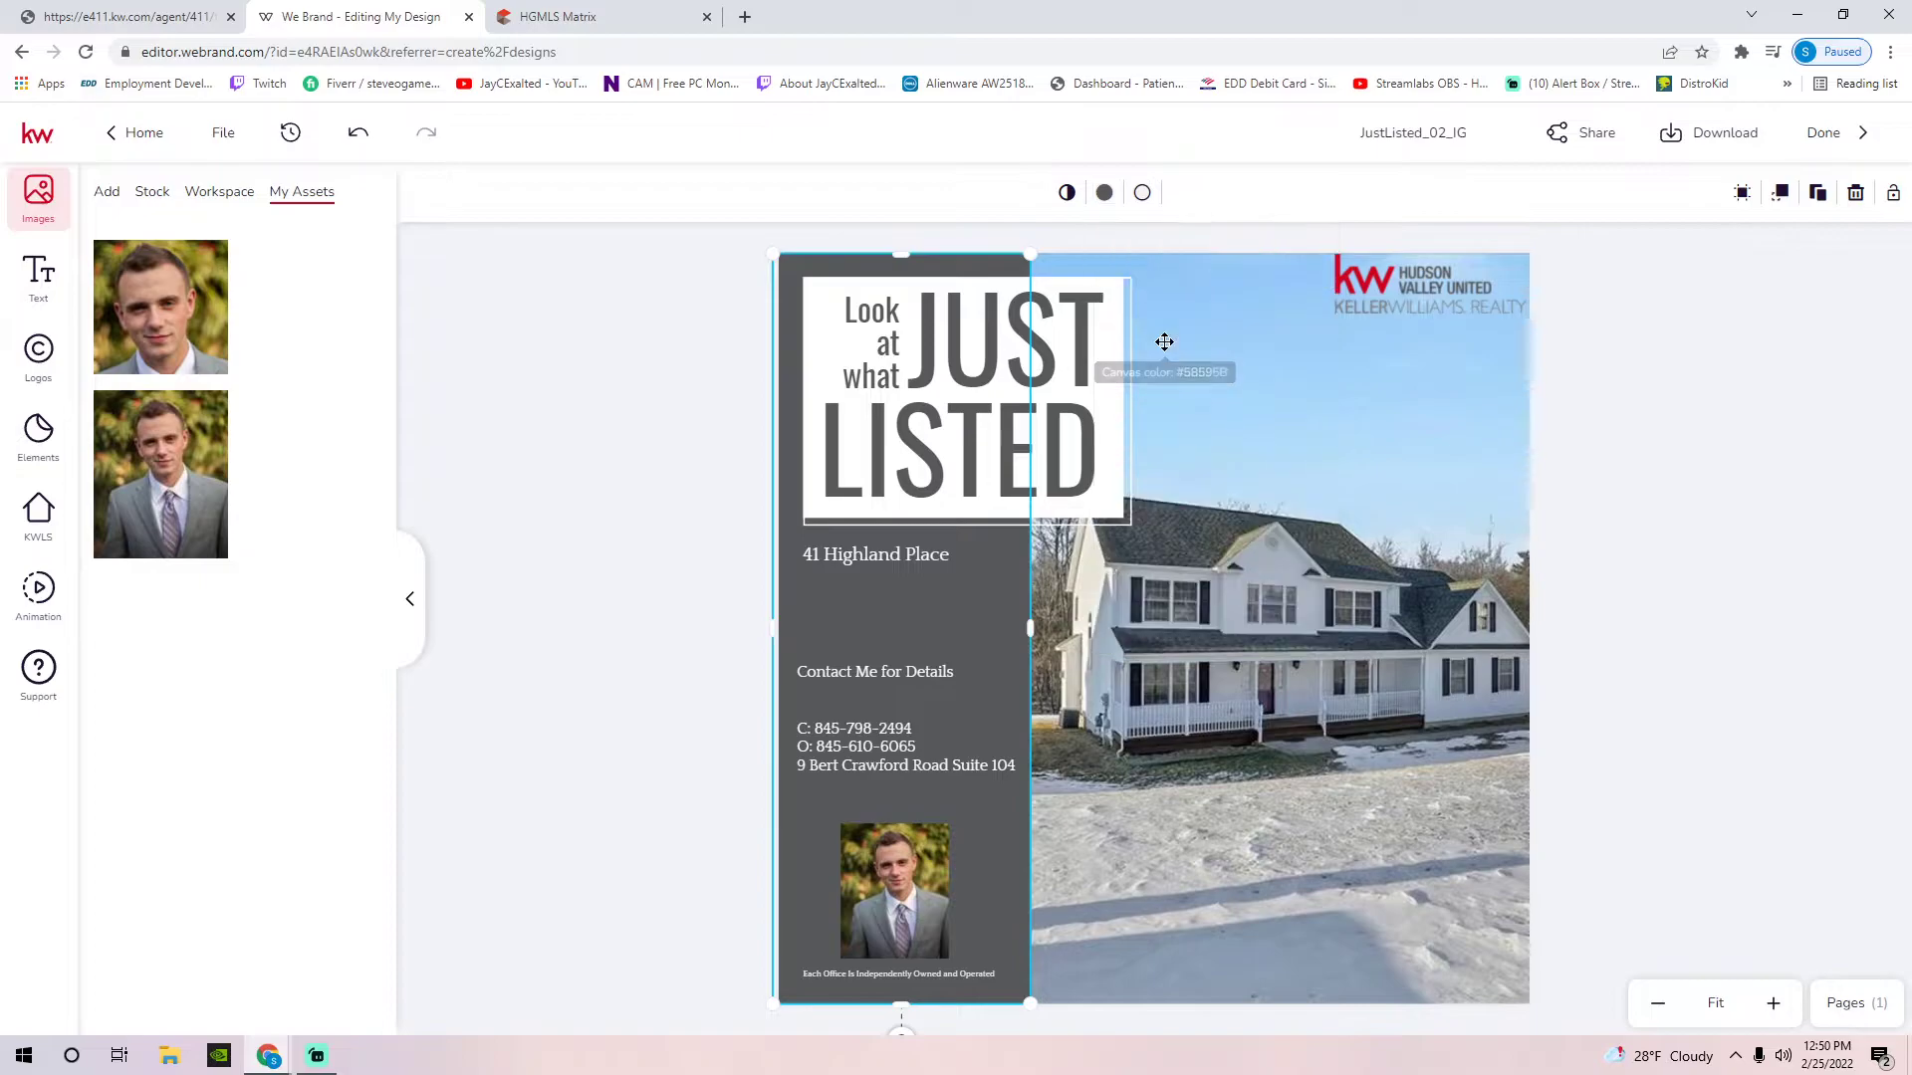
click(1103, 192)
click(1161, 370)
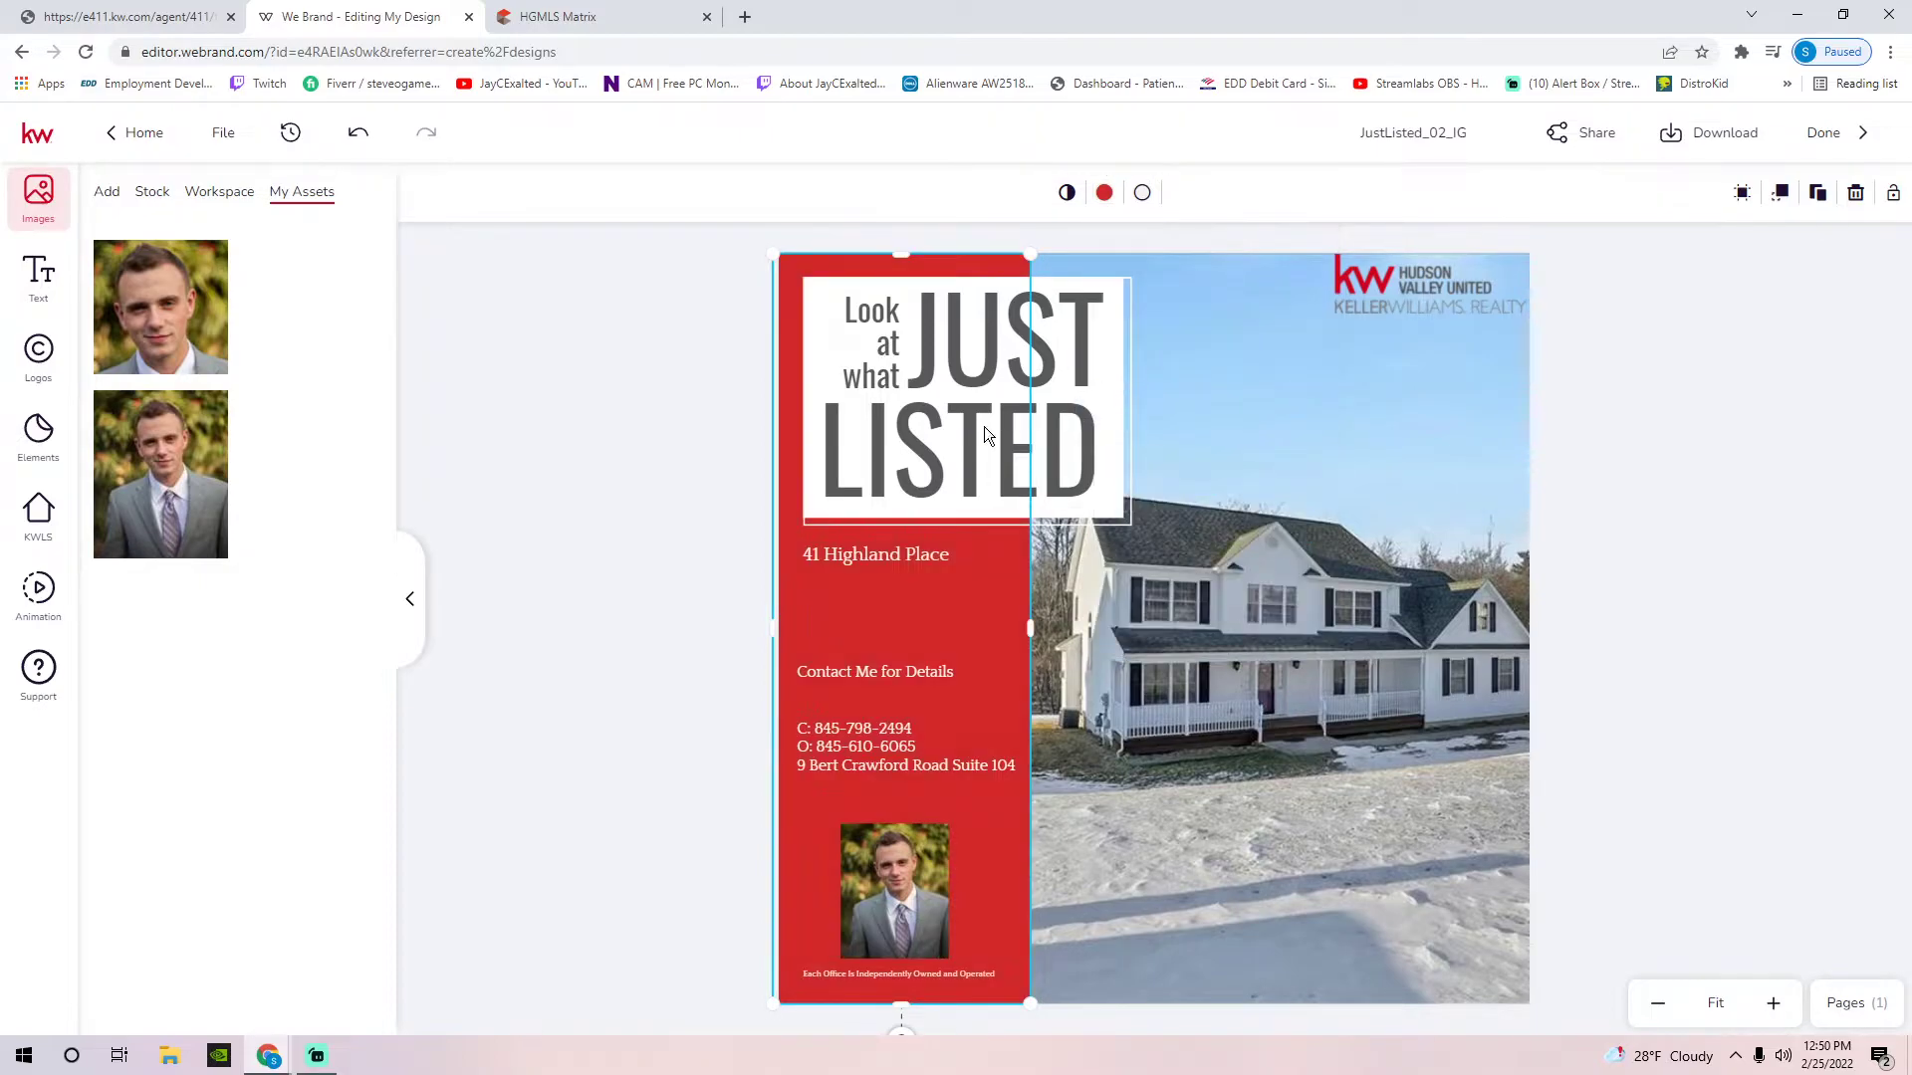
click(596, 487)
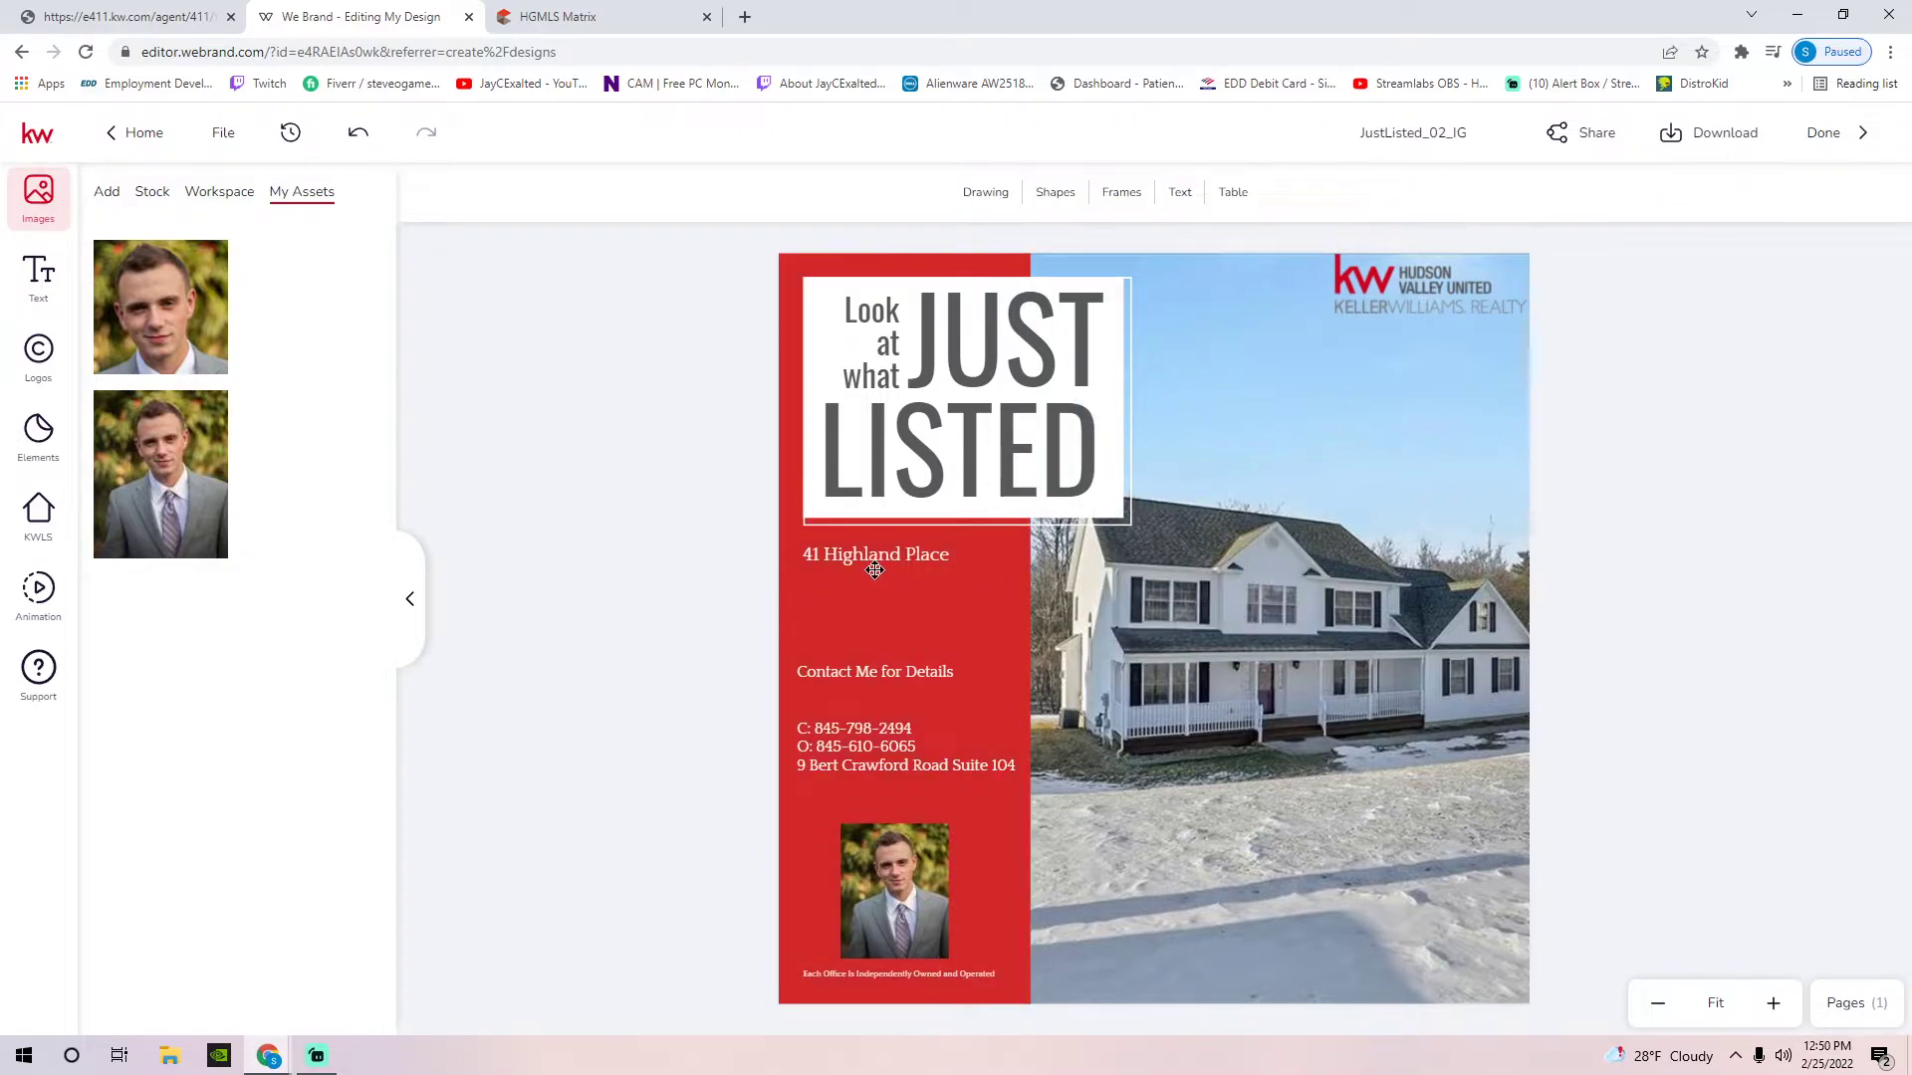
Place the agent photo flush at the red panel's lower-left edge, then select the address and show text options
drag(887, 854, 831, 856)
click(934, 976)
drag(934, 975, 908, 982)
mouse_move(843, 867)
mouse_down()
mouse_move(888, 882)
mouse_move(854, 877)
mouse_up()
click(1587, 785)
click(886, 875)
click(832, 1007)
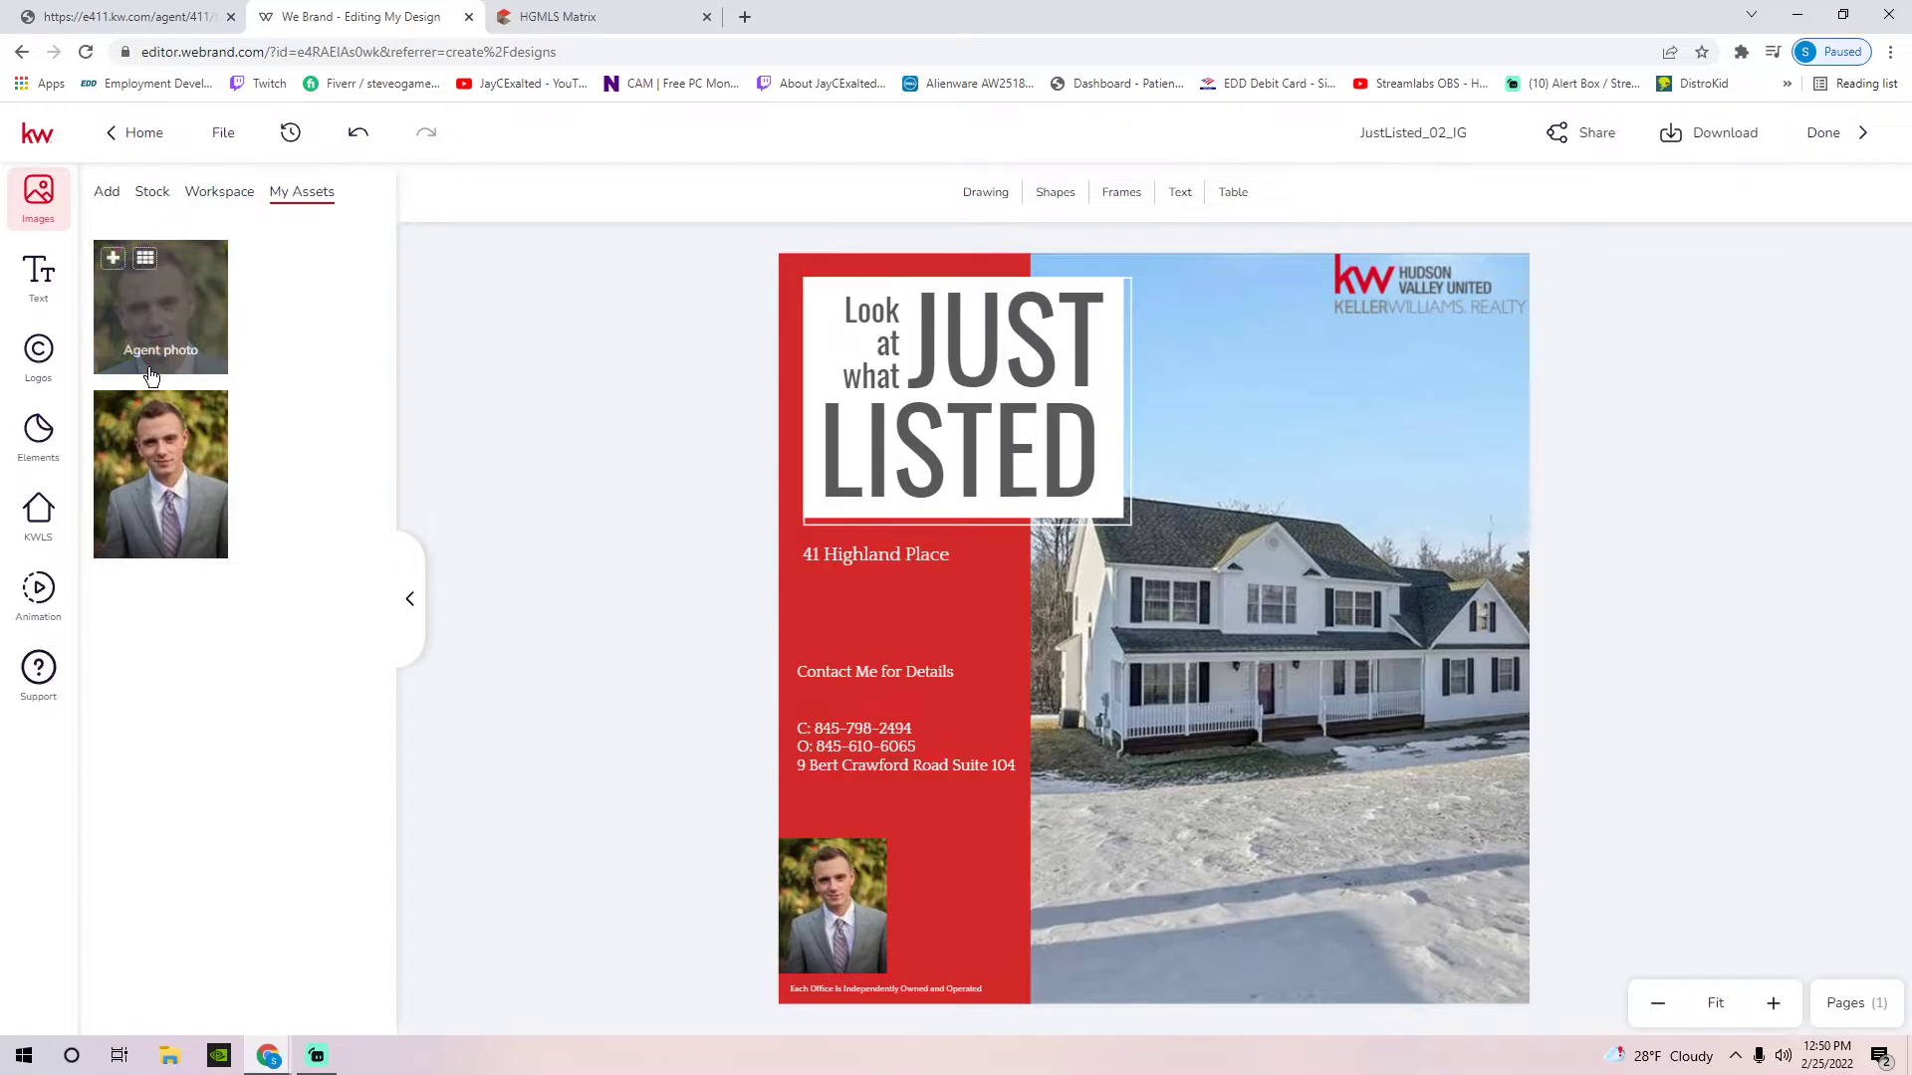
click(877, 558)
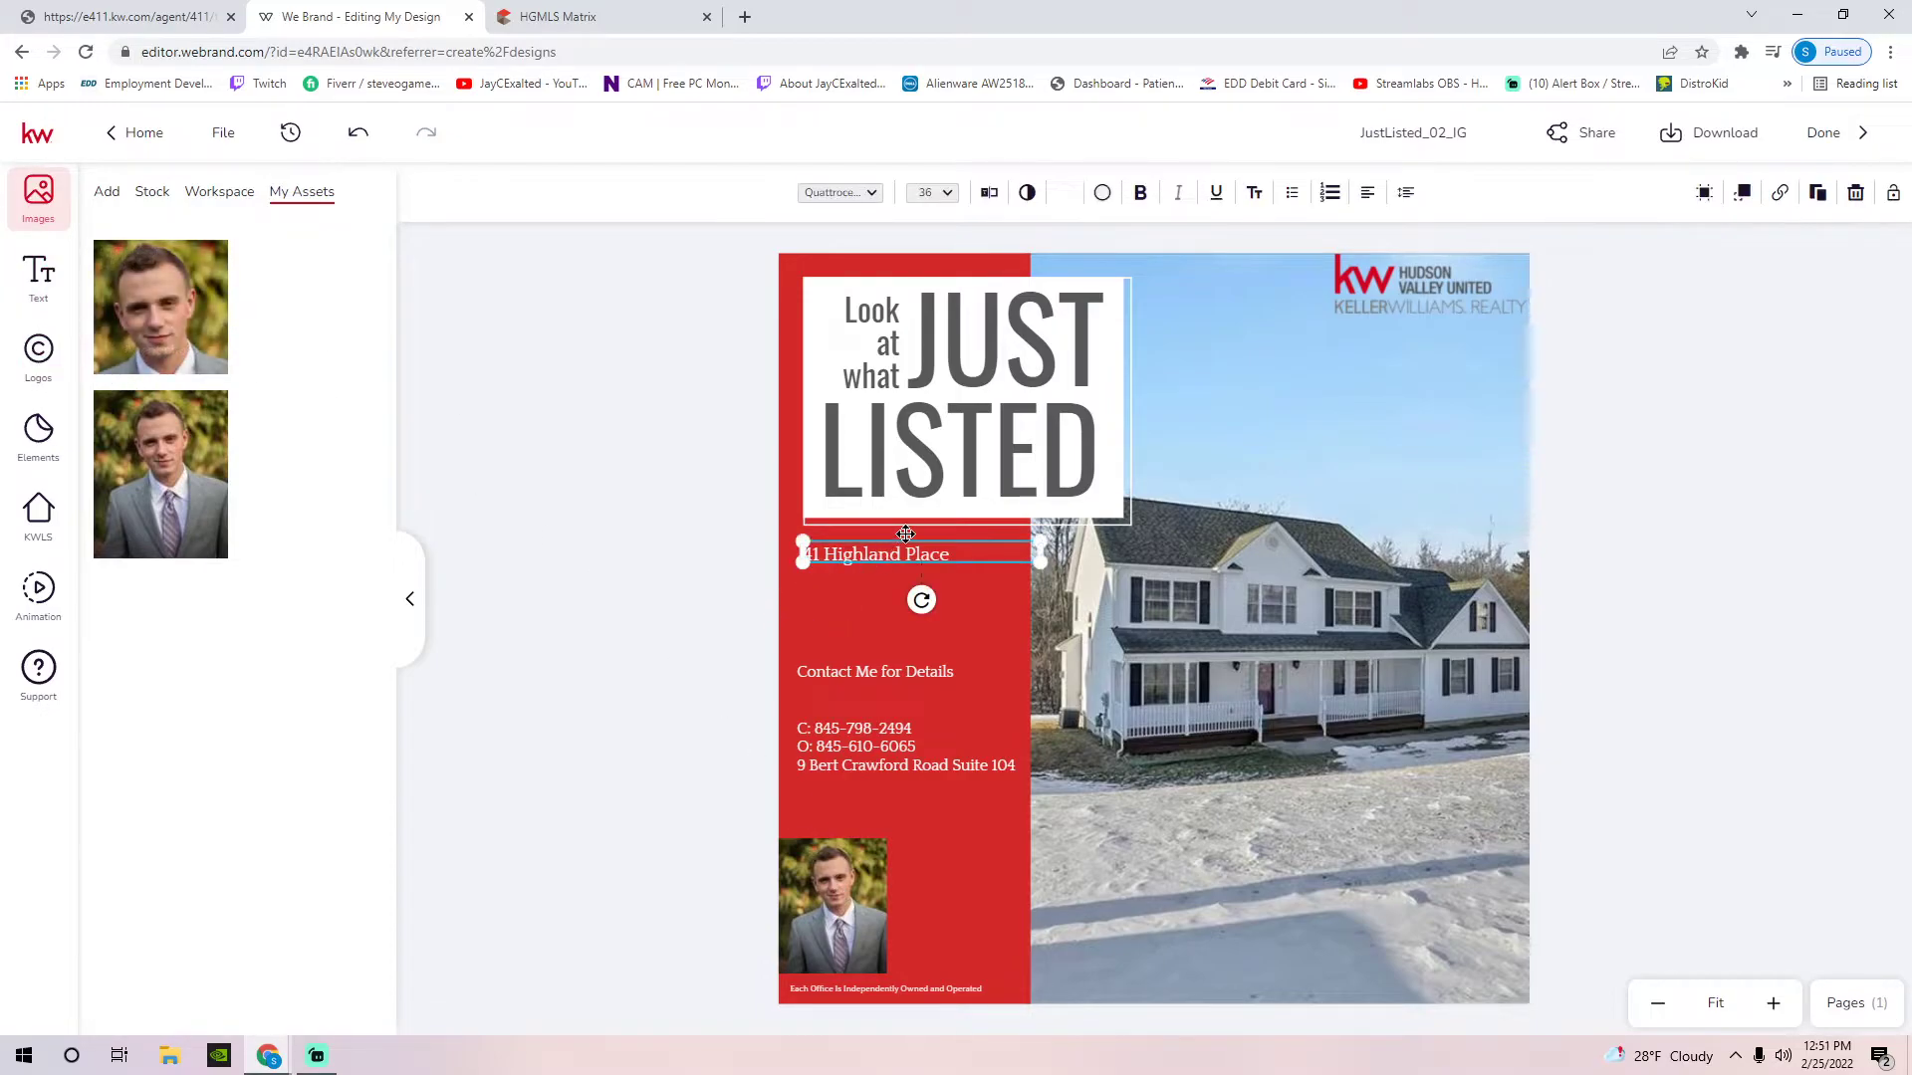
click(36, 276)
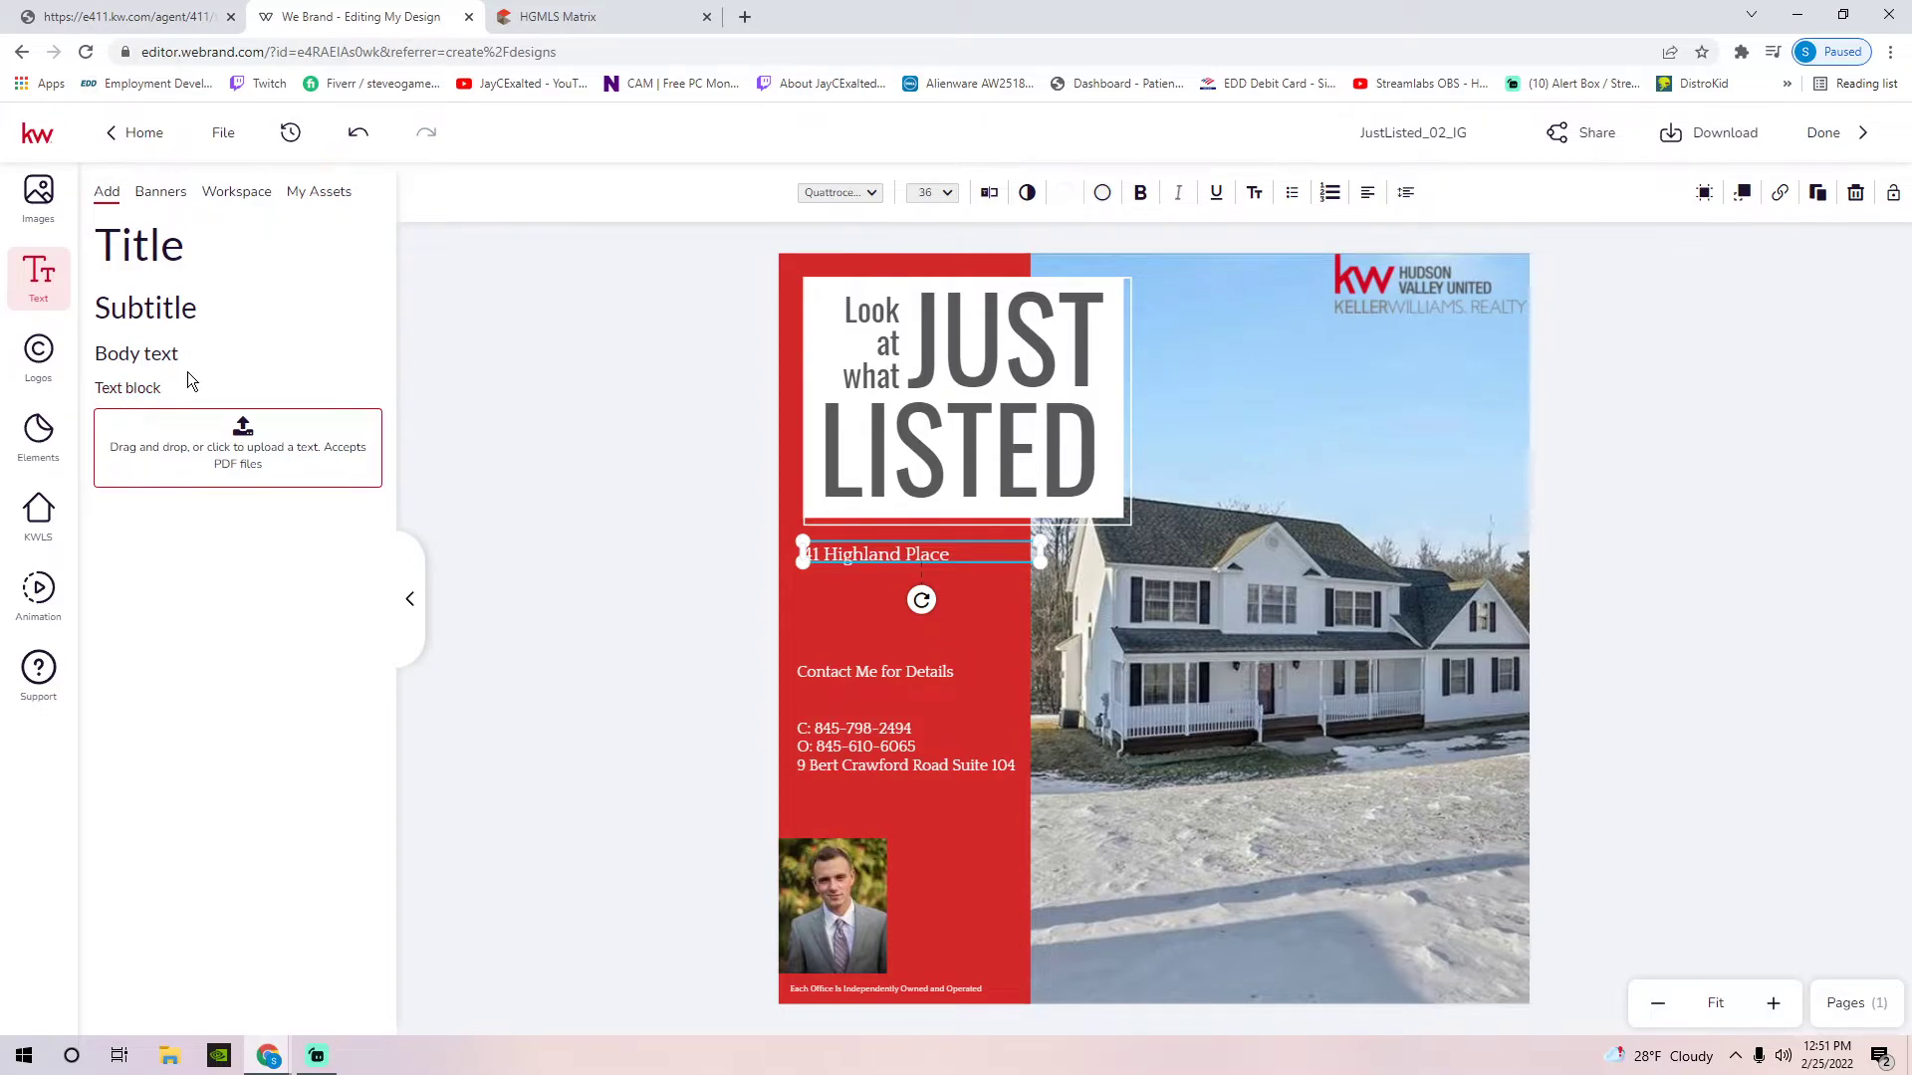
click(857, 596)
click(840, 555)
key(ctrl+c)
key(ctrl+v)
drag(1295, 637, 880, 620)
double_click(882, 611)
text(asdfsadf)
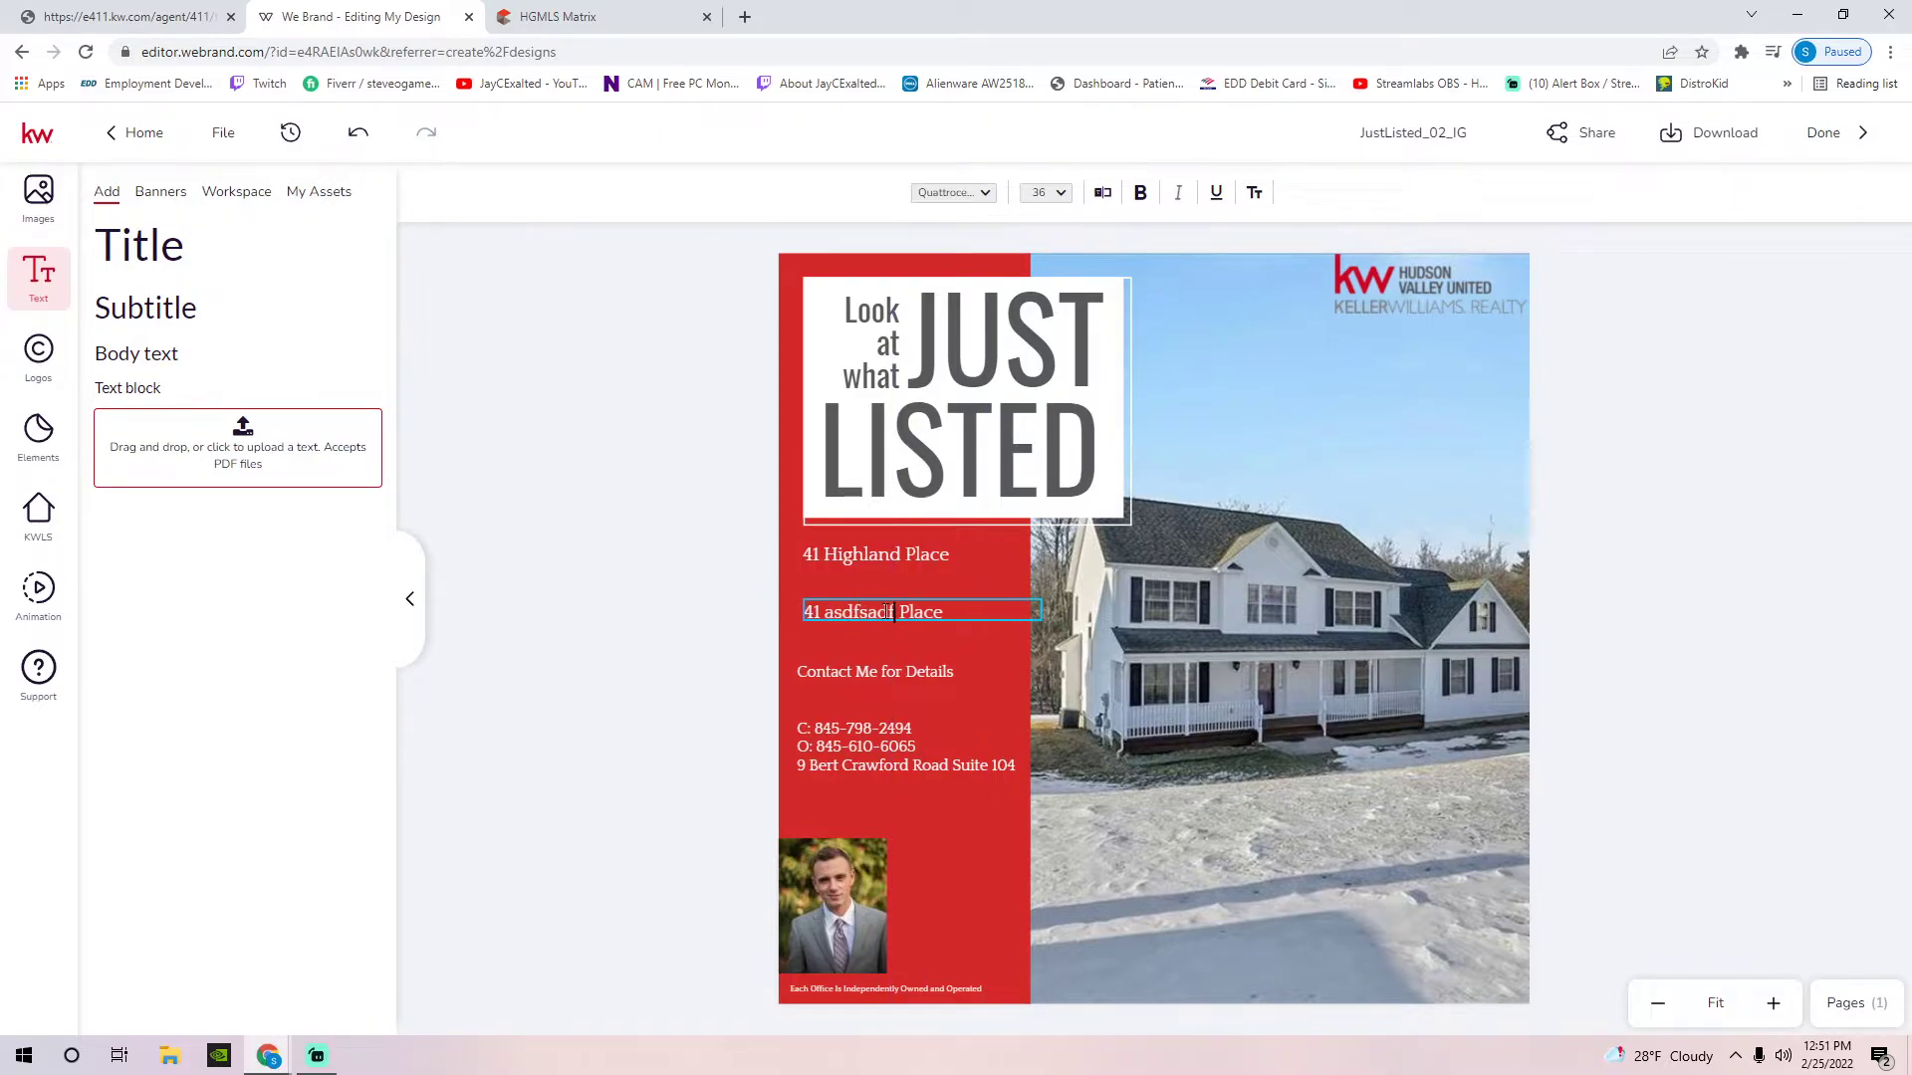
key(Escape)
key(Delete)
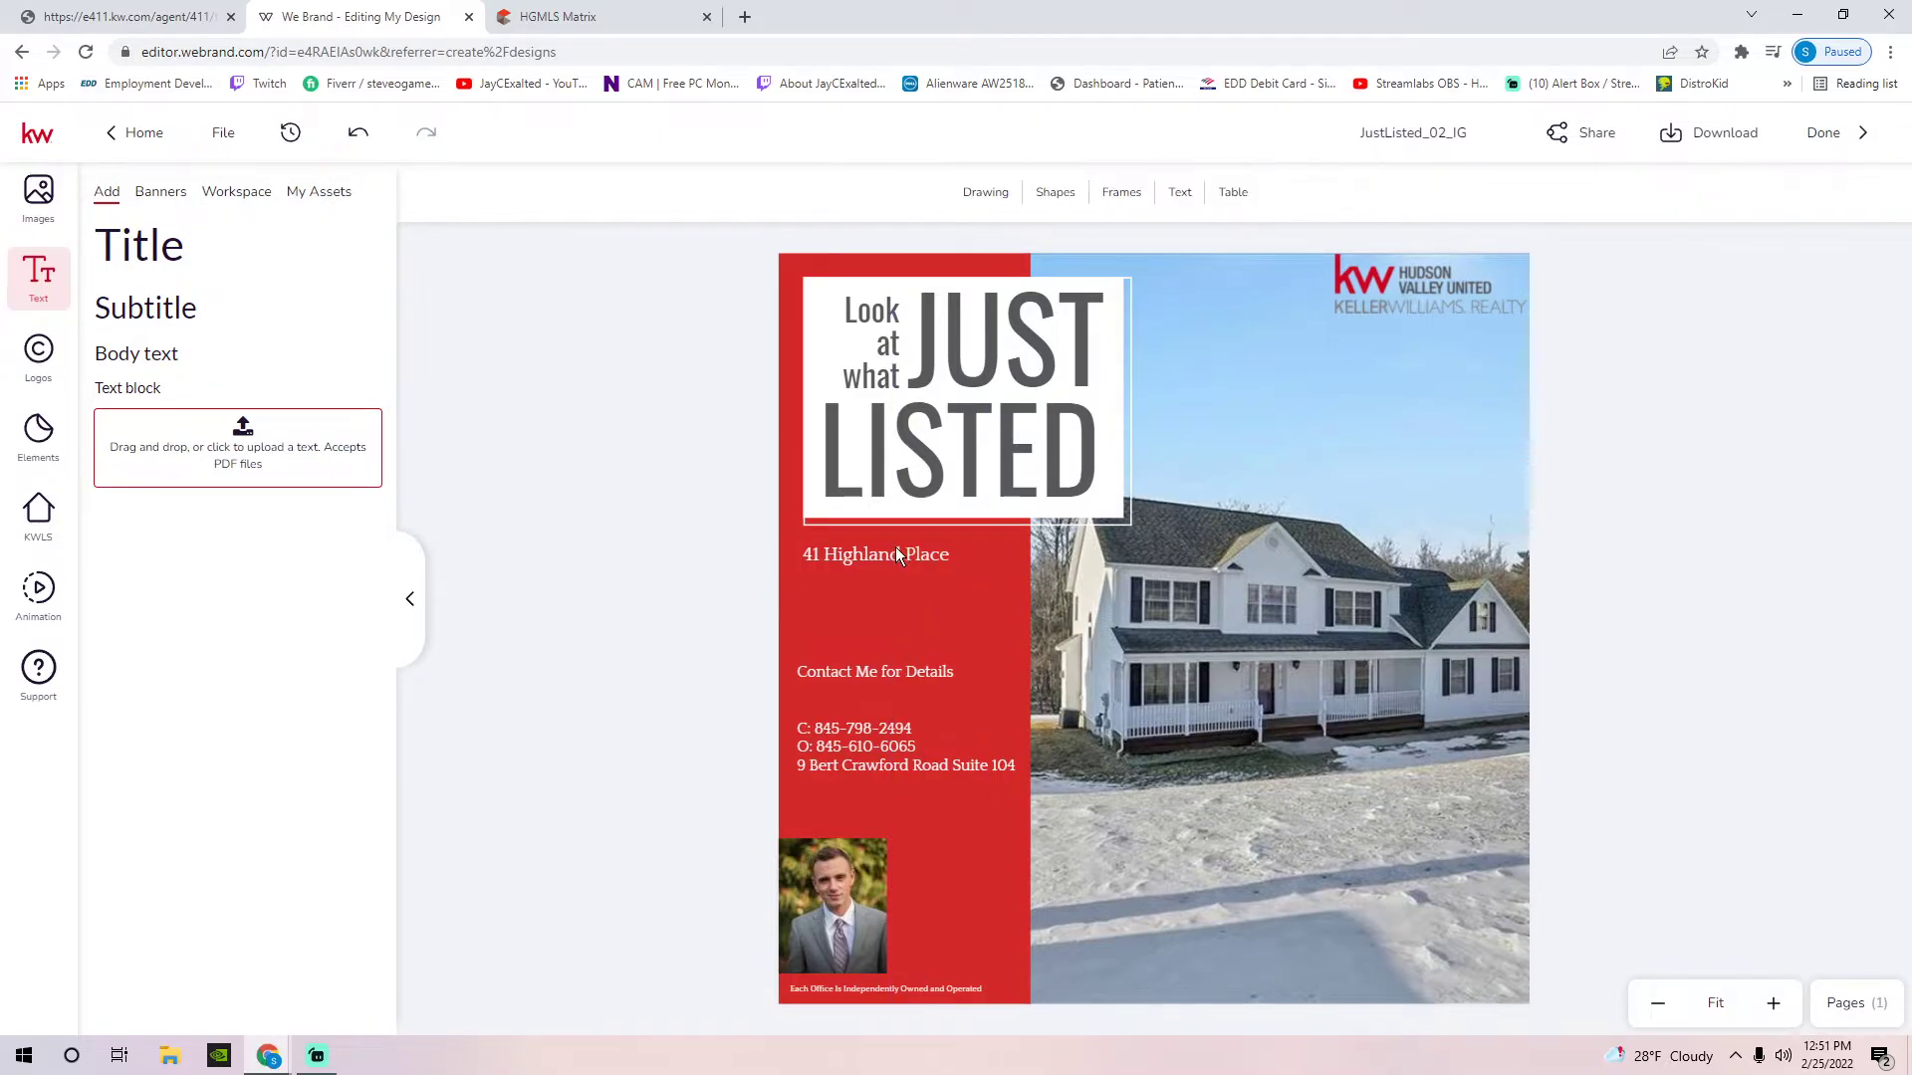
click(897, 557)
click(956, 554)
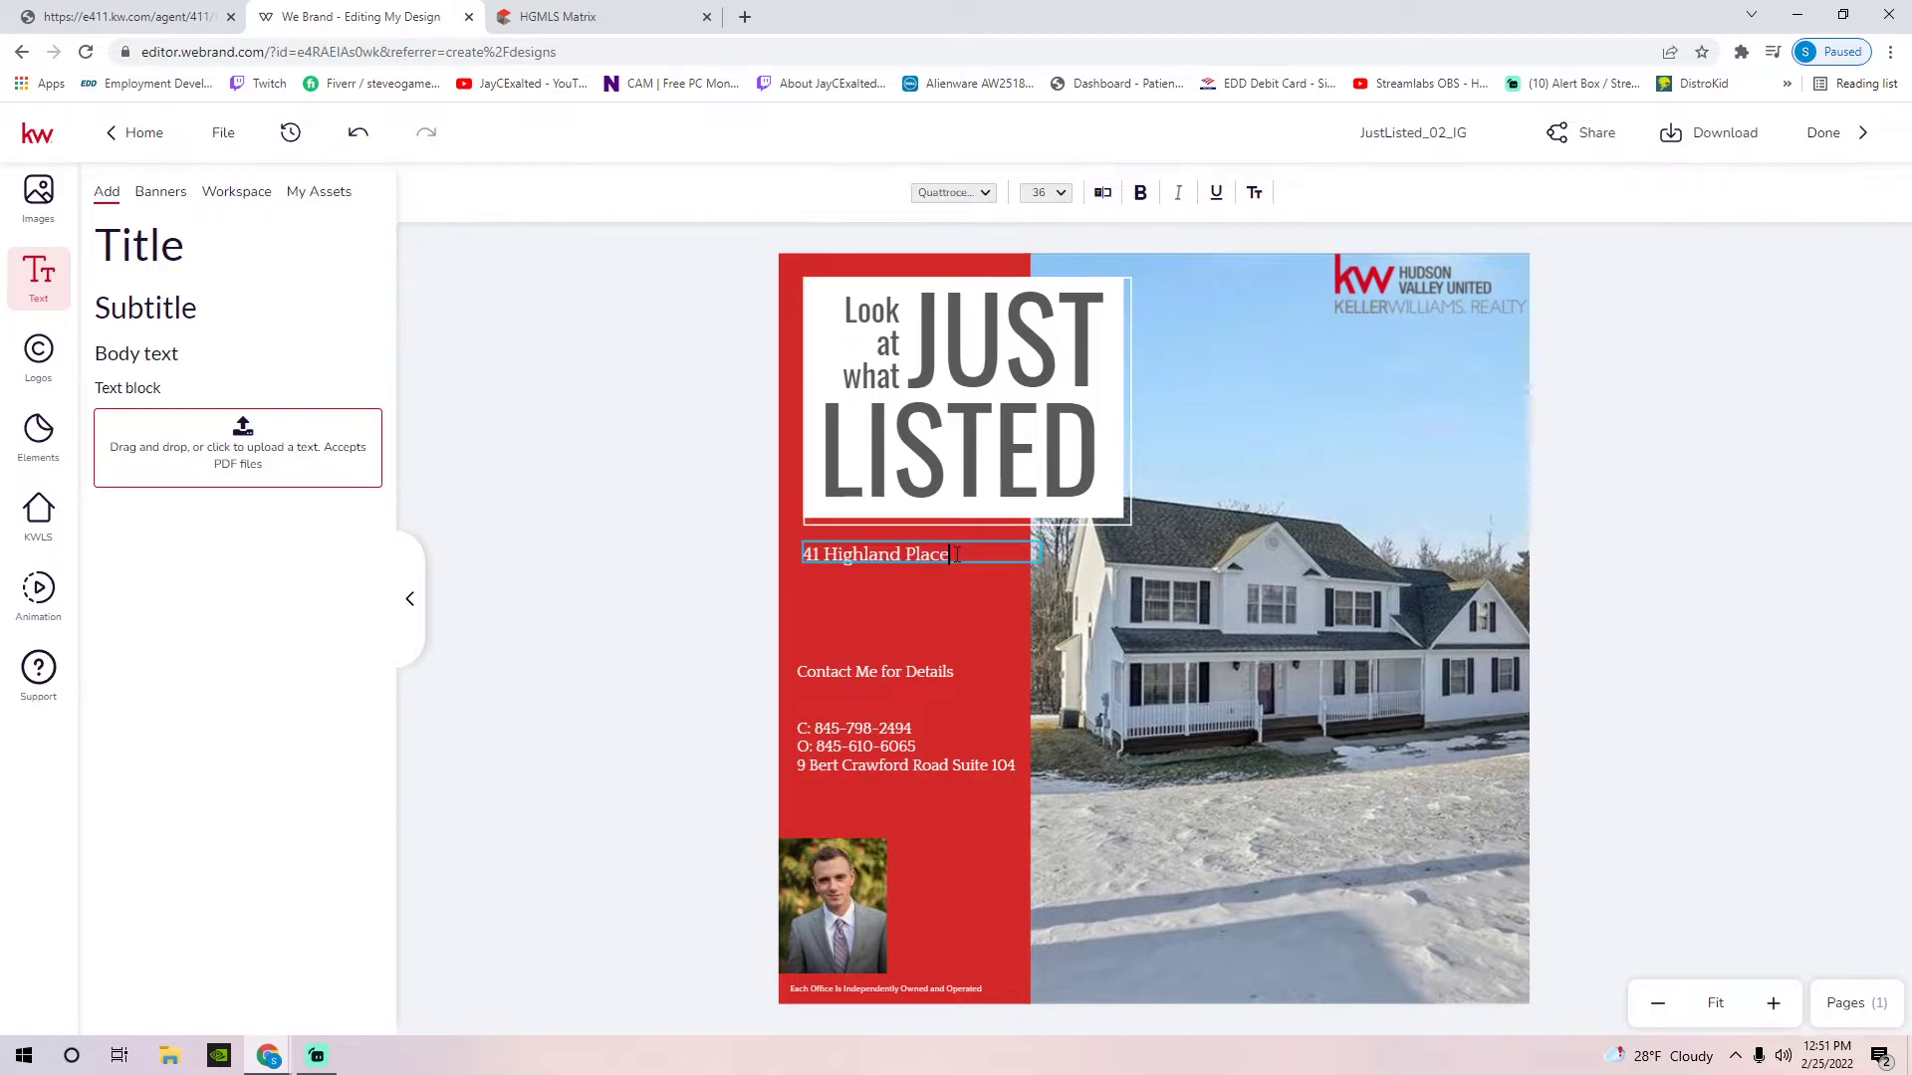
drag(954, 554, 787, 554)
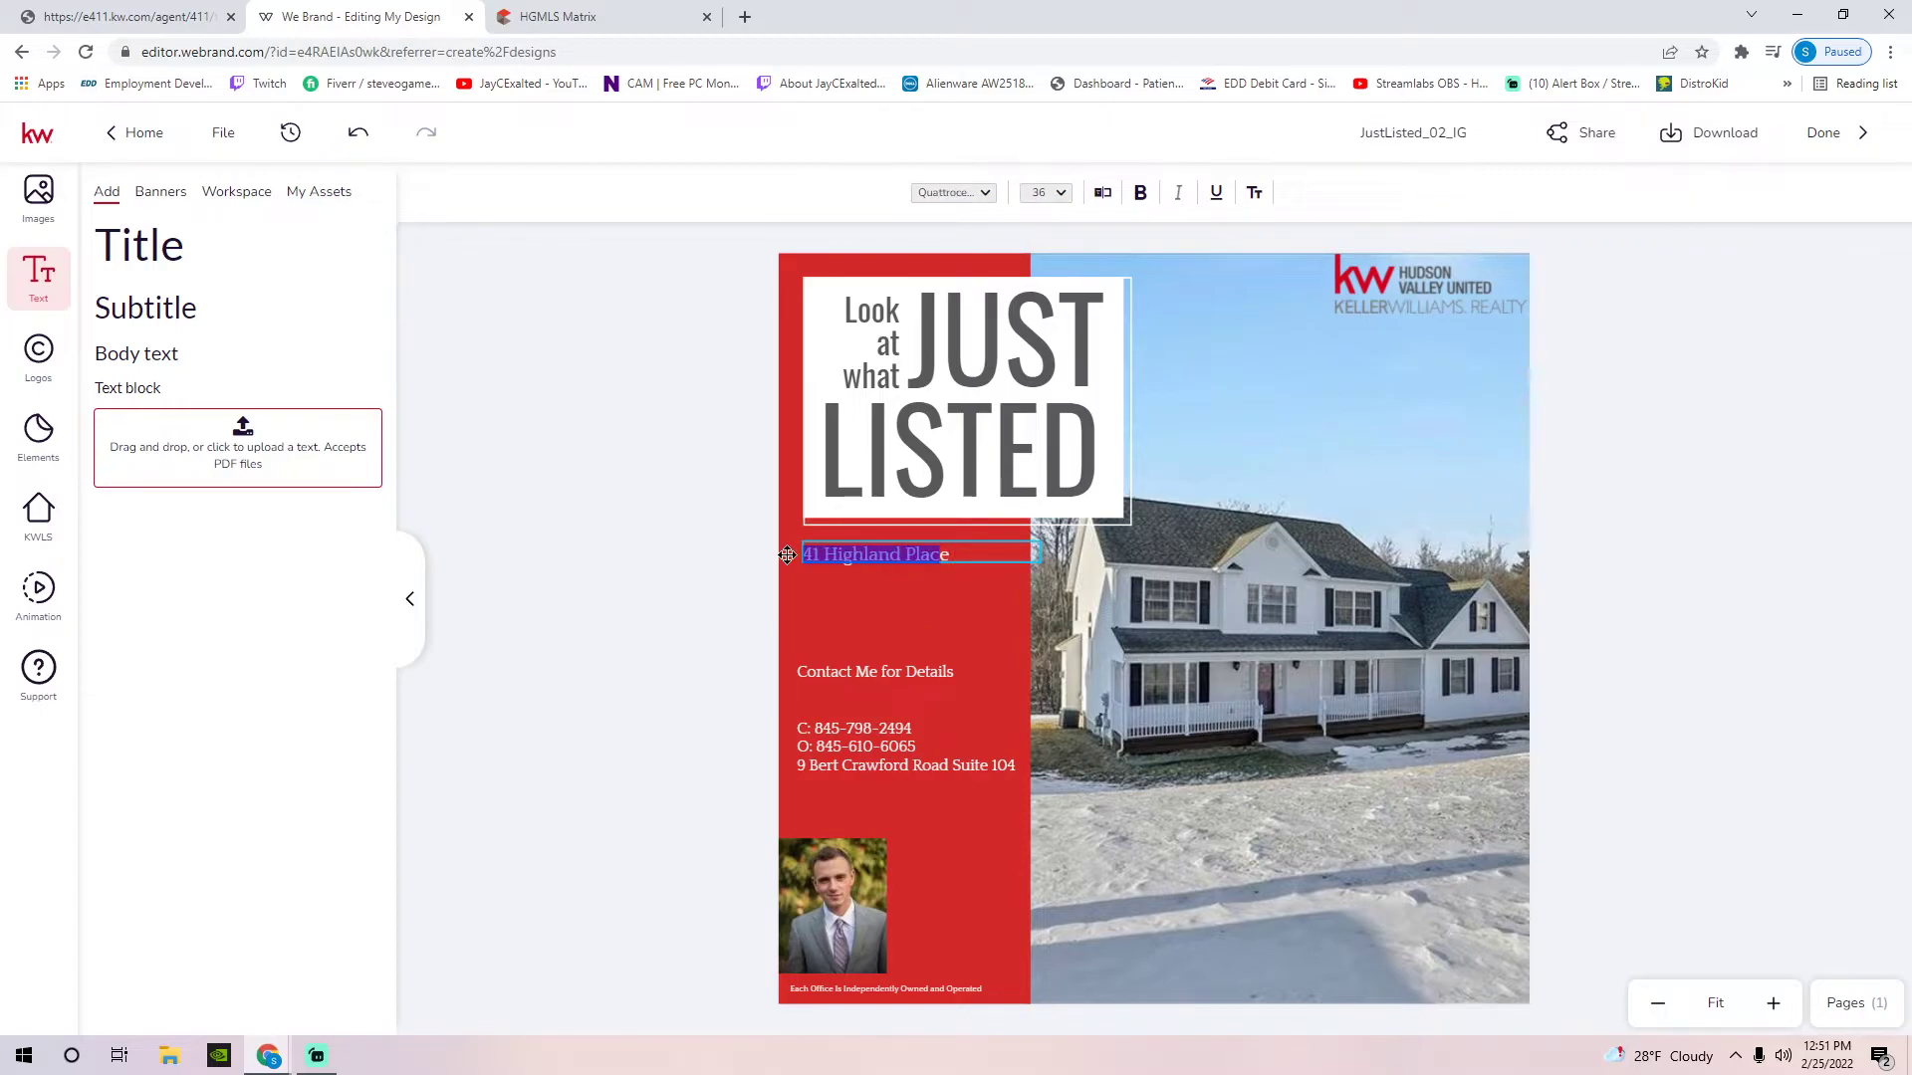
click(1065, 199)
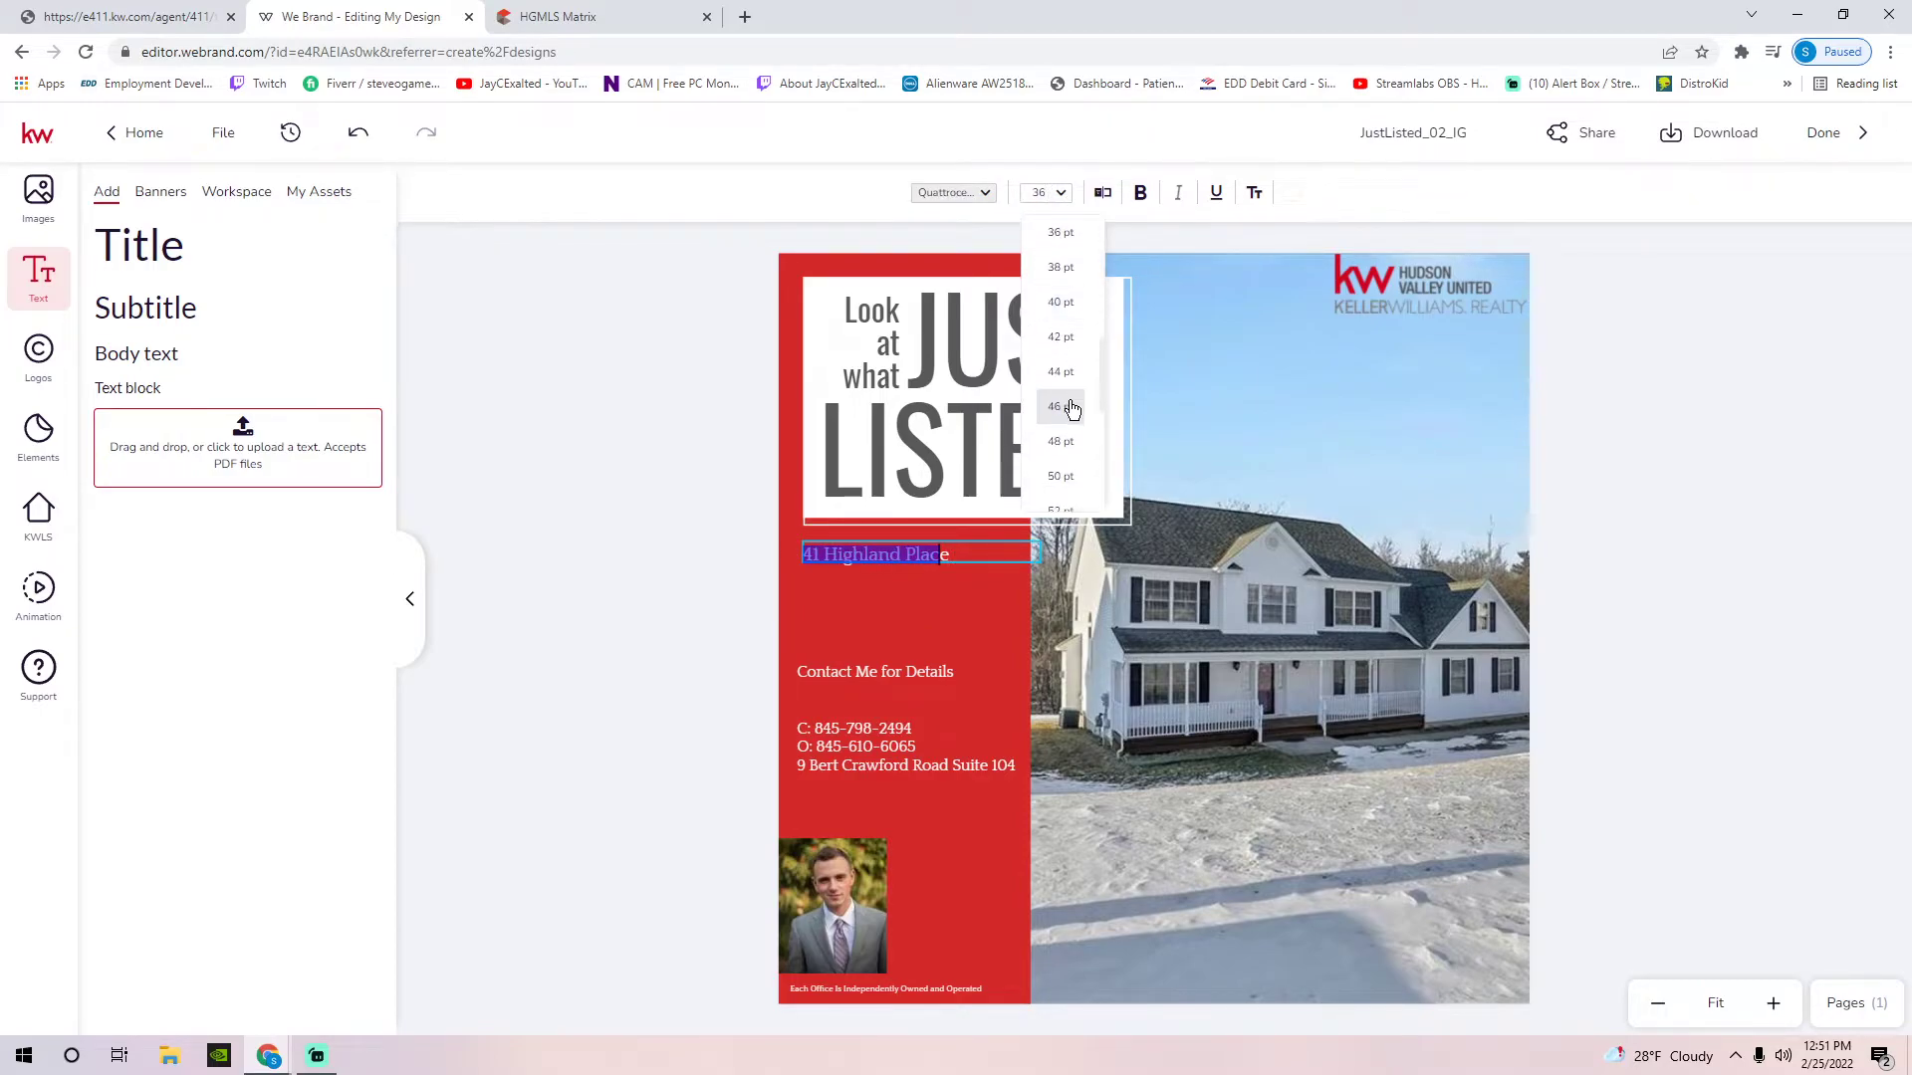
click(1060, 407)
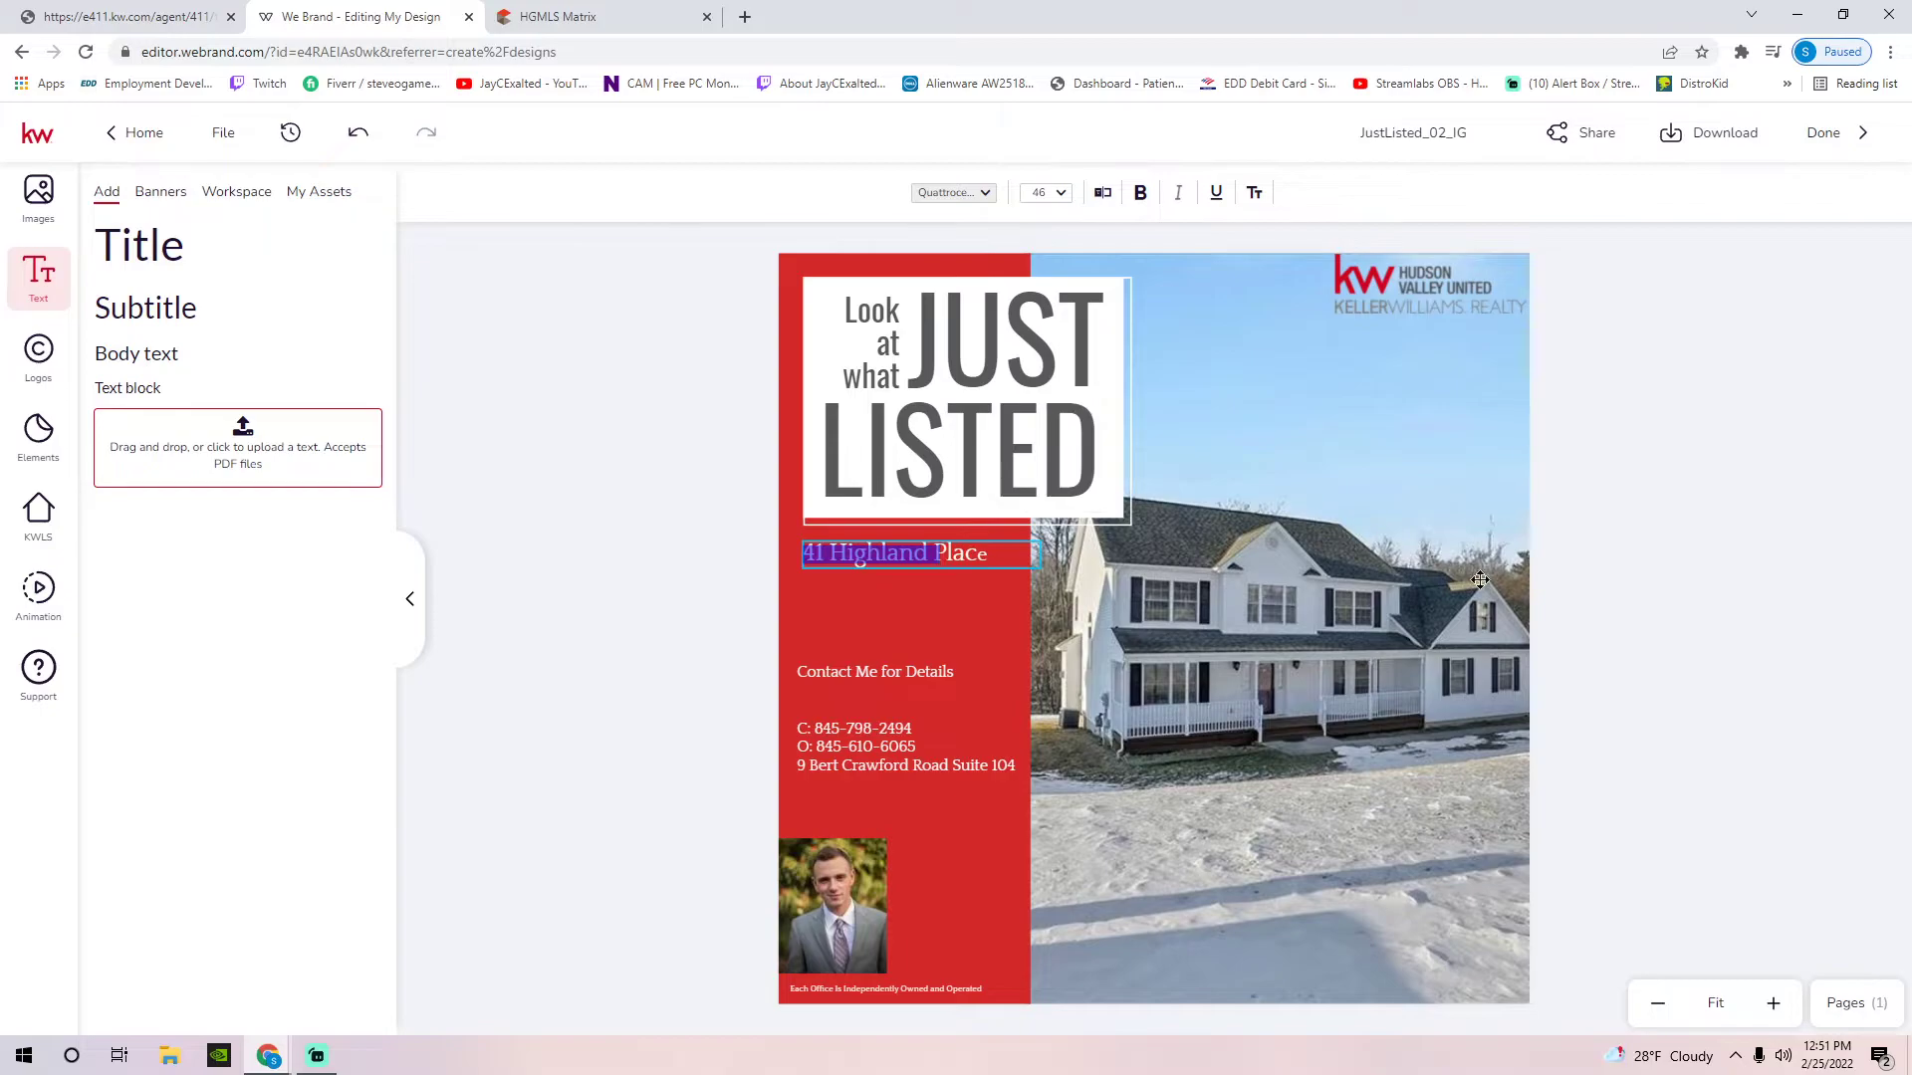
double_click(999, 556)
click(1002, 556)
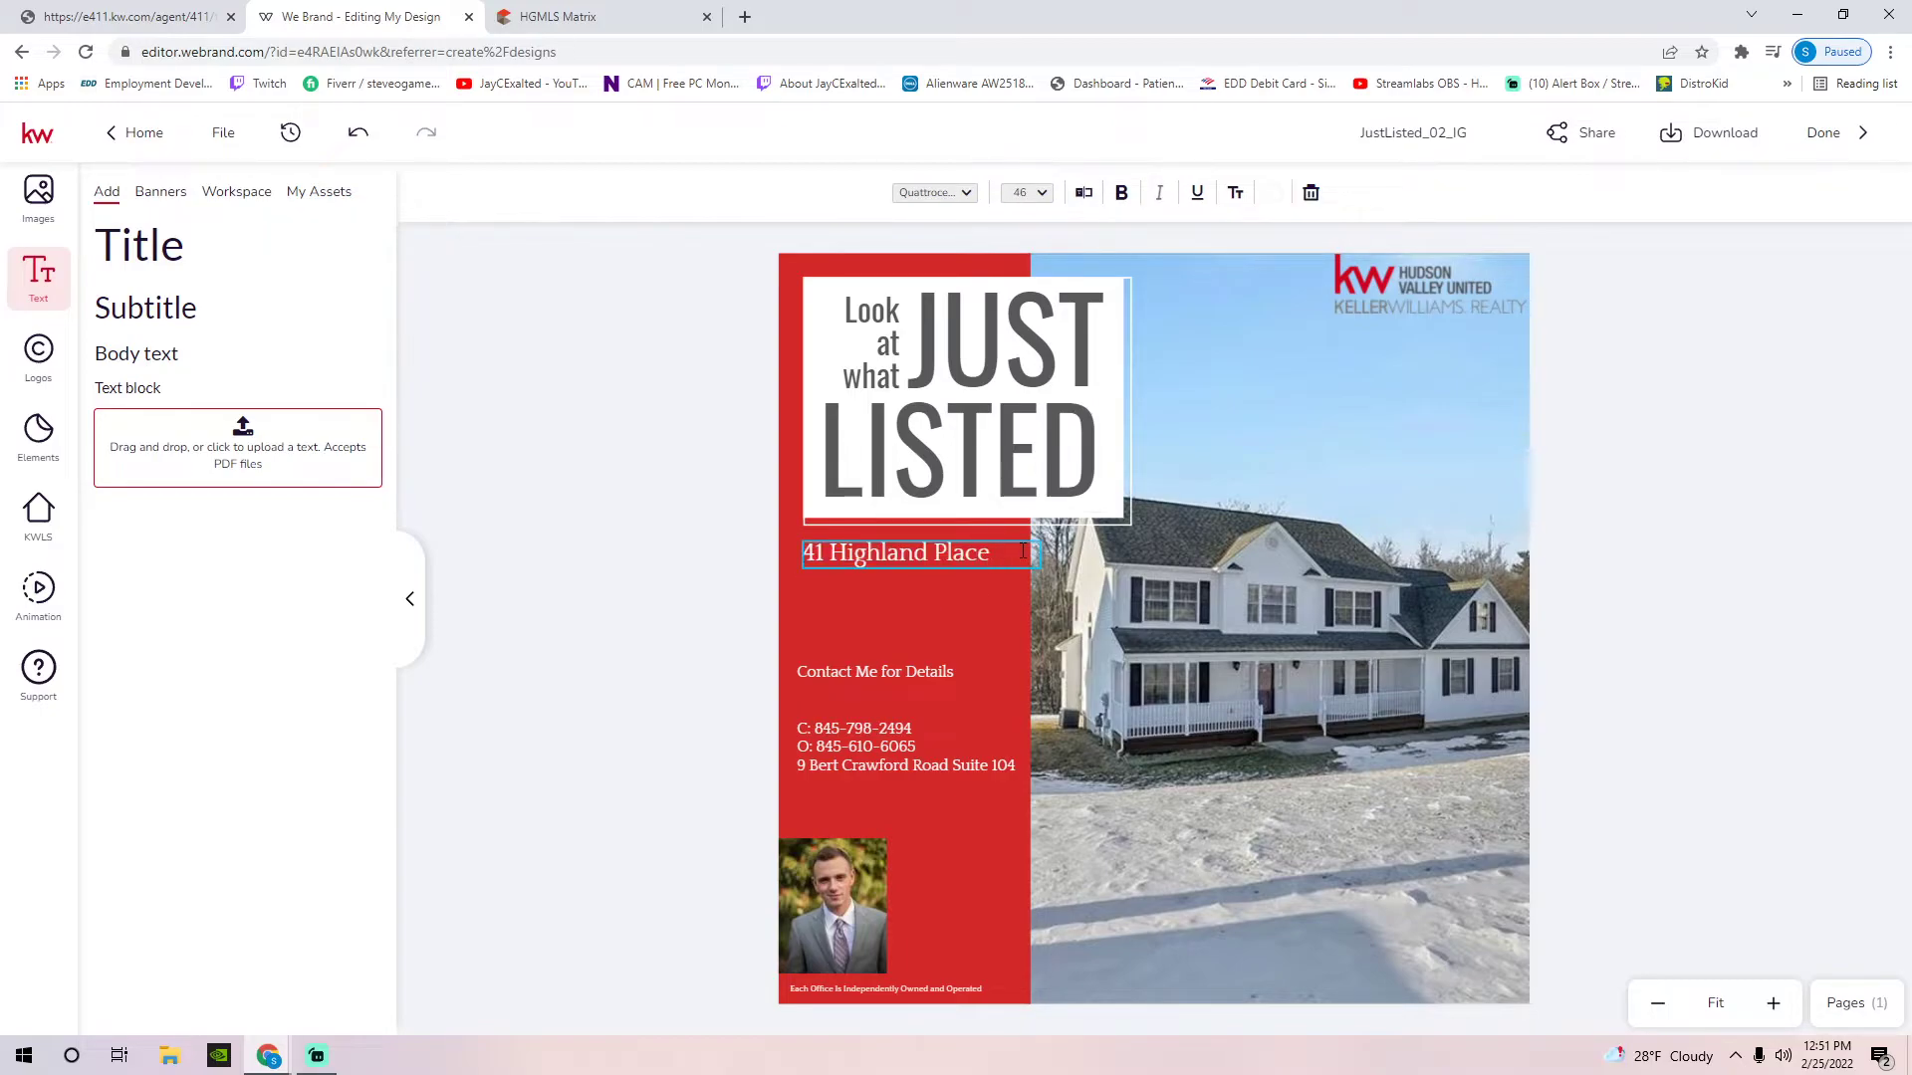
click(1643, 659)
mouse_move(1049, 538)
mouse_down()
mouse_move(1238, 469)
mouse_move(1050, 496)
mouse_move(1055, 536)
mouse_up()
click(1375, 306)
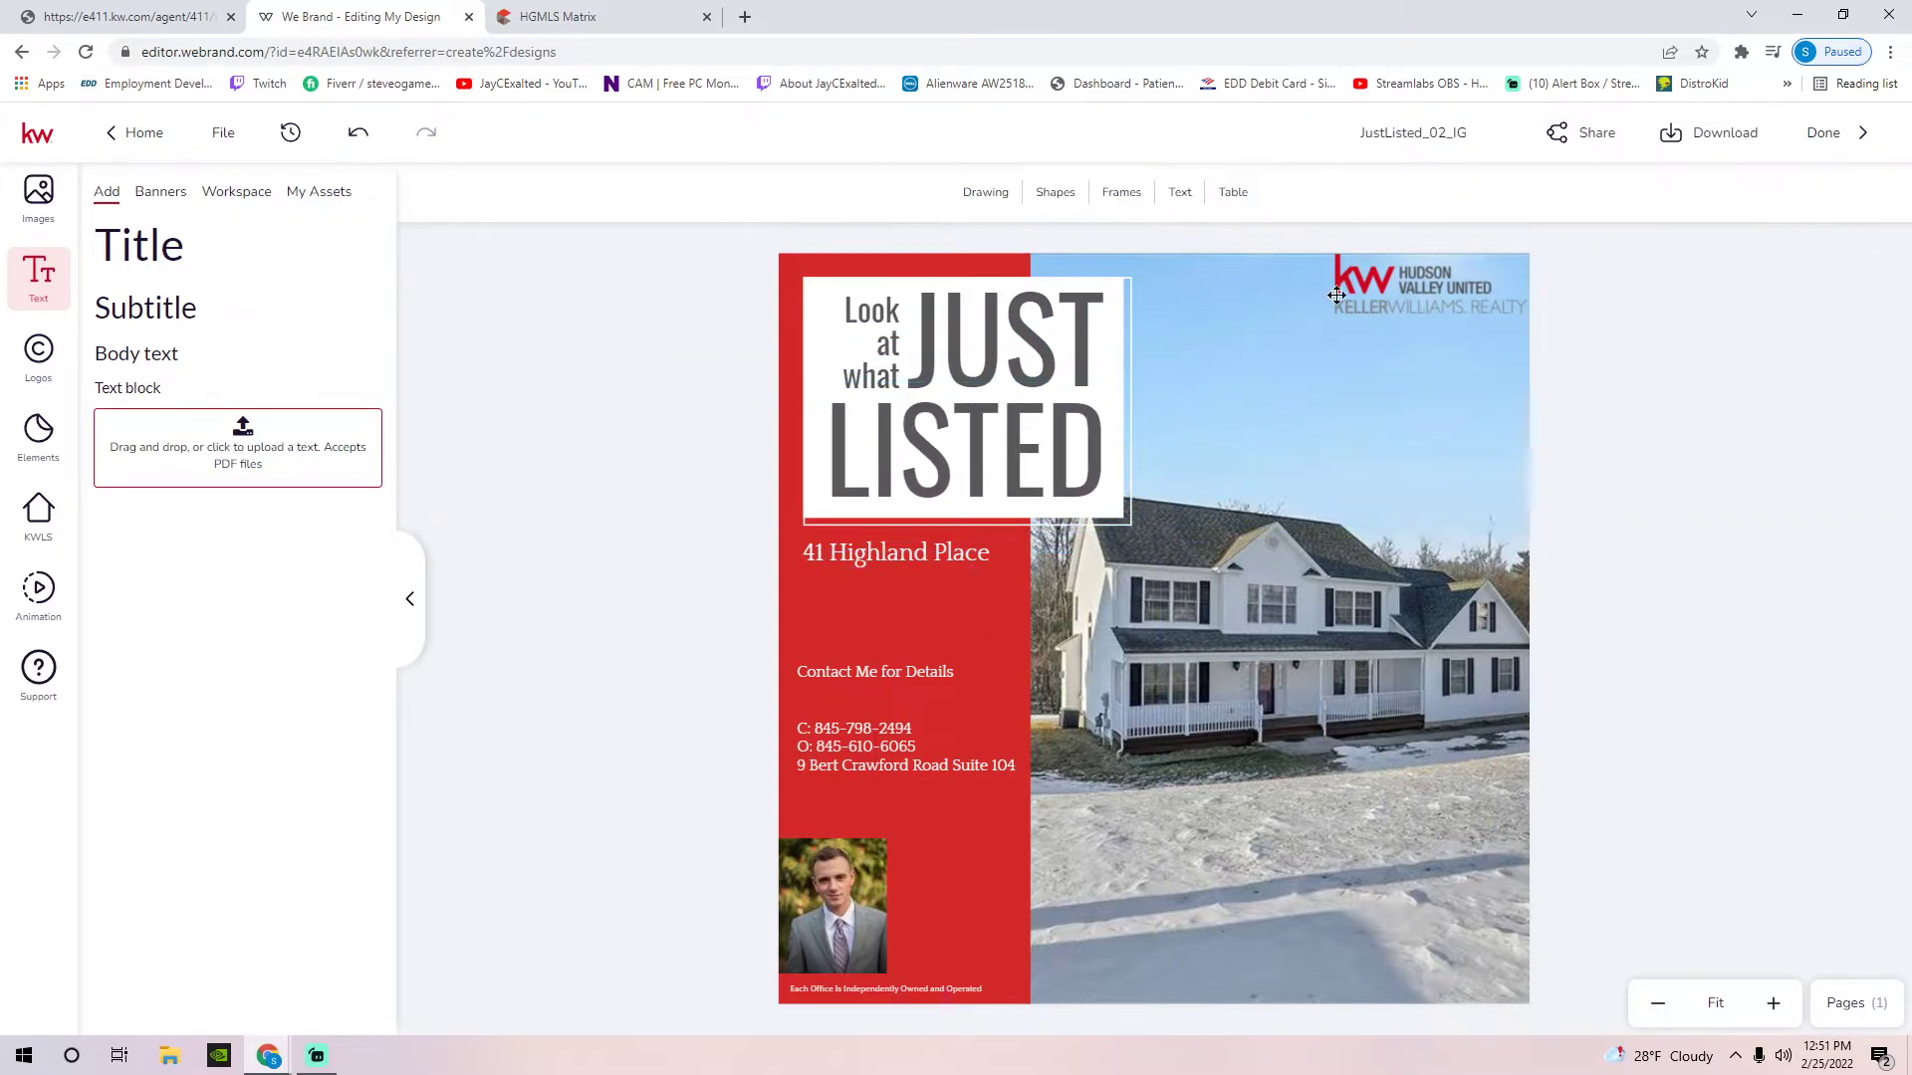
click(904, 563)
drag(1041, 538, 1078, 548)
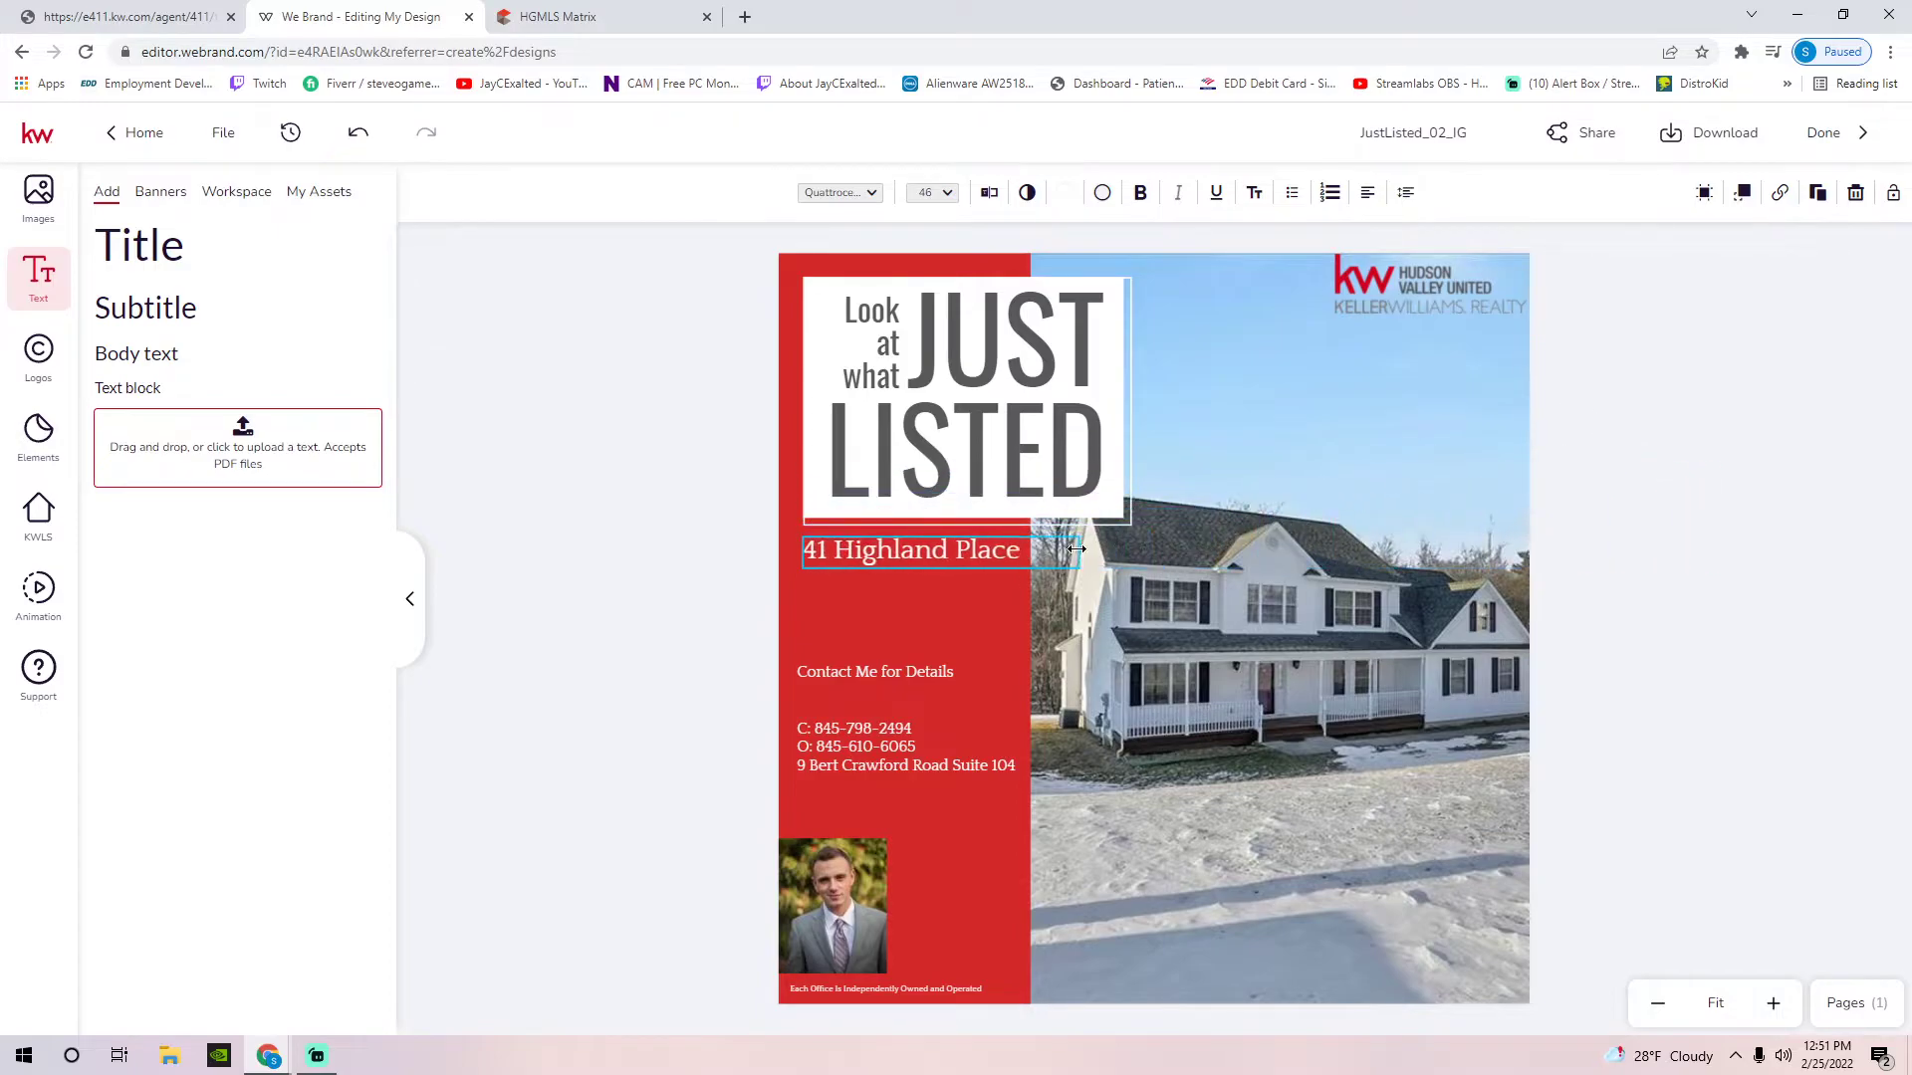
drag(910, 563, 1280, 387)
drag(1455, 358, 1471, 977)
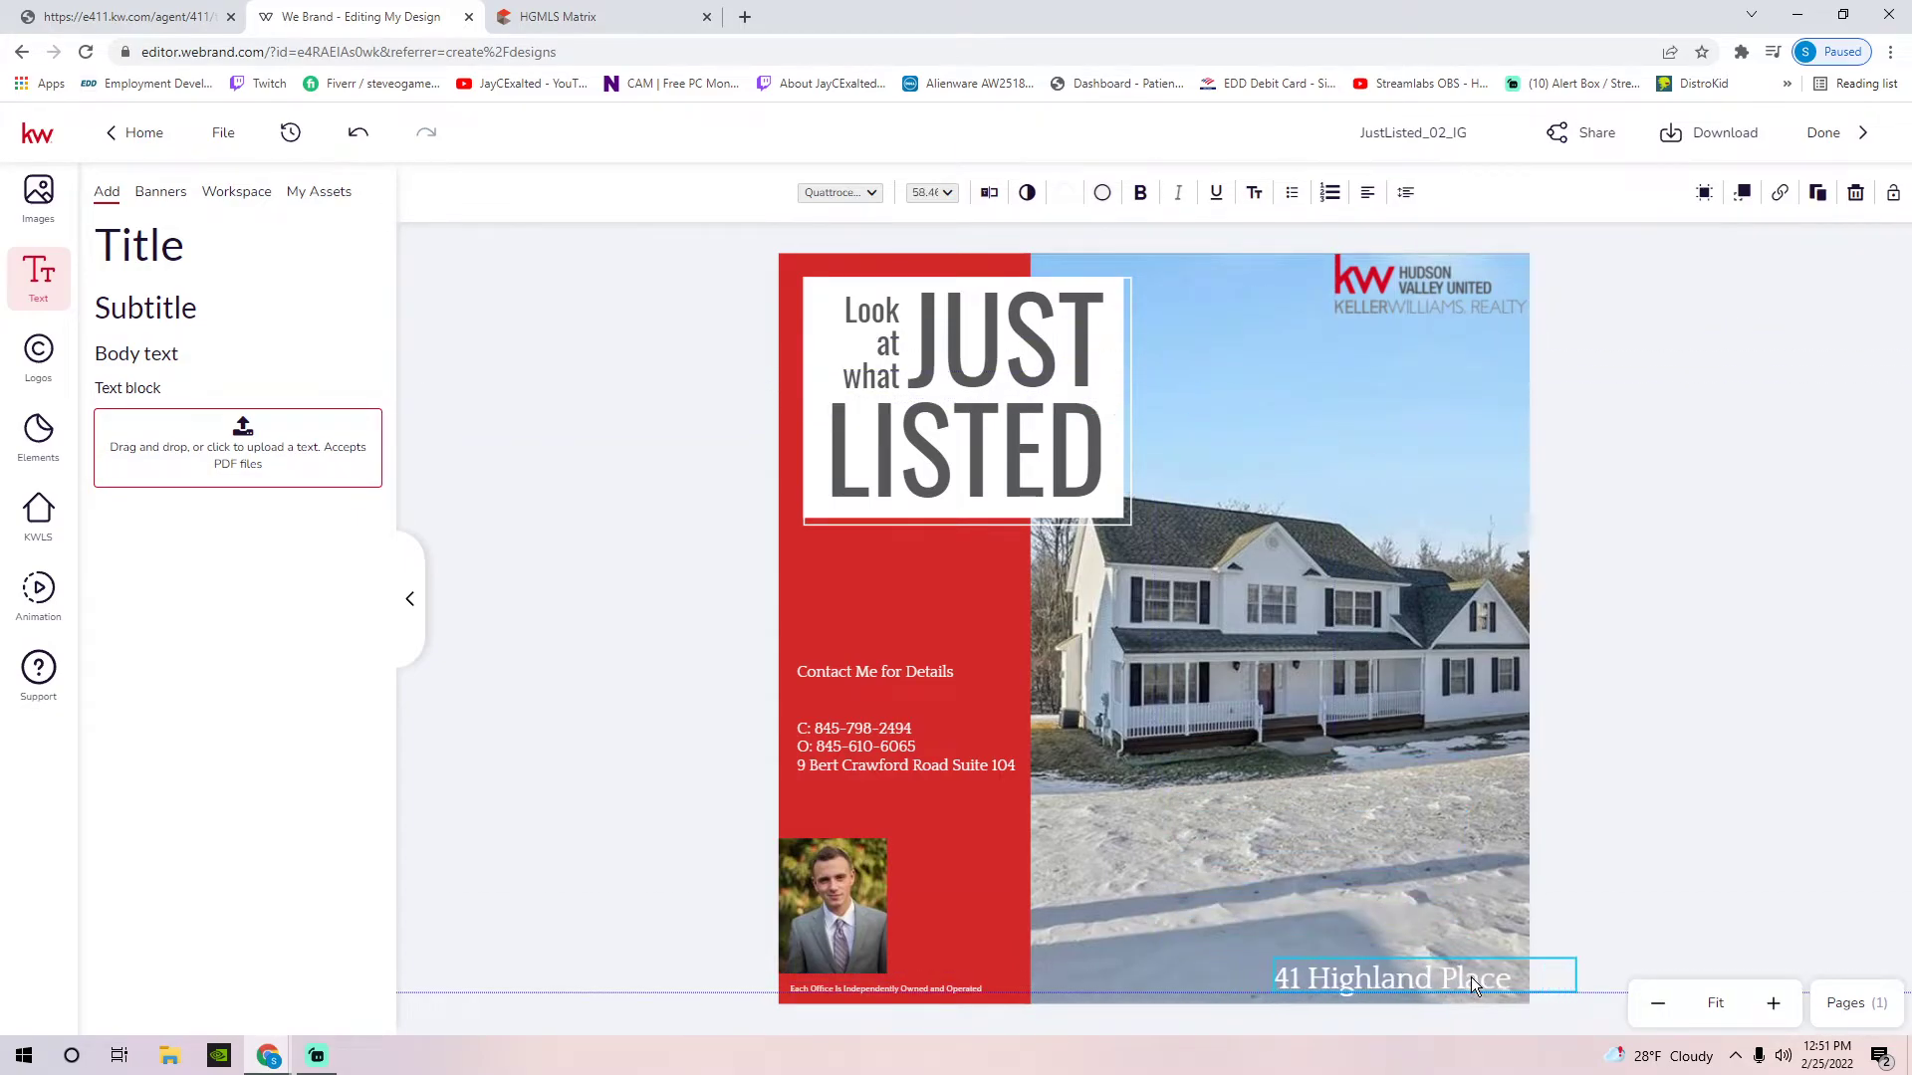
Move the contact details up under the headline, with the agent photo beneath them
click(1675, 623)
drag(923, 665, 940, 562)
drag(832, 959, 916, 803)
Move the agent photo down so it sits inset just above the footer
double_click(914, 797)
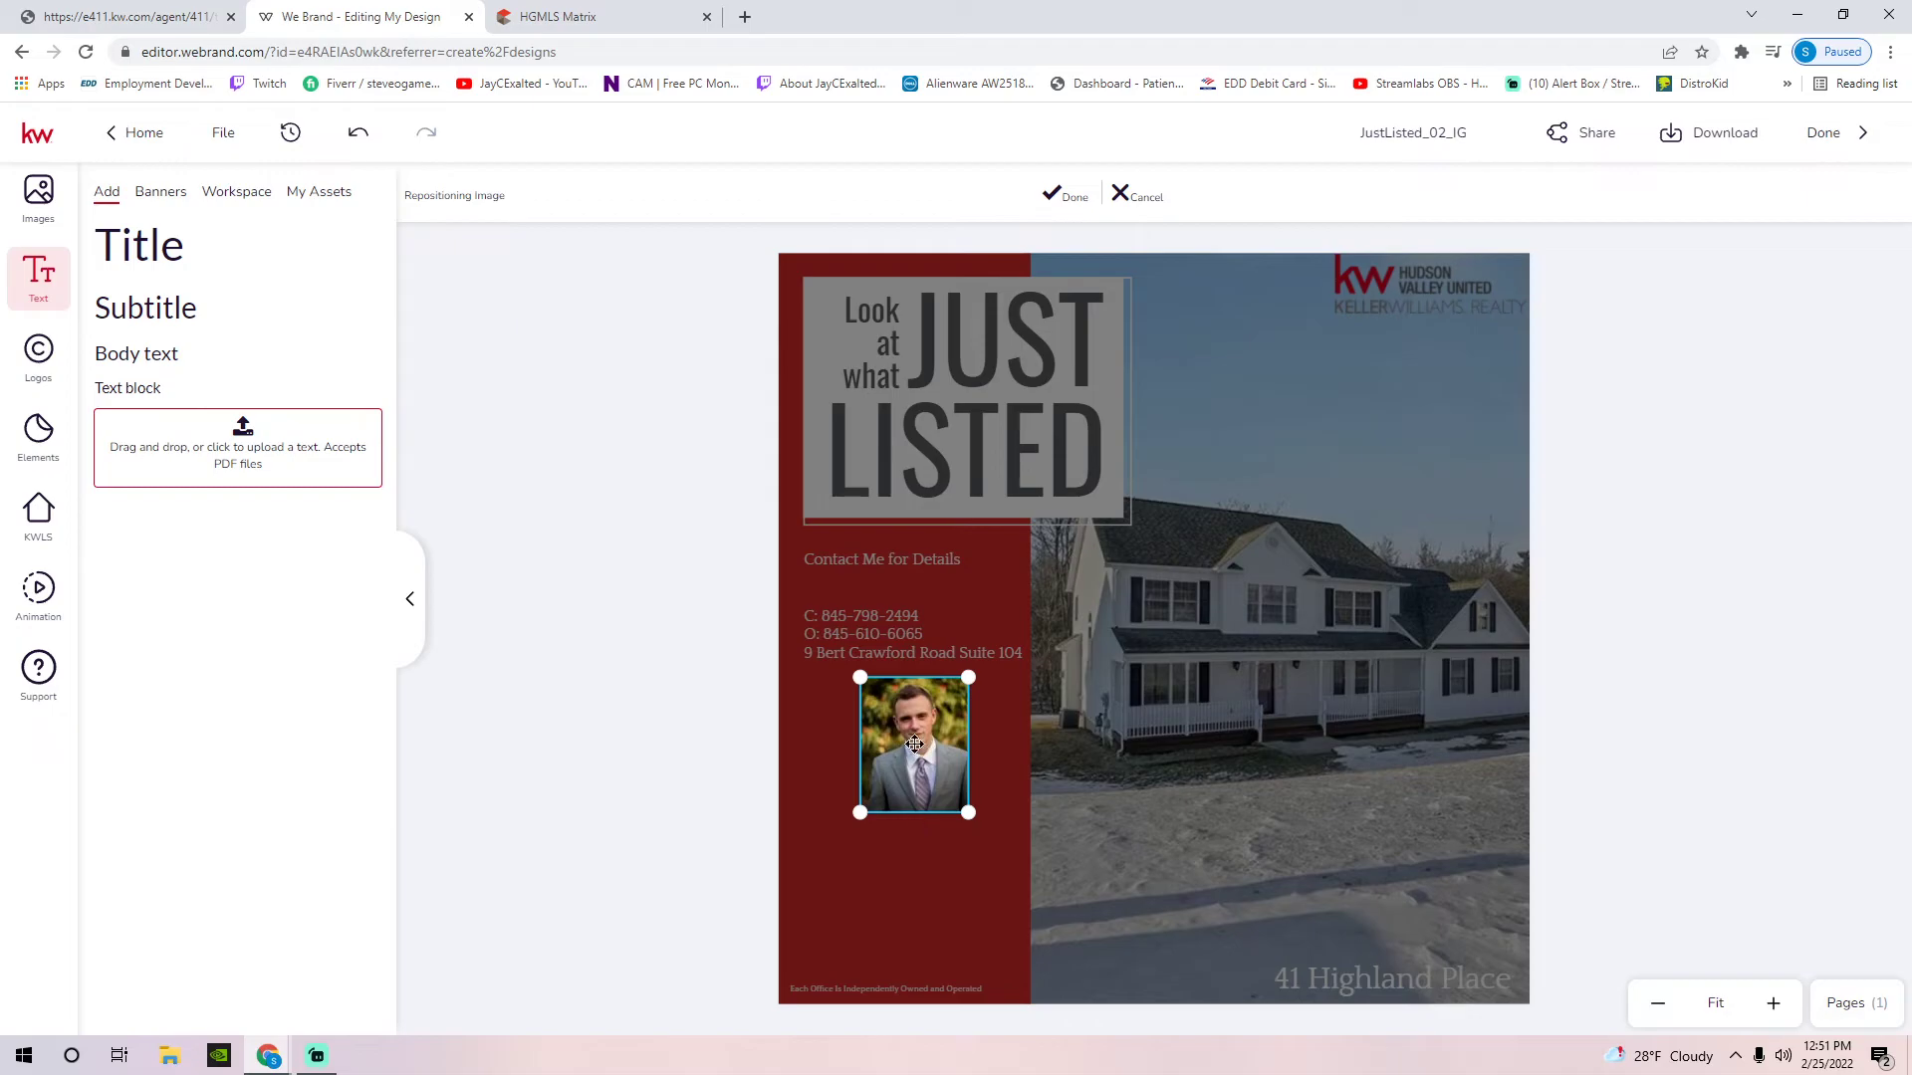
click(1065, 196)
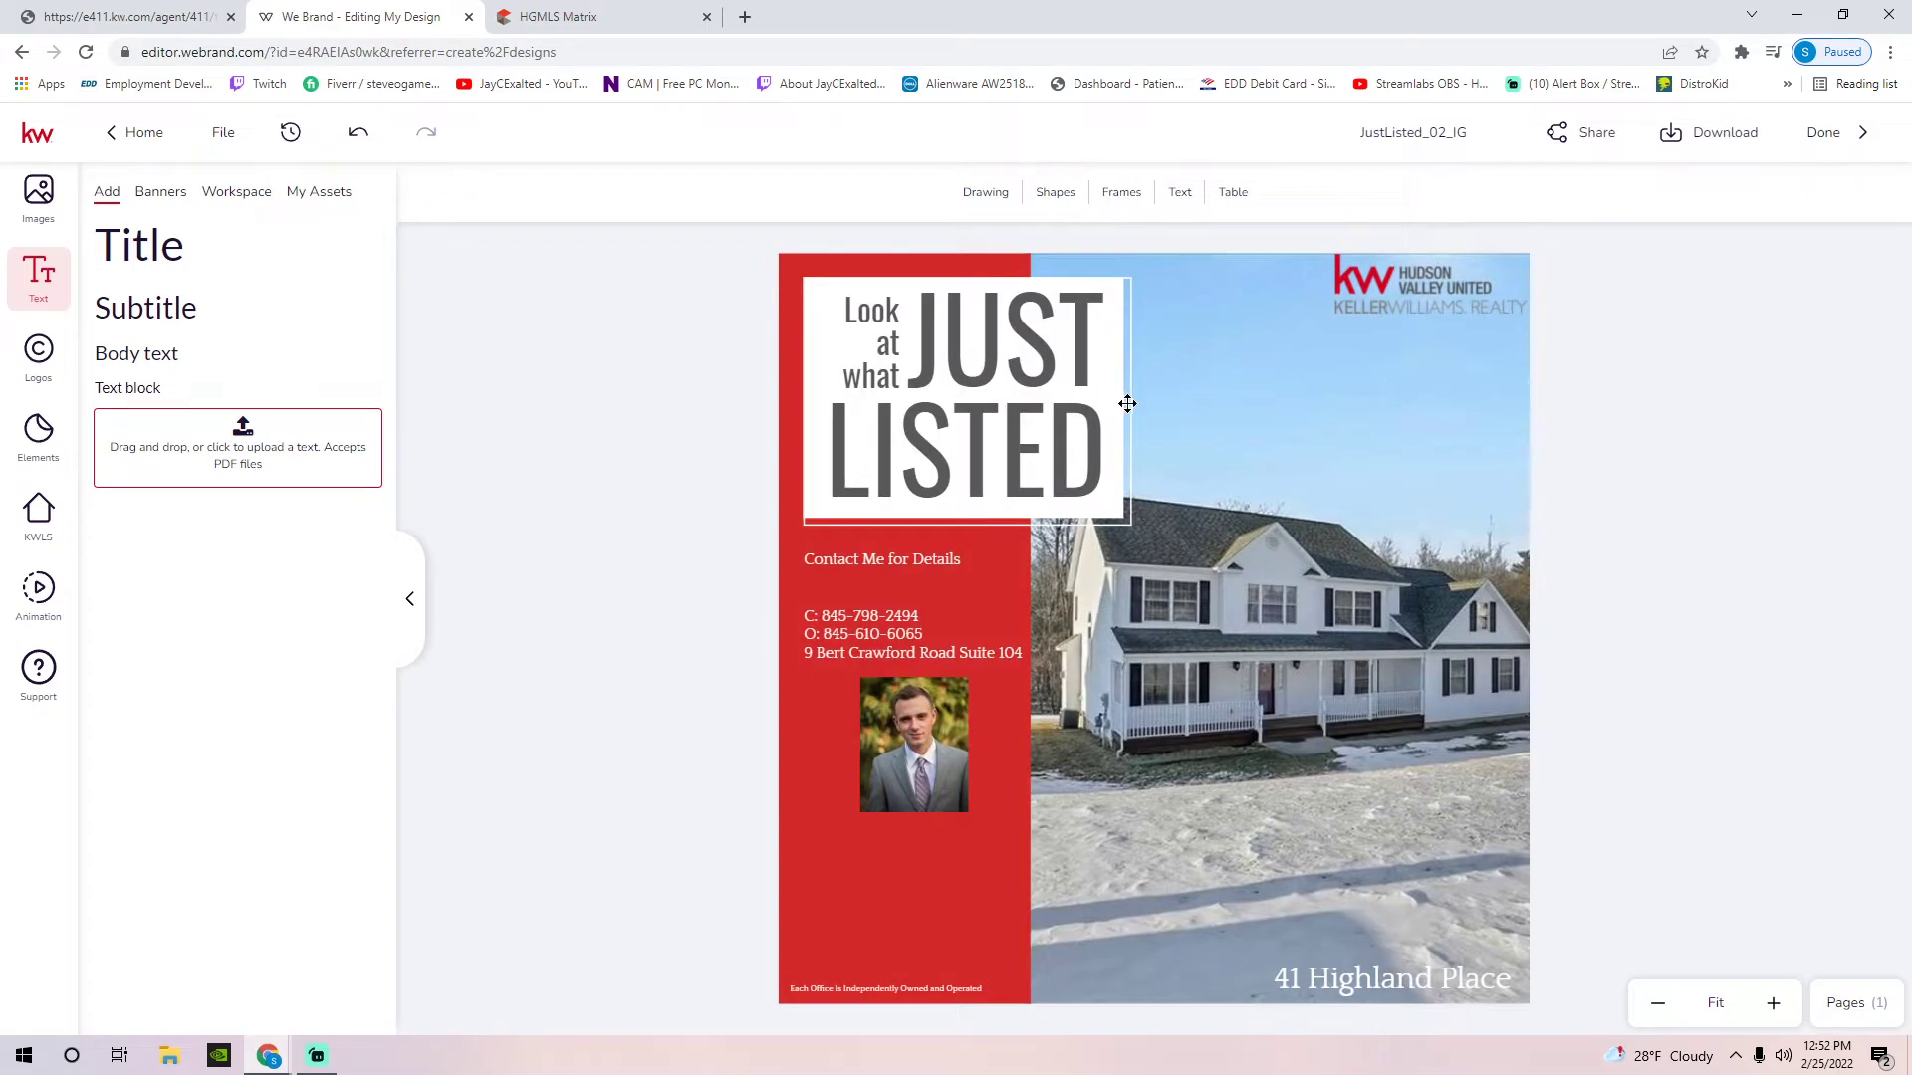
click(916, 785)
drag(916, 785, 881, 929)
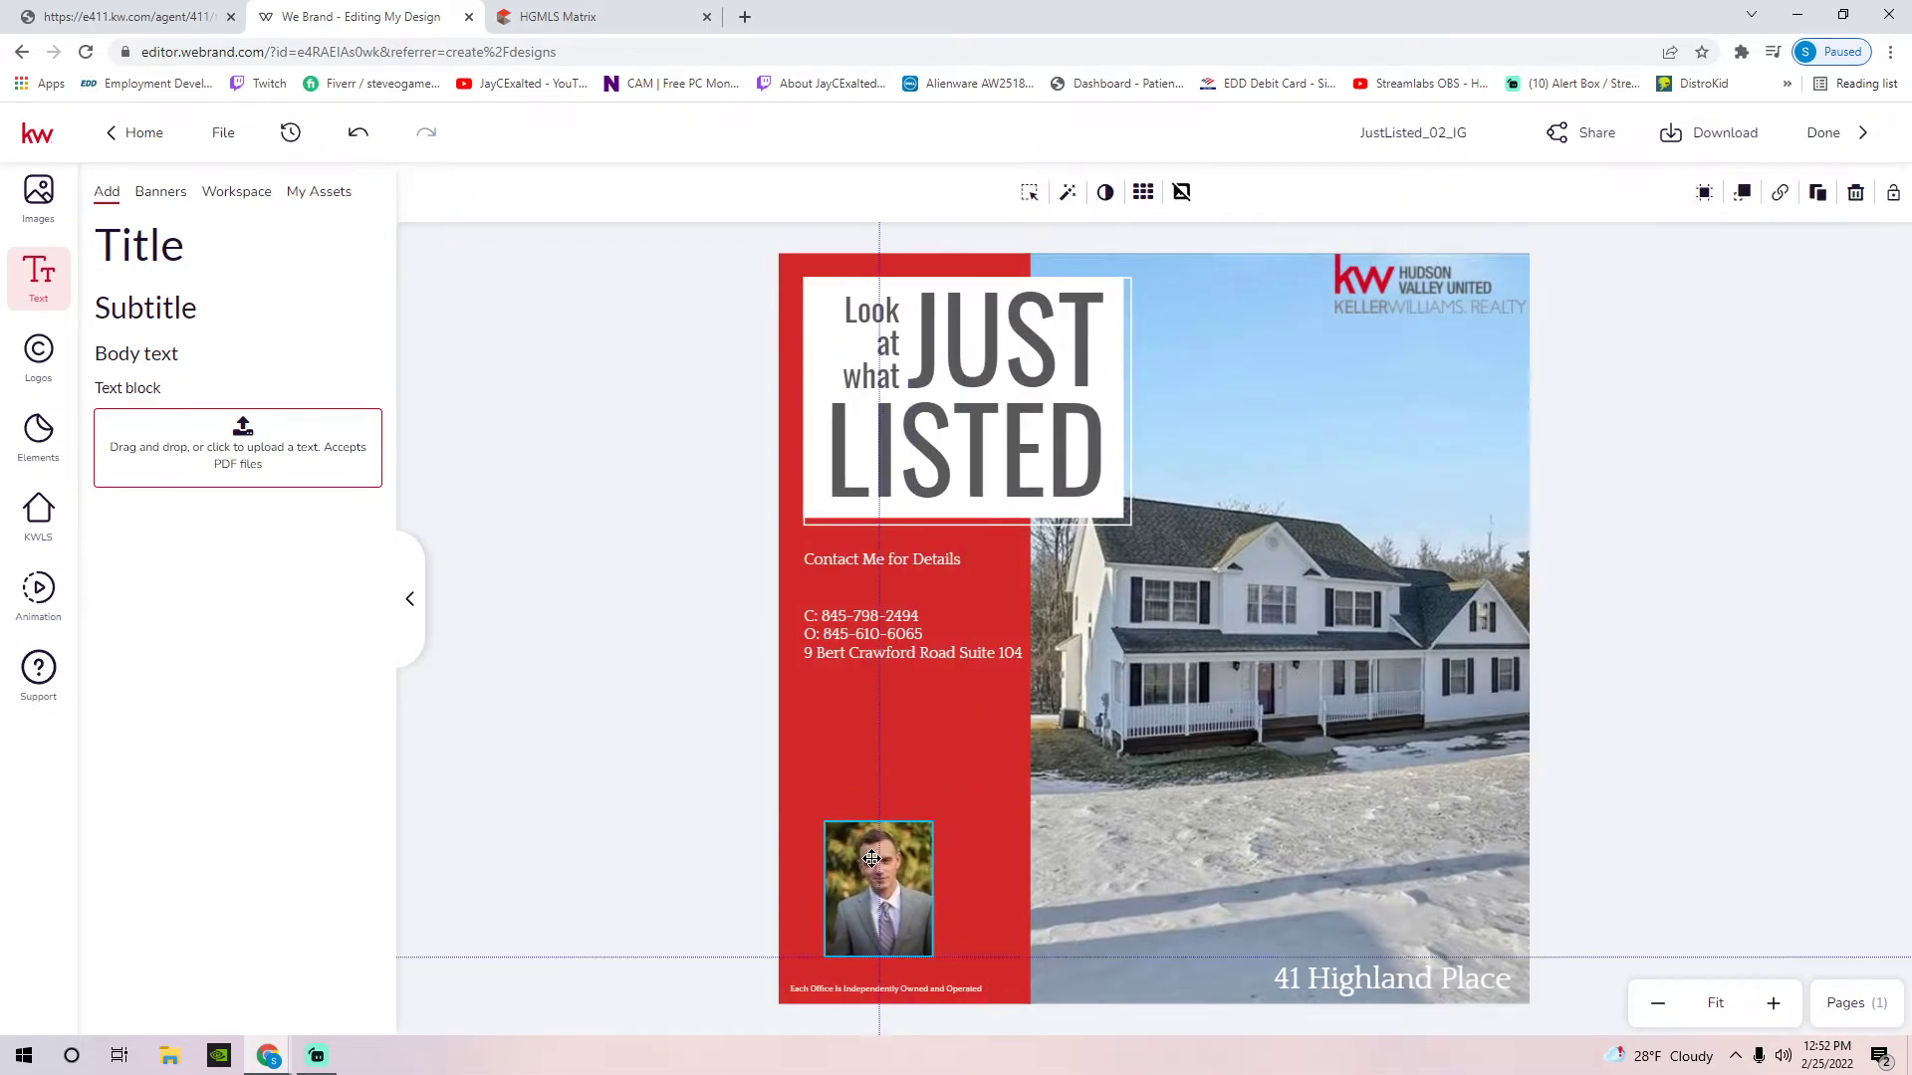
Lower the contact details slightly and leave a single blank line under 'Contact Me for Details'
drag(921, 558, 916, 596)
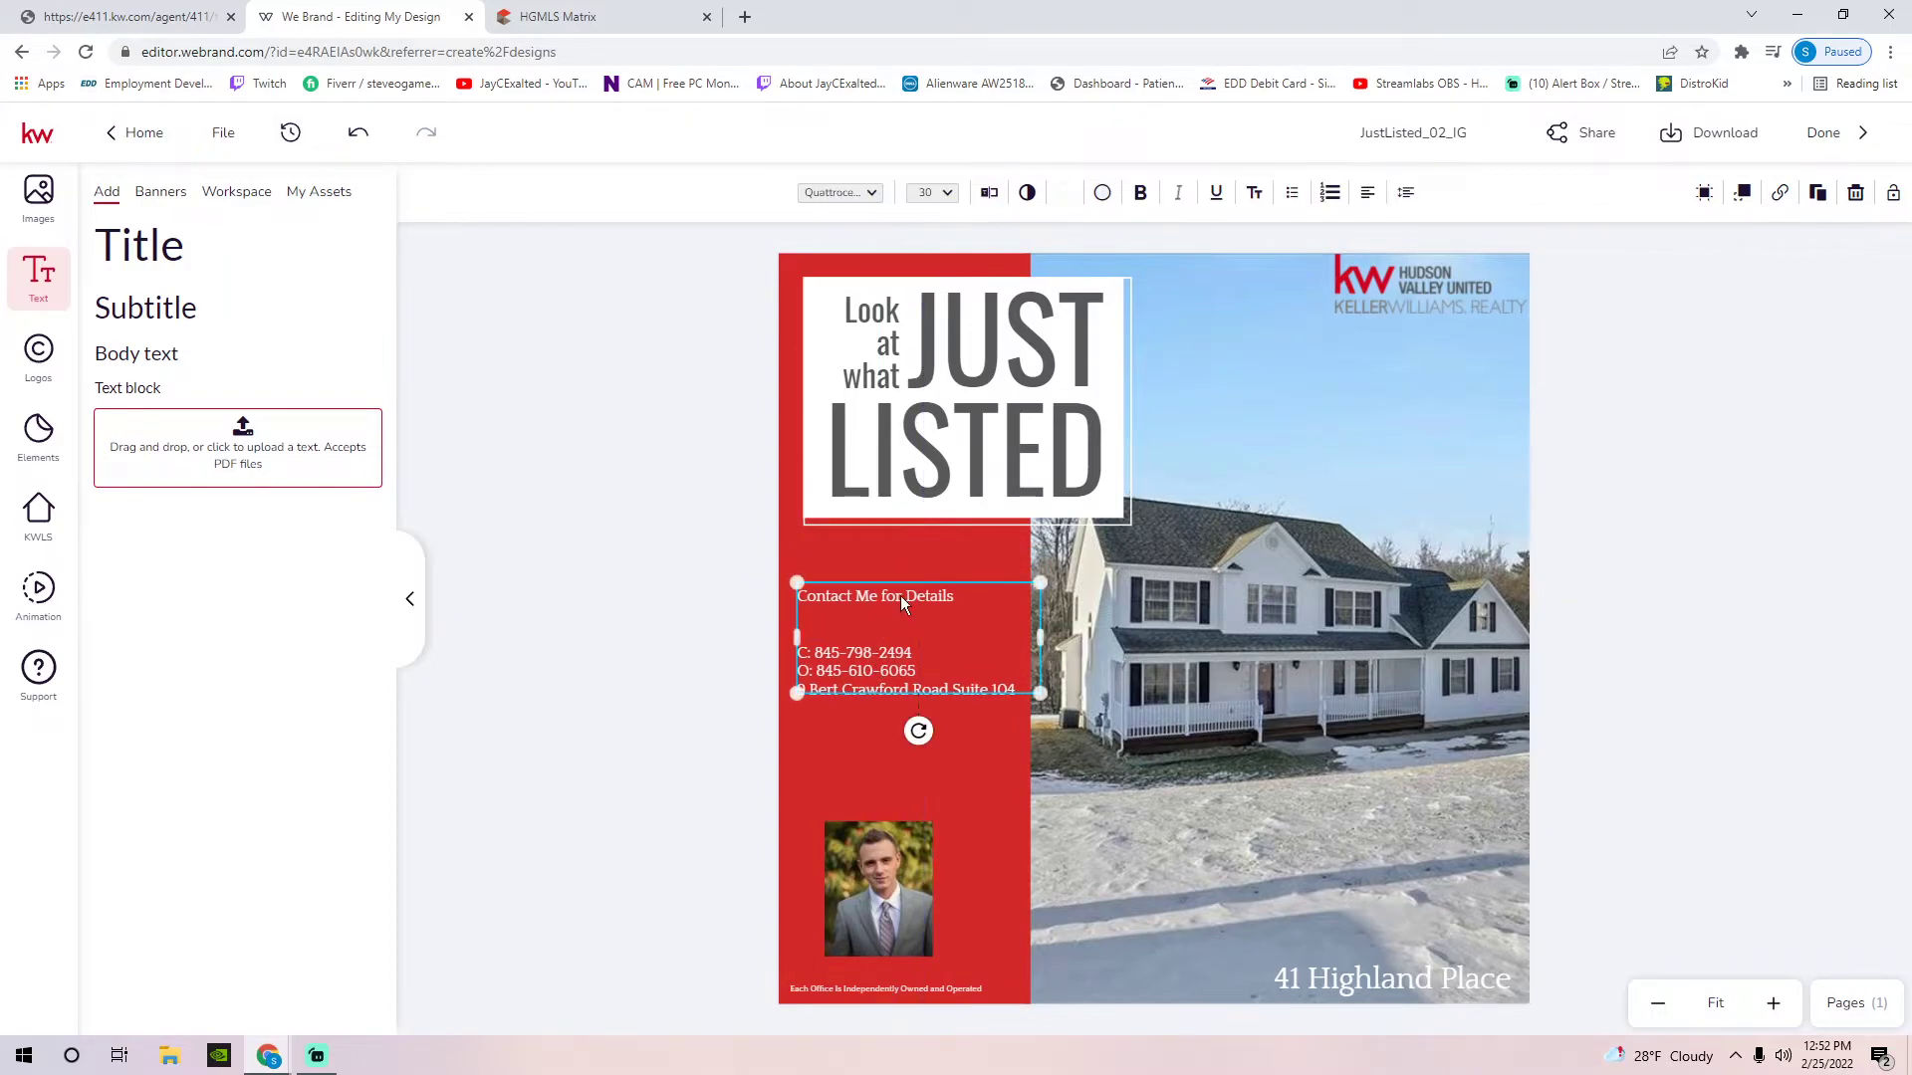
double_click(878, 671)
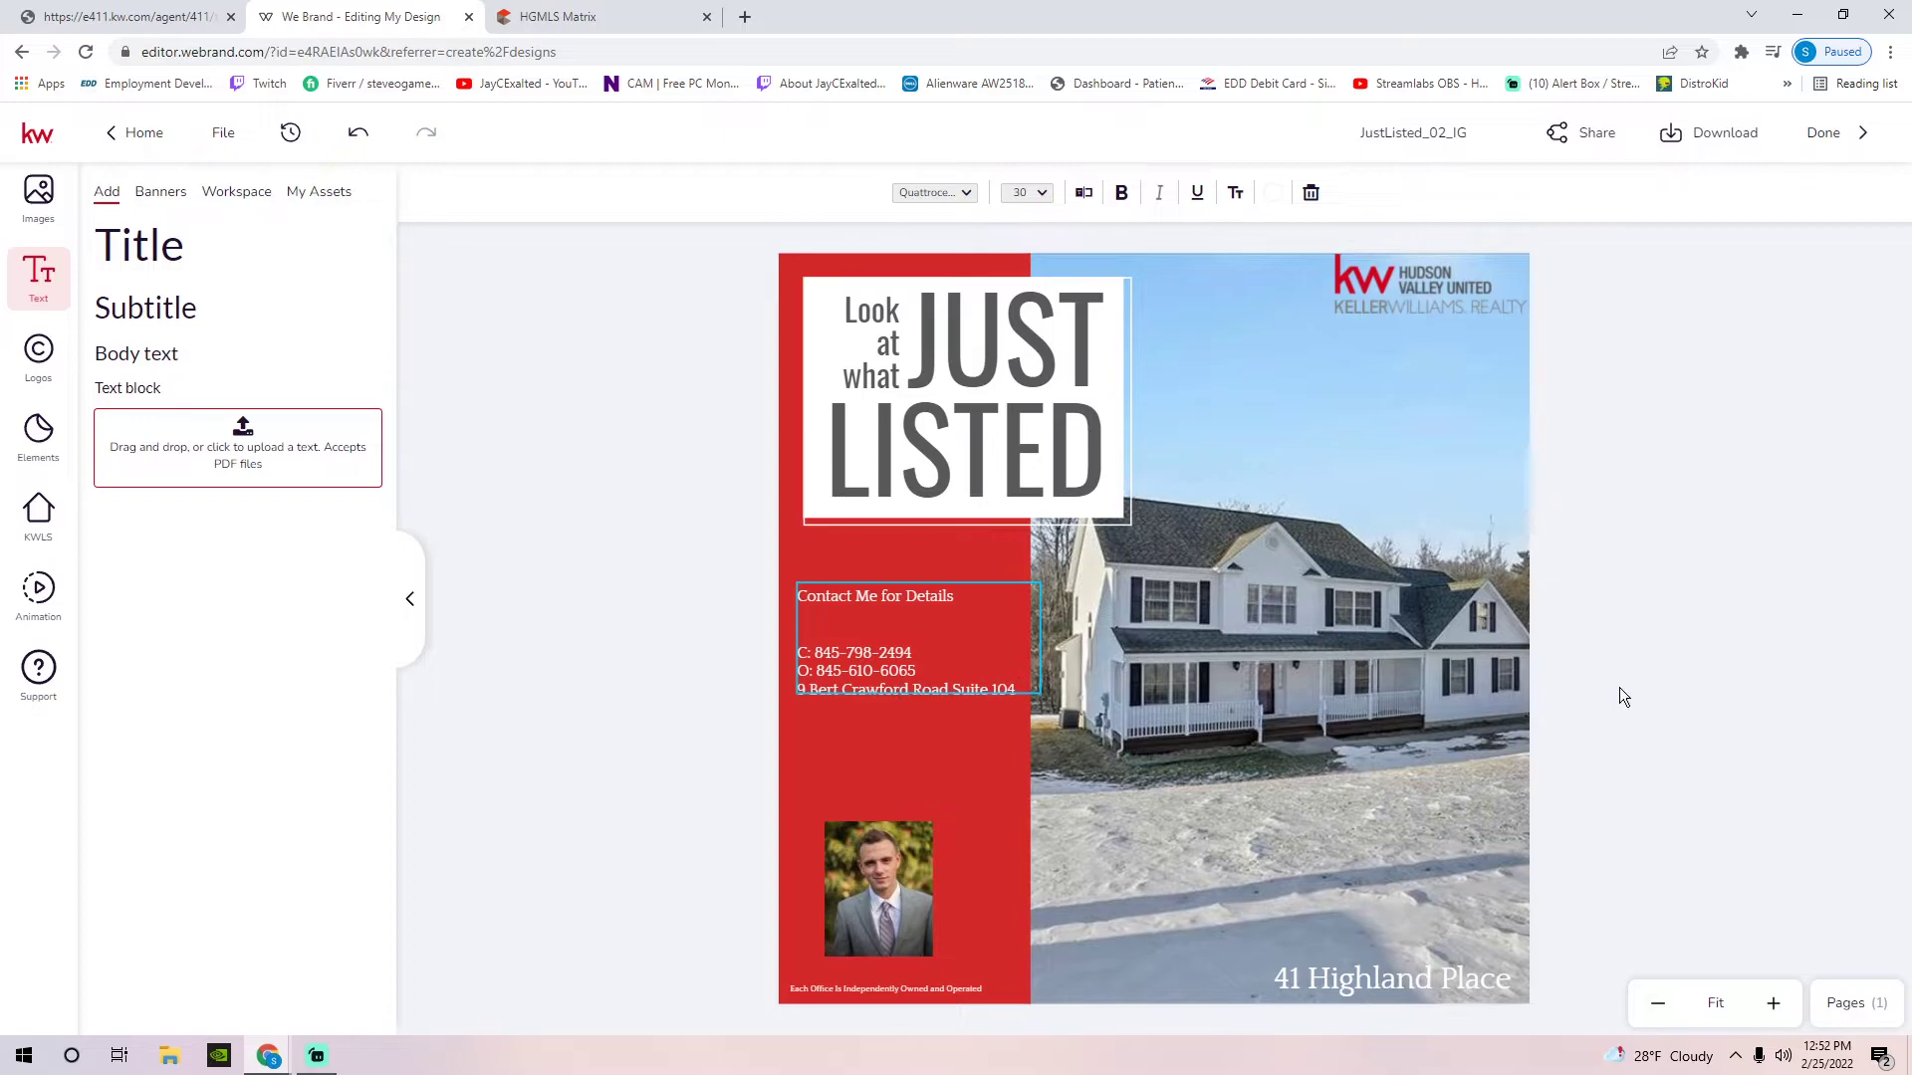
drag(832, 603, 853, 646)
double_click(967, 615)
key(Right)
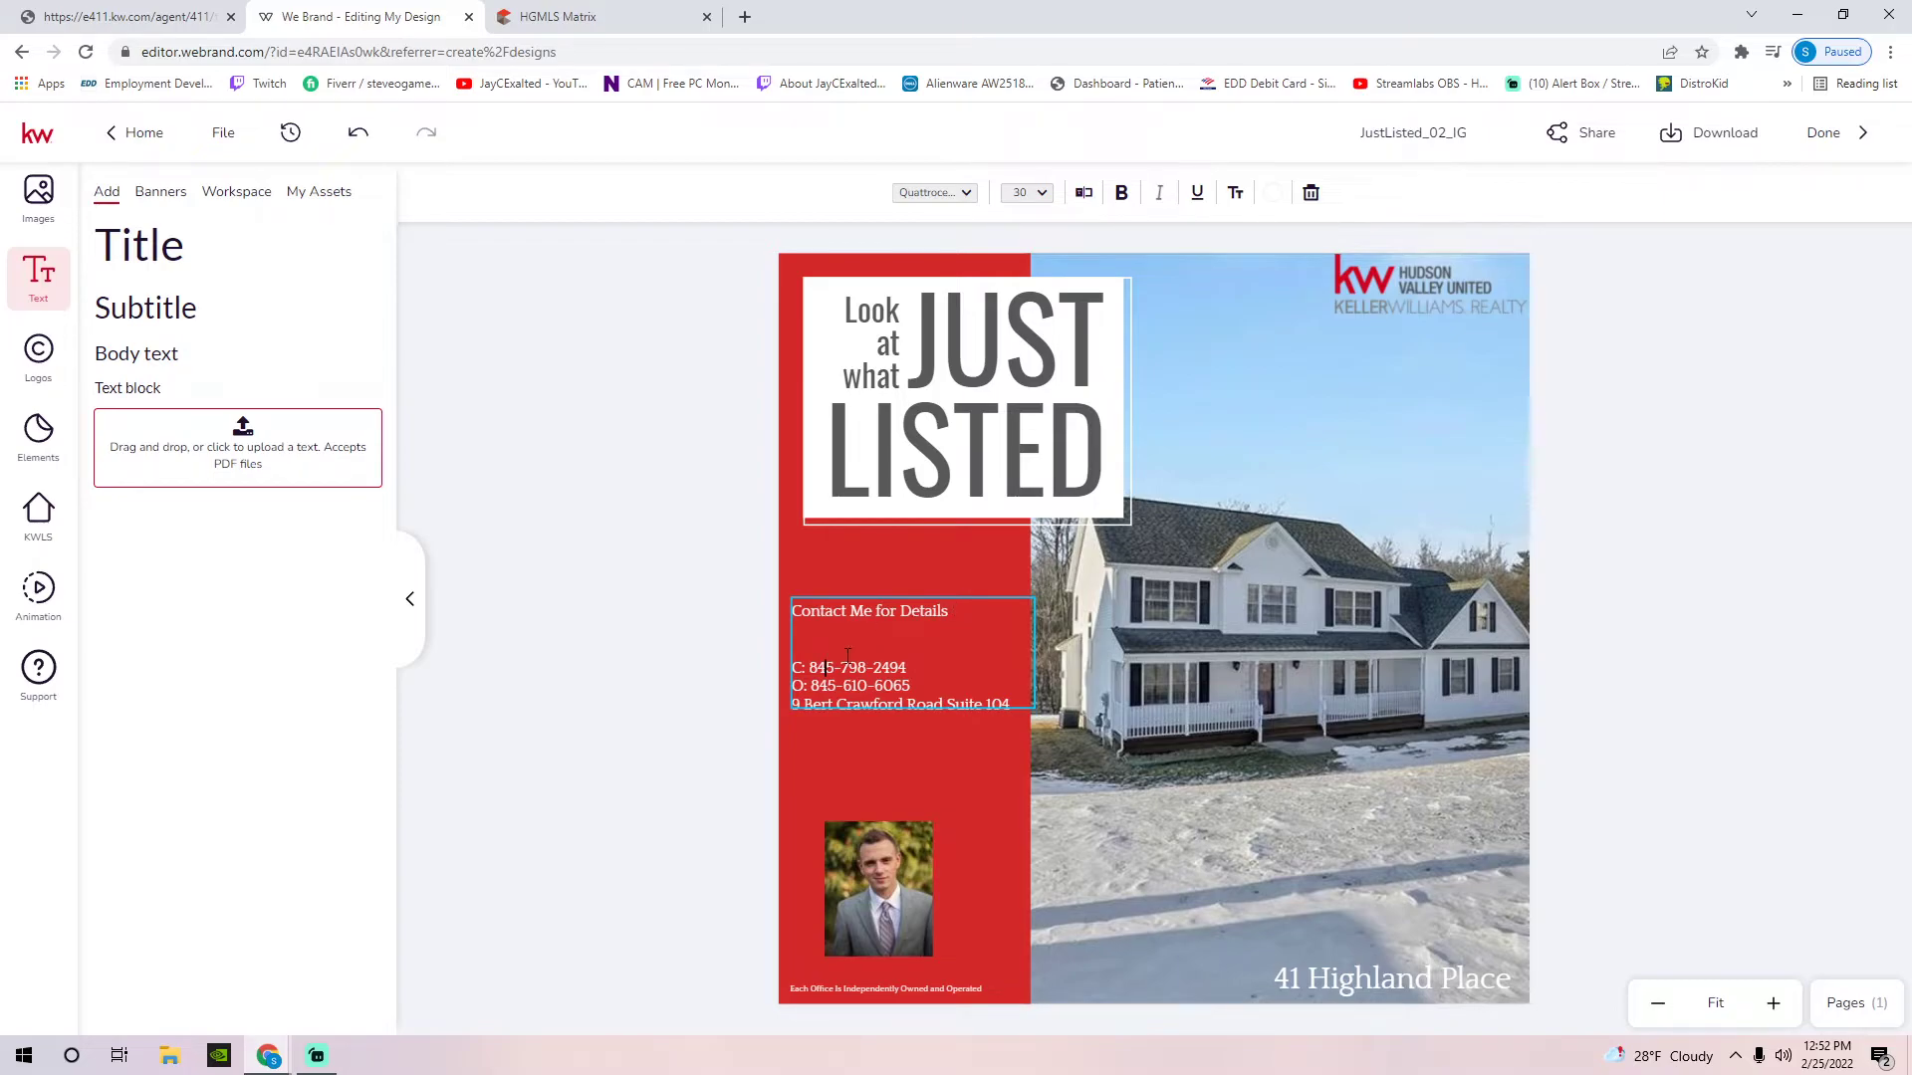
key(BackSpace)
key(BackSpace)
key(Return)
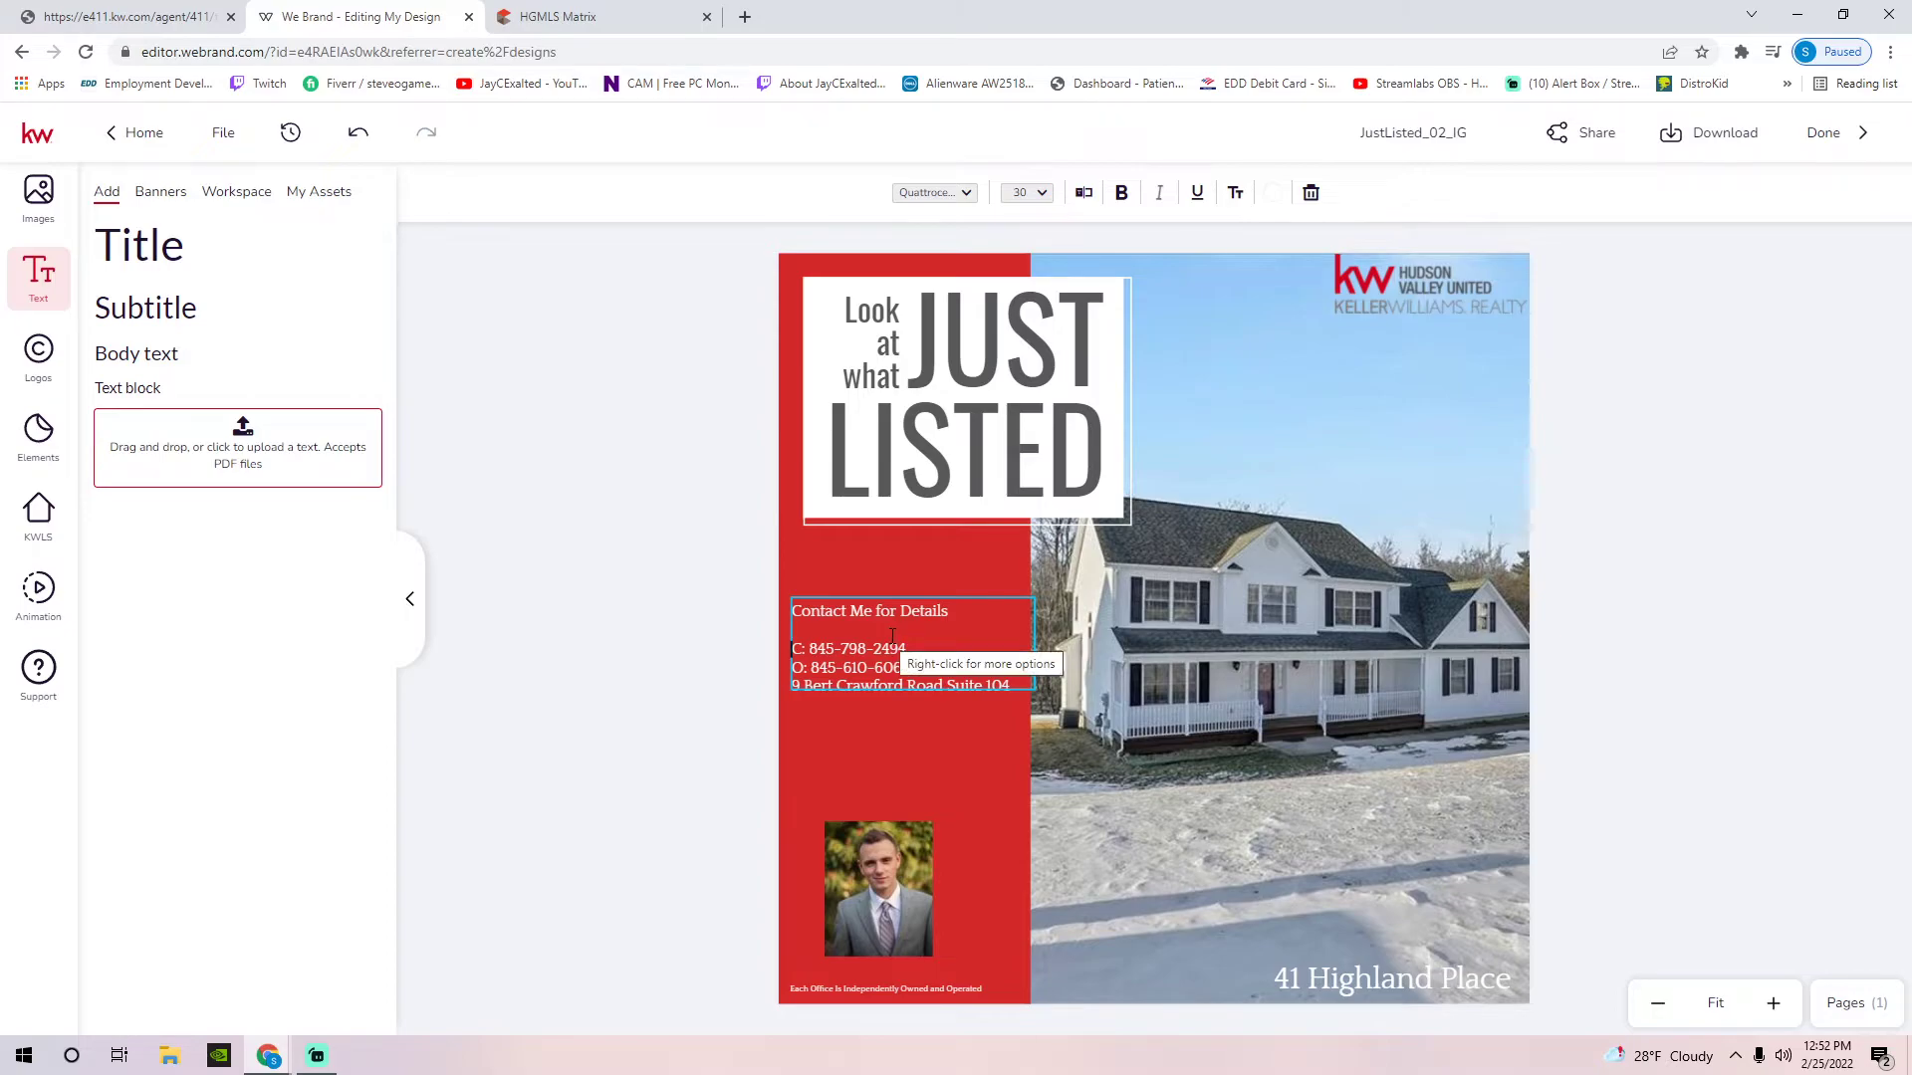
Add a 'Keller Williams Hudson Valley United' line and the office city, state and ZIP line to the contact text, then save
click(1095, 194)
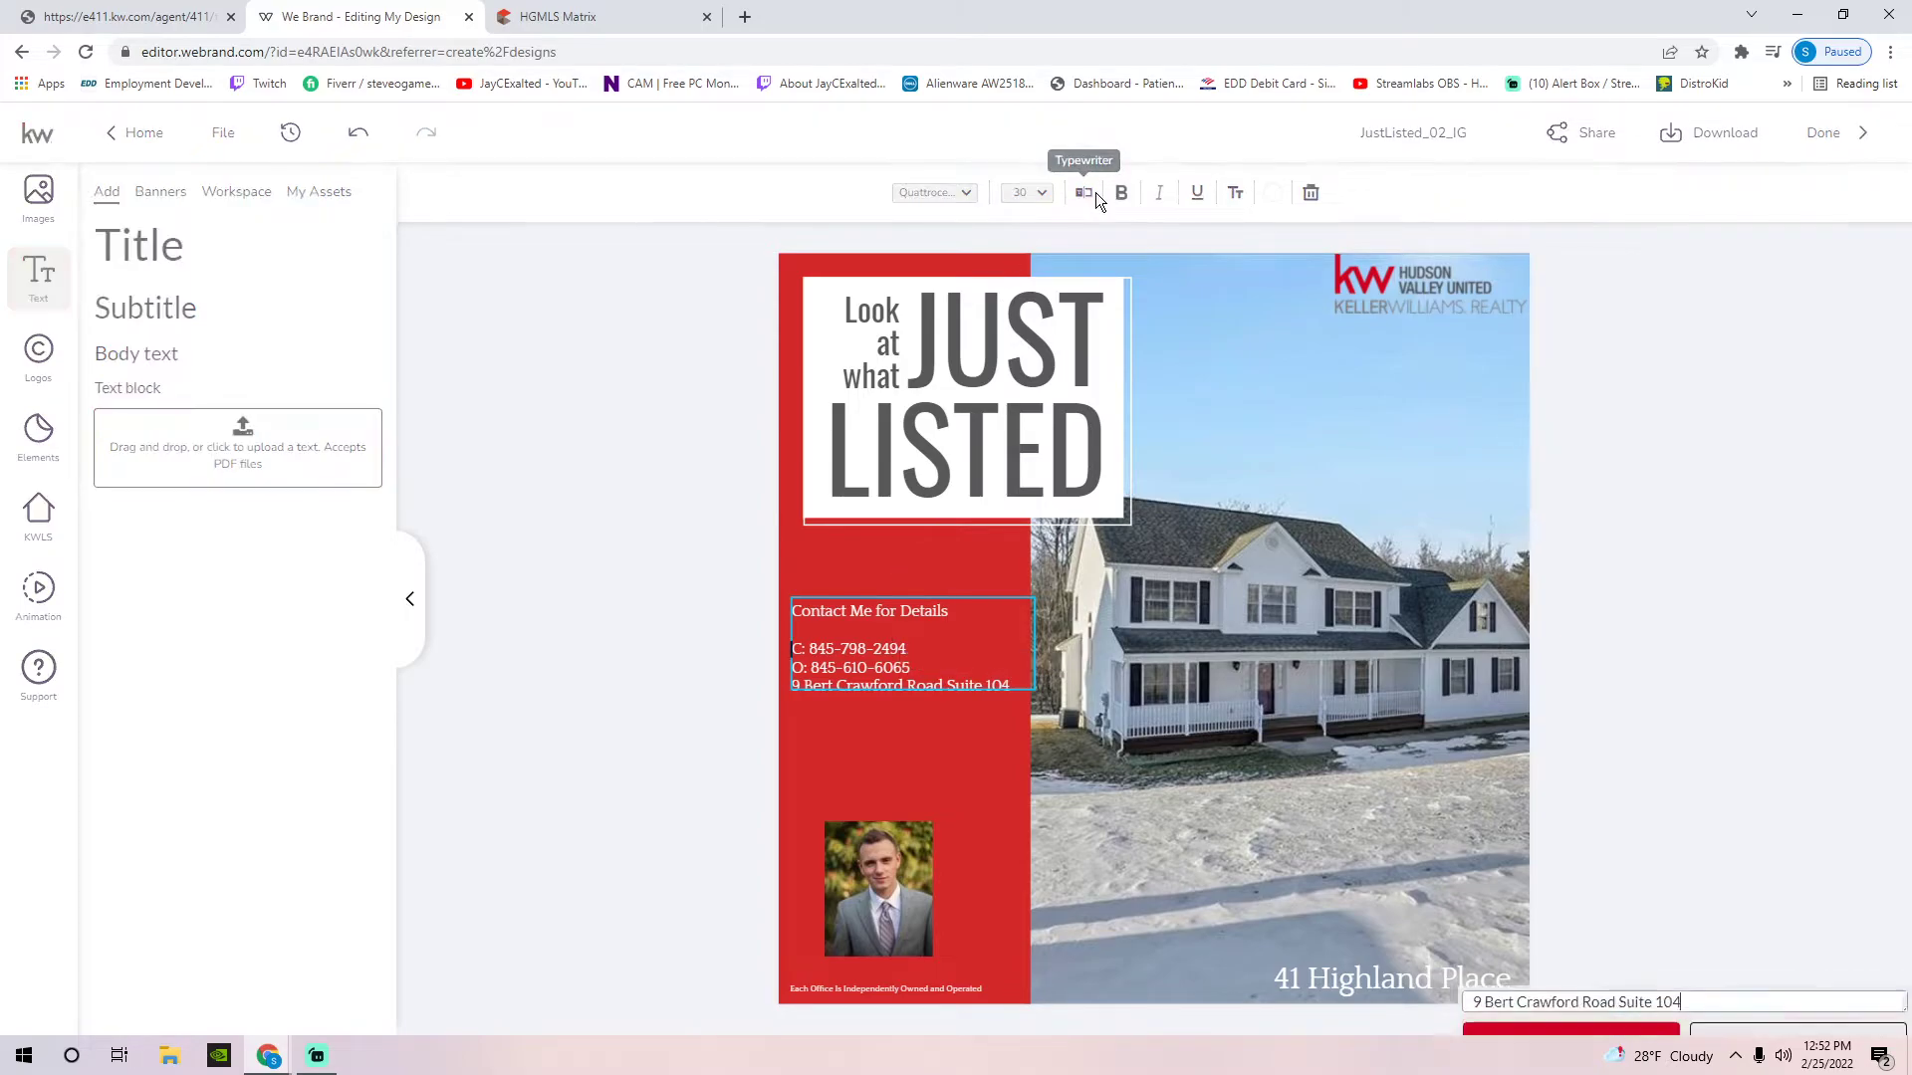
key(BackSpace)
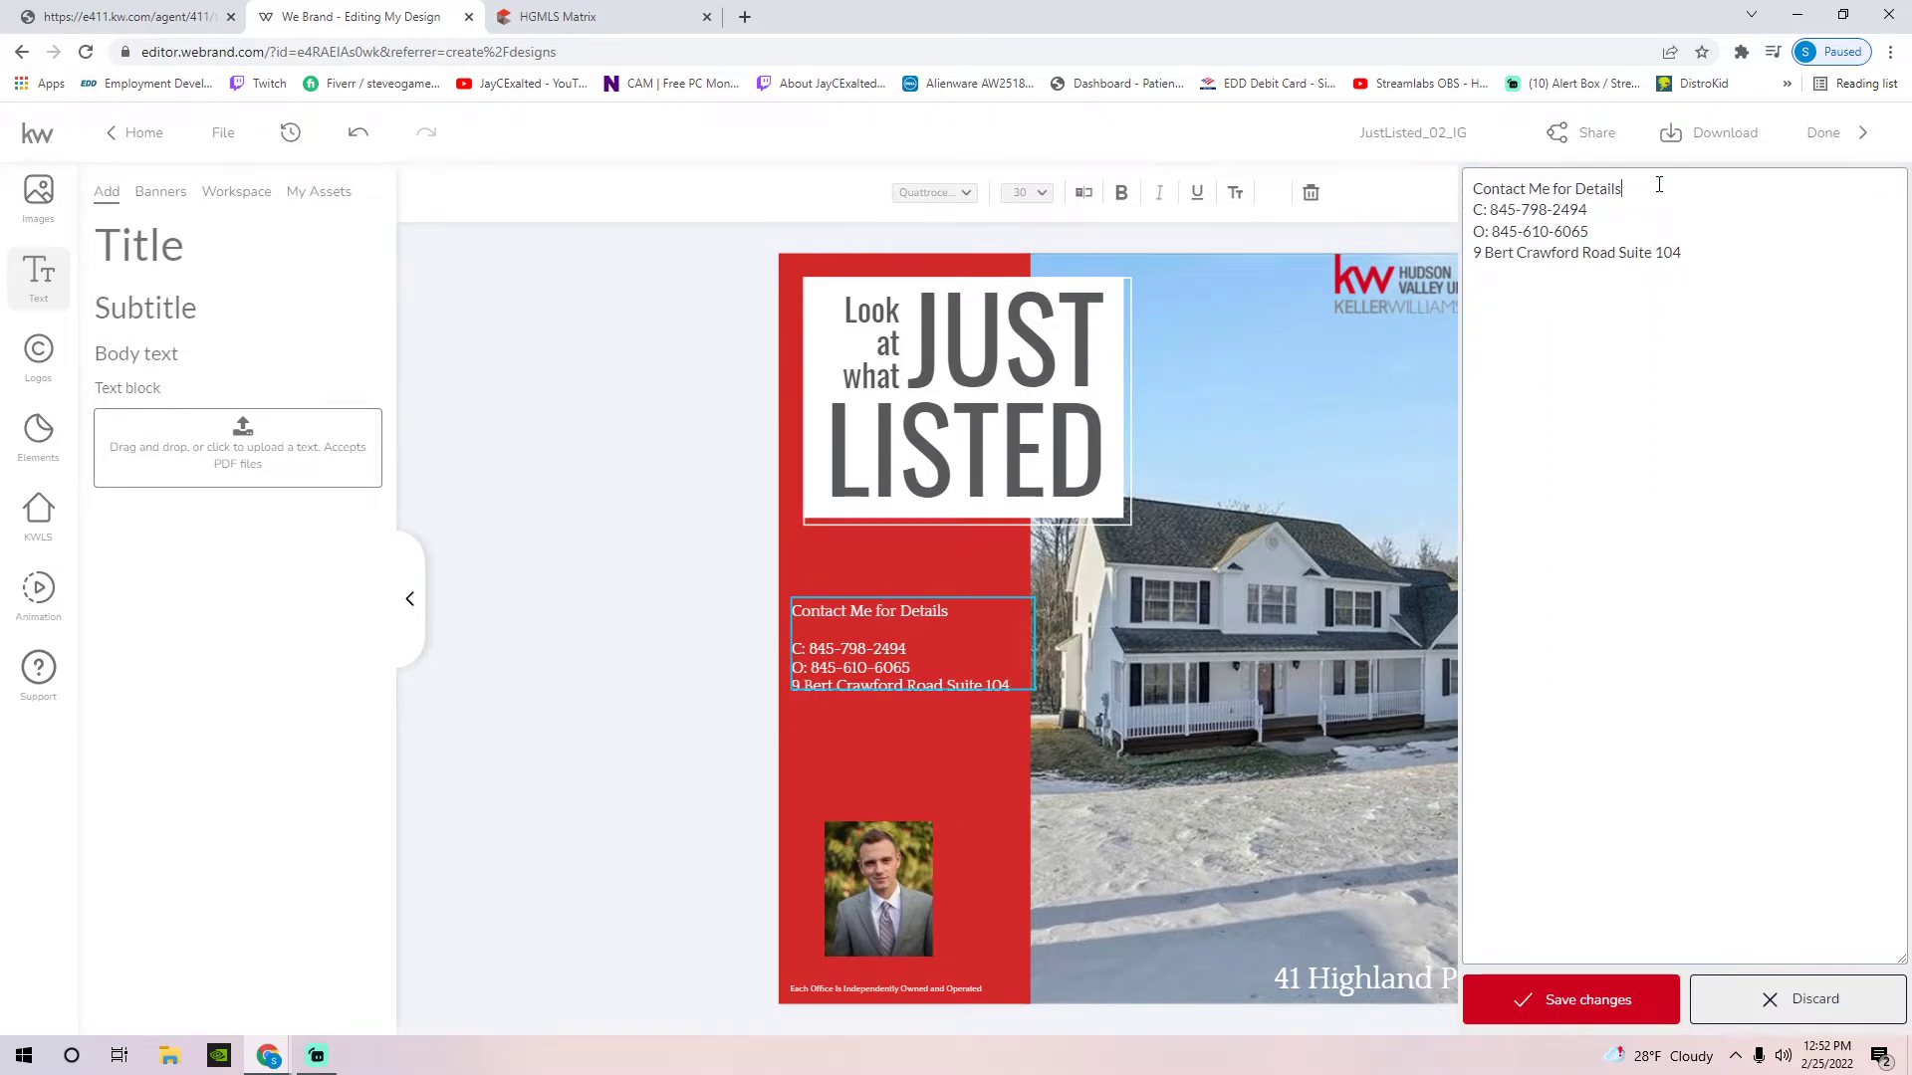
key(Return)
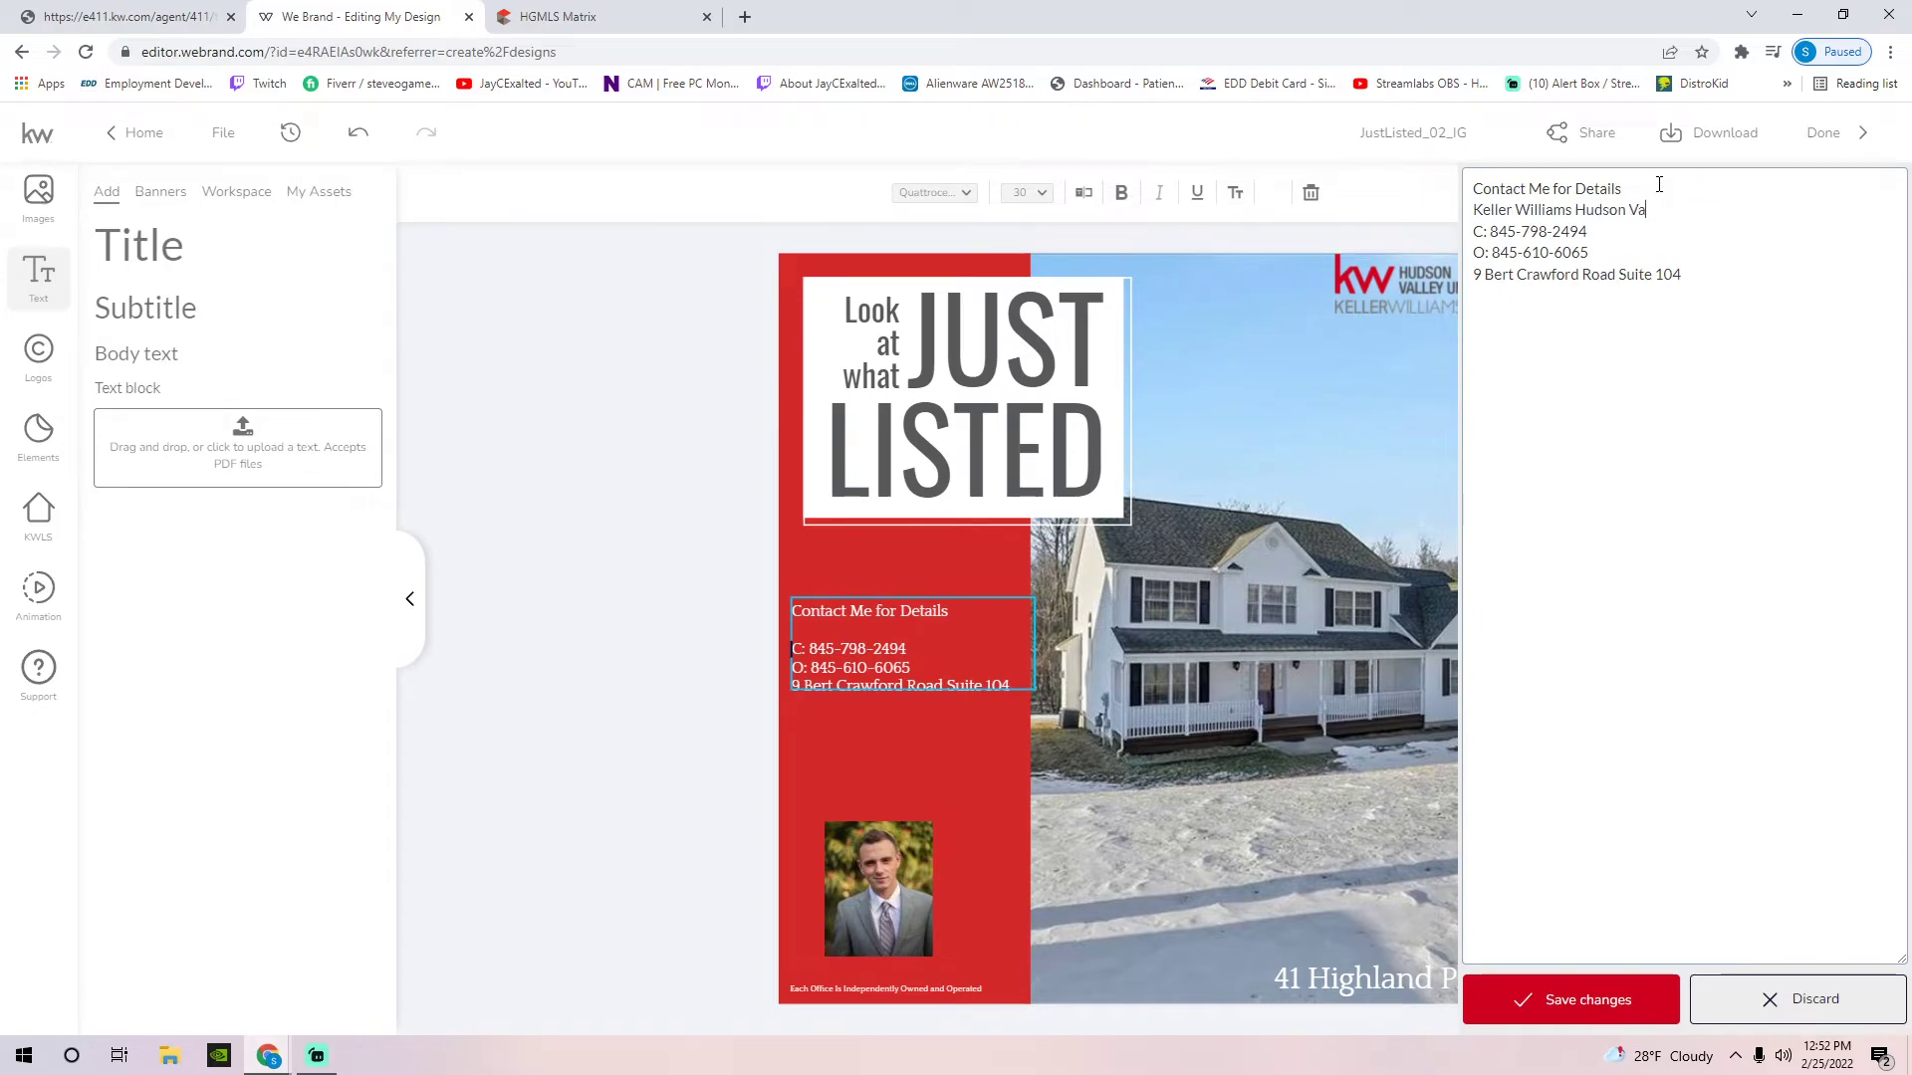
text(Keller Williams Hudson Valley United)
click(1691, 280)
text(Middletown, NY 10-9)
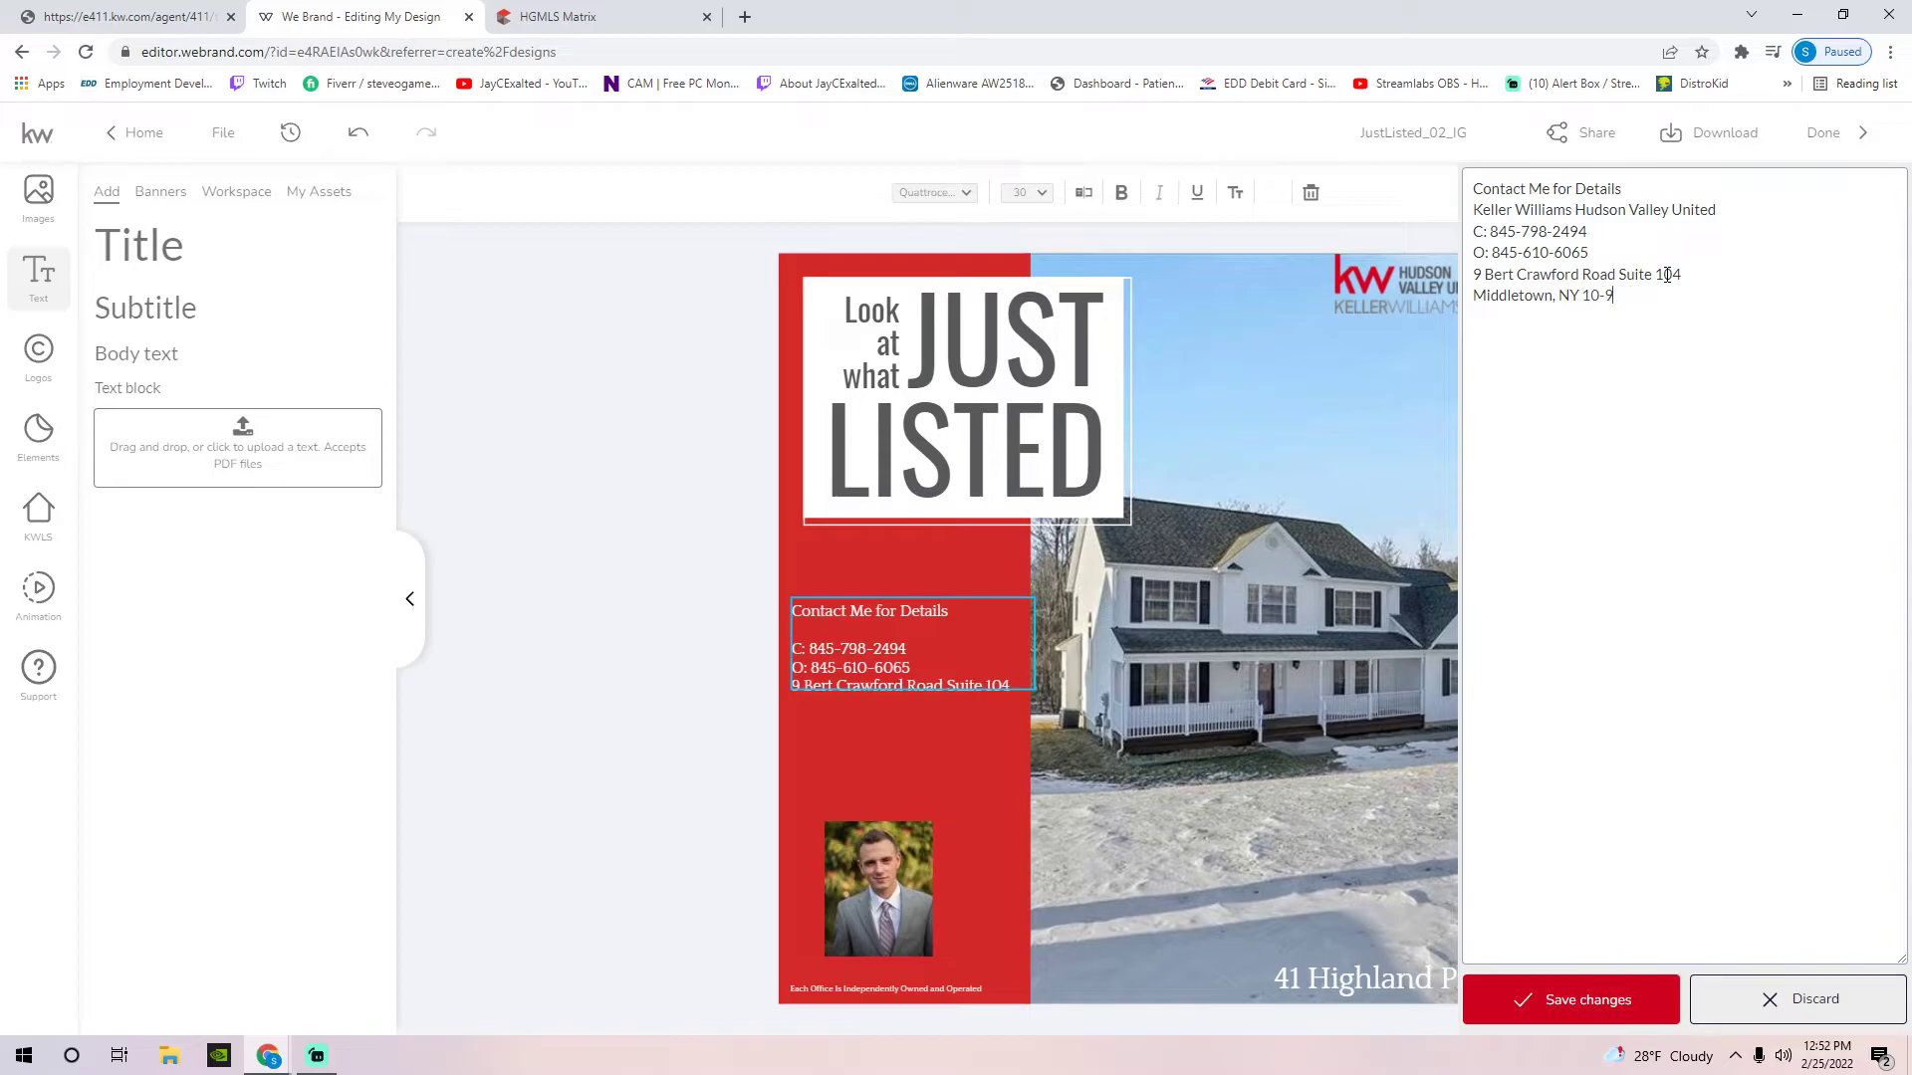
key(BackSpace)
key(BackSpace)
text(9)
click(1605, 1014)
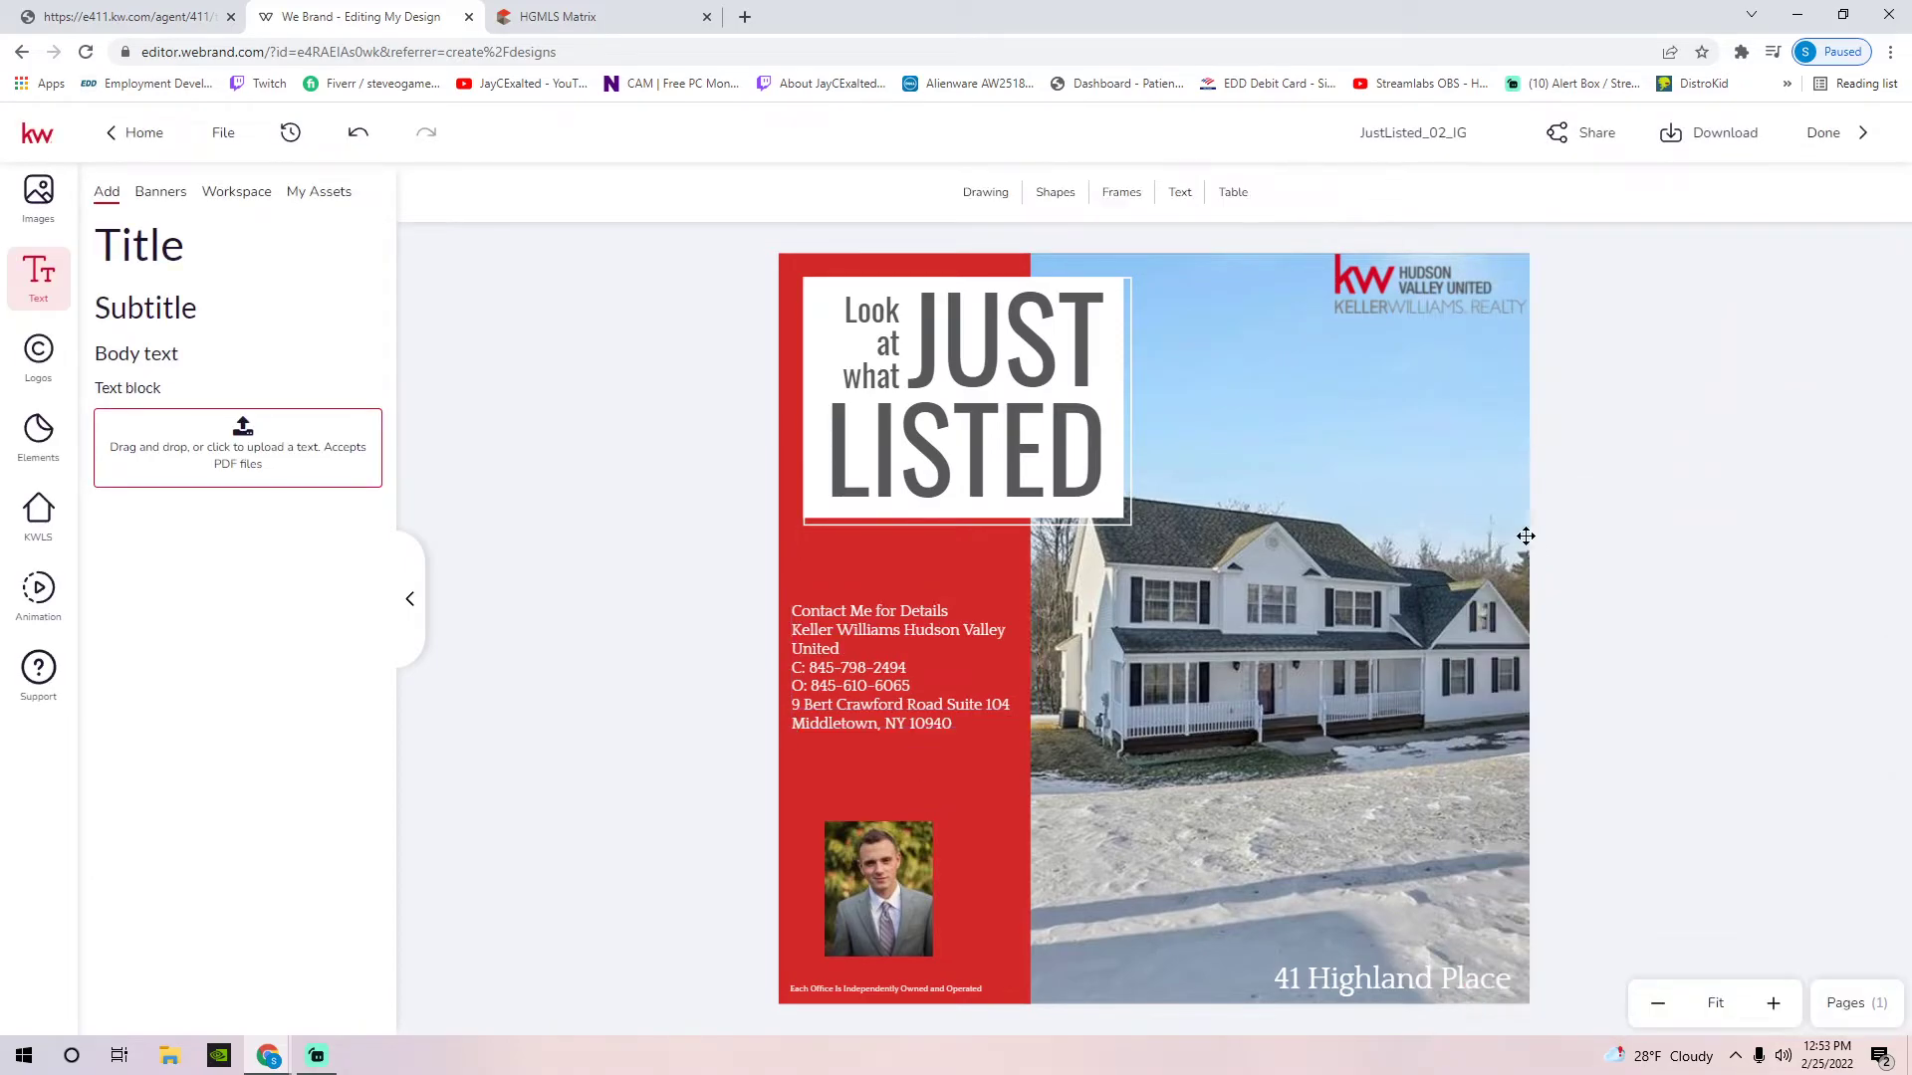
Move the contact text block down to the bottom of the red panel
click(850, 709)
drag(850, 709, 844, 762)
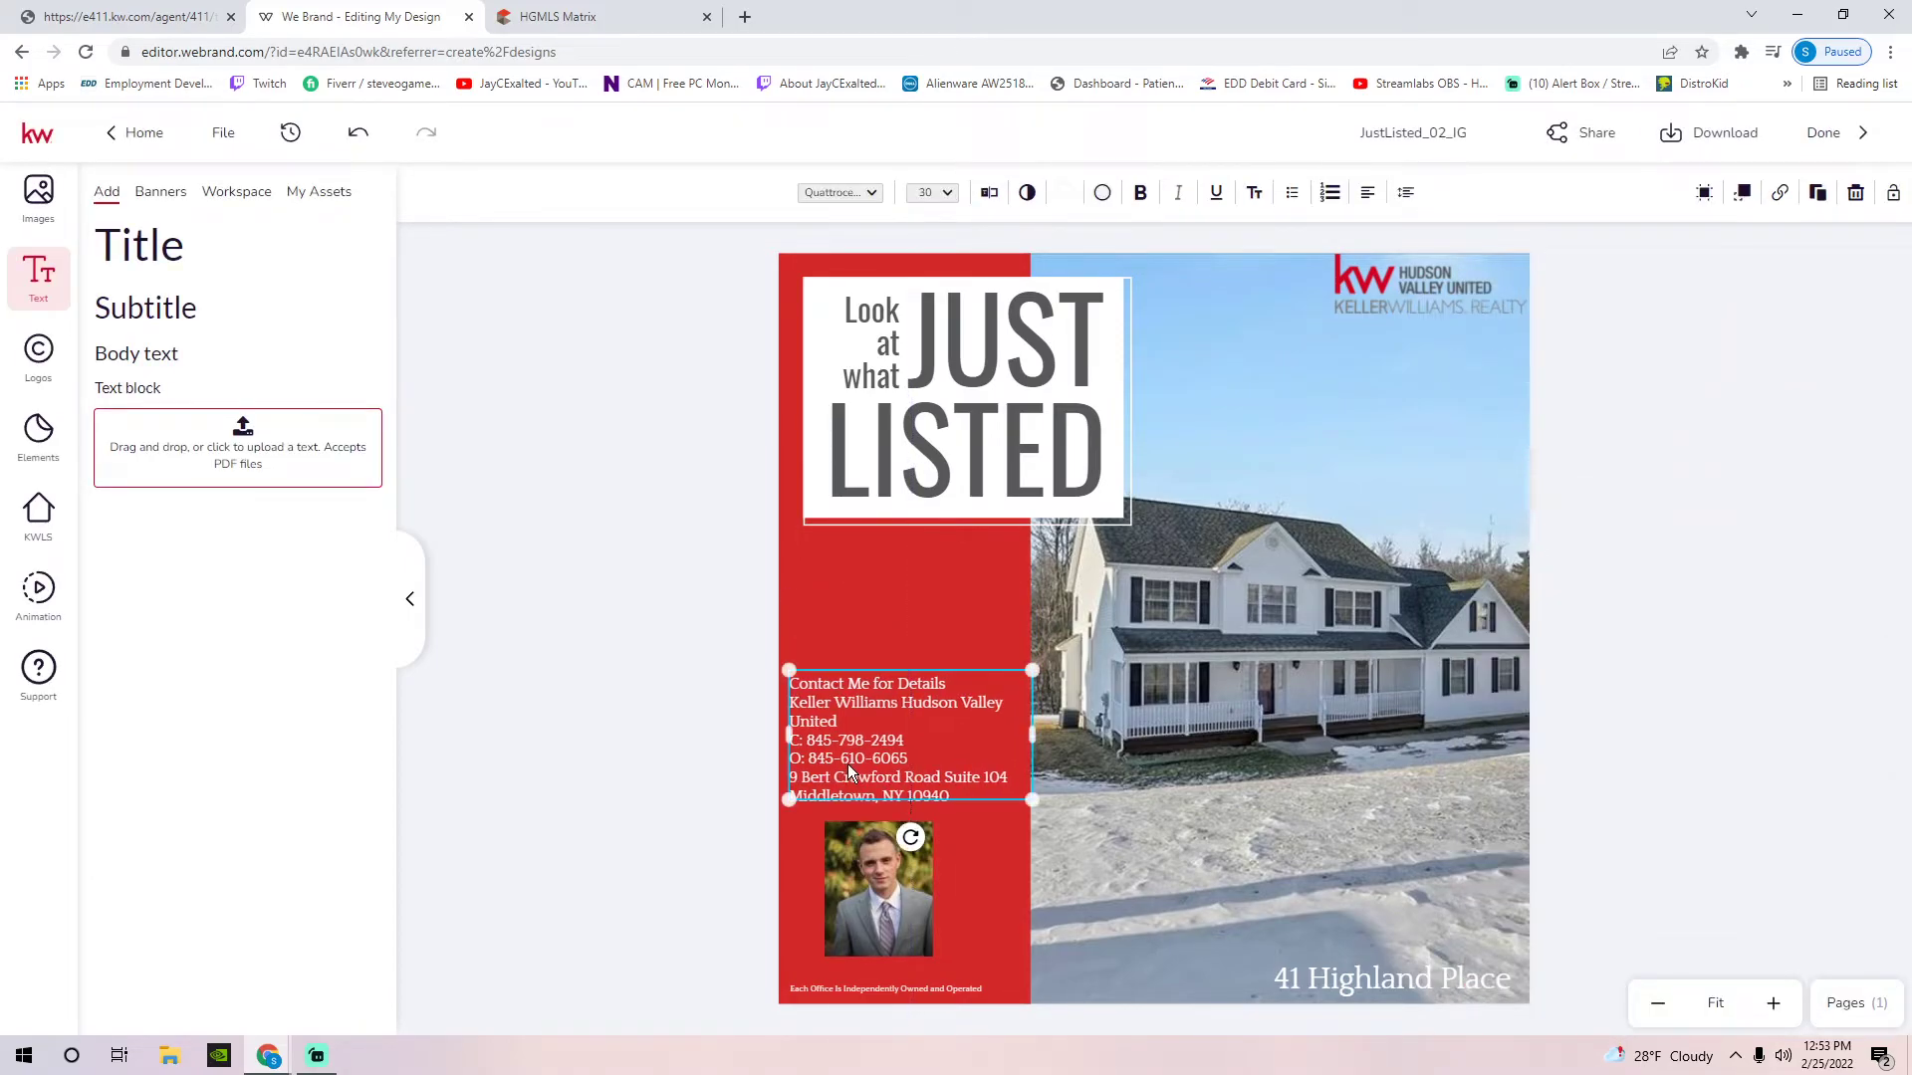
drag(883, 858, 982, 526)
click(880, 696)
drag(880, 703, 886, 866)
Place the agent photo under the headline and enlarge it to fill the space
mouse_move(945, 630)
mouse_down()
mouse_move(840, 678)
mouse_move(1016, 802)
mouse_move(996, 792)
mouse_up()
click(623, 501)
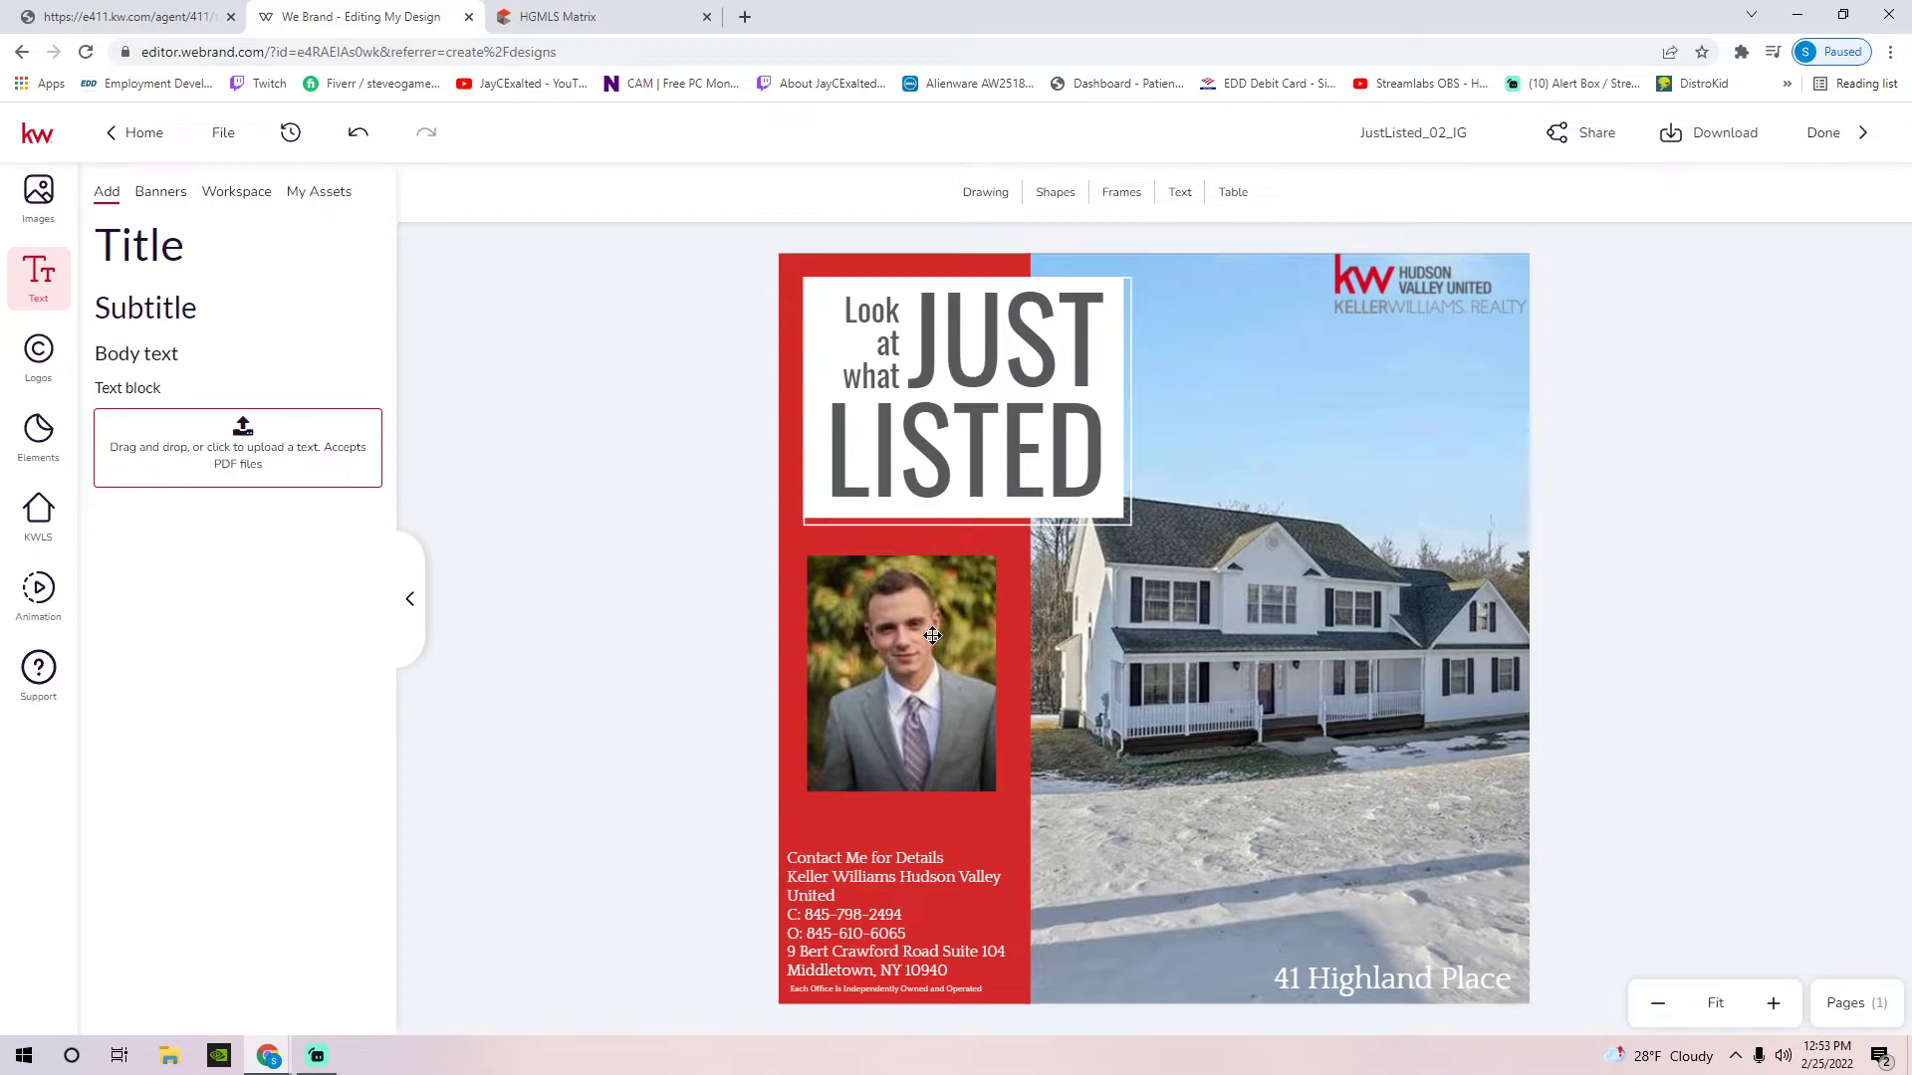
click(926, 631)
click(709, 552)
click(894, 619)
click(620, 445)
click(871, 870)
Add a colon after 'Contact Me for Details' followed by a blank line, and save
drag(869, 873, 924, 830)
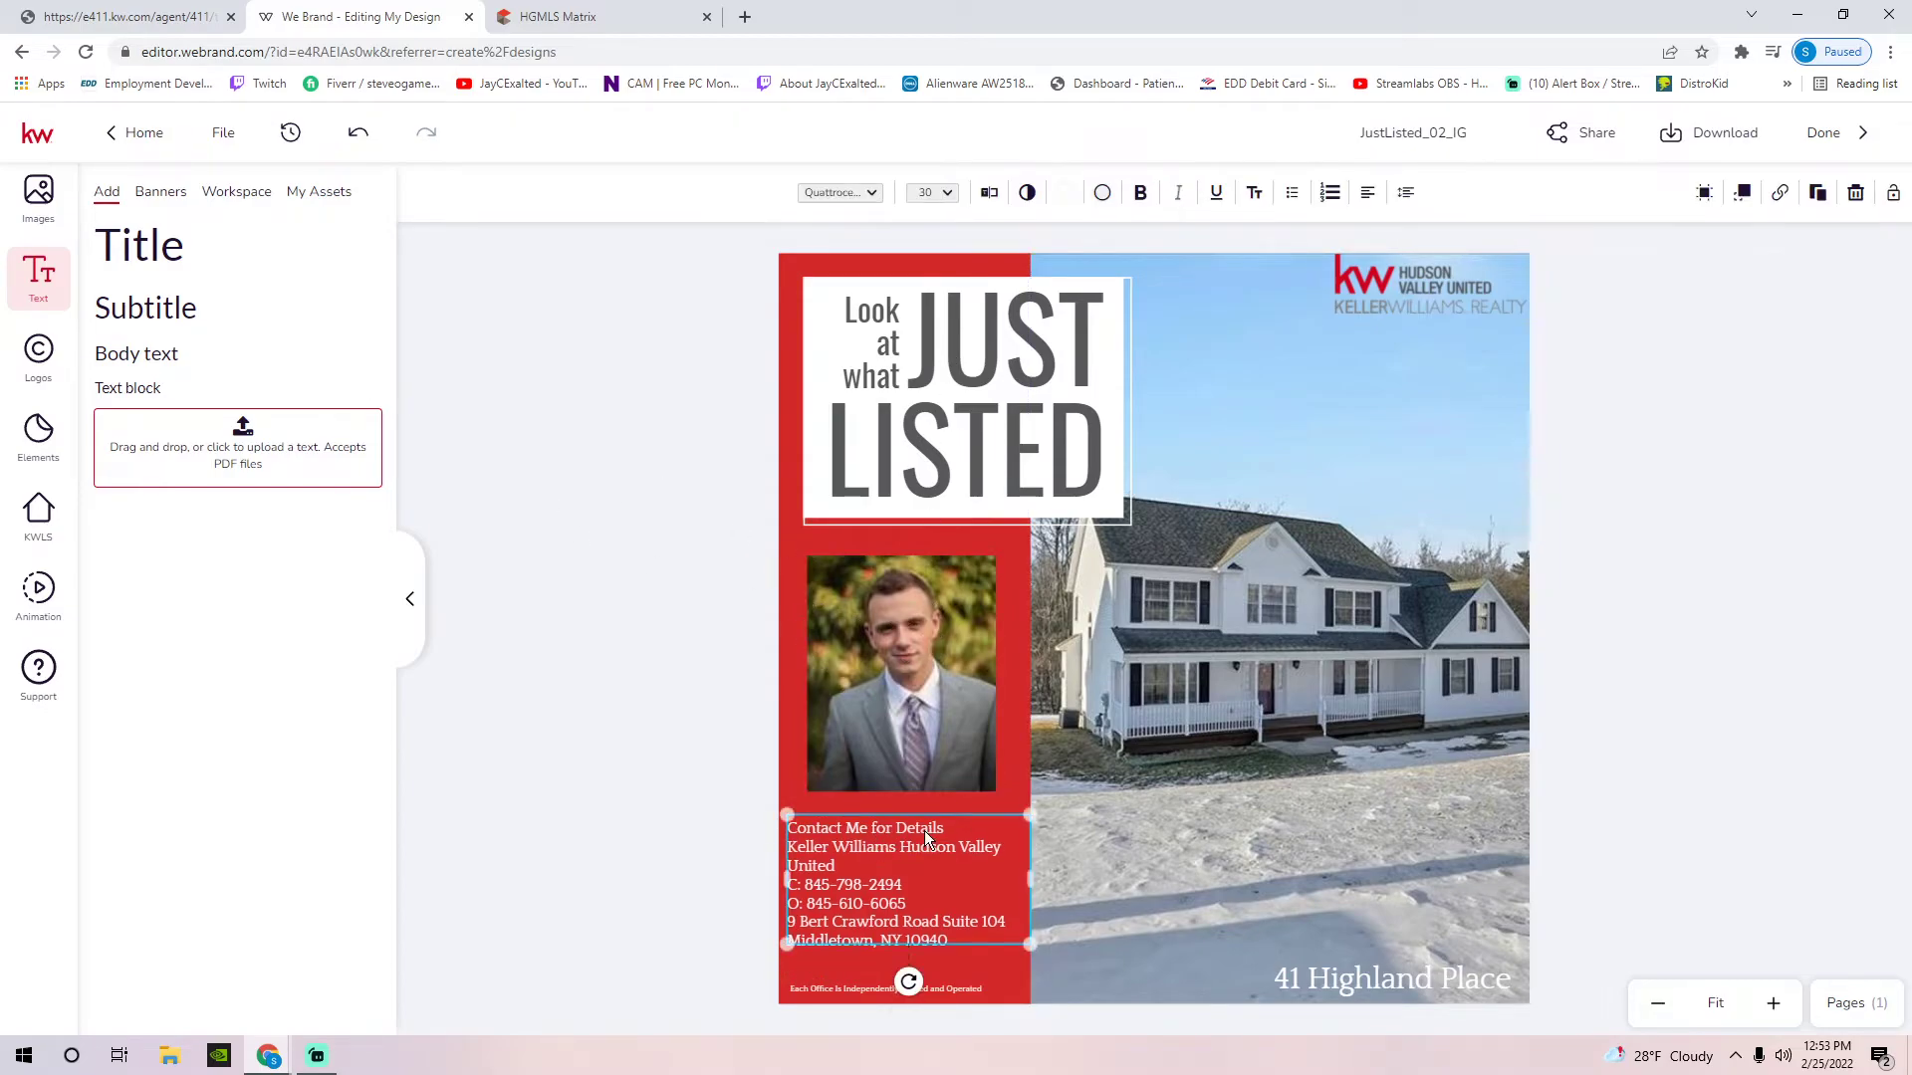
double_click(954, 827)
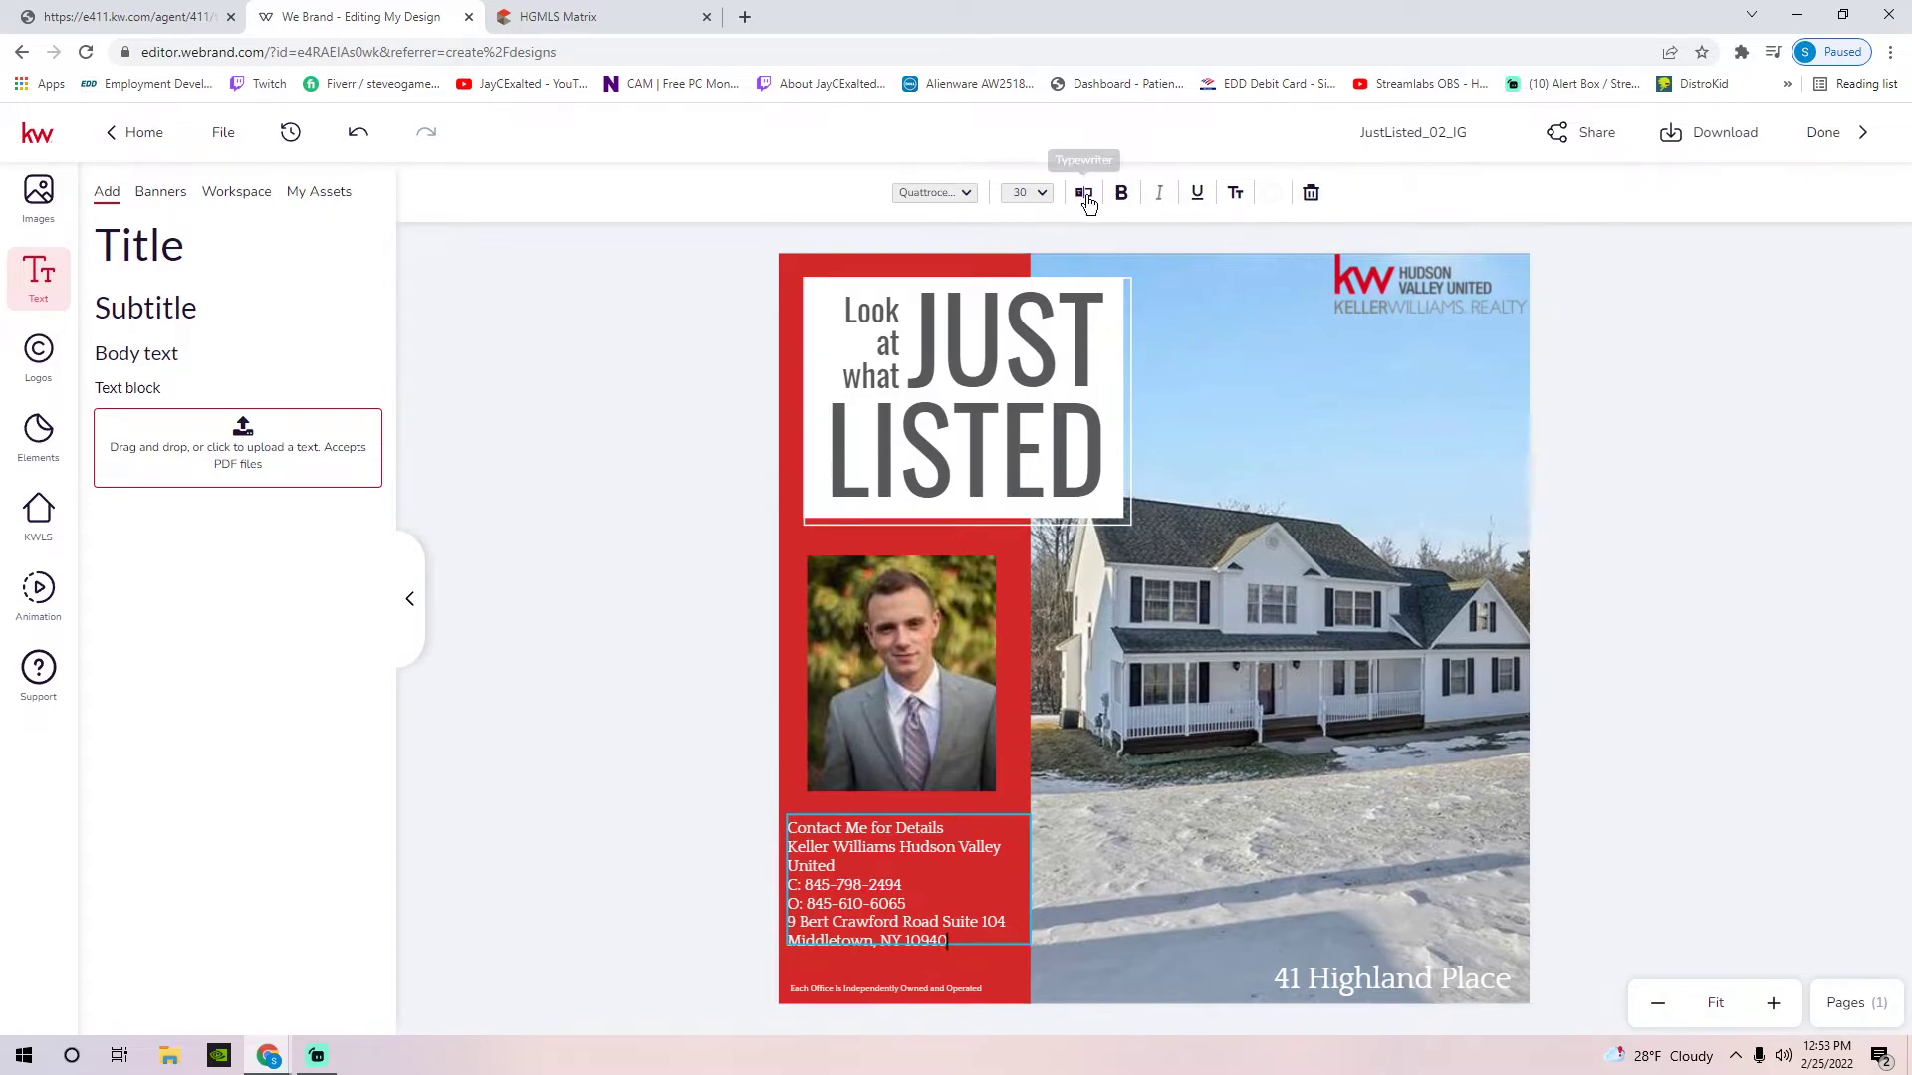
click(1083, 192)
click(1641, 186)
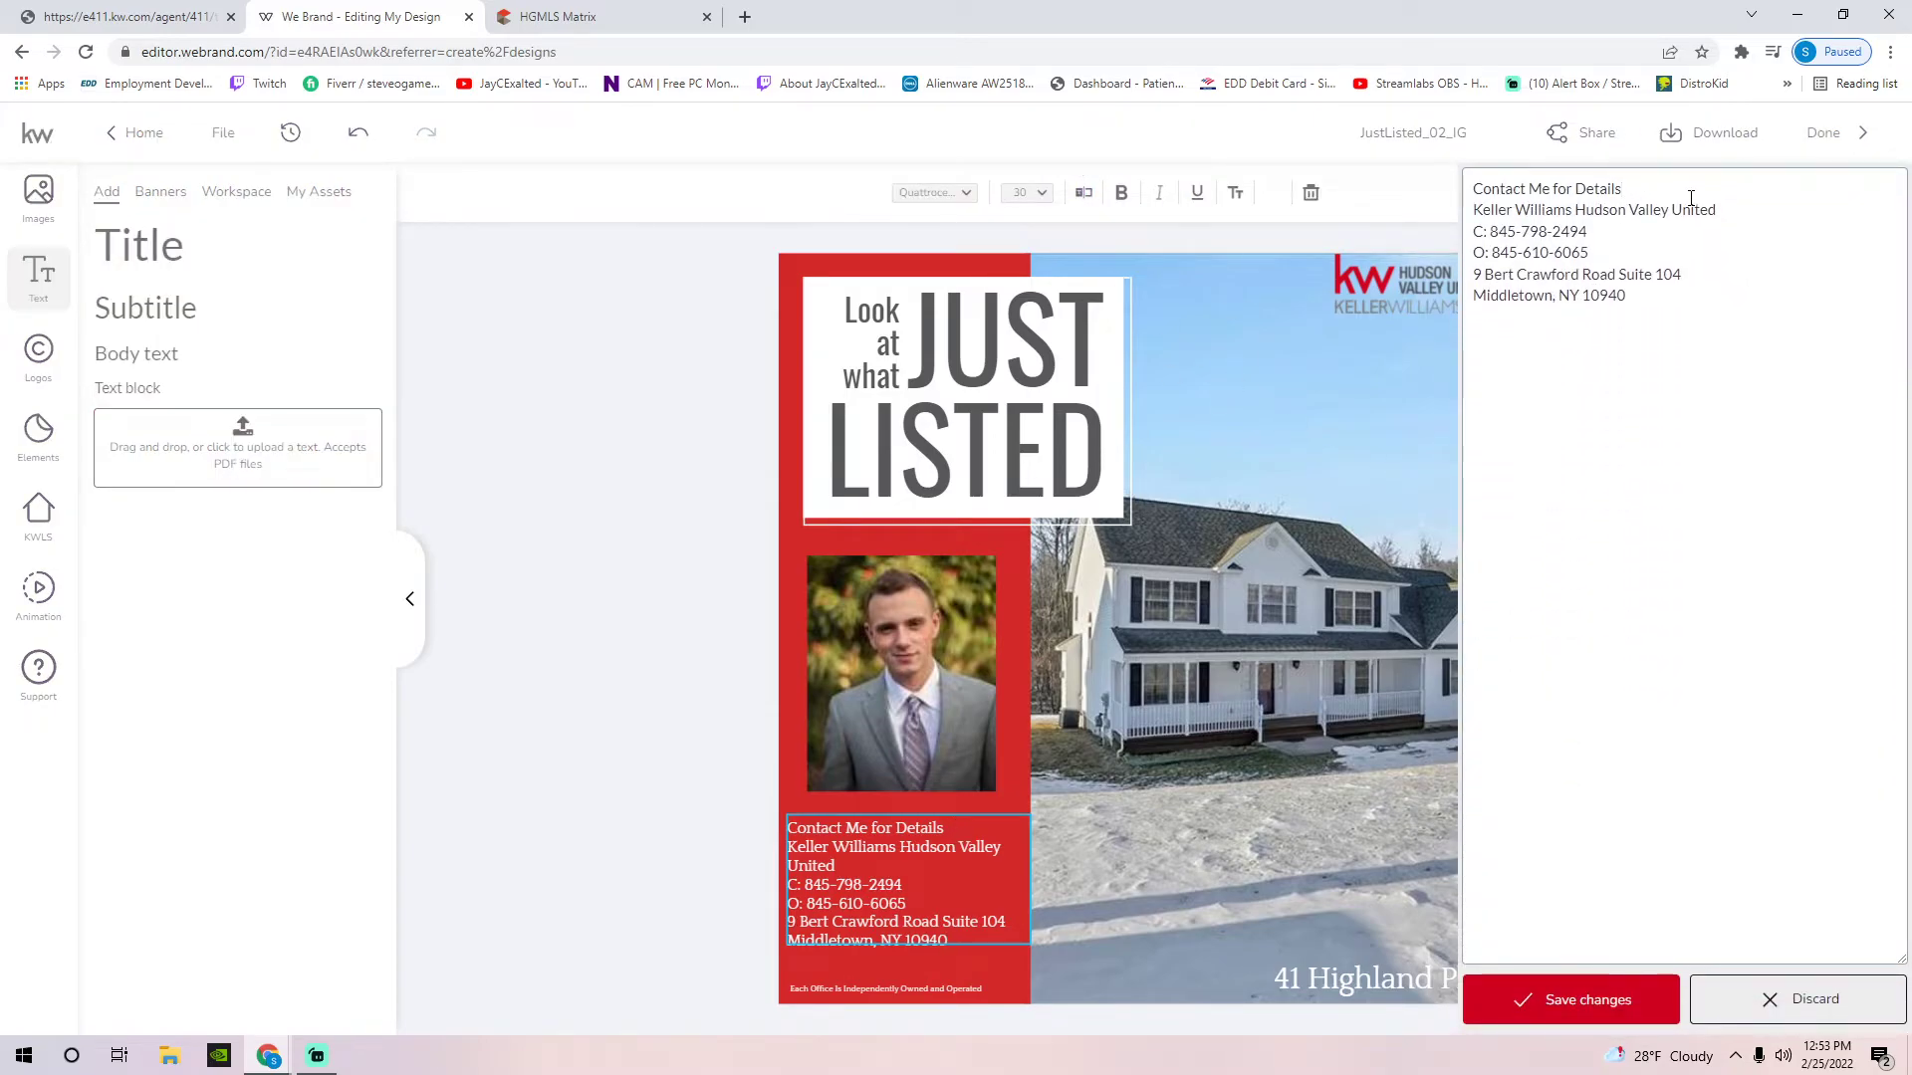
text(:)
key(Return)
click(1521, 998)
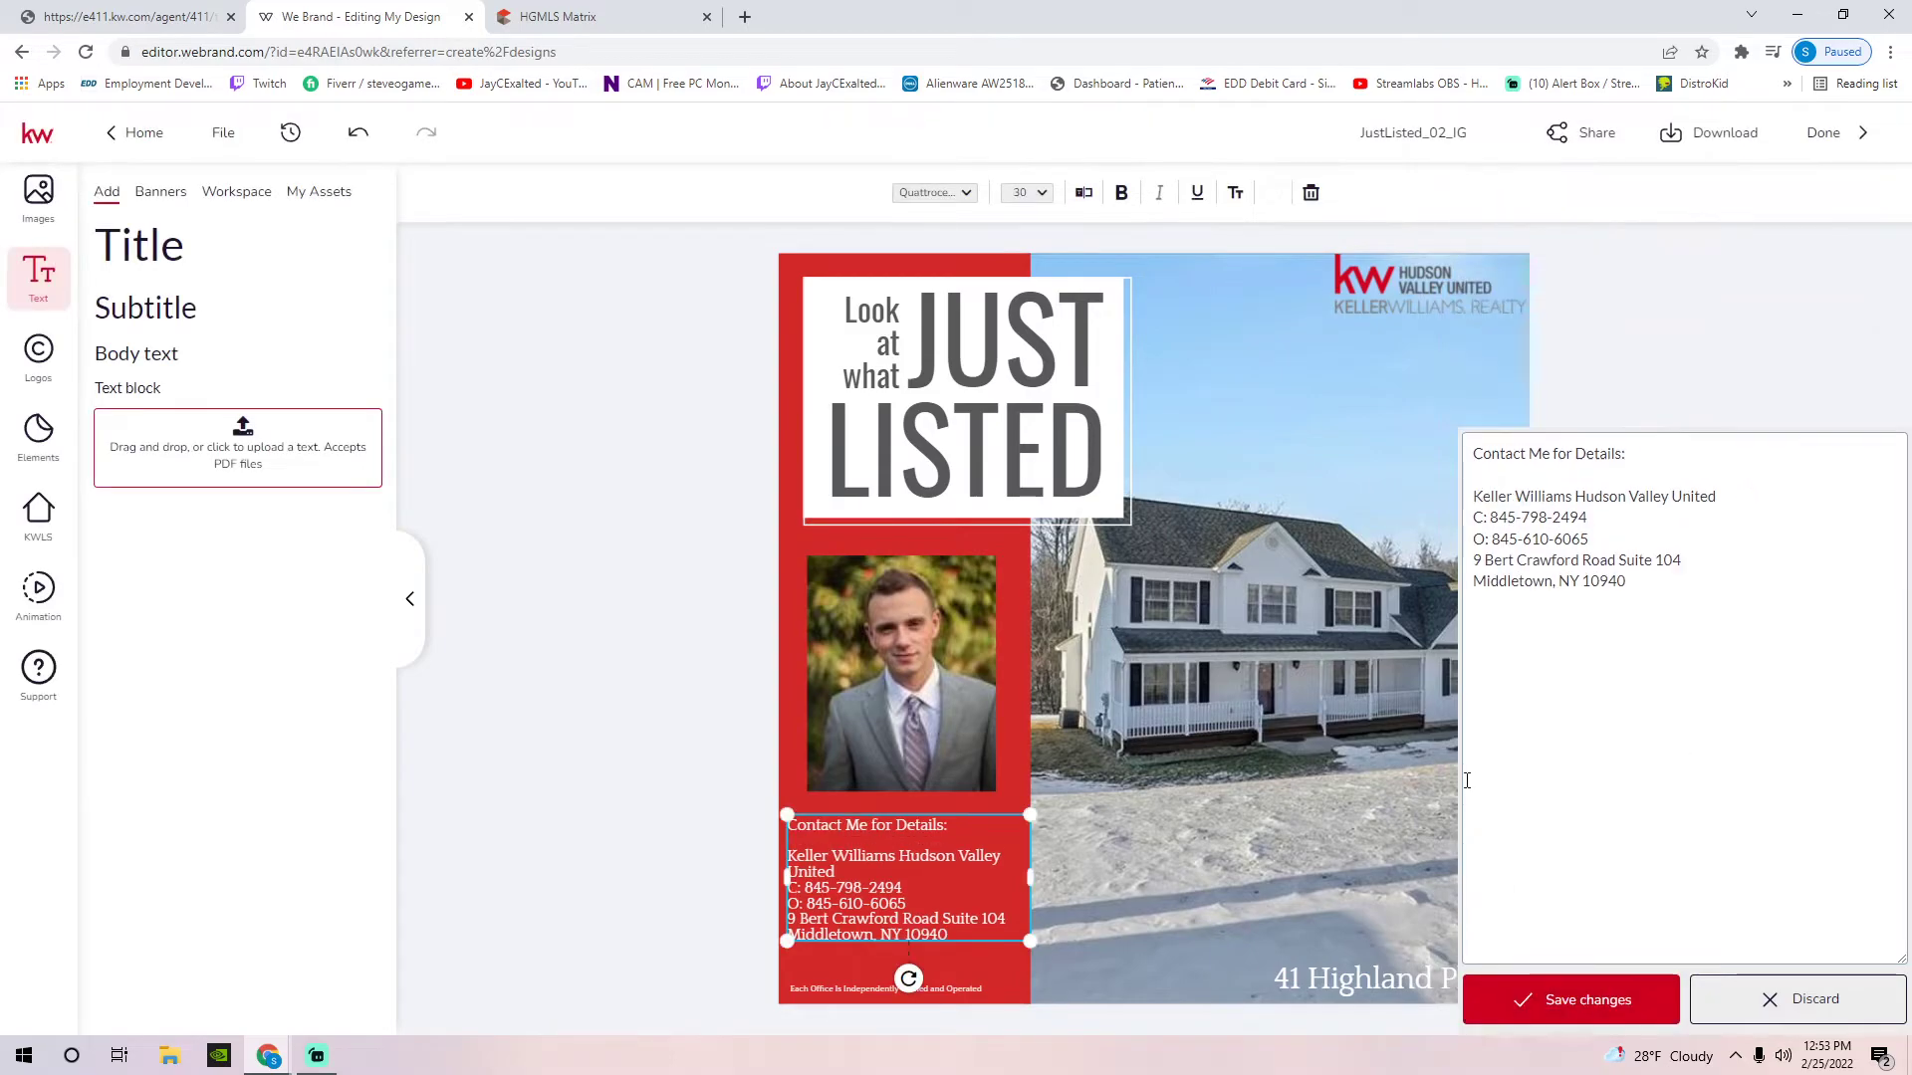
click(1469, 661)
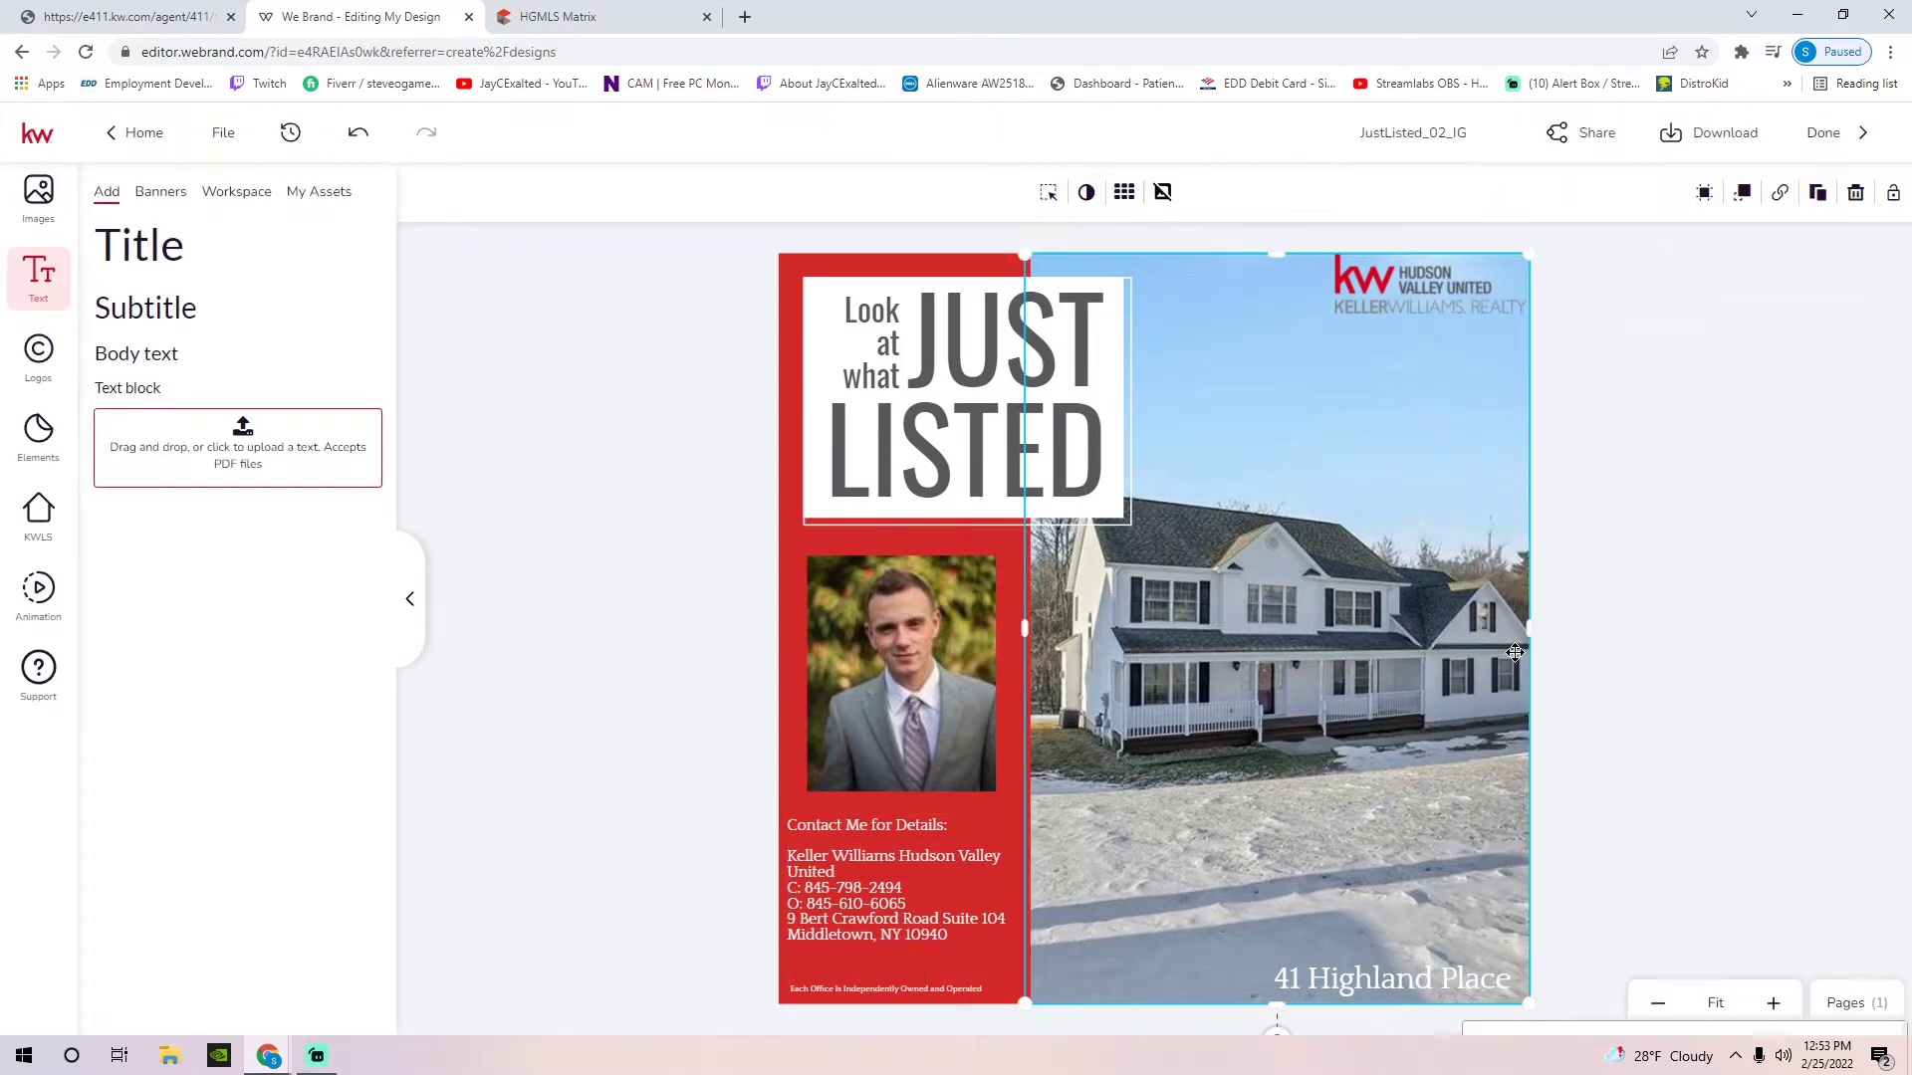
click(1564, 609)
Add the agent's name and a 'Licensed Real Estate Salesperson' line to the contact text and save
click(953, 874)
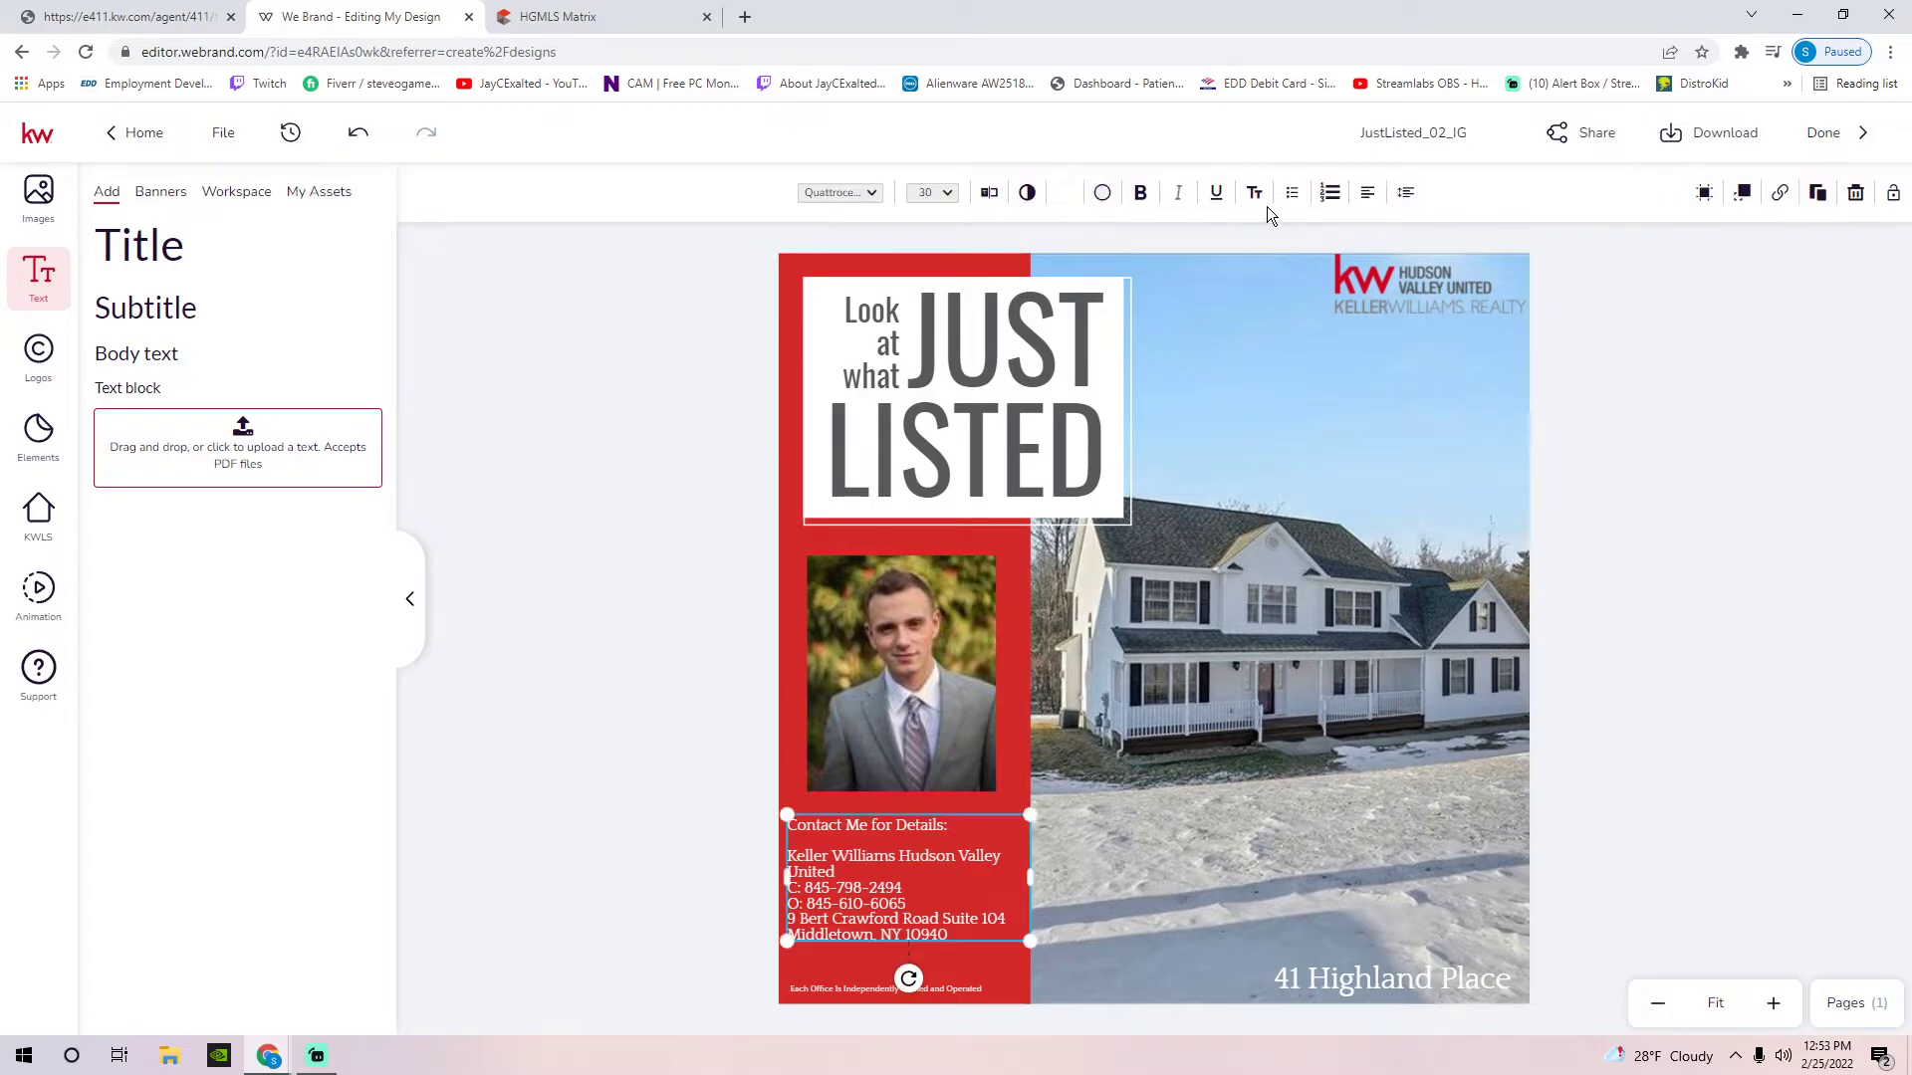
click(988, 193)
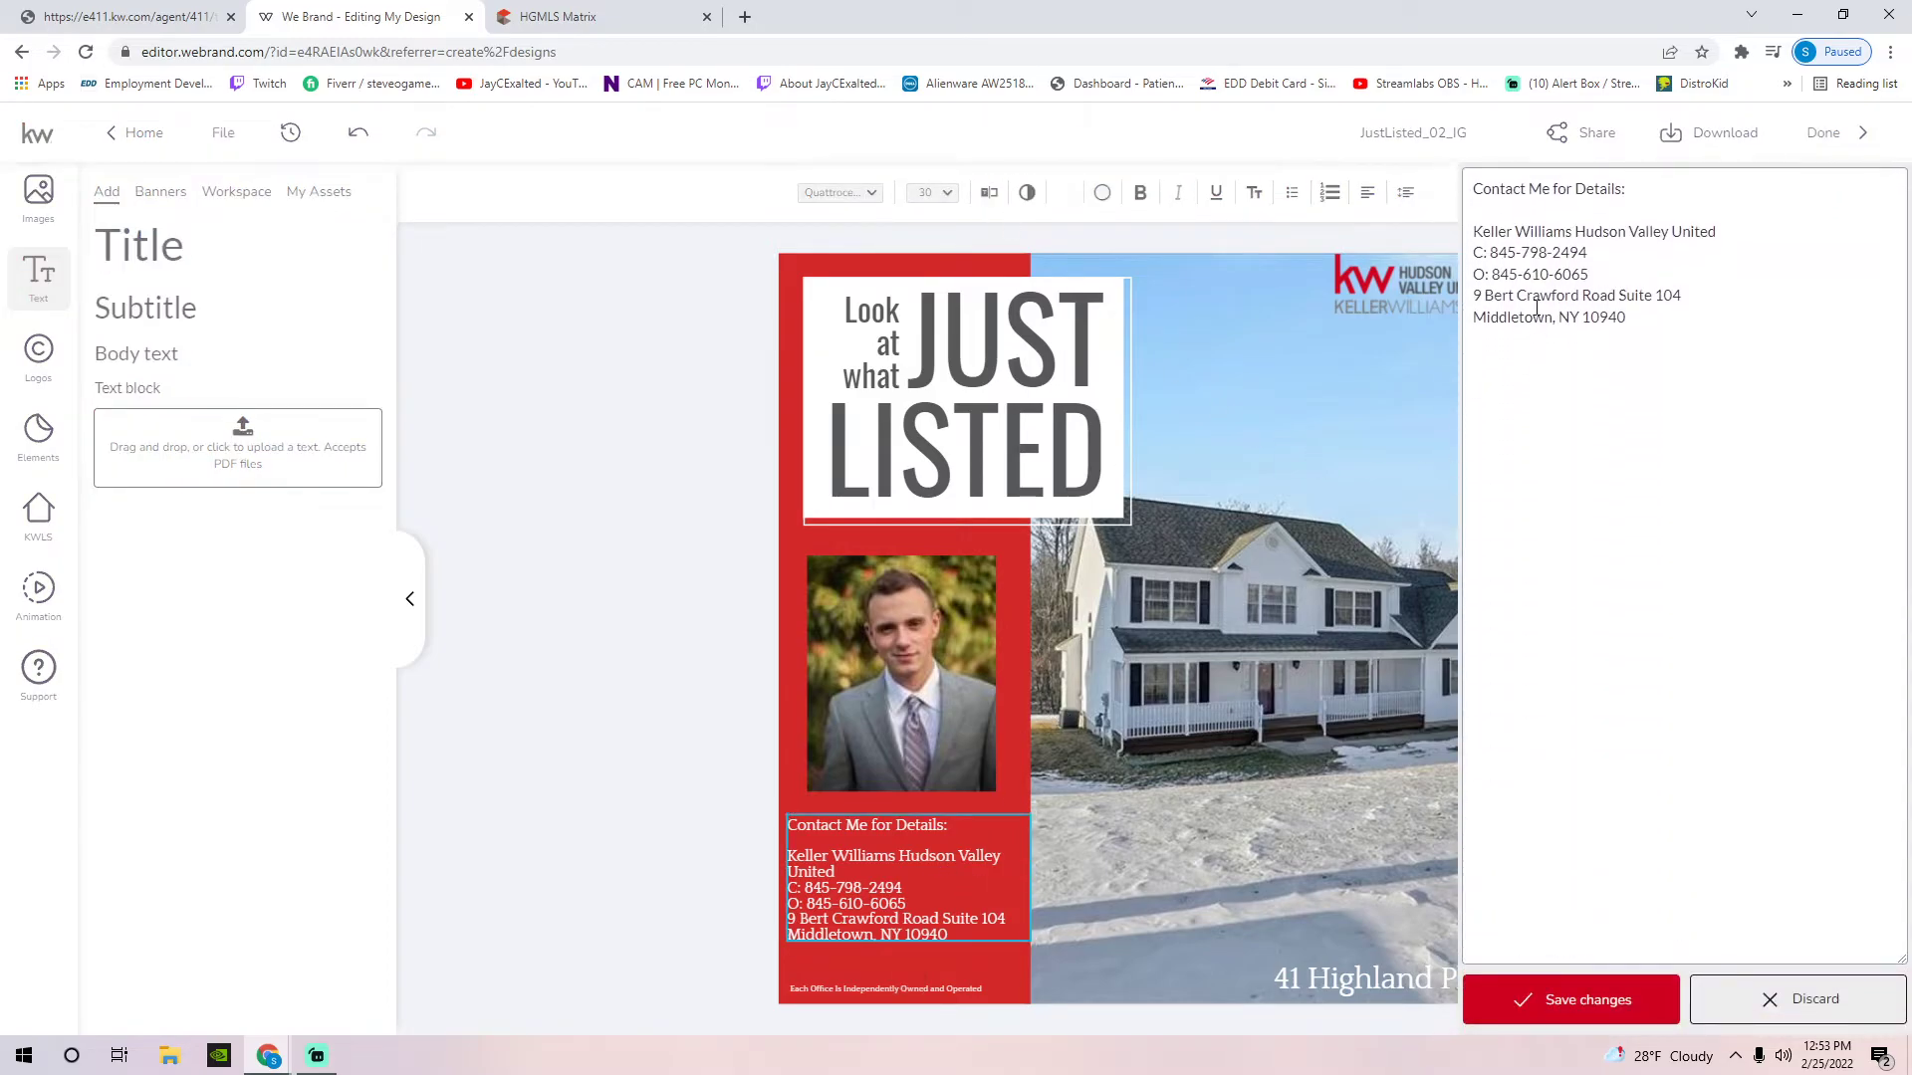
click(1518, 217)
key(Return)
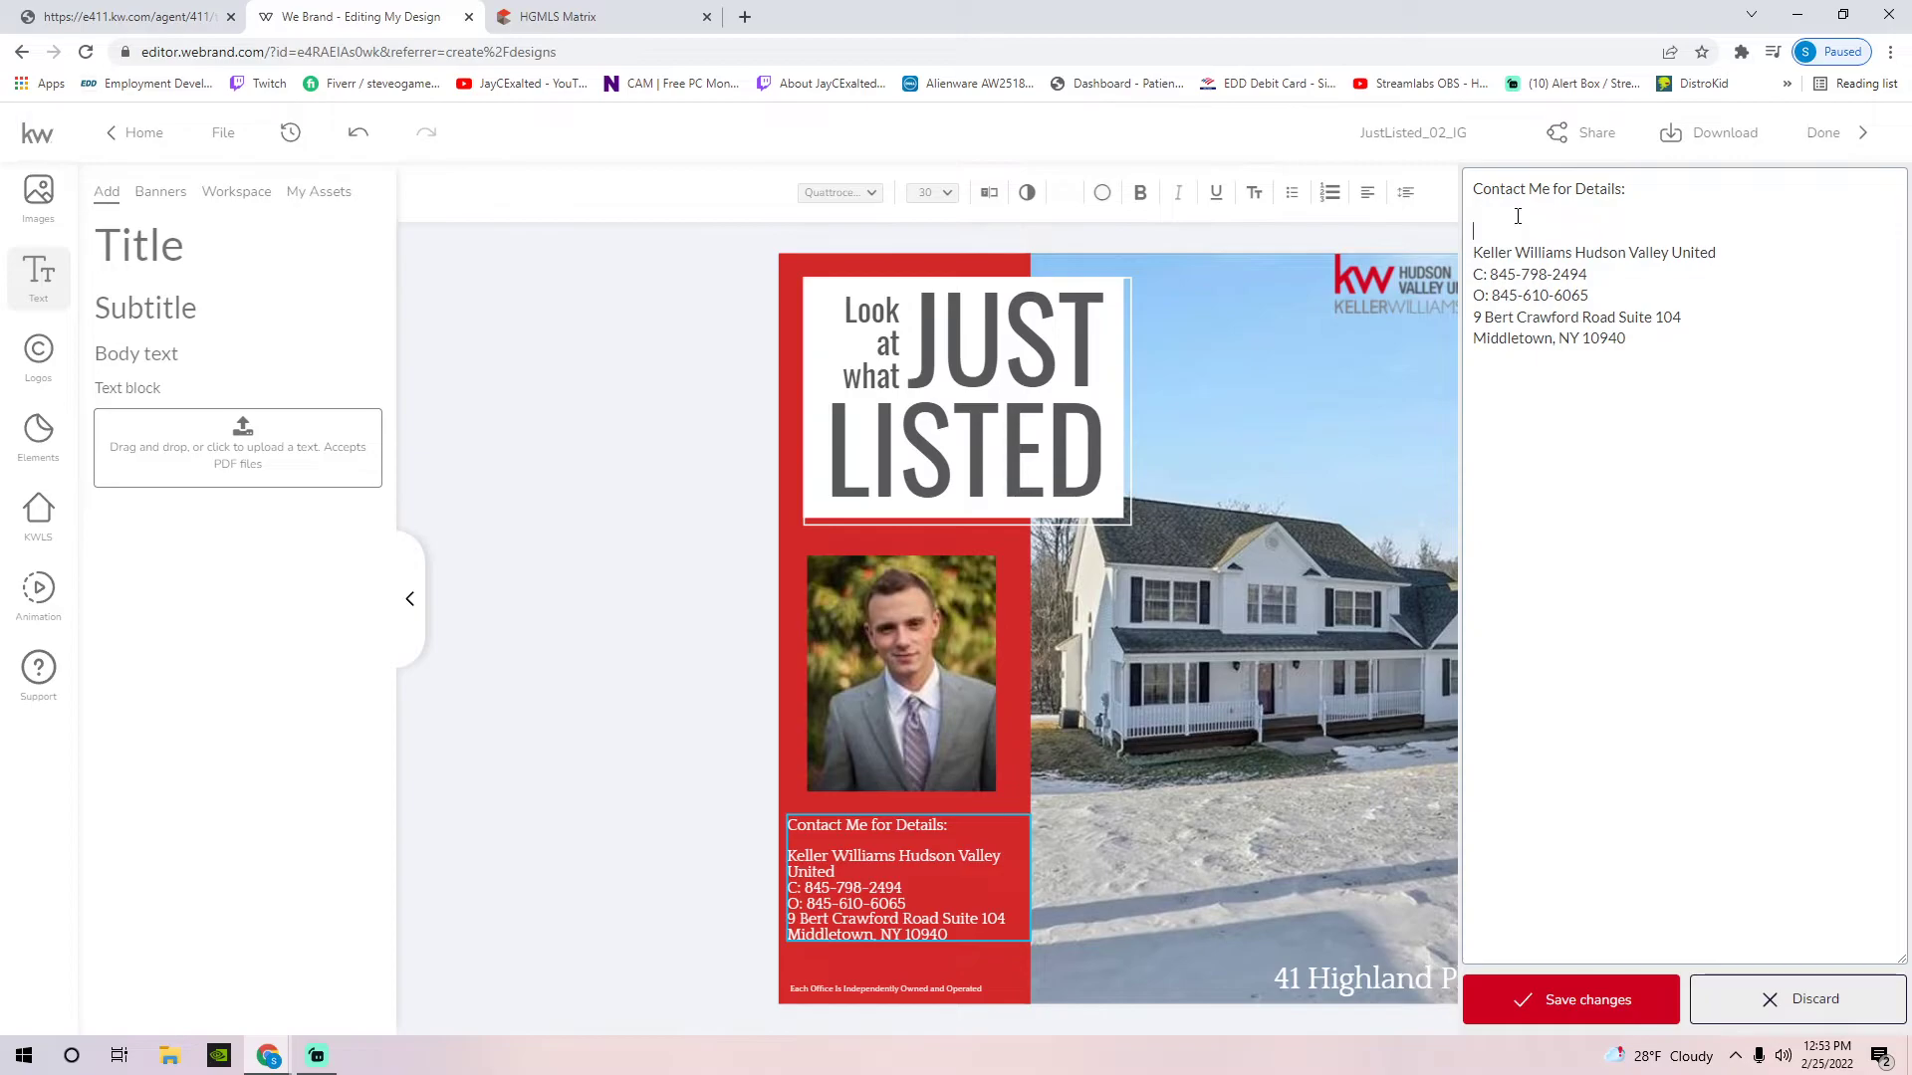
key(Return)
text(Lice)
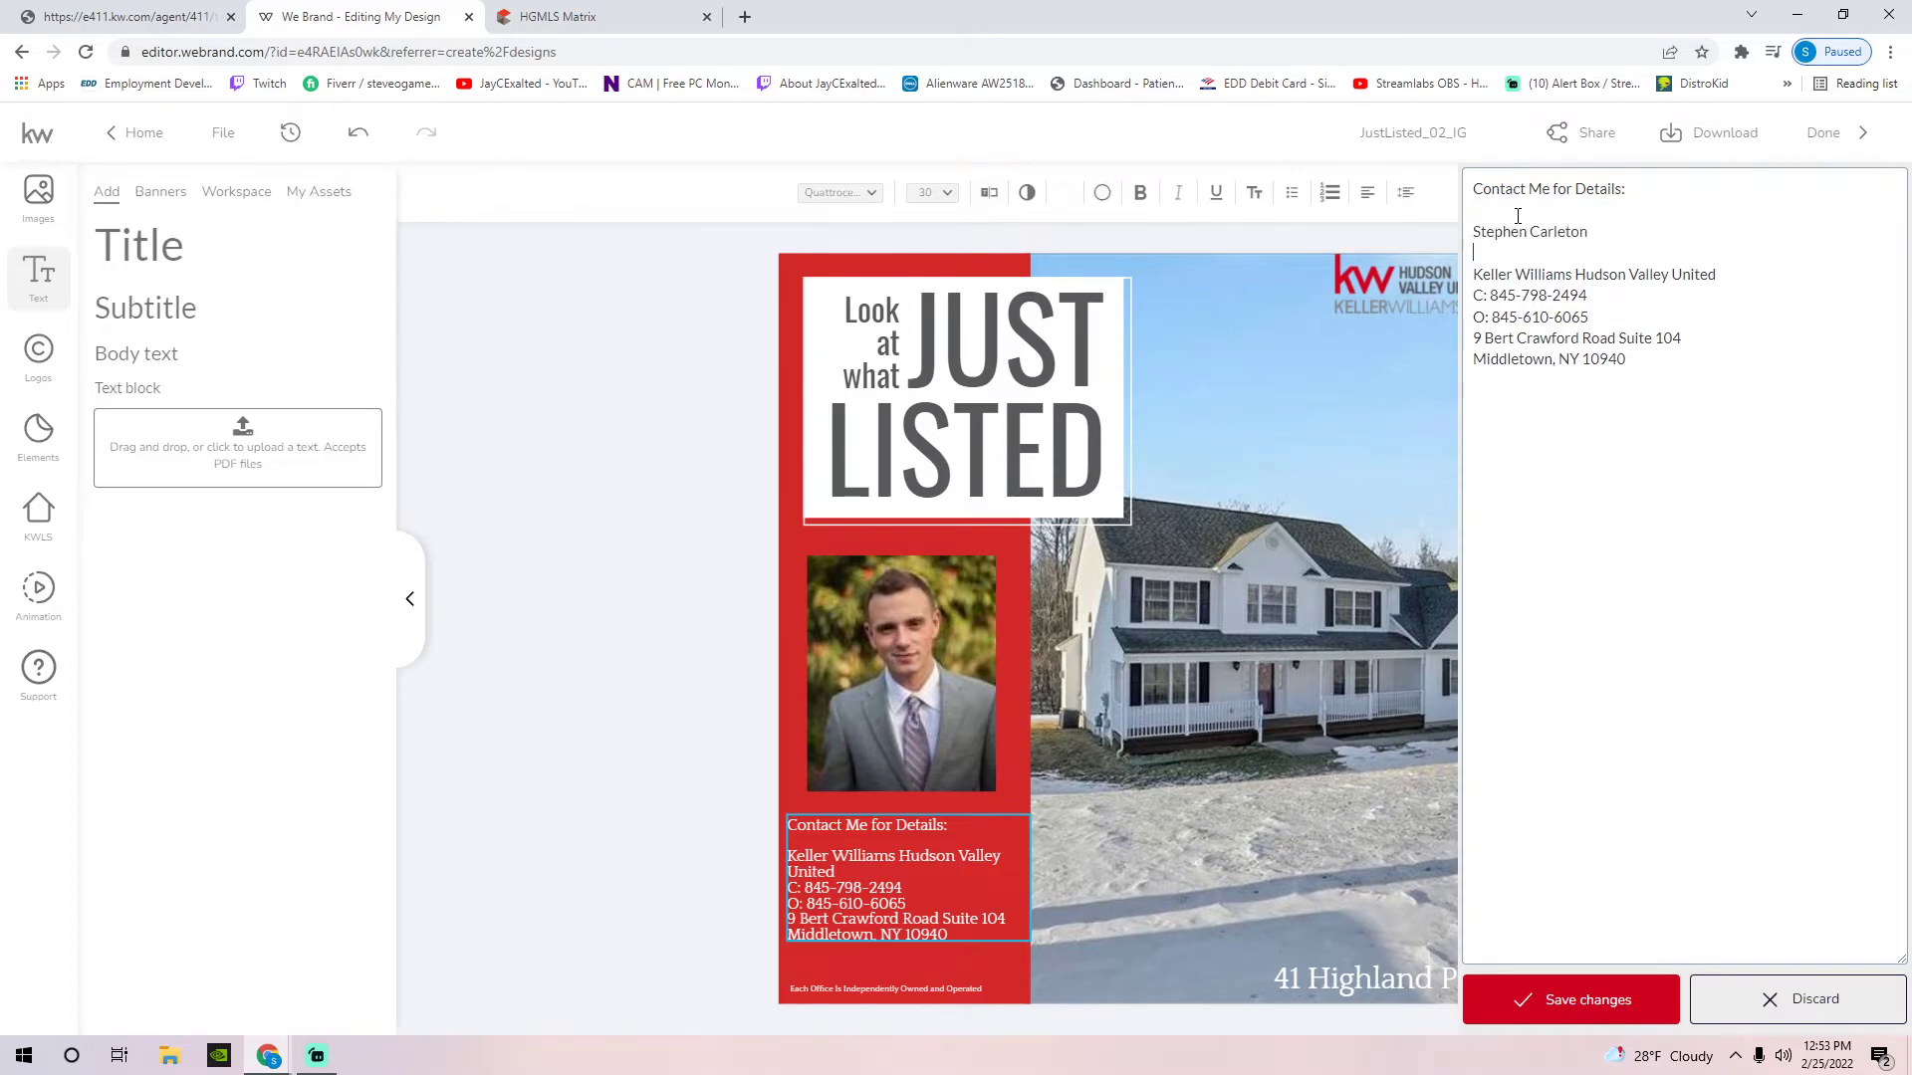
text(nsed Real Estate Salesperson)
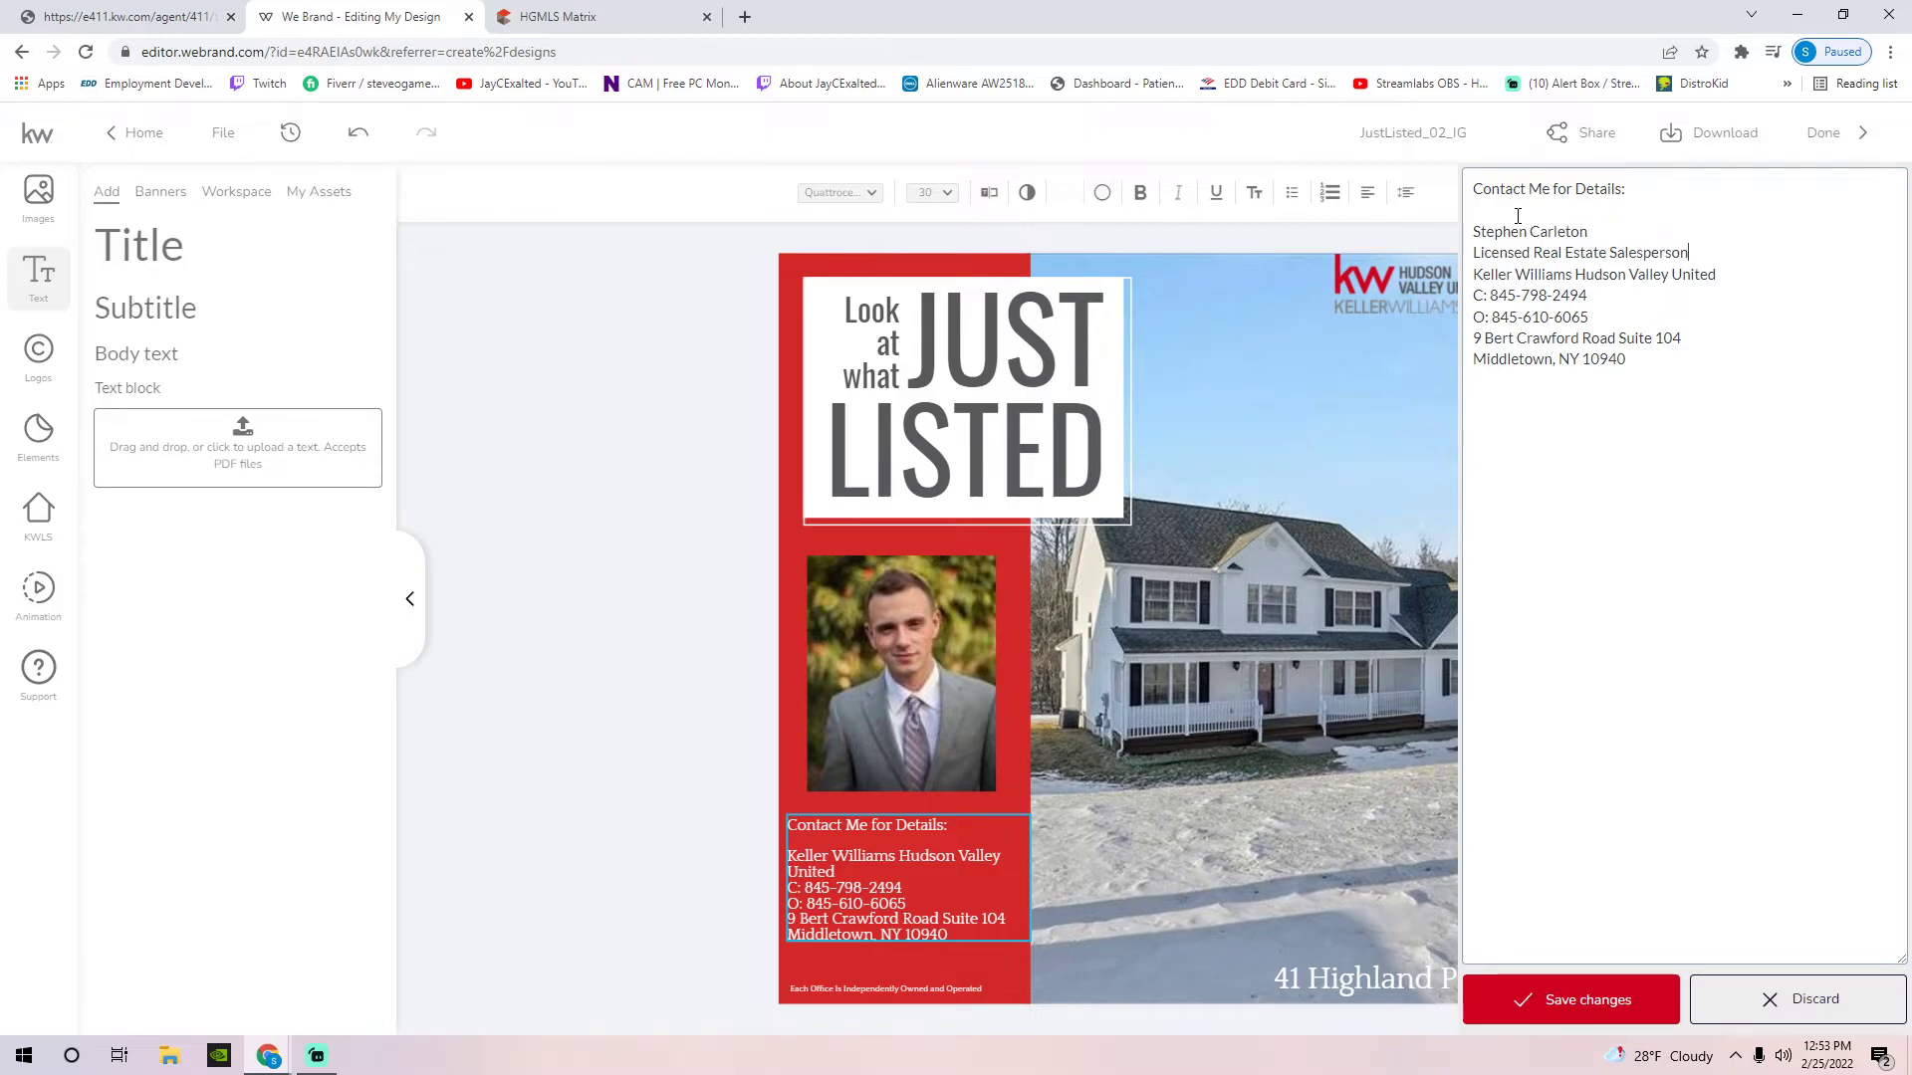
click(1571, 1003)
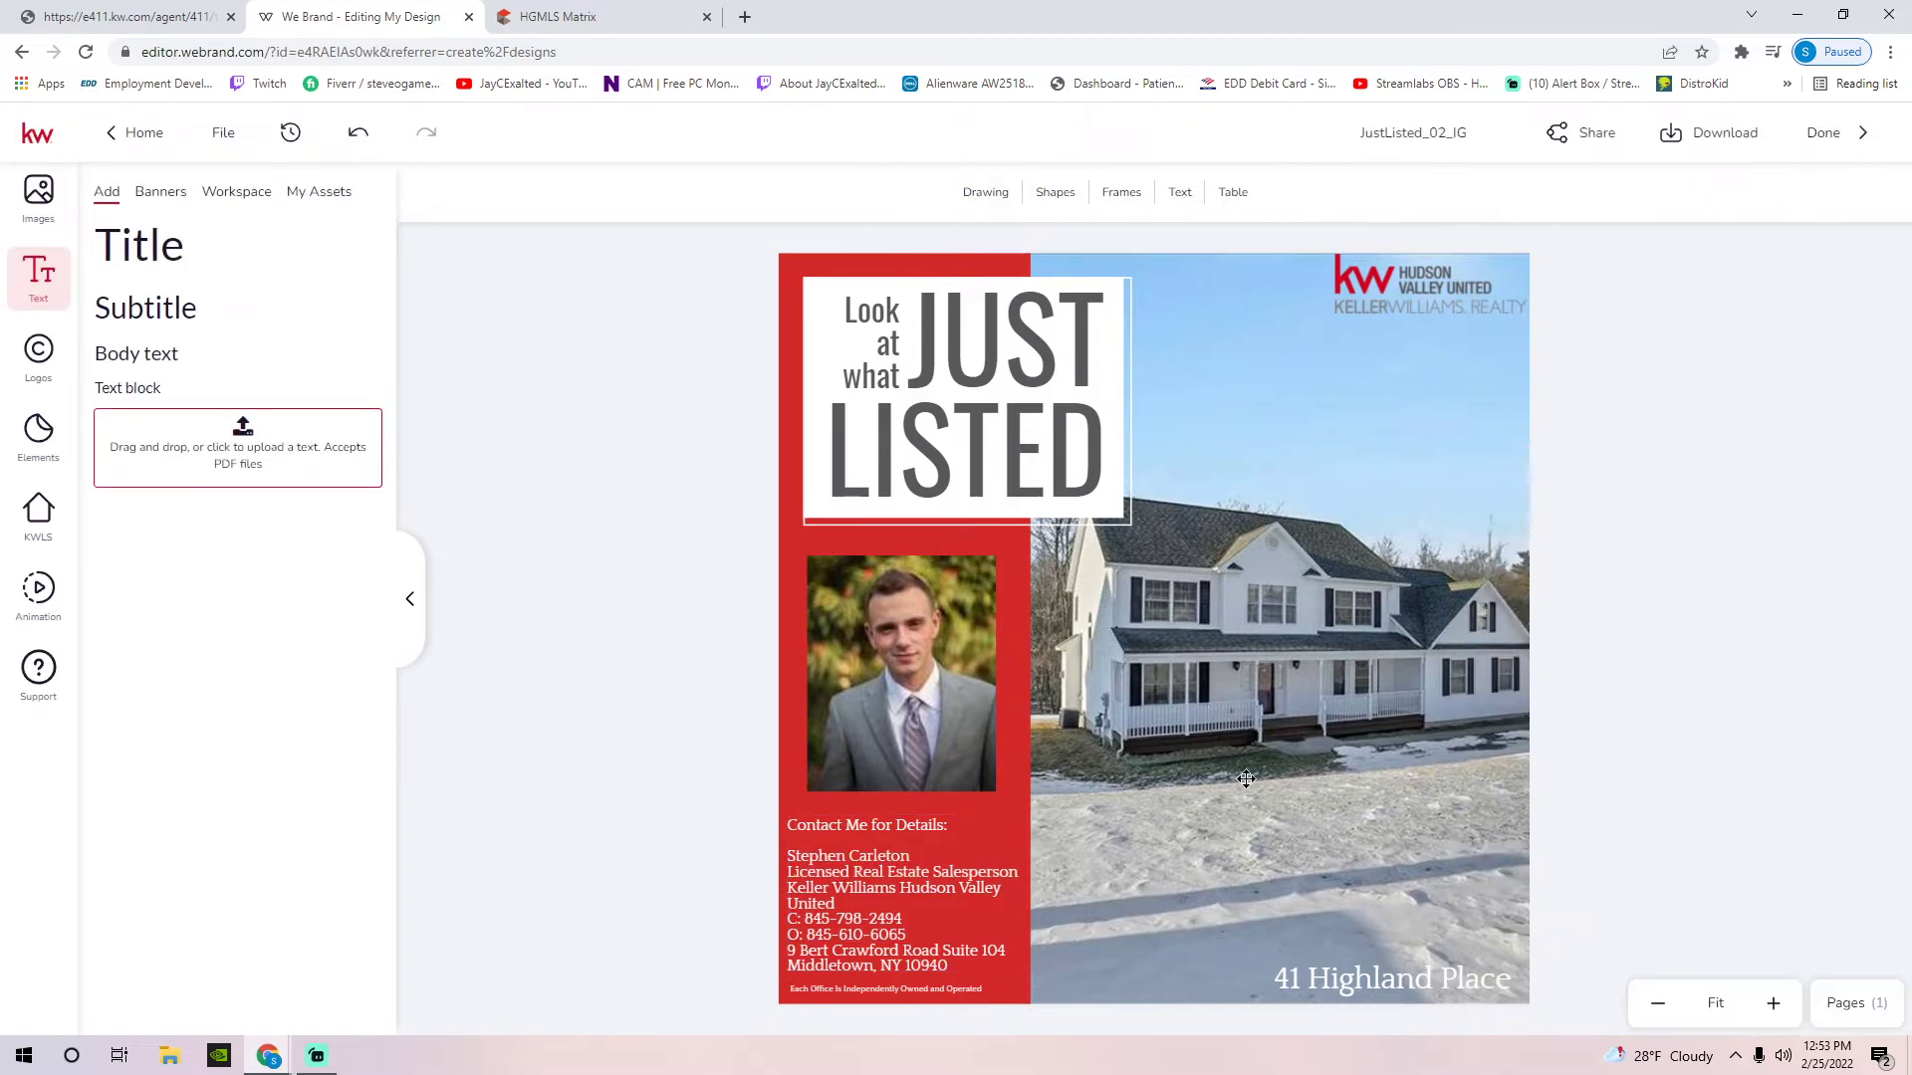
Shrink the agent photo and move it up beneath the headline
click(894, 878)
drag(901, 717, 898, 648)
drag(995, 528, 930, 575)
drag(830, 686, 861, 624)
click(1562, 518)
Narrow and lower the contact details box, extend the red panel to the page bottom, and shift the headshot left
drag(893, 886, 1014, 872)
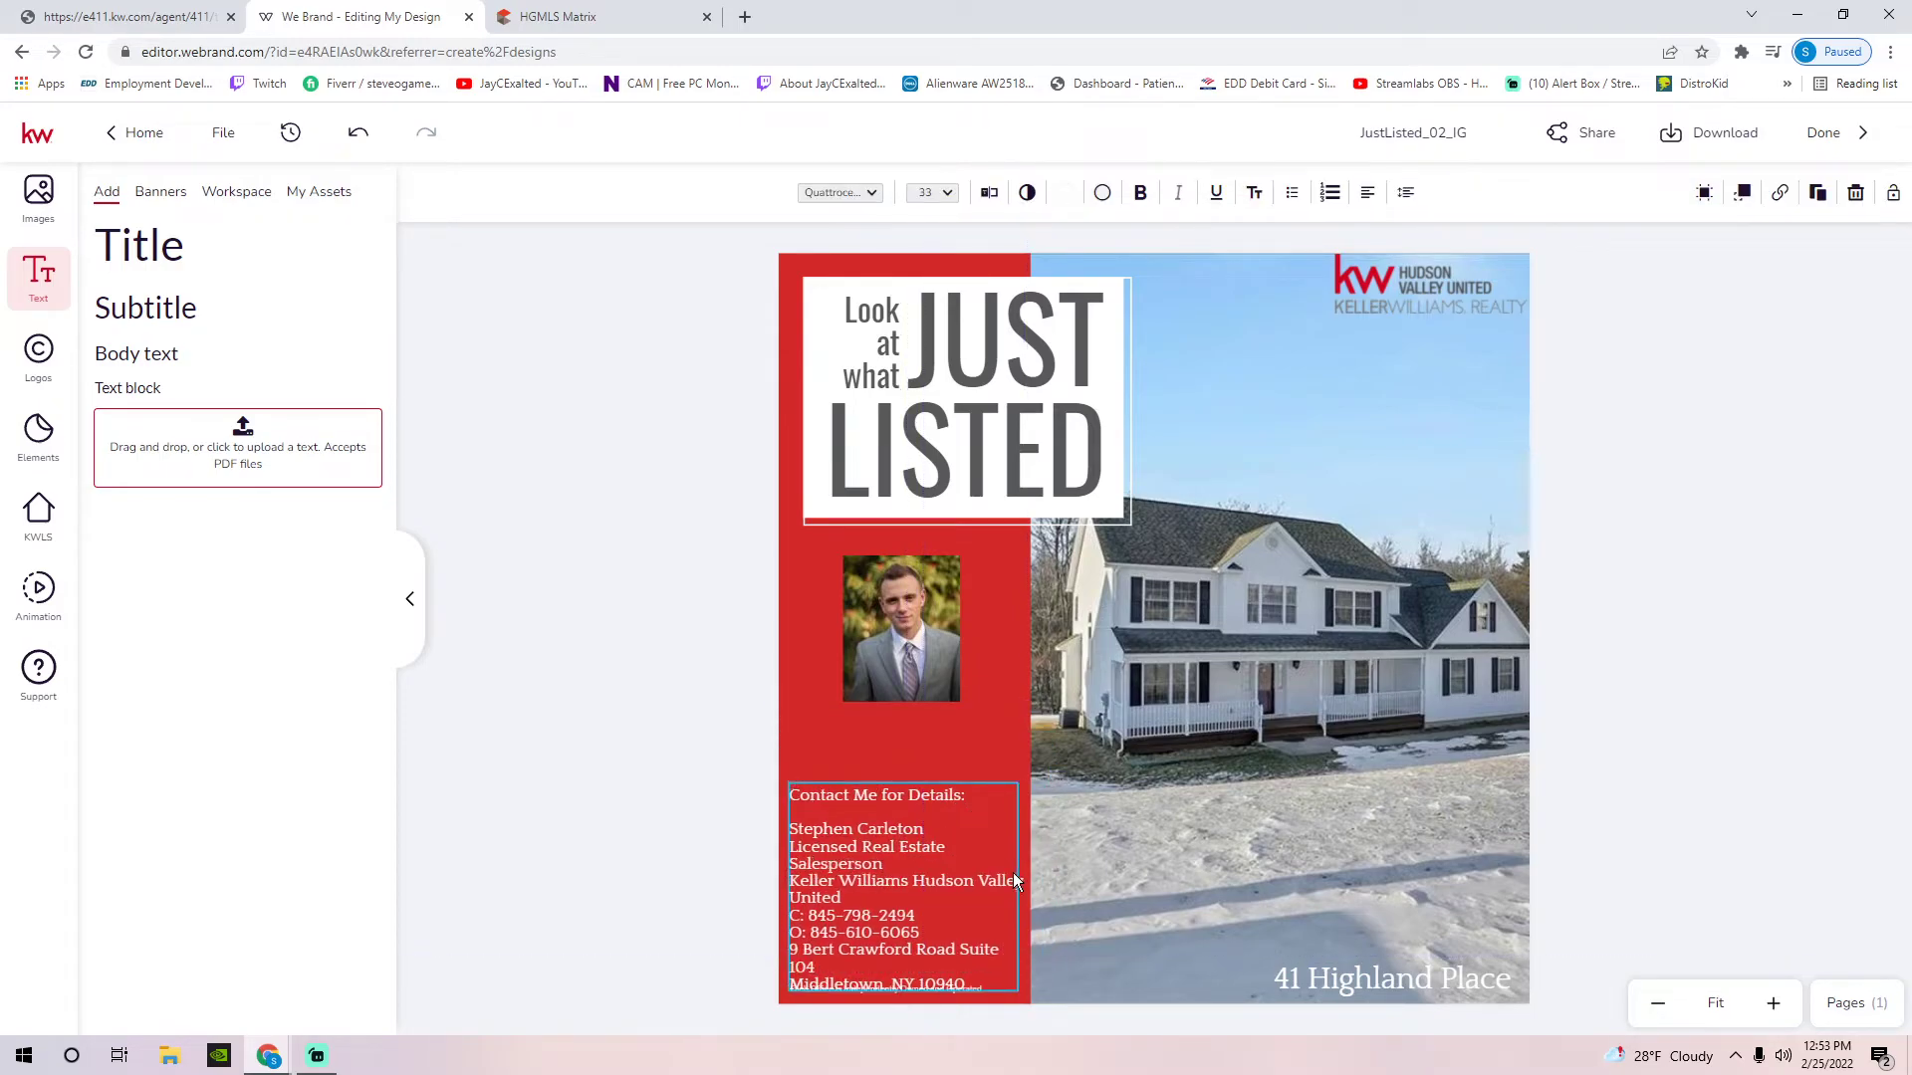
drag(942, 789, 999, 784)
drag(1008, 944, 977, 992)
click(899, 829)
drag(899, 829, 1088, 814)
drag(908, 804, 905, 883)
click(678, 714)
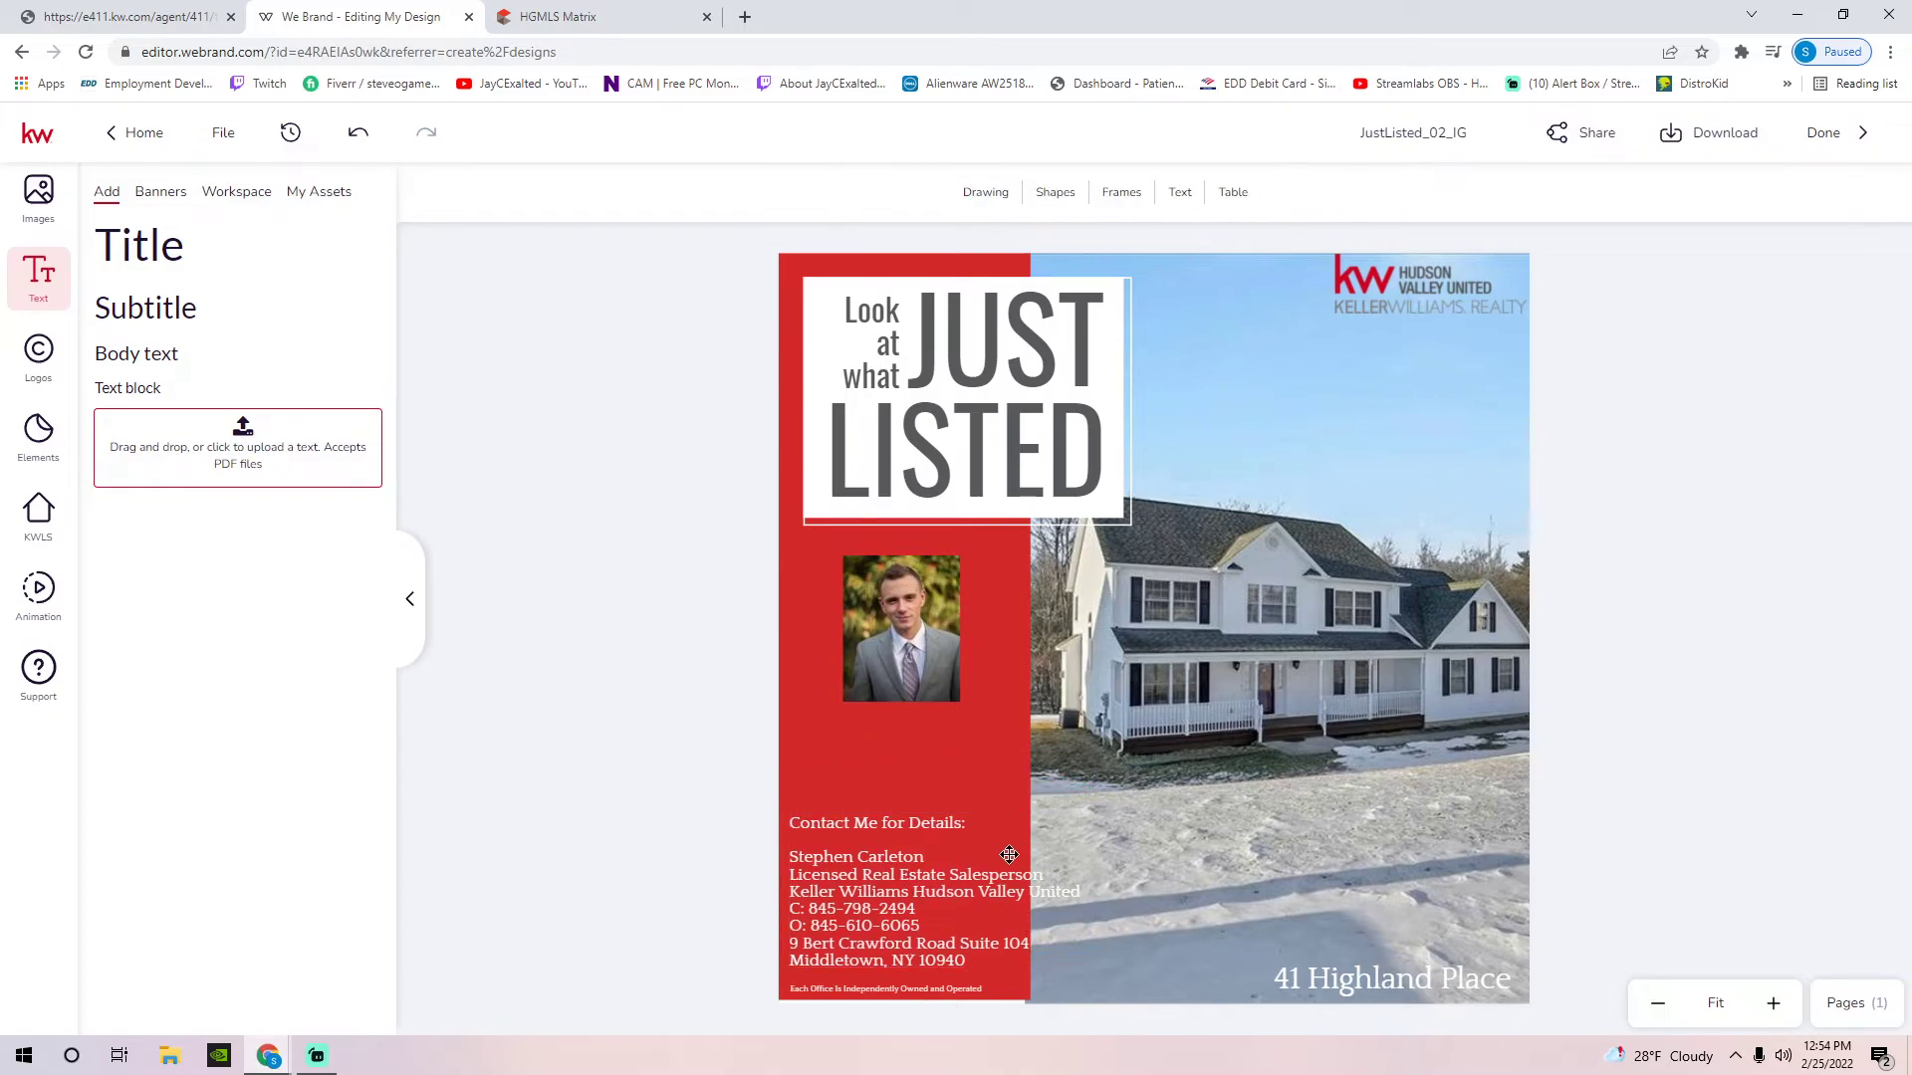
drag(884, 654, 830, 654)
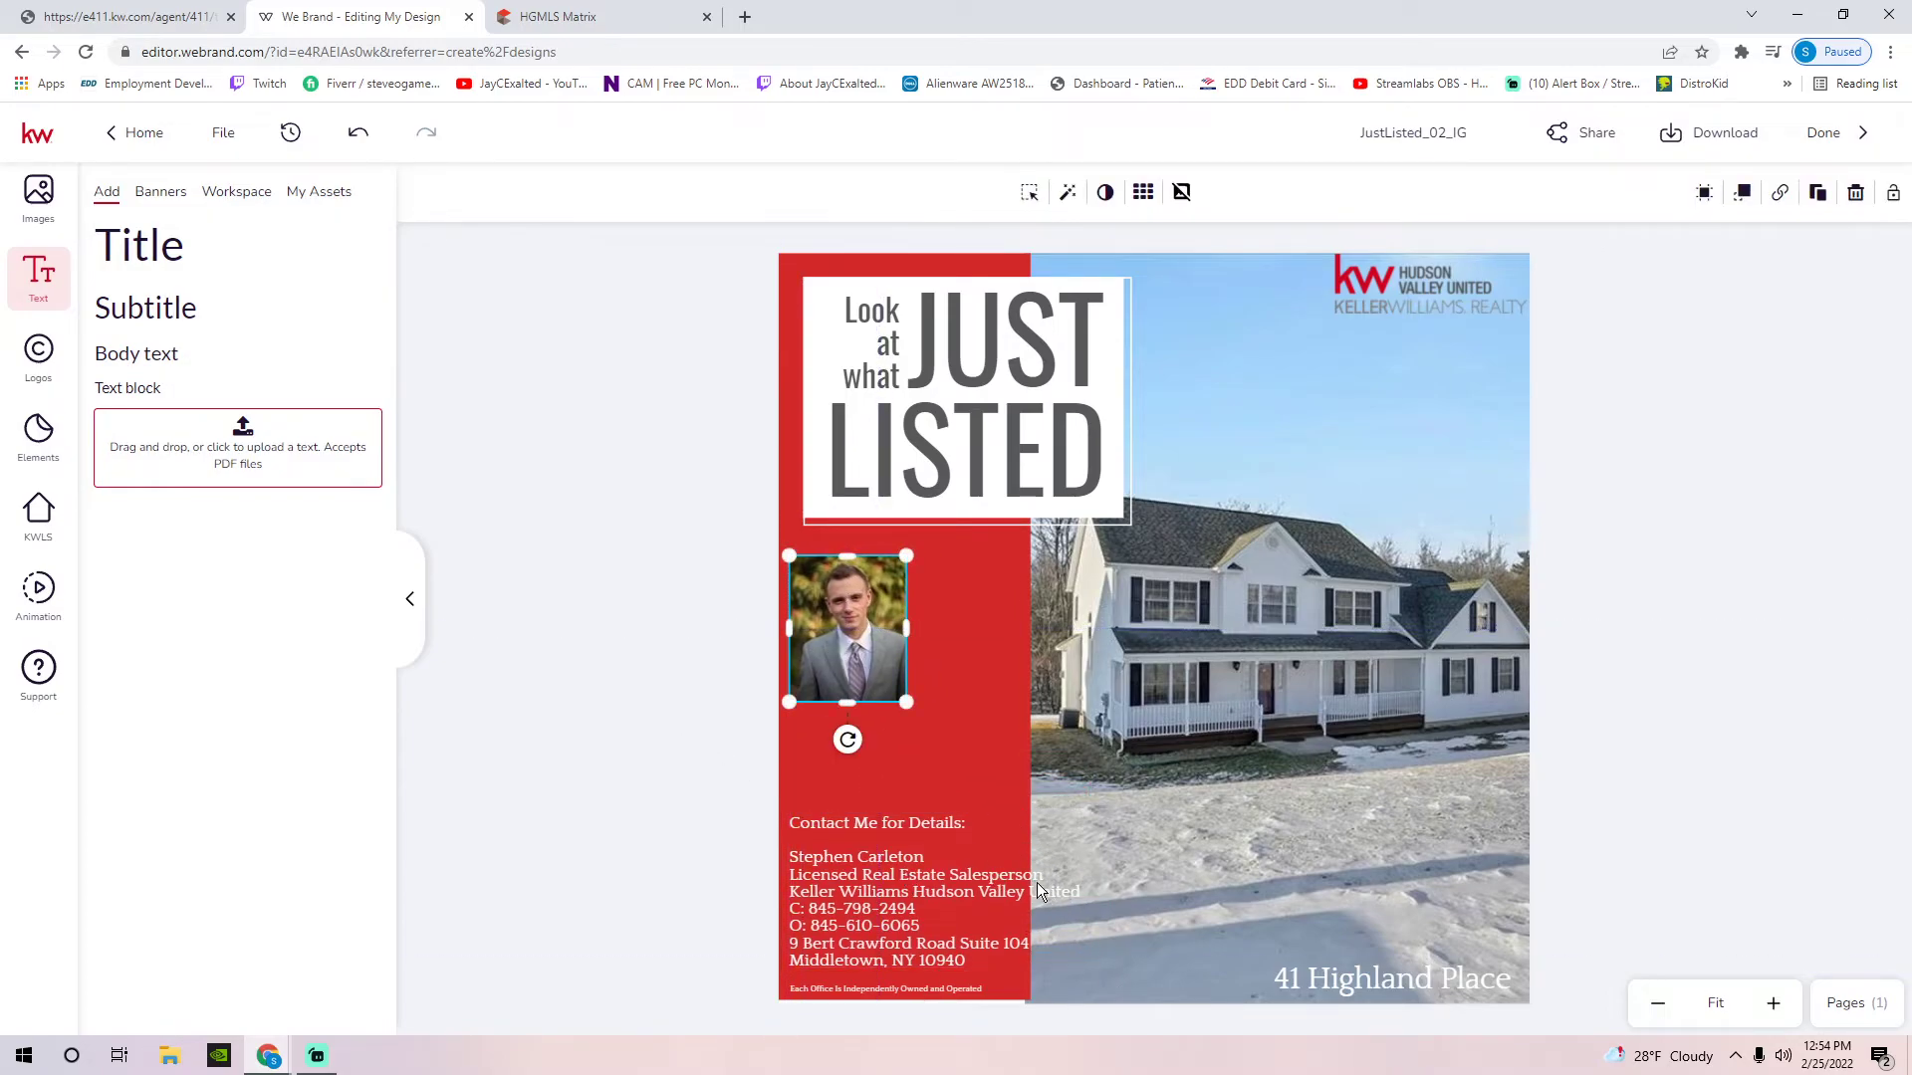
Raise the contact details slightly and widen the red sidebar to fit them
click(997, 878)
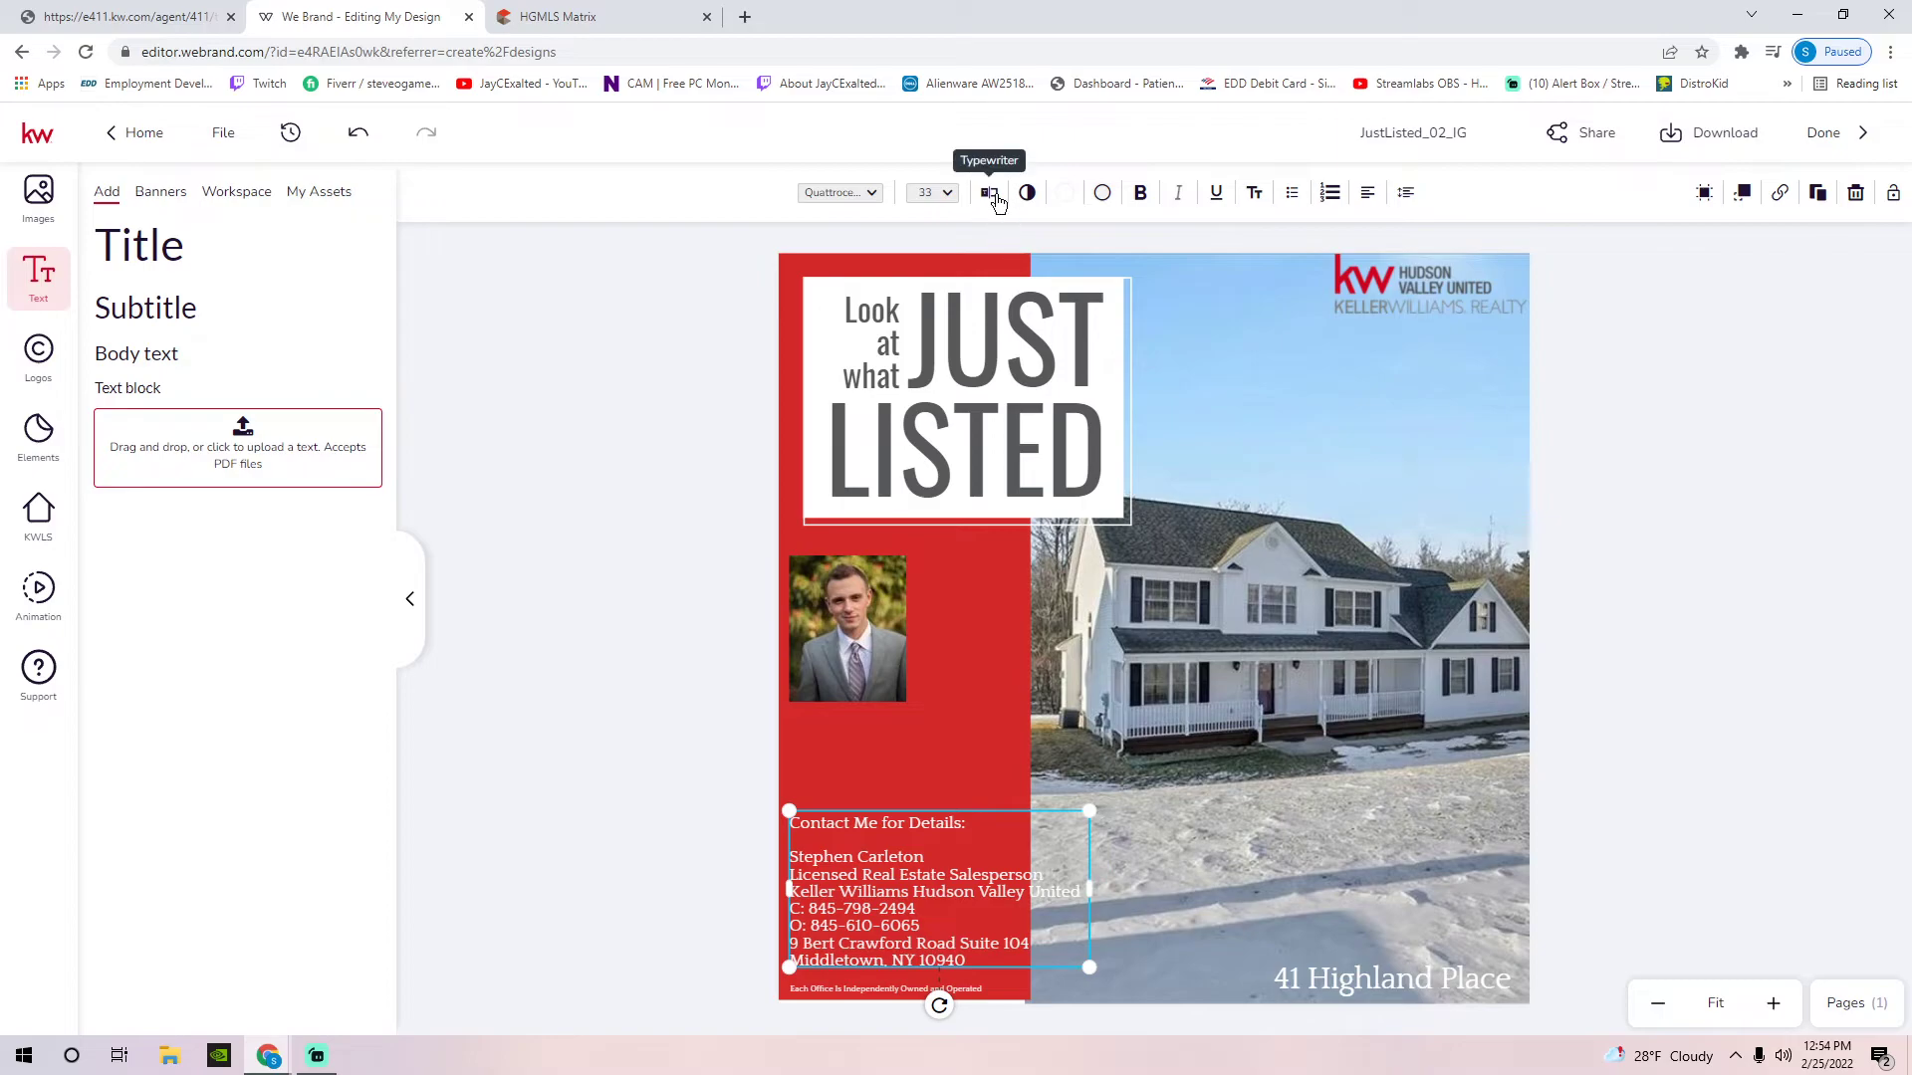
drag(940, 828, 940, 778)
click(1000, 624)
drag(1030, 623, 1104, 619)
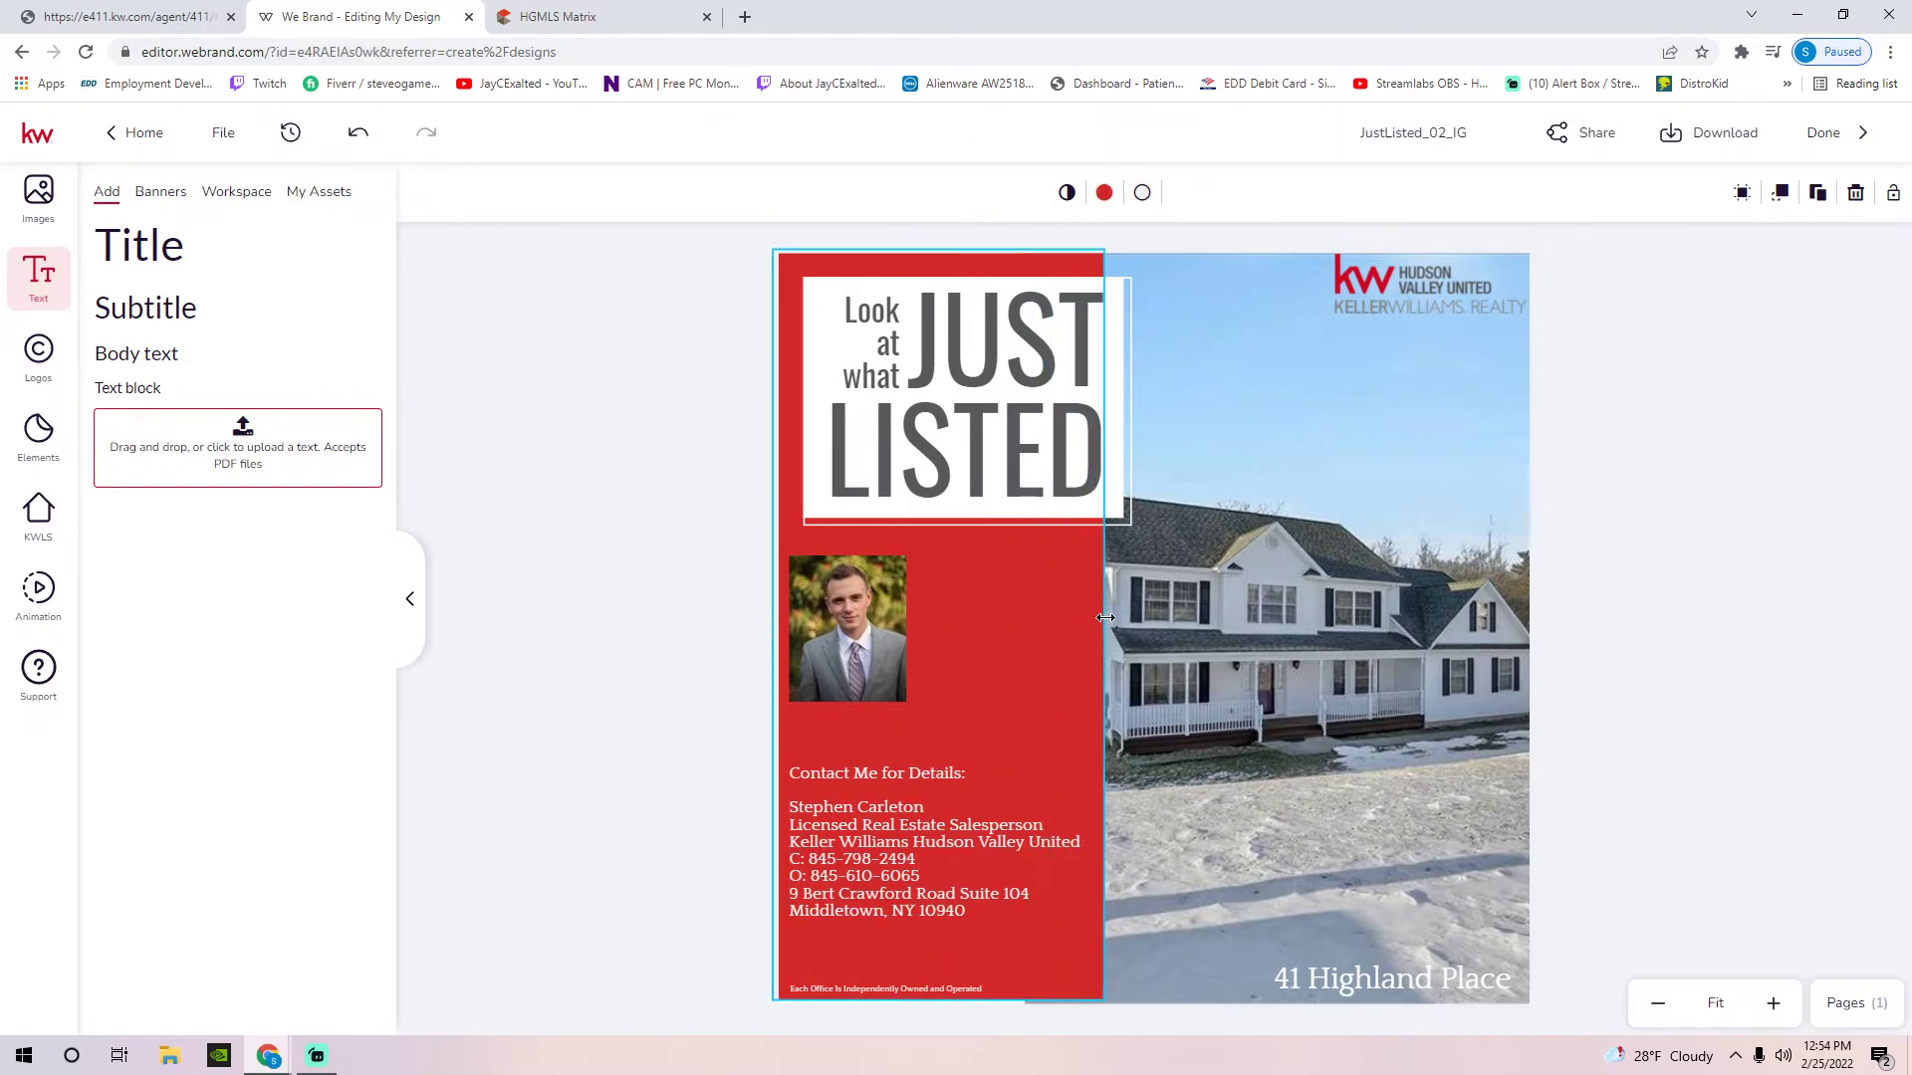
click(1581, 654)
Align the JUST and LISTED headline words and narrow both their text boxes
click(1037, 473)
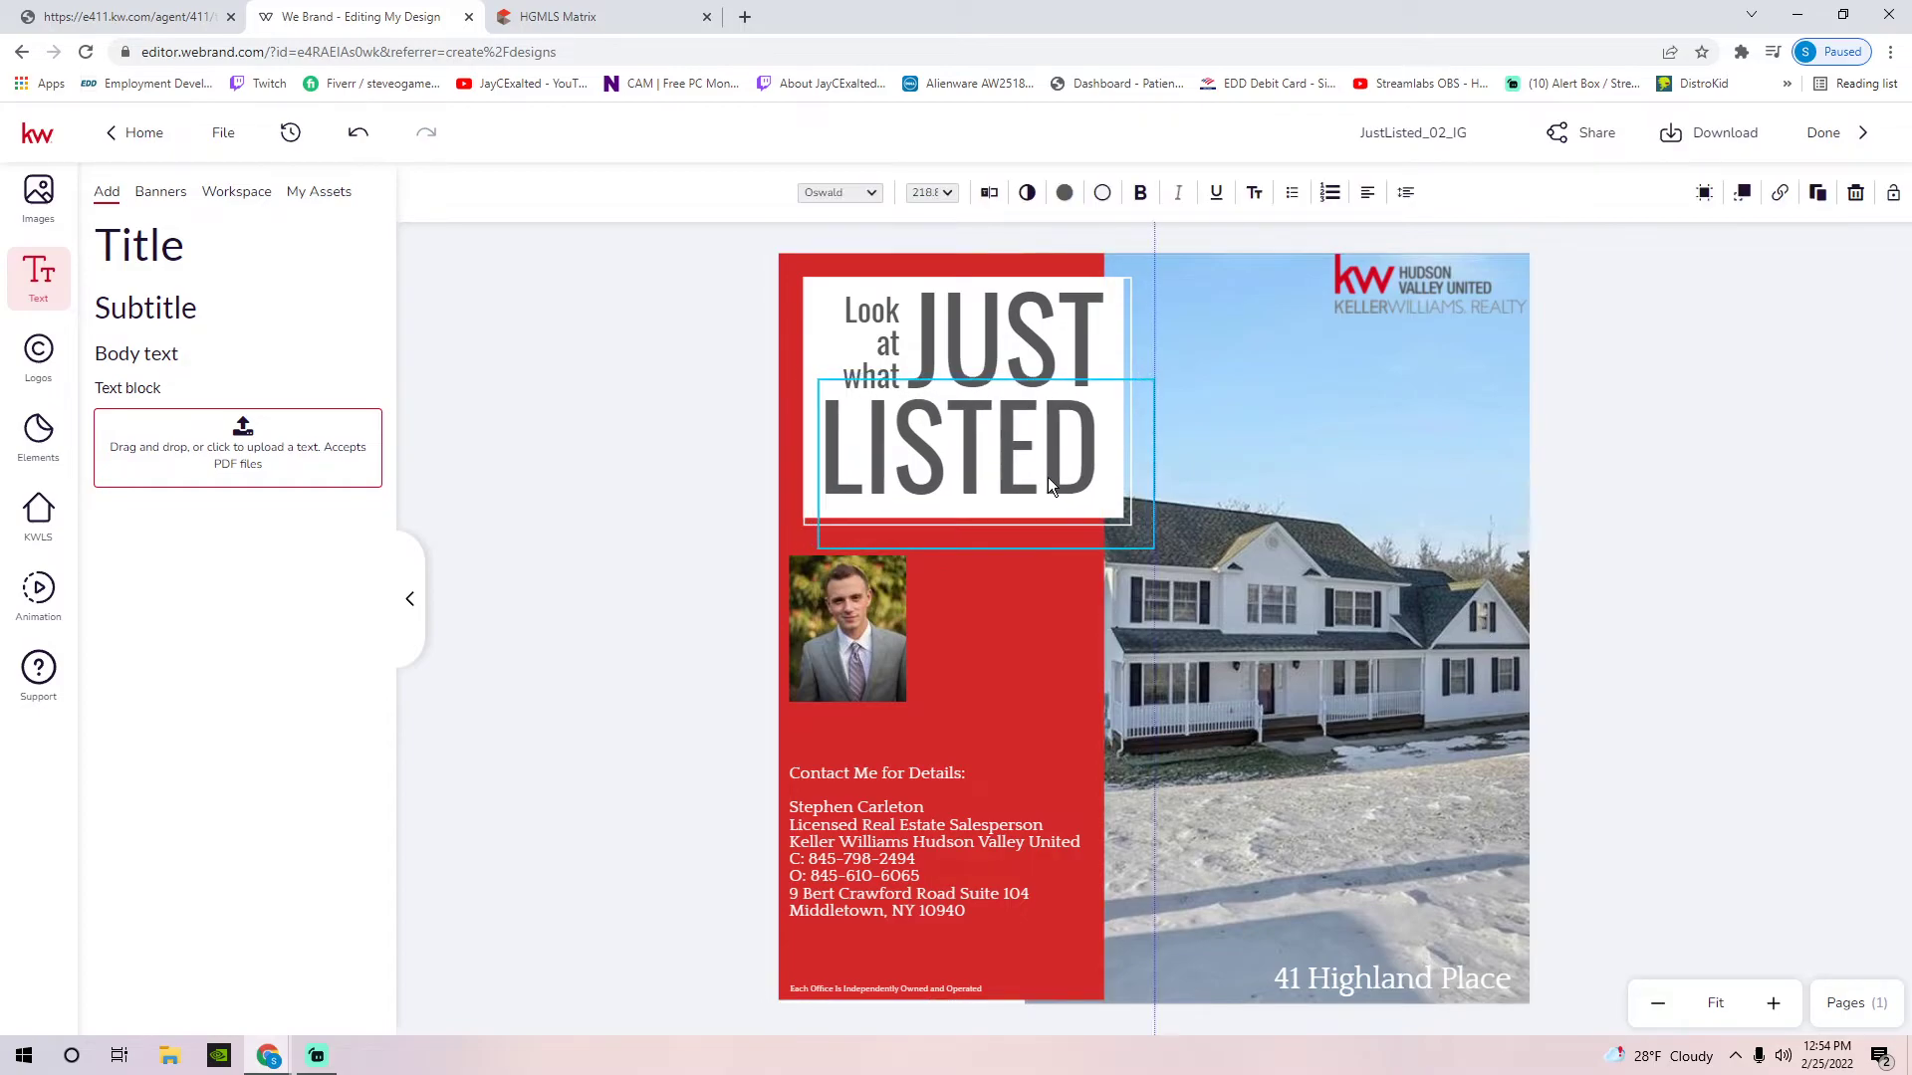
click(993, 338)
shift+click(886, 388)
drag(875, 365, 878, 362)
click(1610, 534)
click(1093, 687)
click(1084, 493)
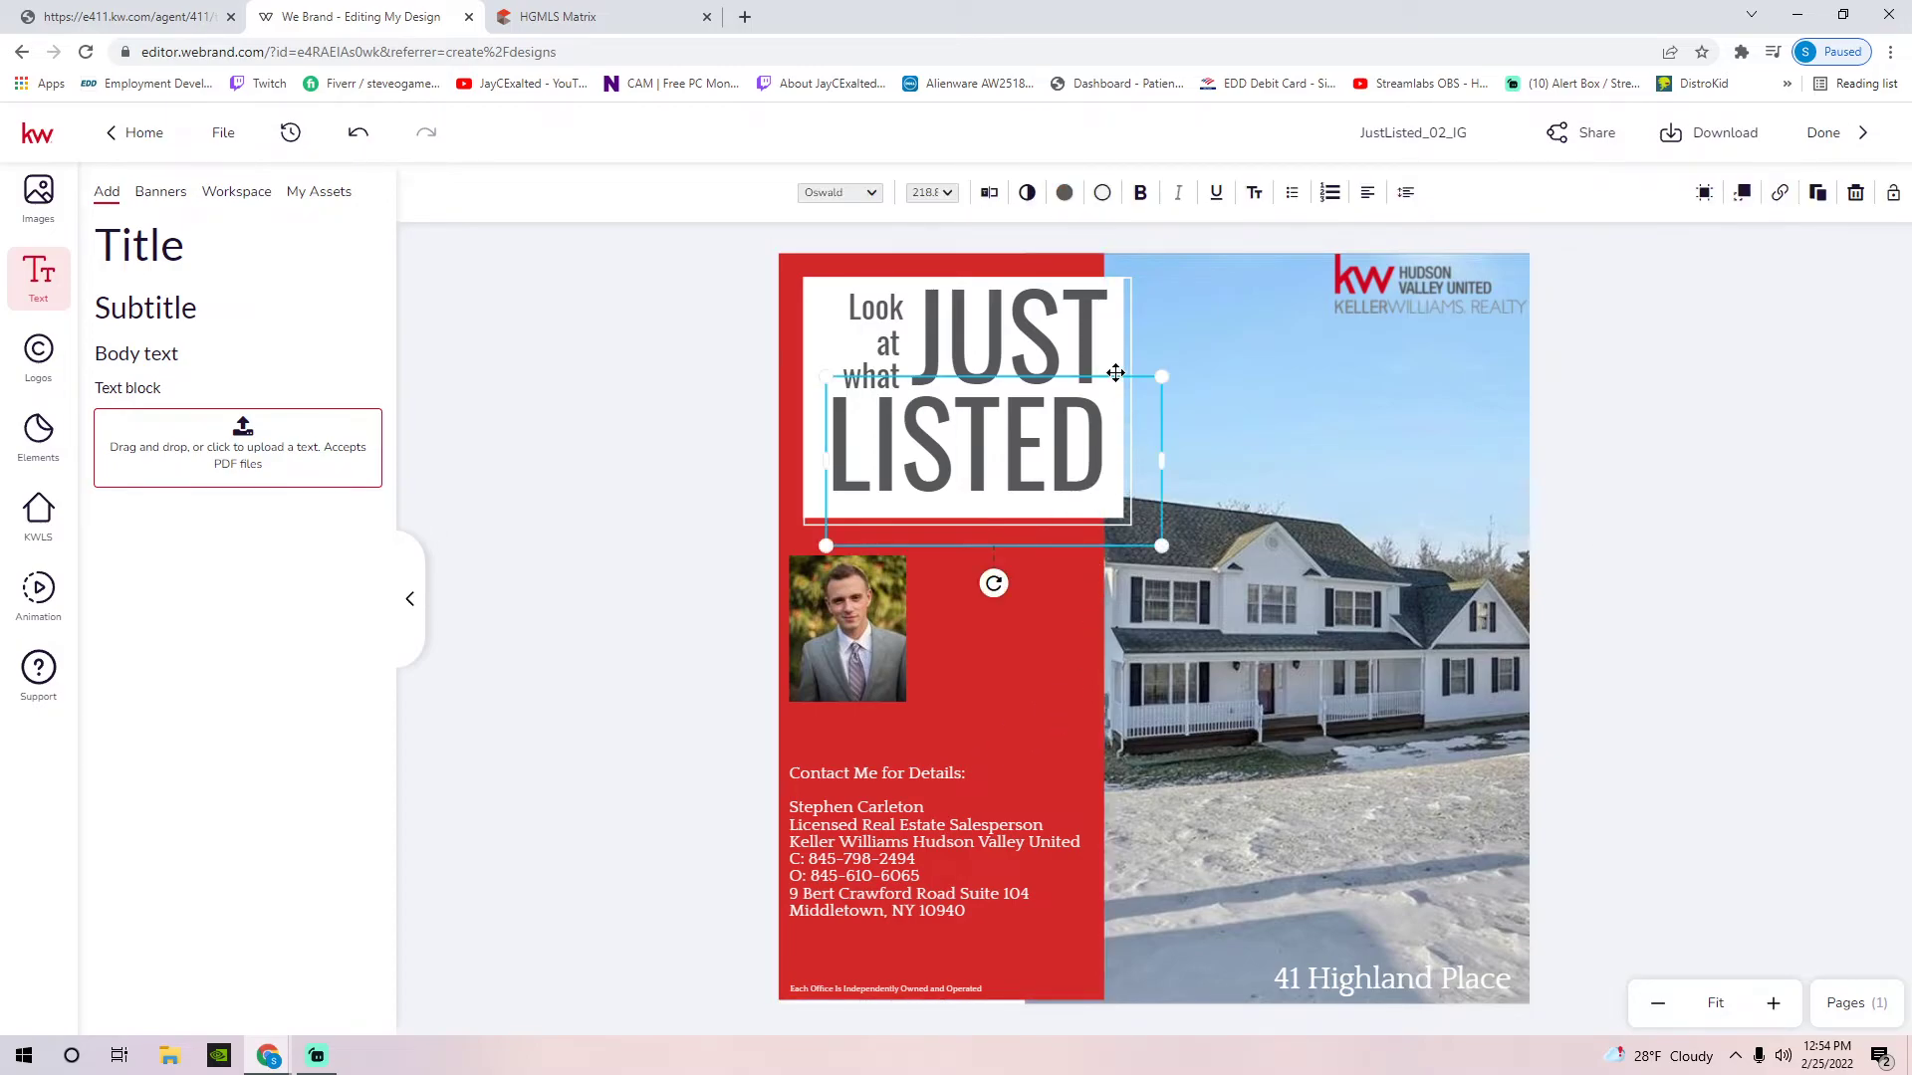
click(1122, 348)
mouse_move(1161, 352)
mouse_down()
mouse_move(1110, 352)
mouse_move(1132, 353)
mouse_up()
click(1095, 478)
drag(1156, 465, 1130, 465)
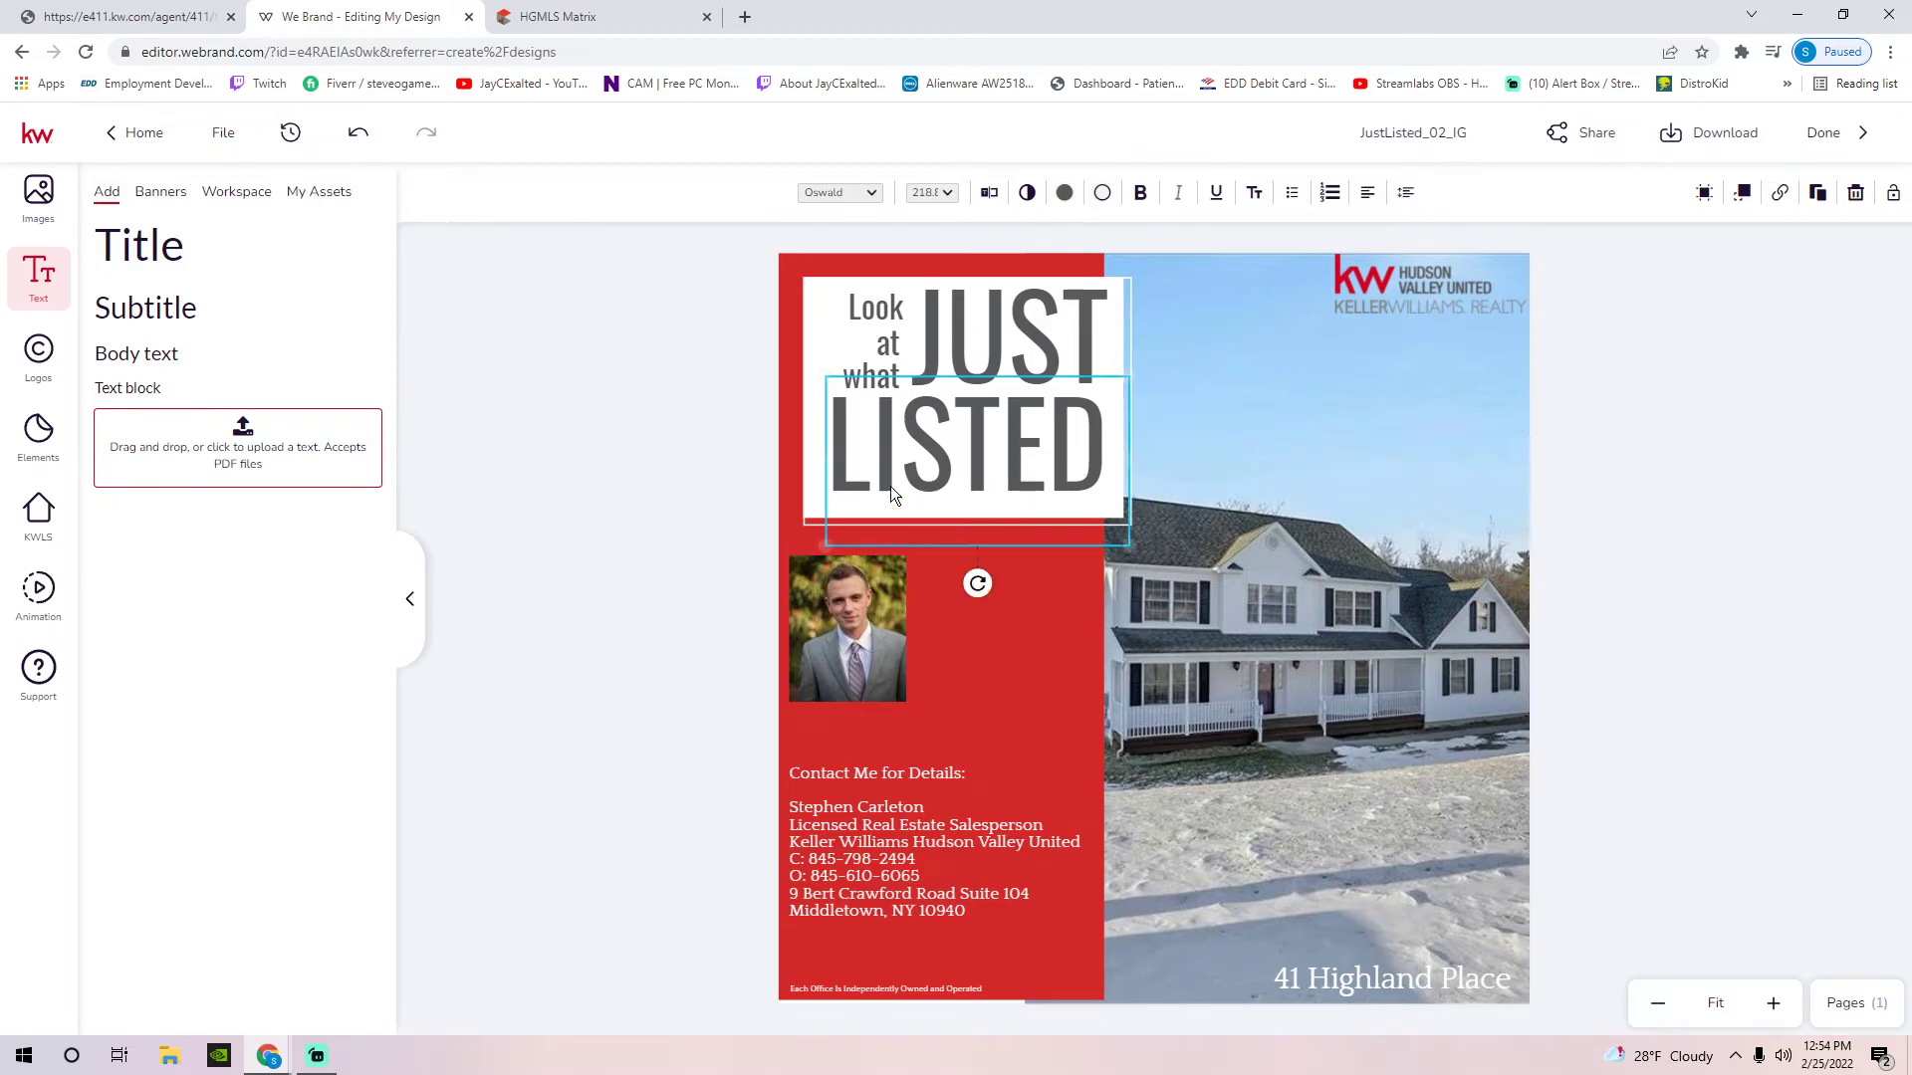
Narrow the white title box to the sidebar's width
click(812, 337)
drag(1124, 400, 1129, 352)
click(1119, 393)
click(1571, 460)
Shift the house photo right and stretch the red sidebar to meet it
drag(1336, 586, 1376, 585)
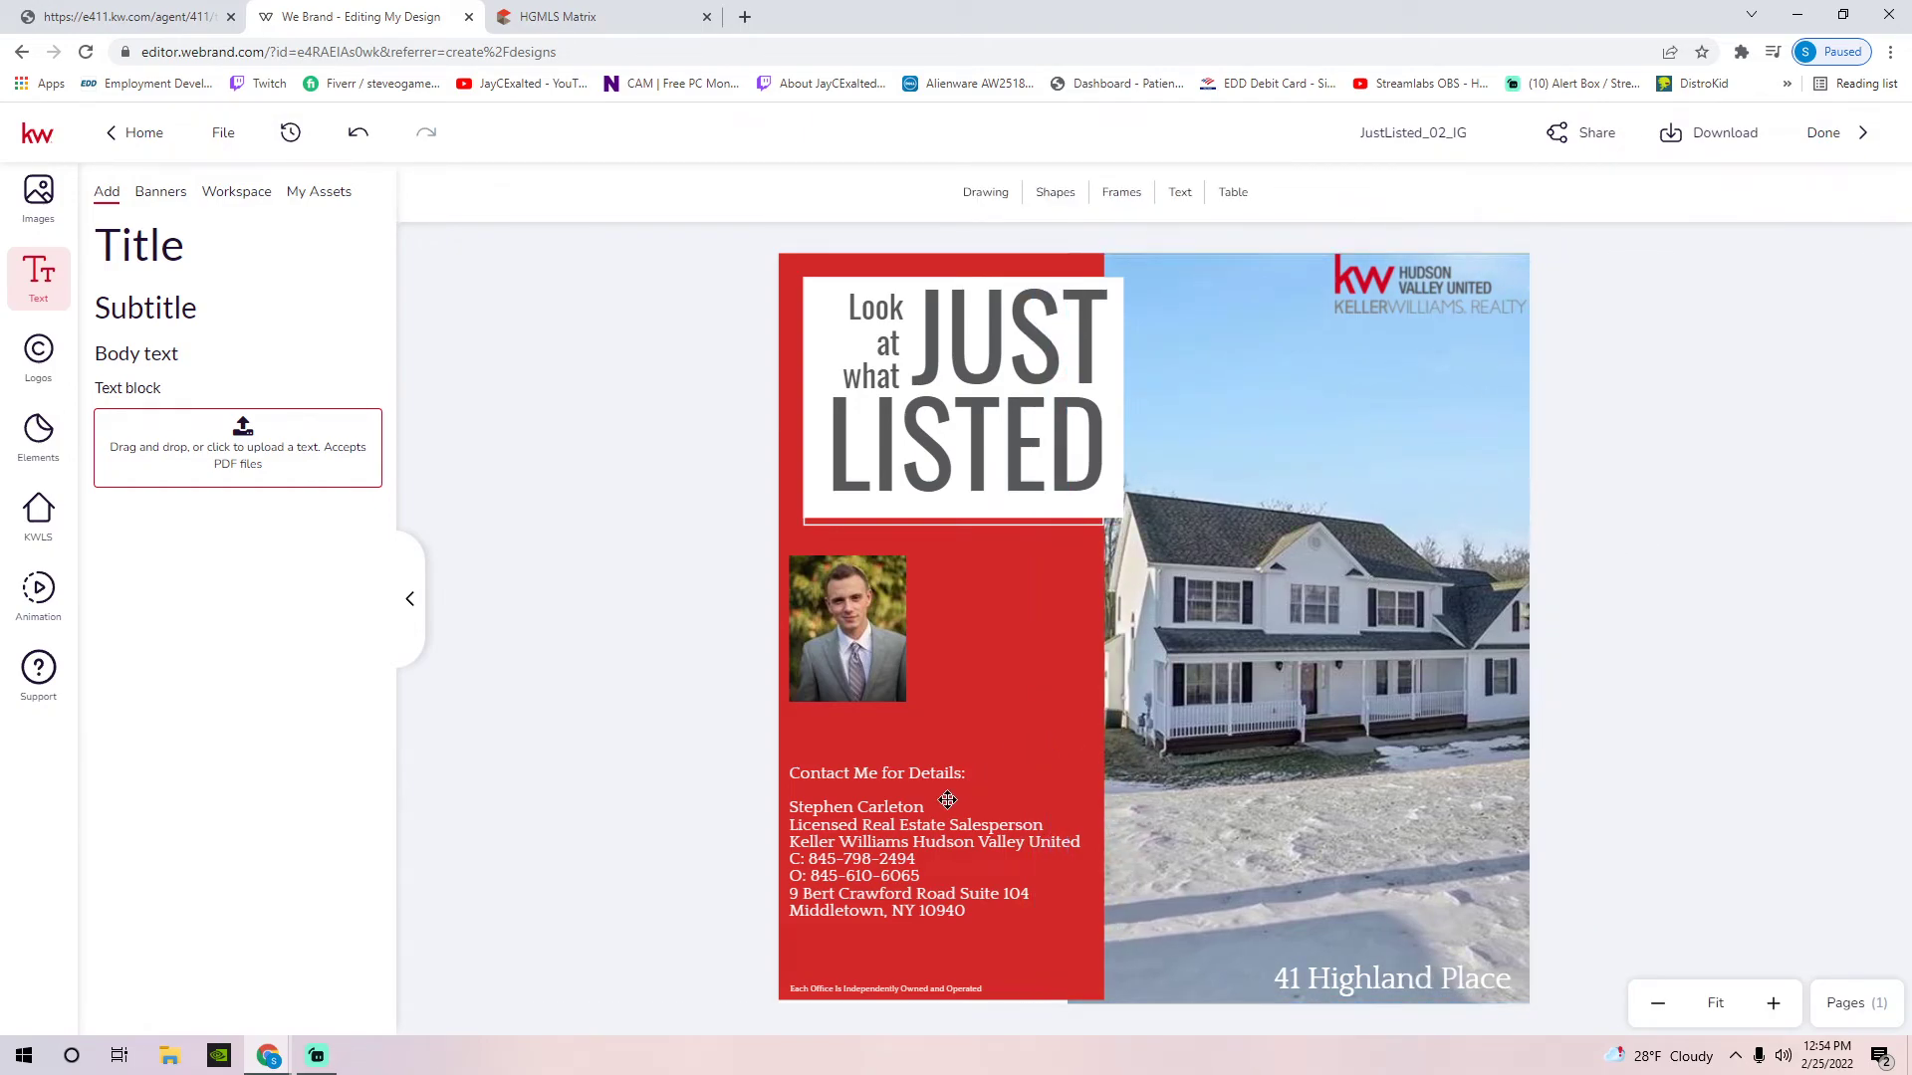
click(890, 827)
drag(890, 827, 905, 831)
click(1090, 986)
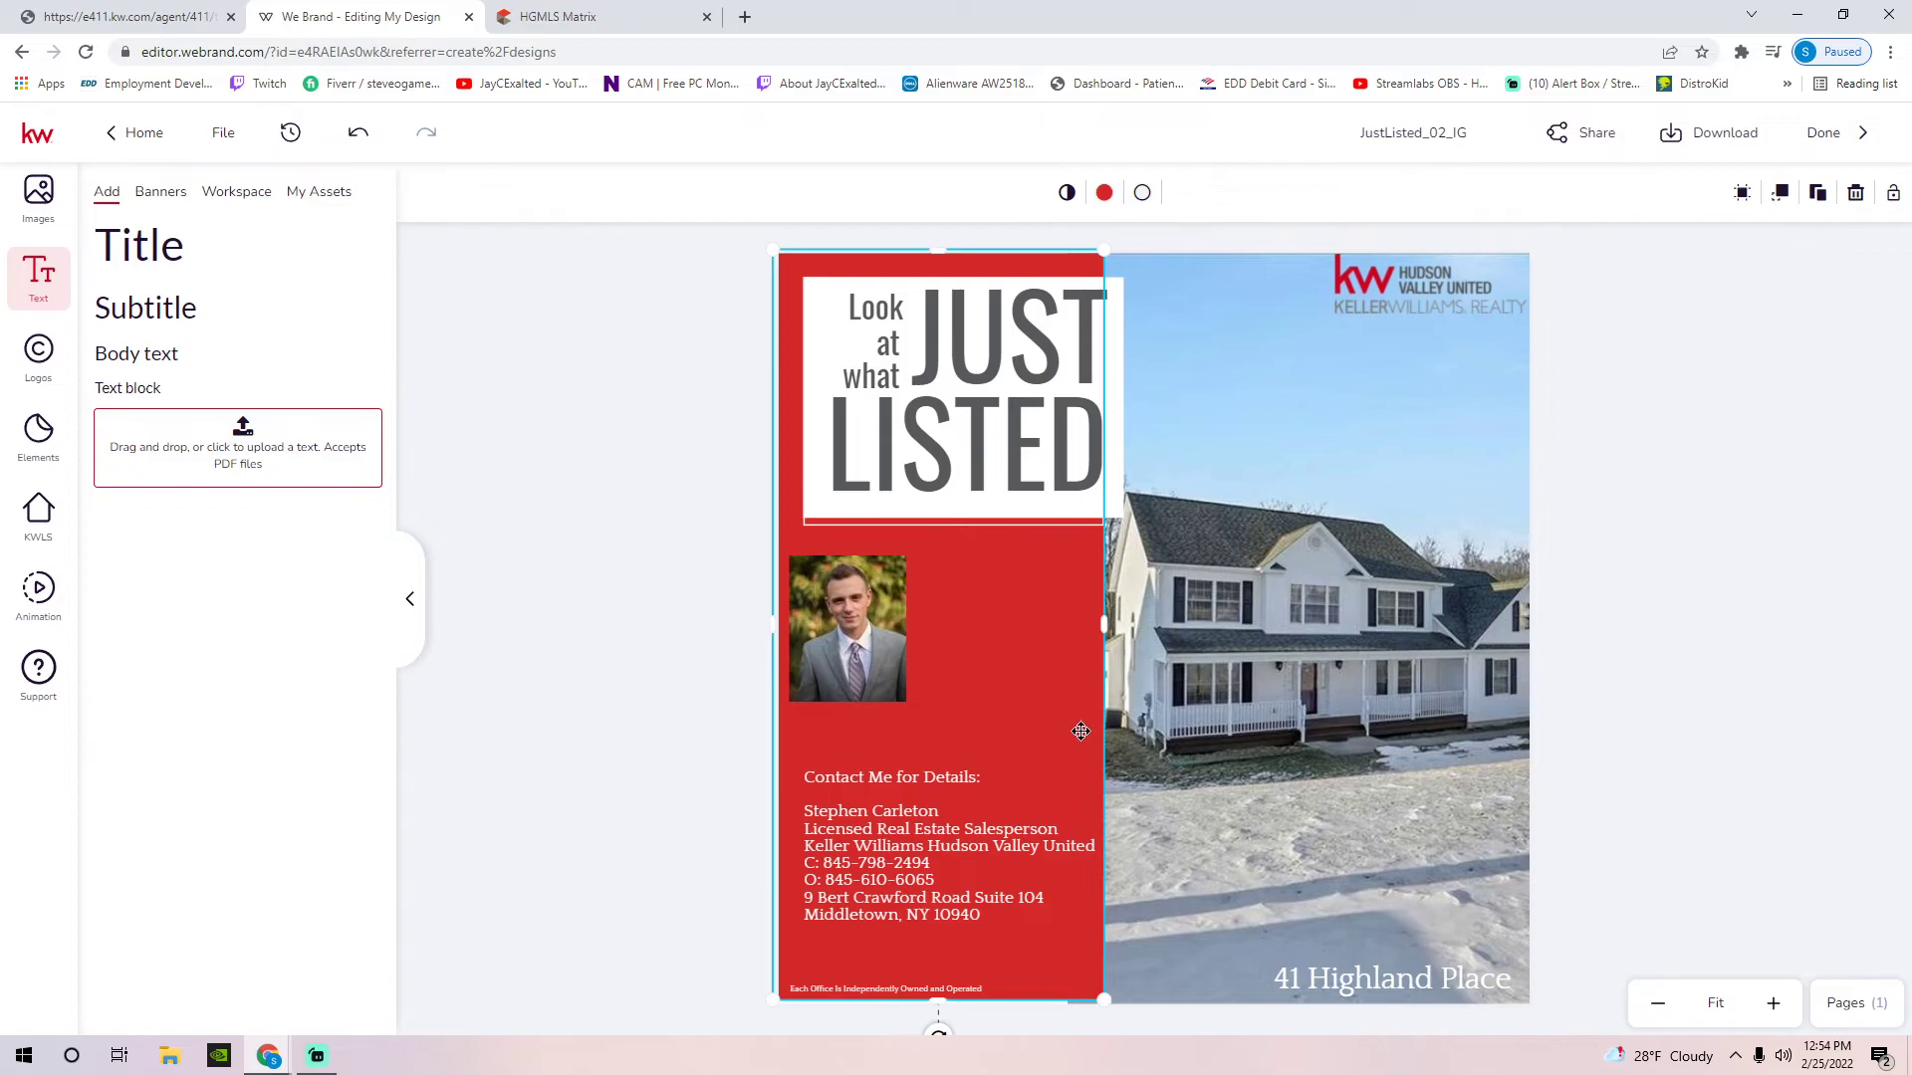
drag(1109, 1006, 1111, 1007)
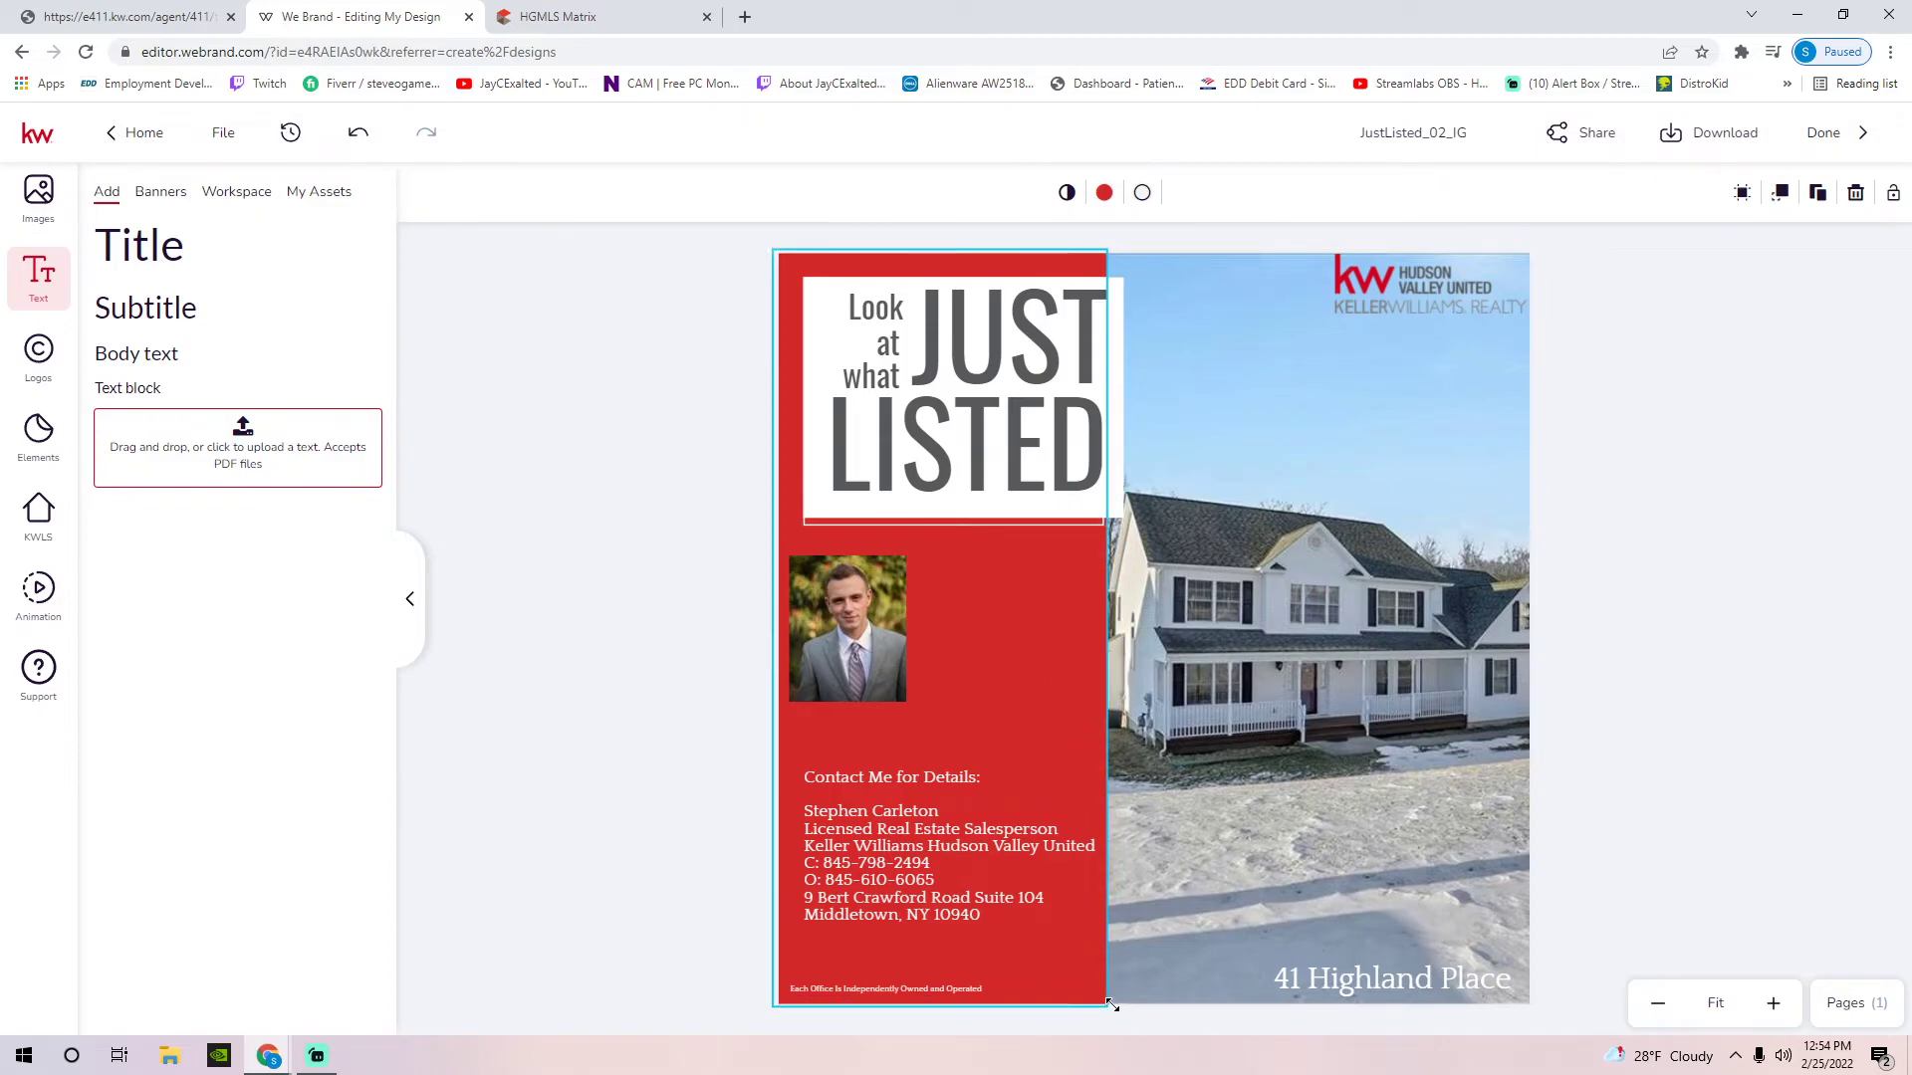
click(1619, 638)
Enlarge the agent headshot and centre it in the sidebar above the contact text
click(901, 691)
drag(904, 700, 965, 671)
drag(1042, 781, 977, 721)
drag(909, 606, 937, 629)
drag(888, 786, 862, 783)
click(1617, 657)
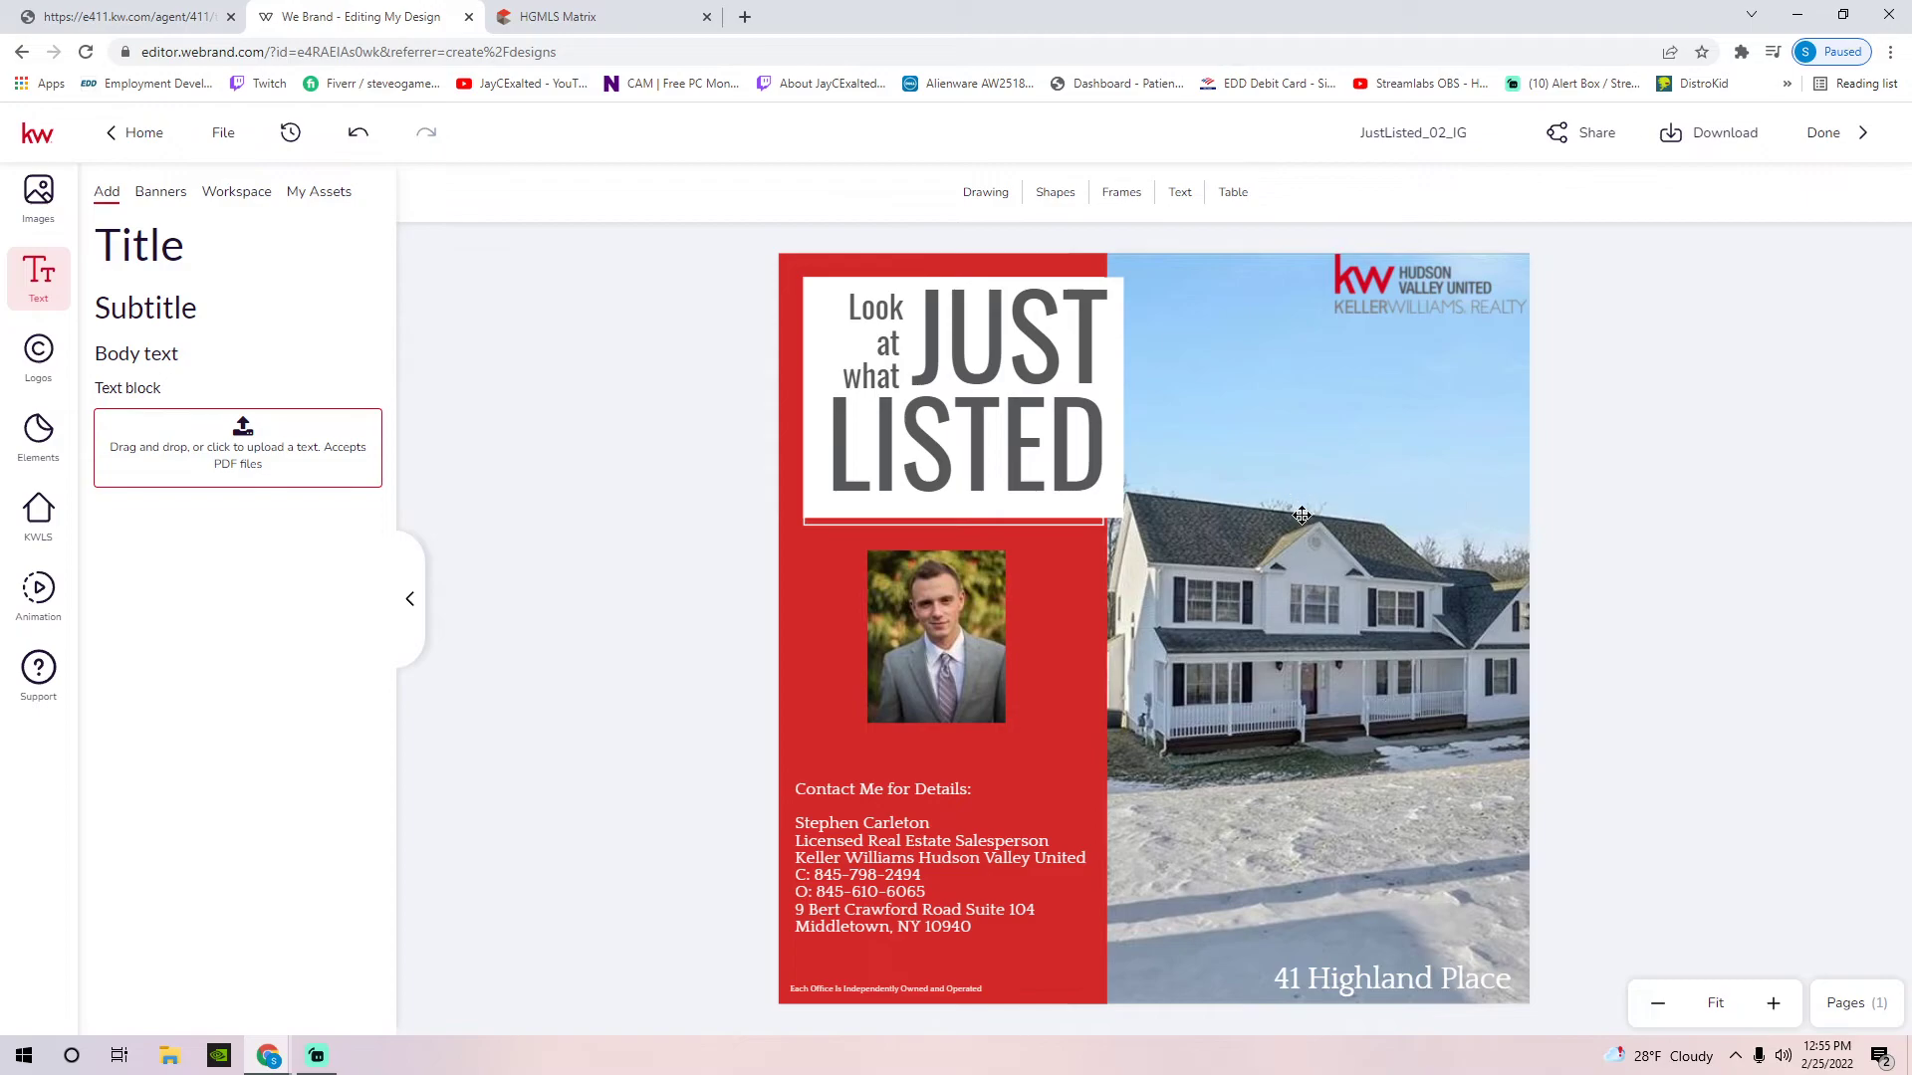
Nudge the KW logo into place
drag(1421, 301, 1416, 314)
click(1042, 364)
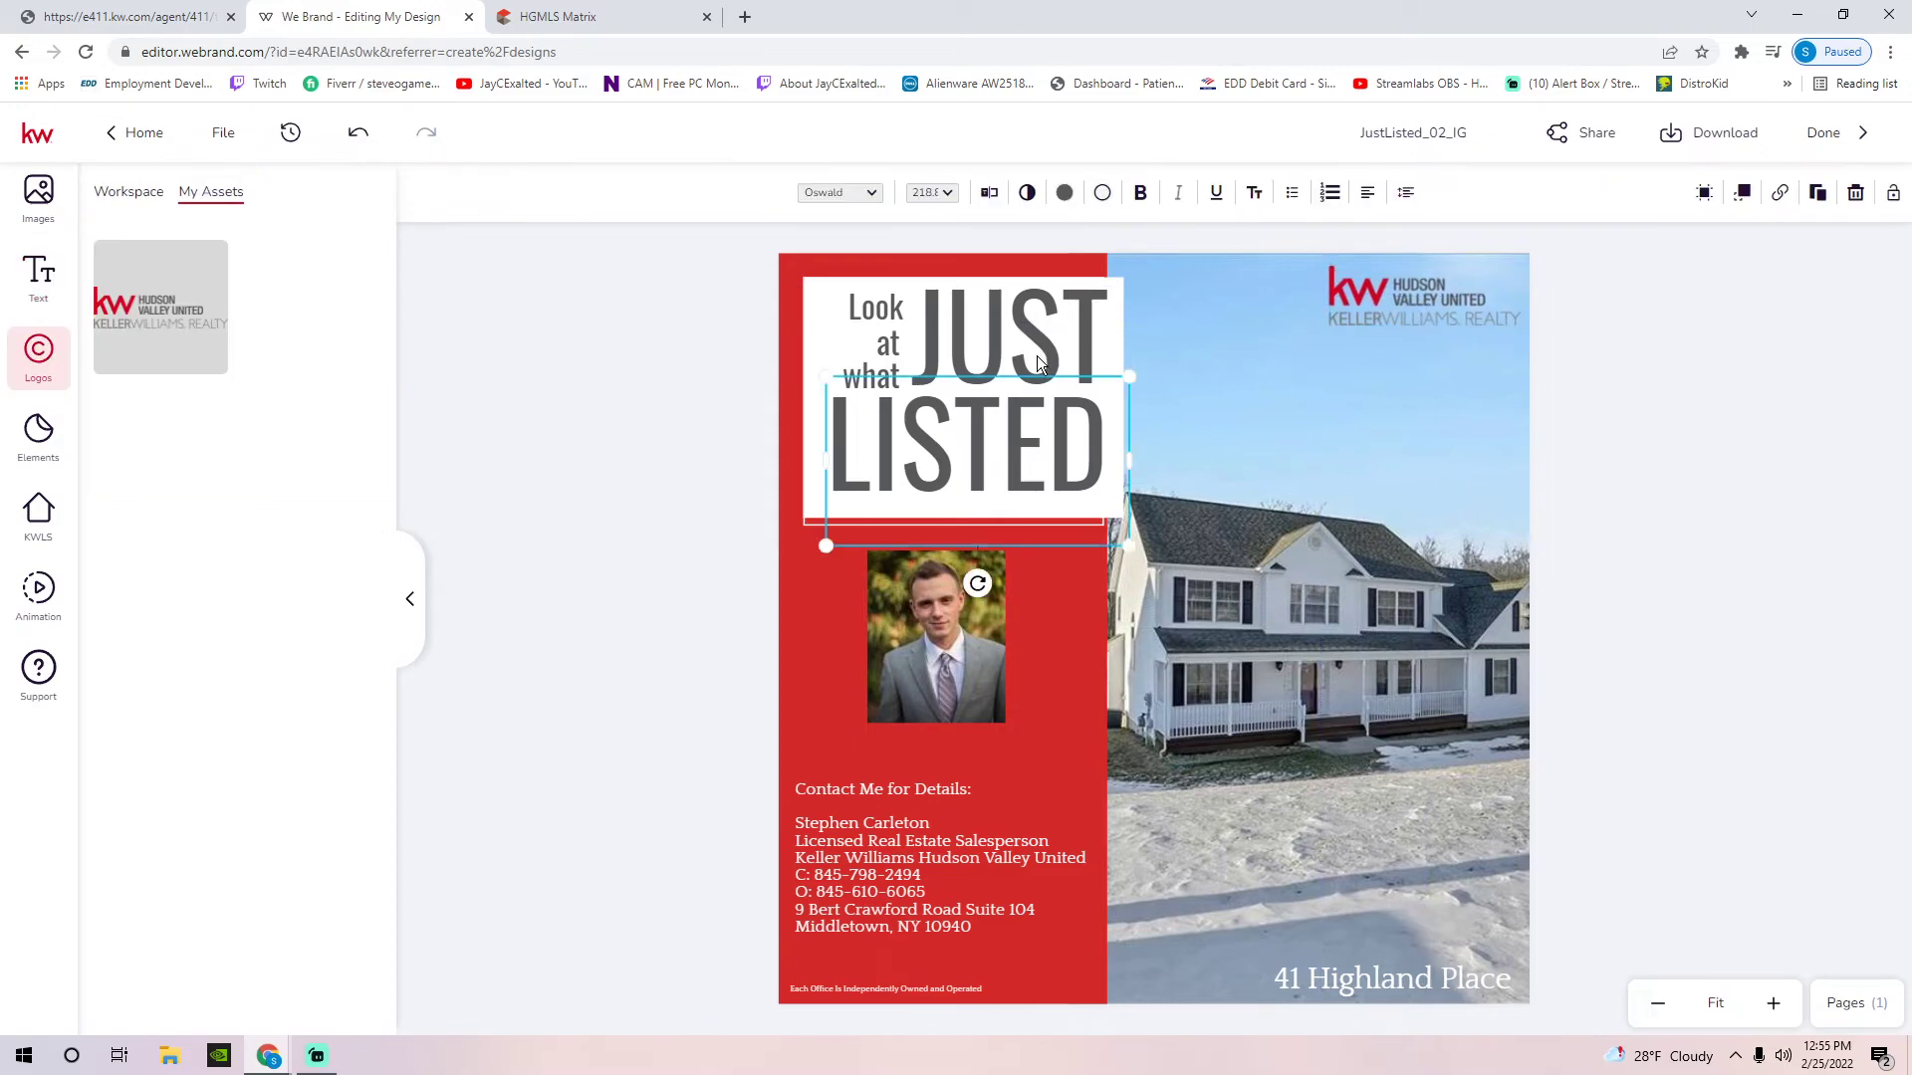
click(1612, 438)
click(1349, 982)
drag(1348, 982, 935, 552)
click(952, 542)
drag(954, 691, 956, 681)
click(1305, 453)
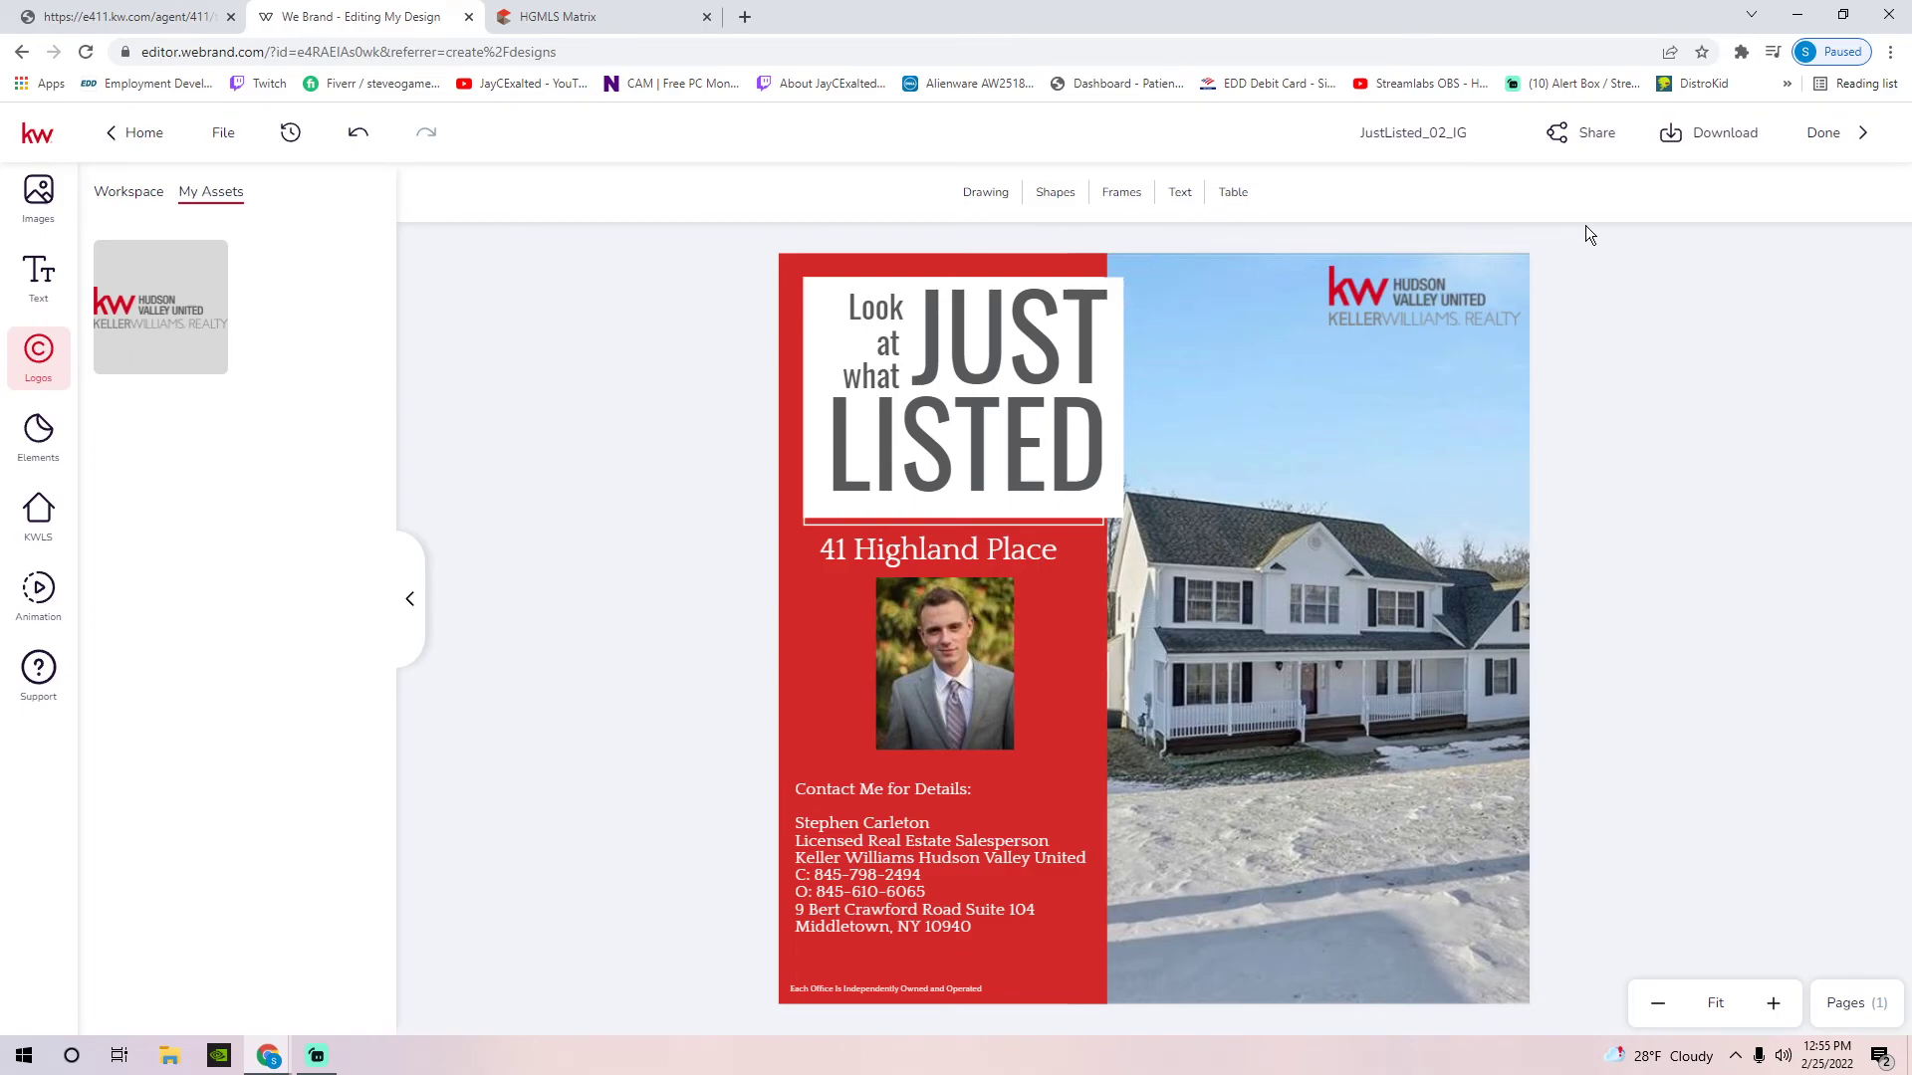
click(1686, 146)
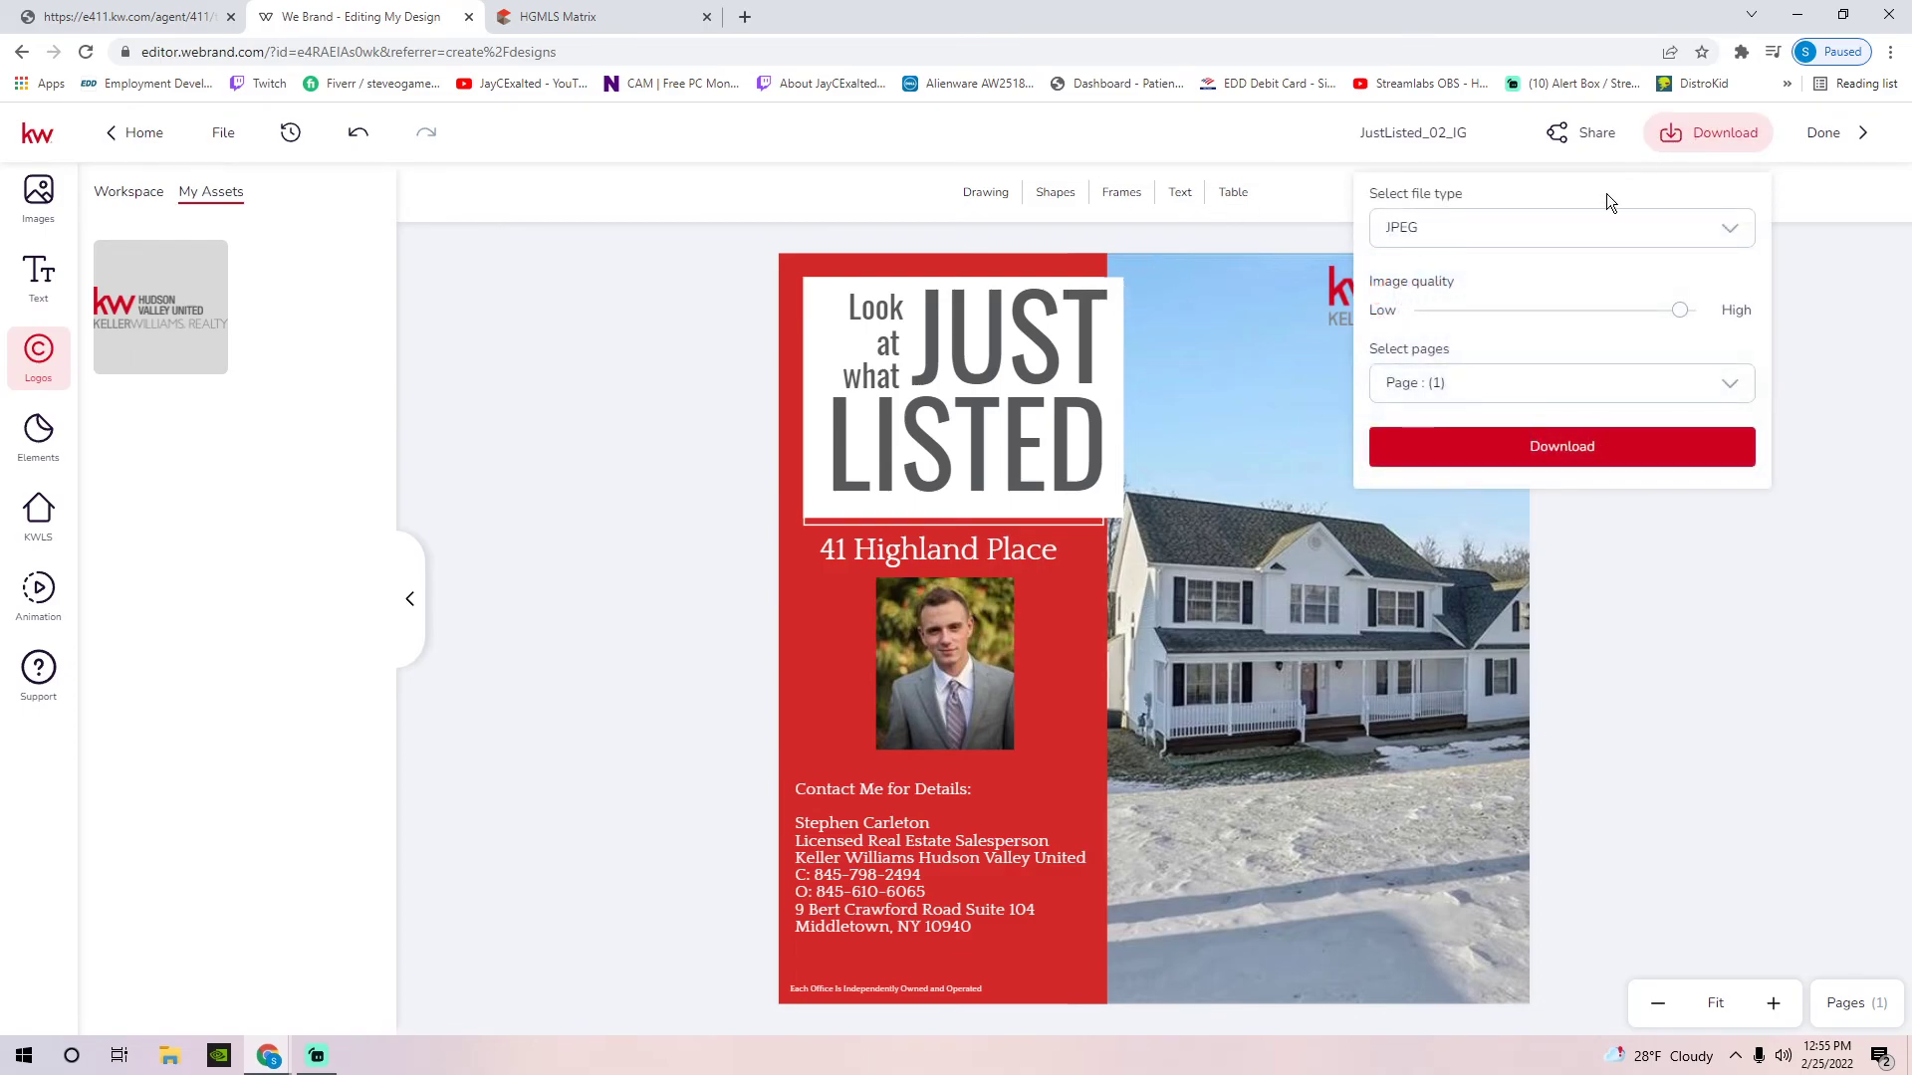
click(1539, 234)
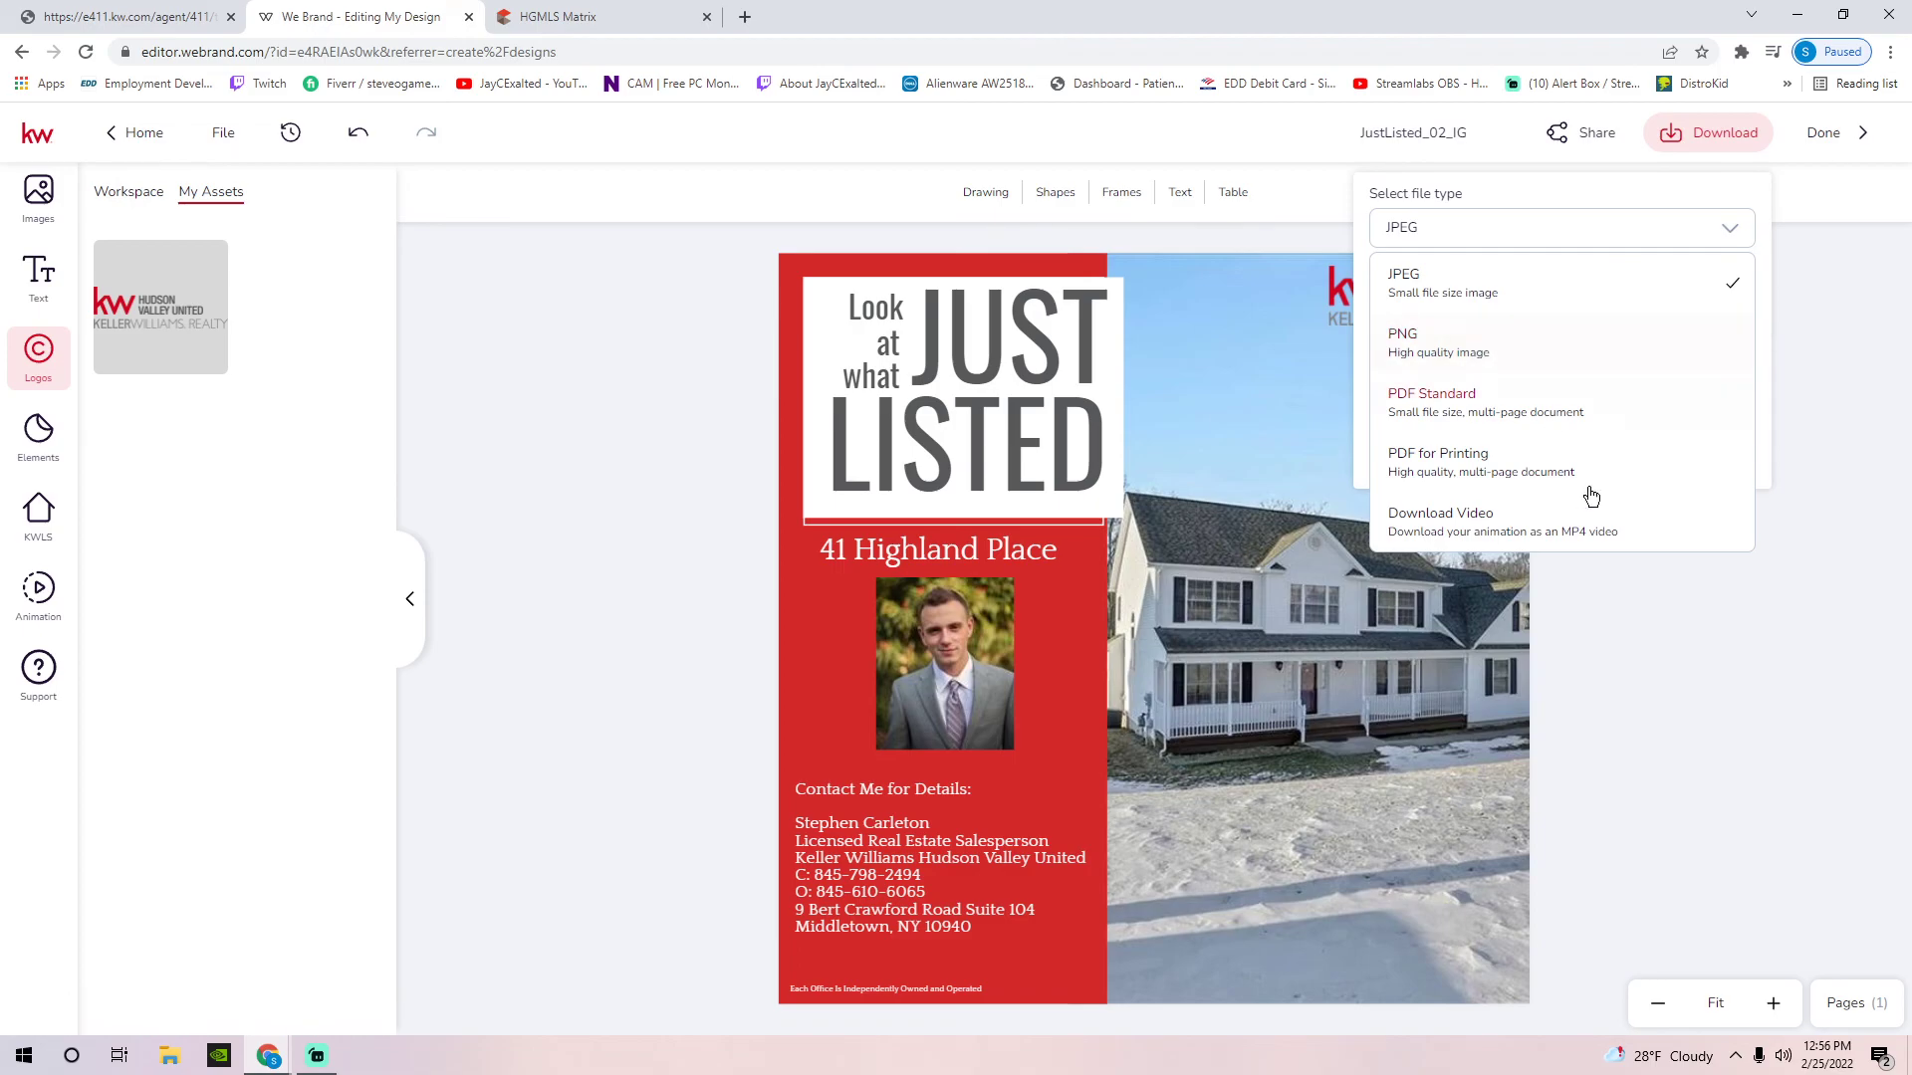
click(1648, 627)
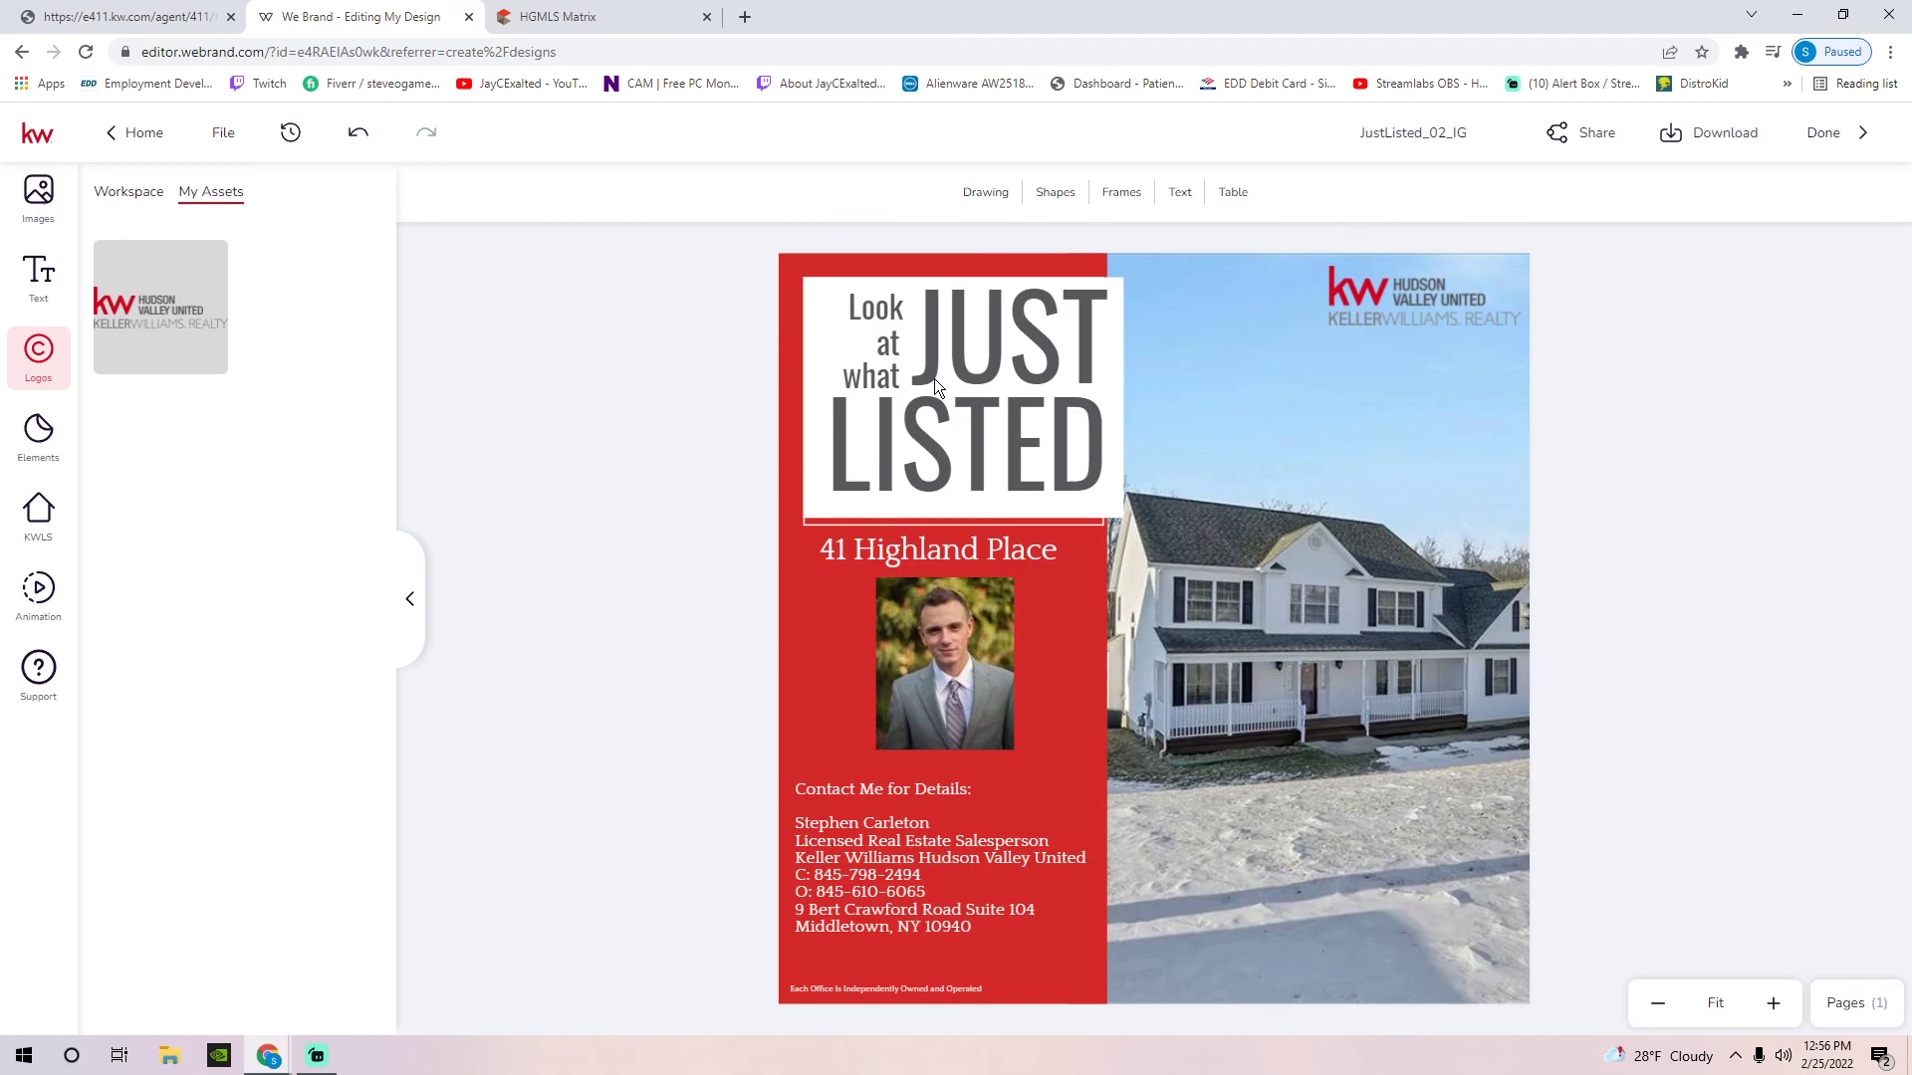